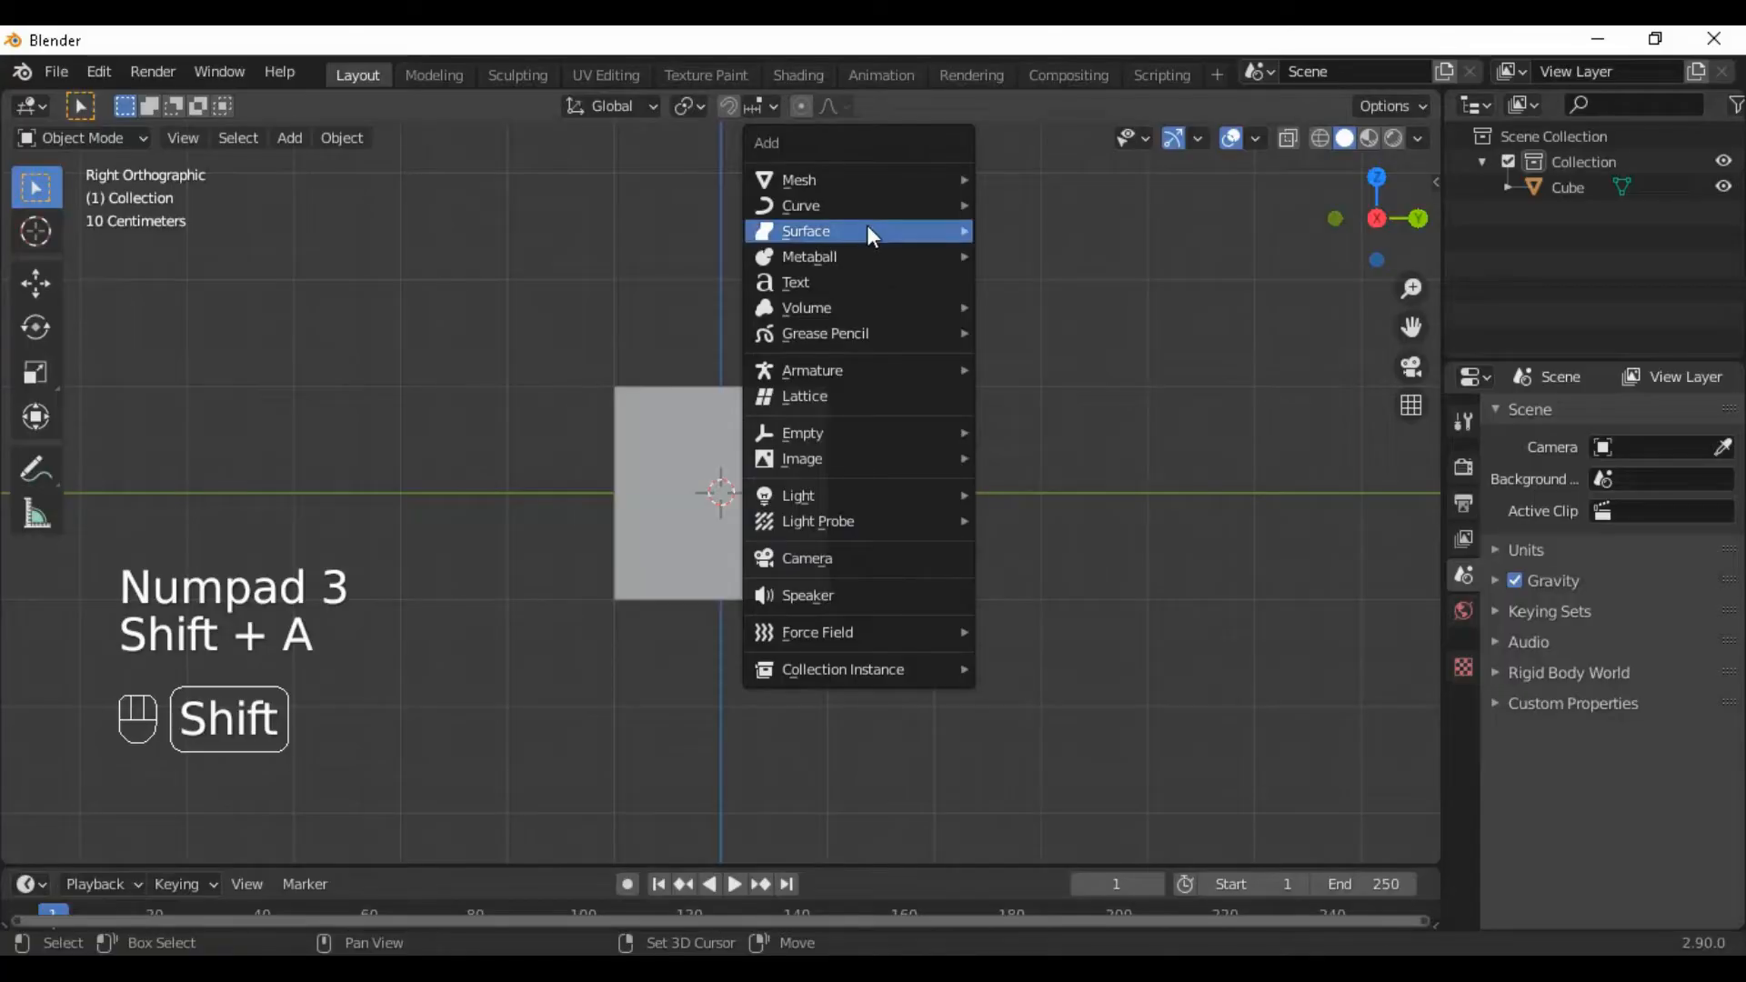
Add the reference image abcd logo.jpg aligned to the right orthographic view
{"action": "mouse_move", "coordinate": [914, 368]}
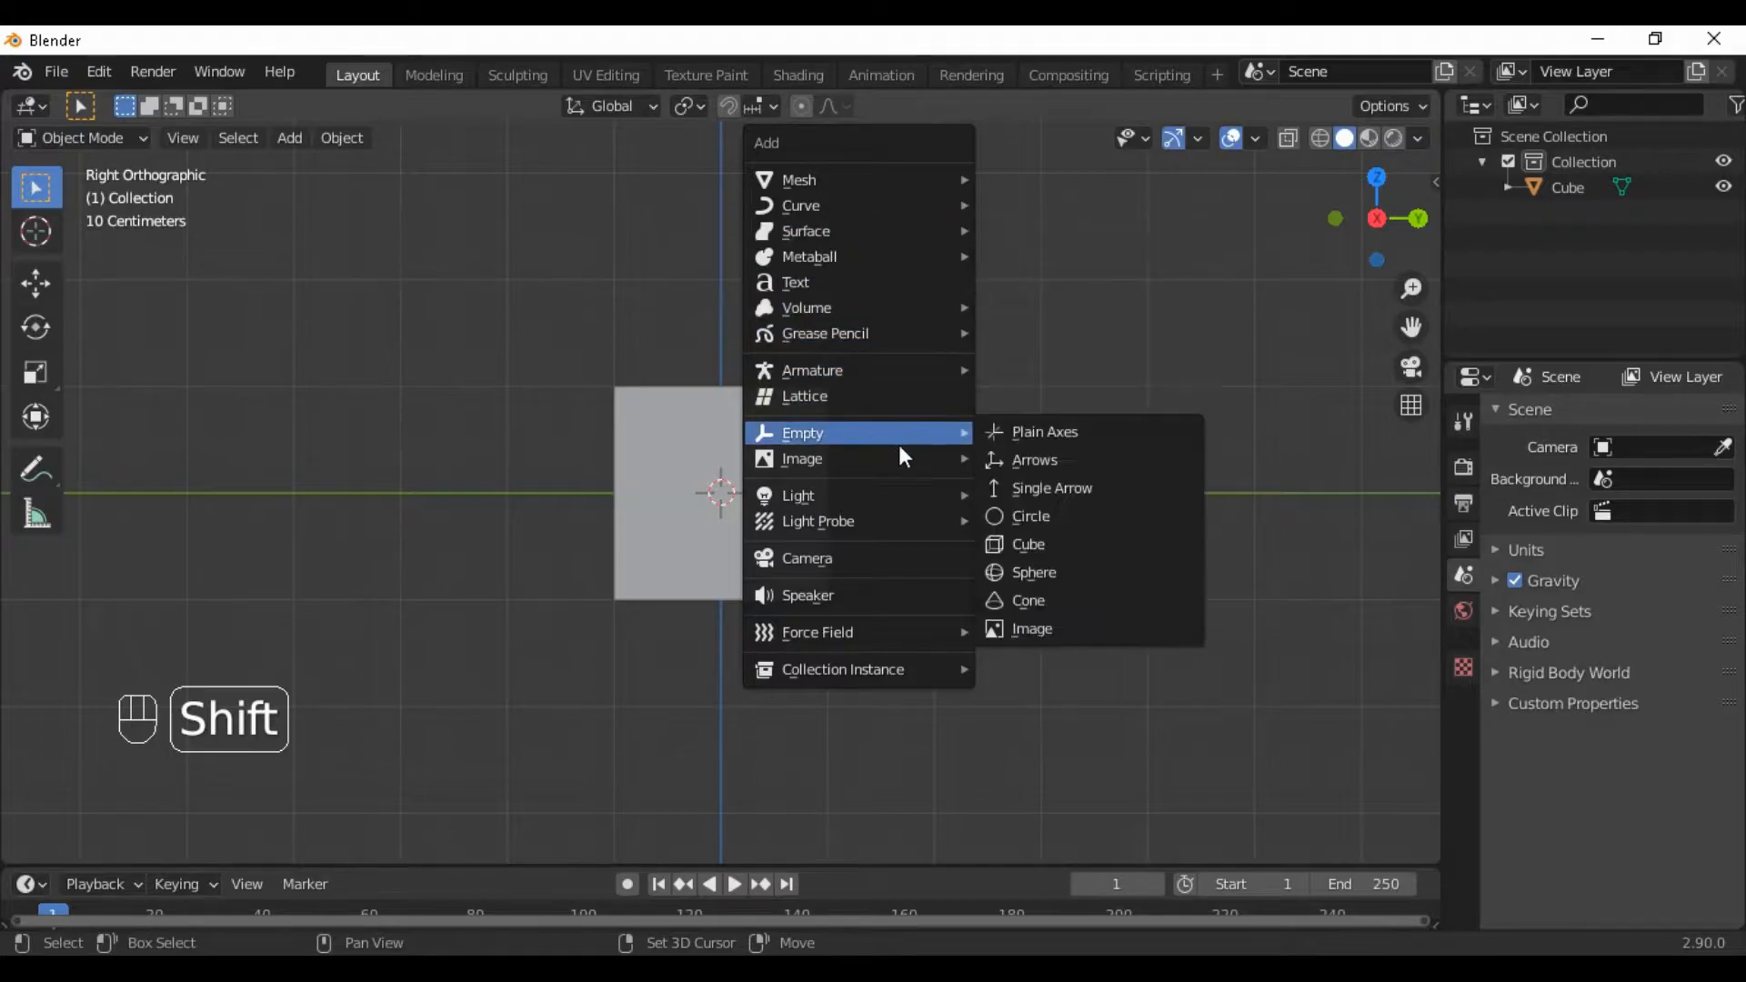
{"action": "mouse_move", "coordinate": [895, 450]}
{"action": "left_click", "coordinate": [1015, 460]}
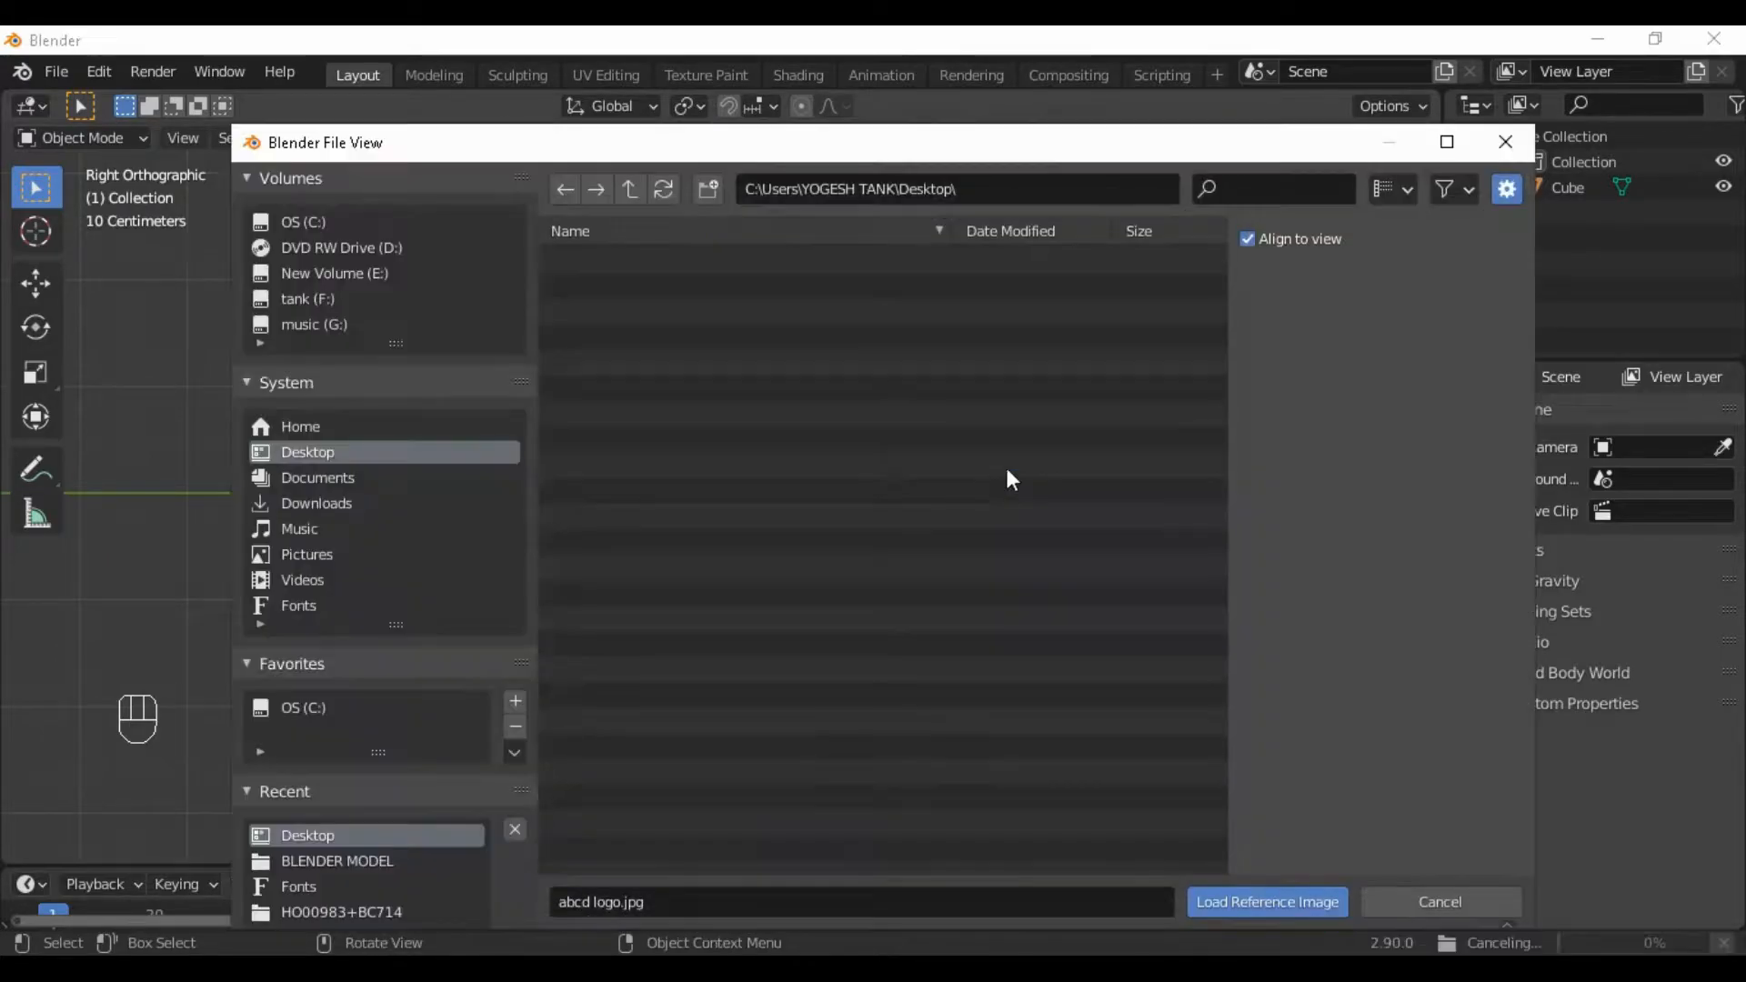
{"action": "left_click", "coordinate": [609, 516]}
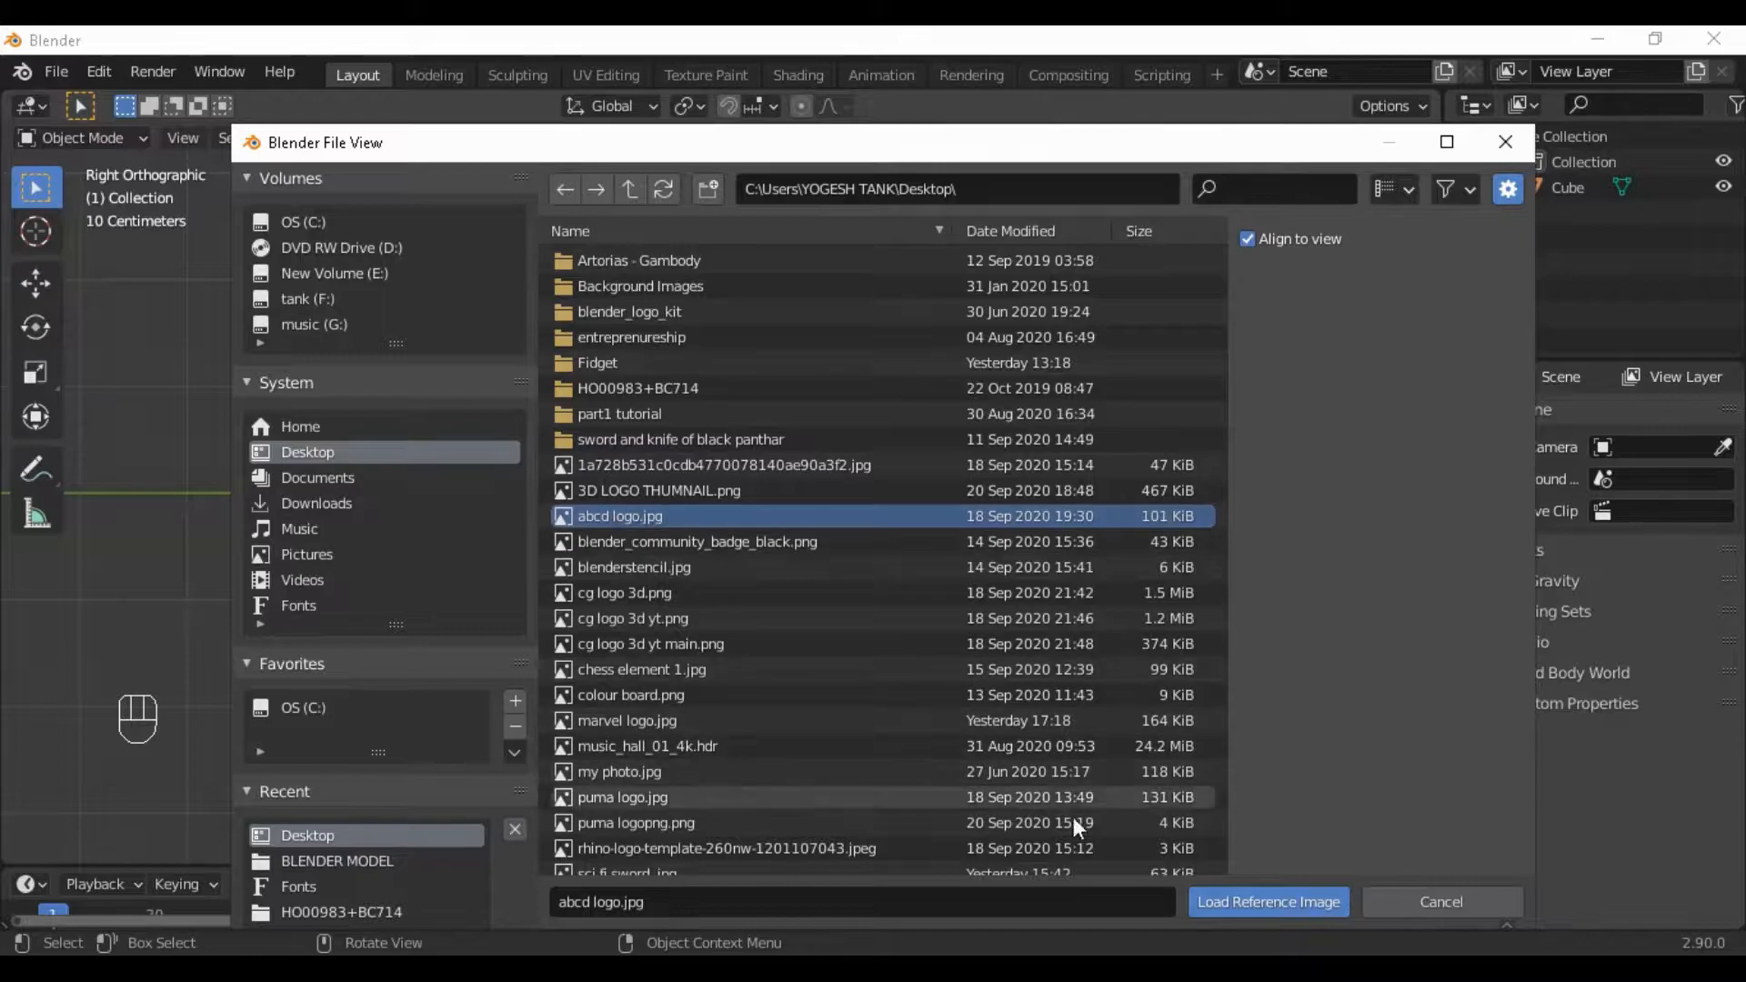
{"action": "left_click", "coordinate": [1210, 900]}
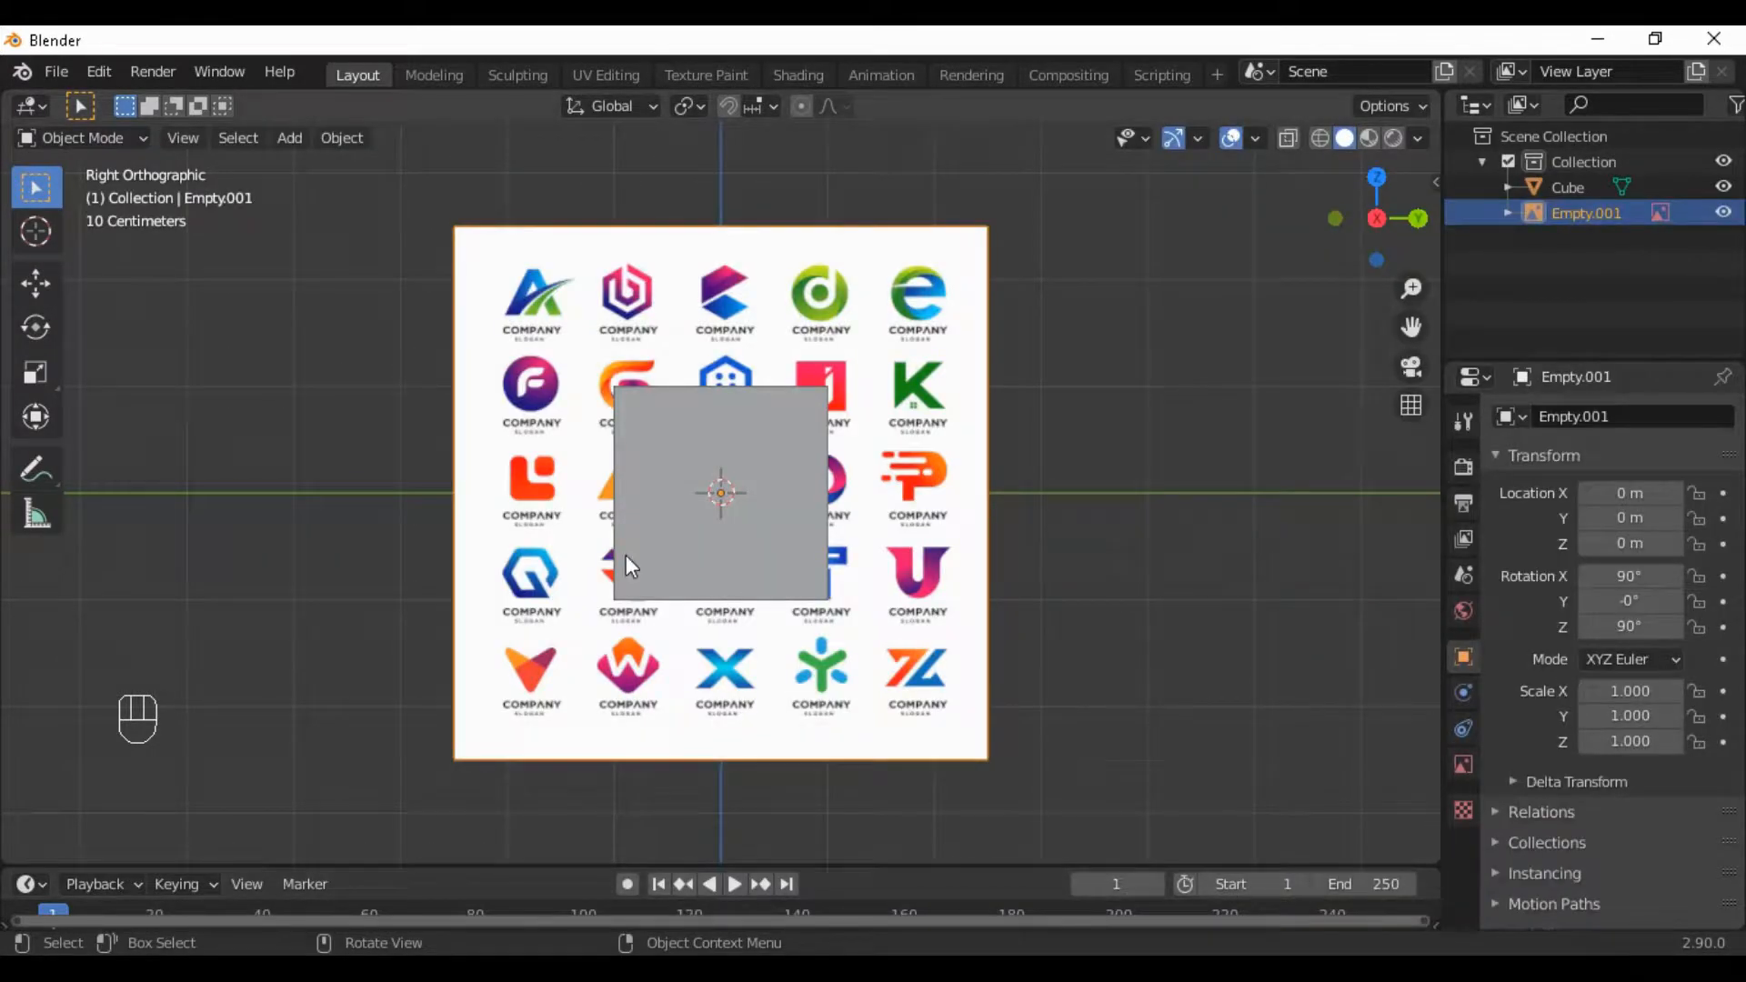
Collapse the cube to a single vertex by merging all of its vertices at the center
{"action": "left_click", "coordinate": [777, 571]}
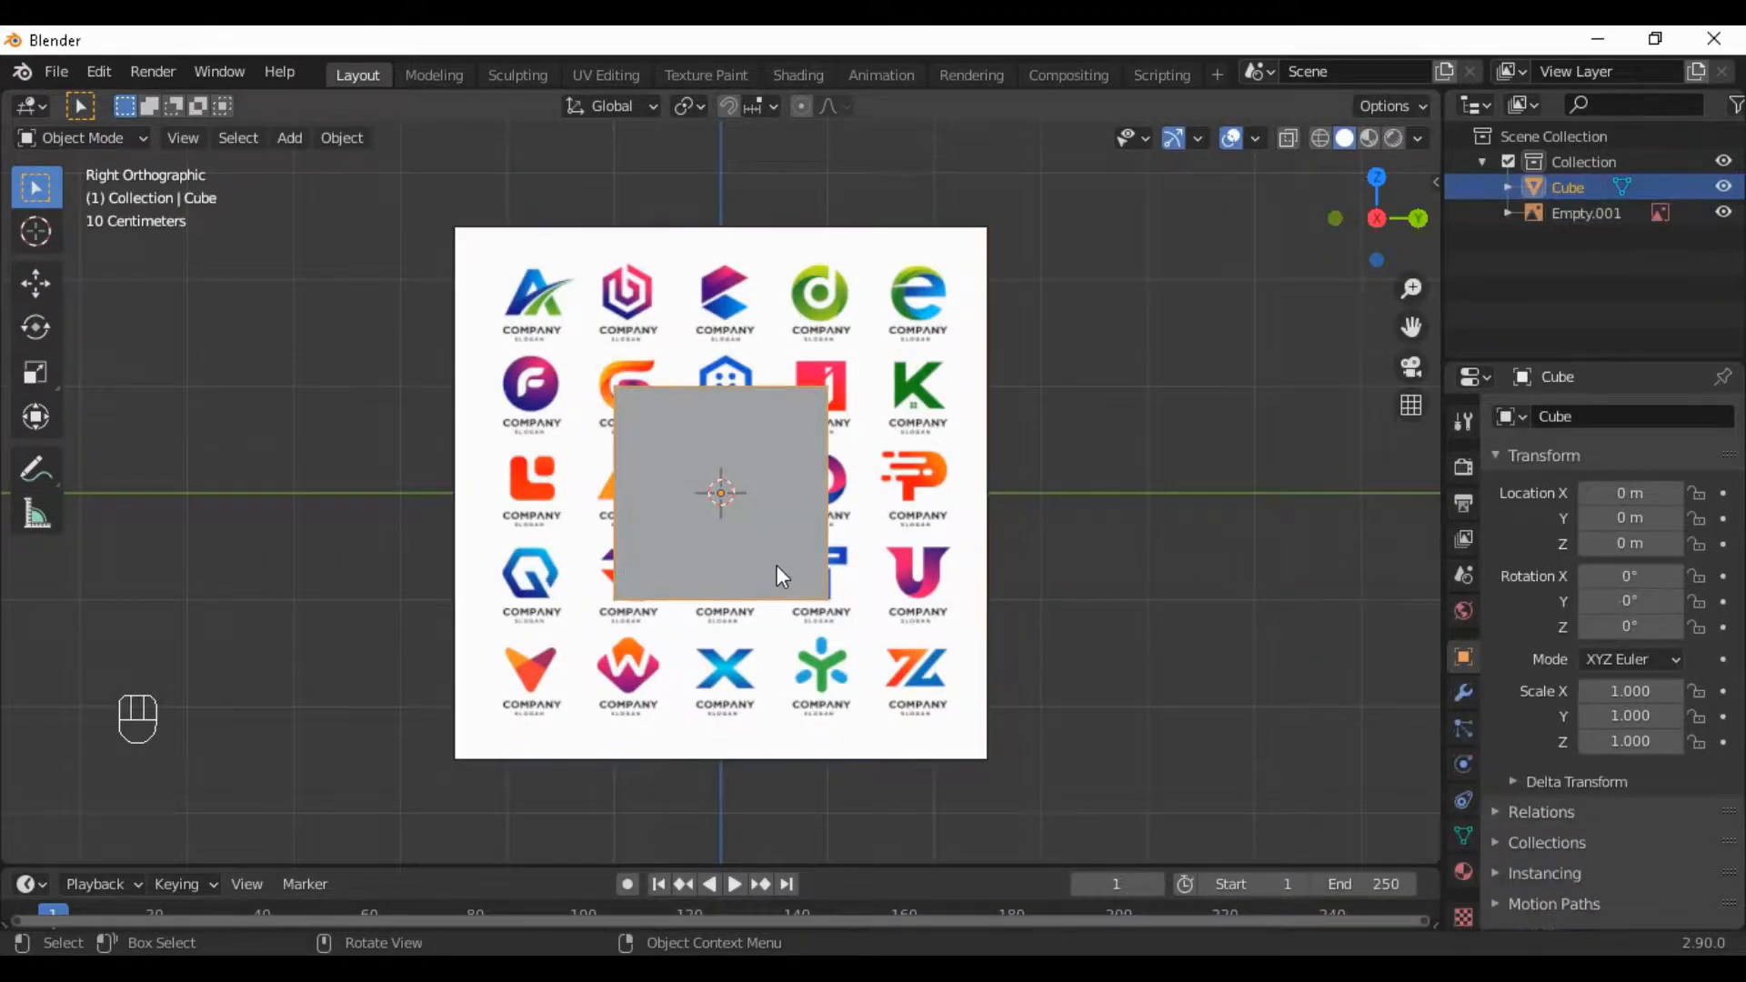
{"action": "key", "text": "Tab"}
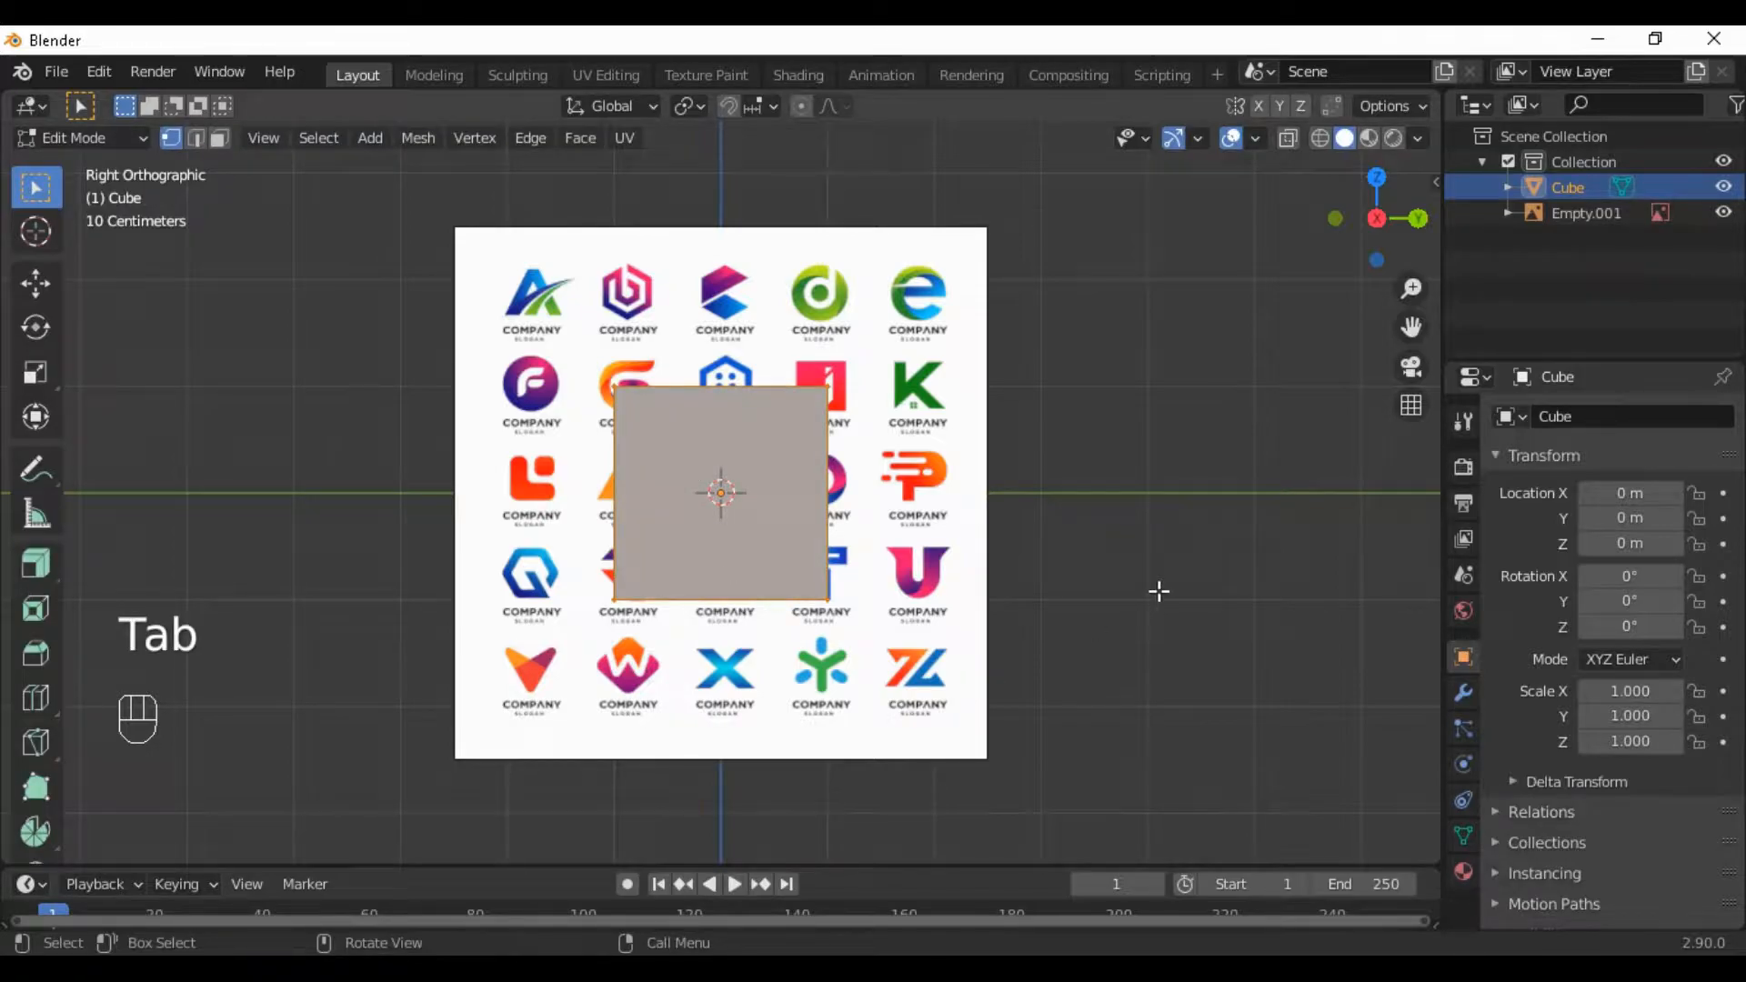
{"action": "key", "text": "a"}
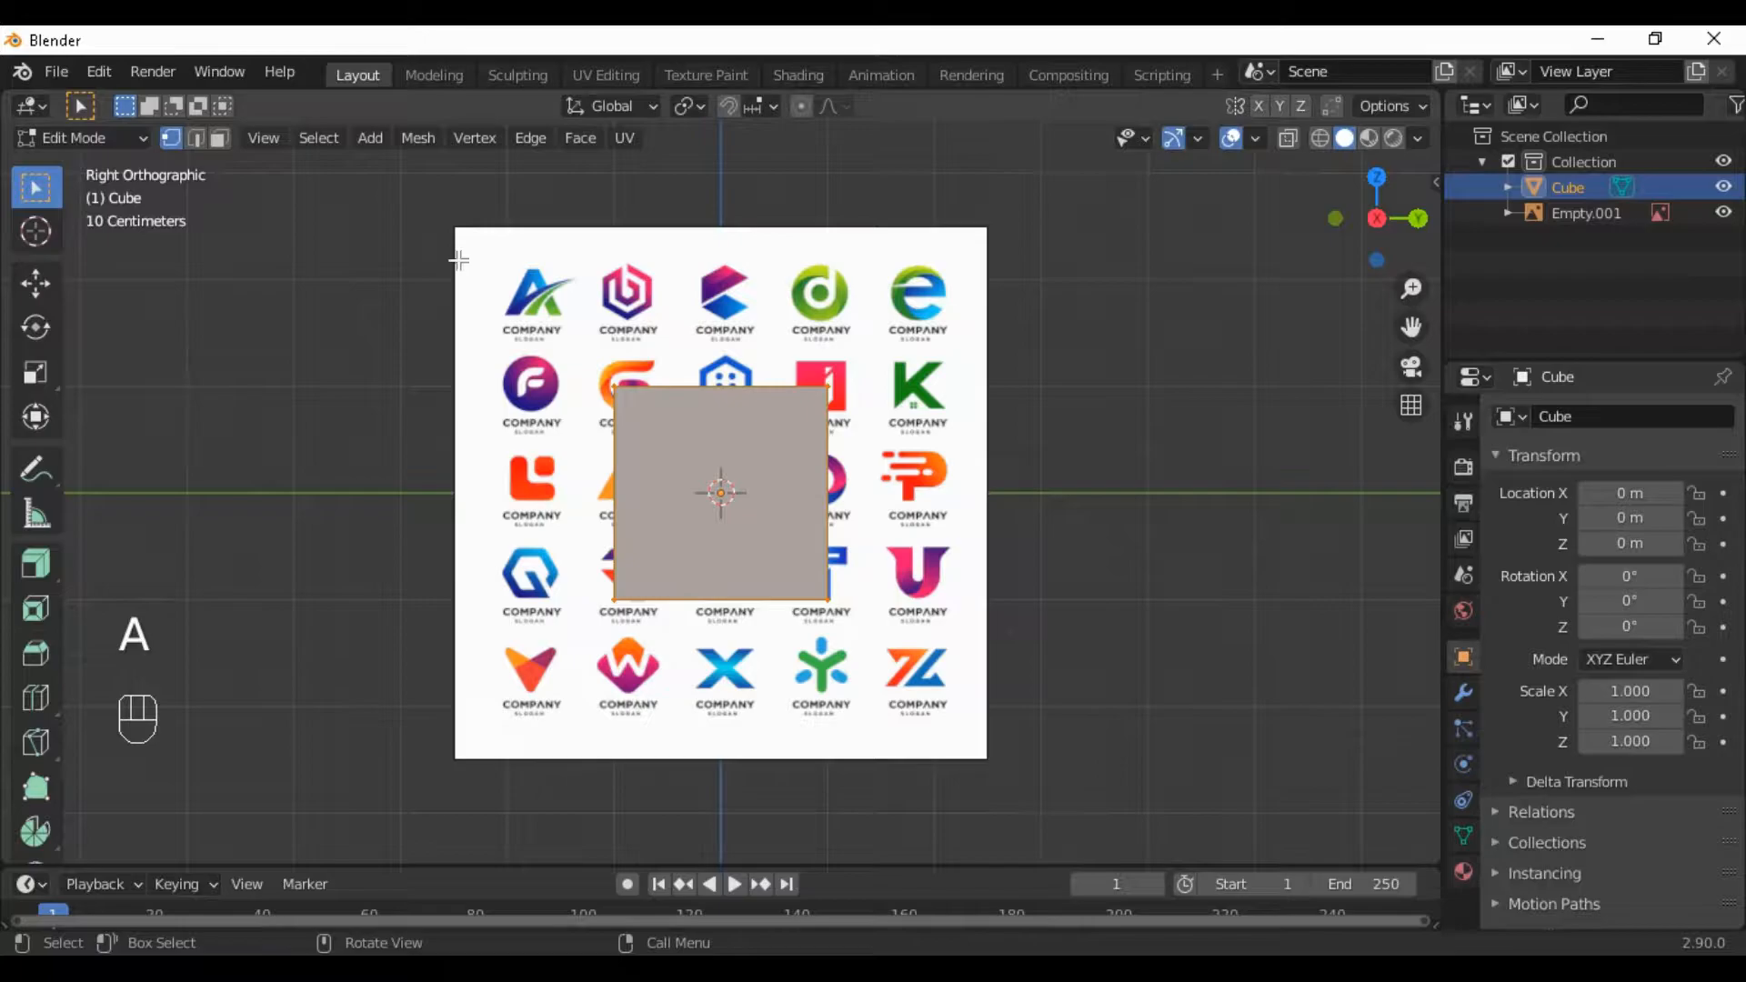
{"action": "left_click", "coordinate": [420, 138]}
{"action": "mouse_move", "coordinate": [454, 318]}
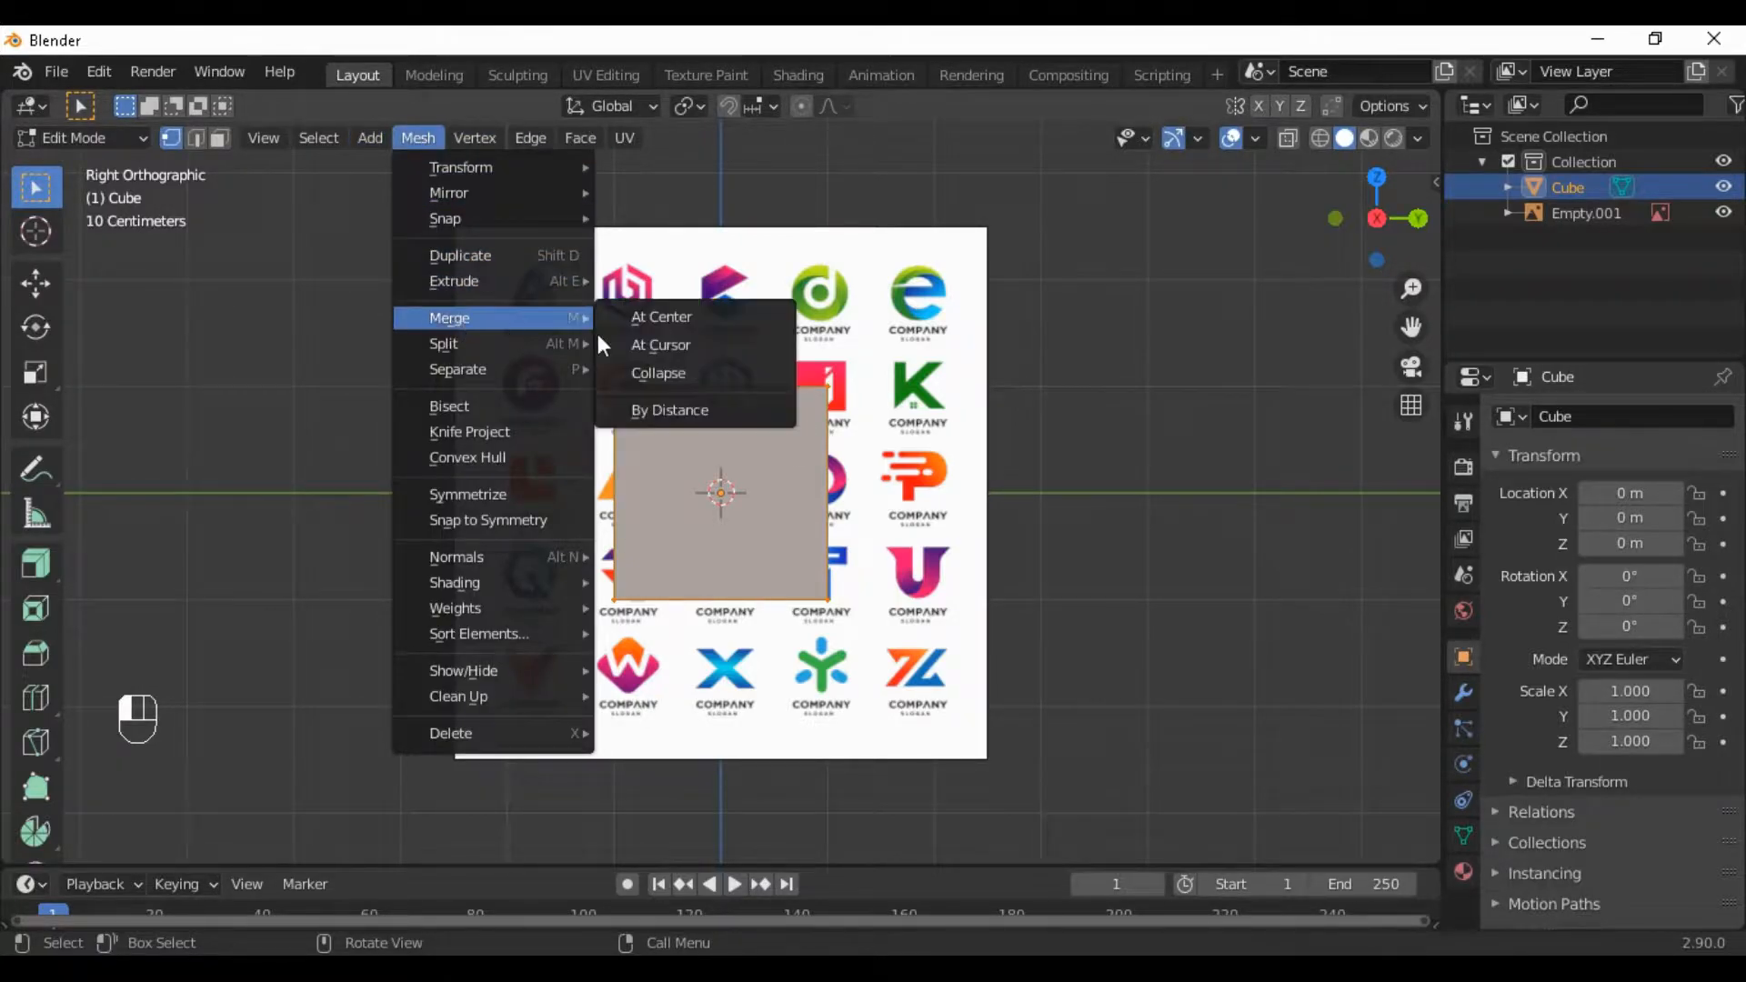
{"action": "left_click", "coordinate": [670, 313]}
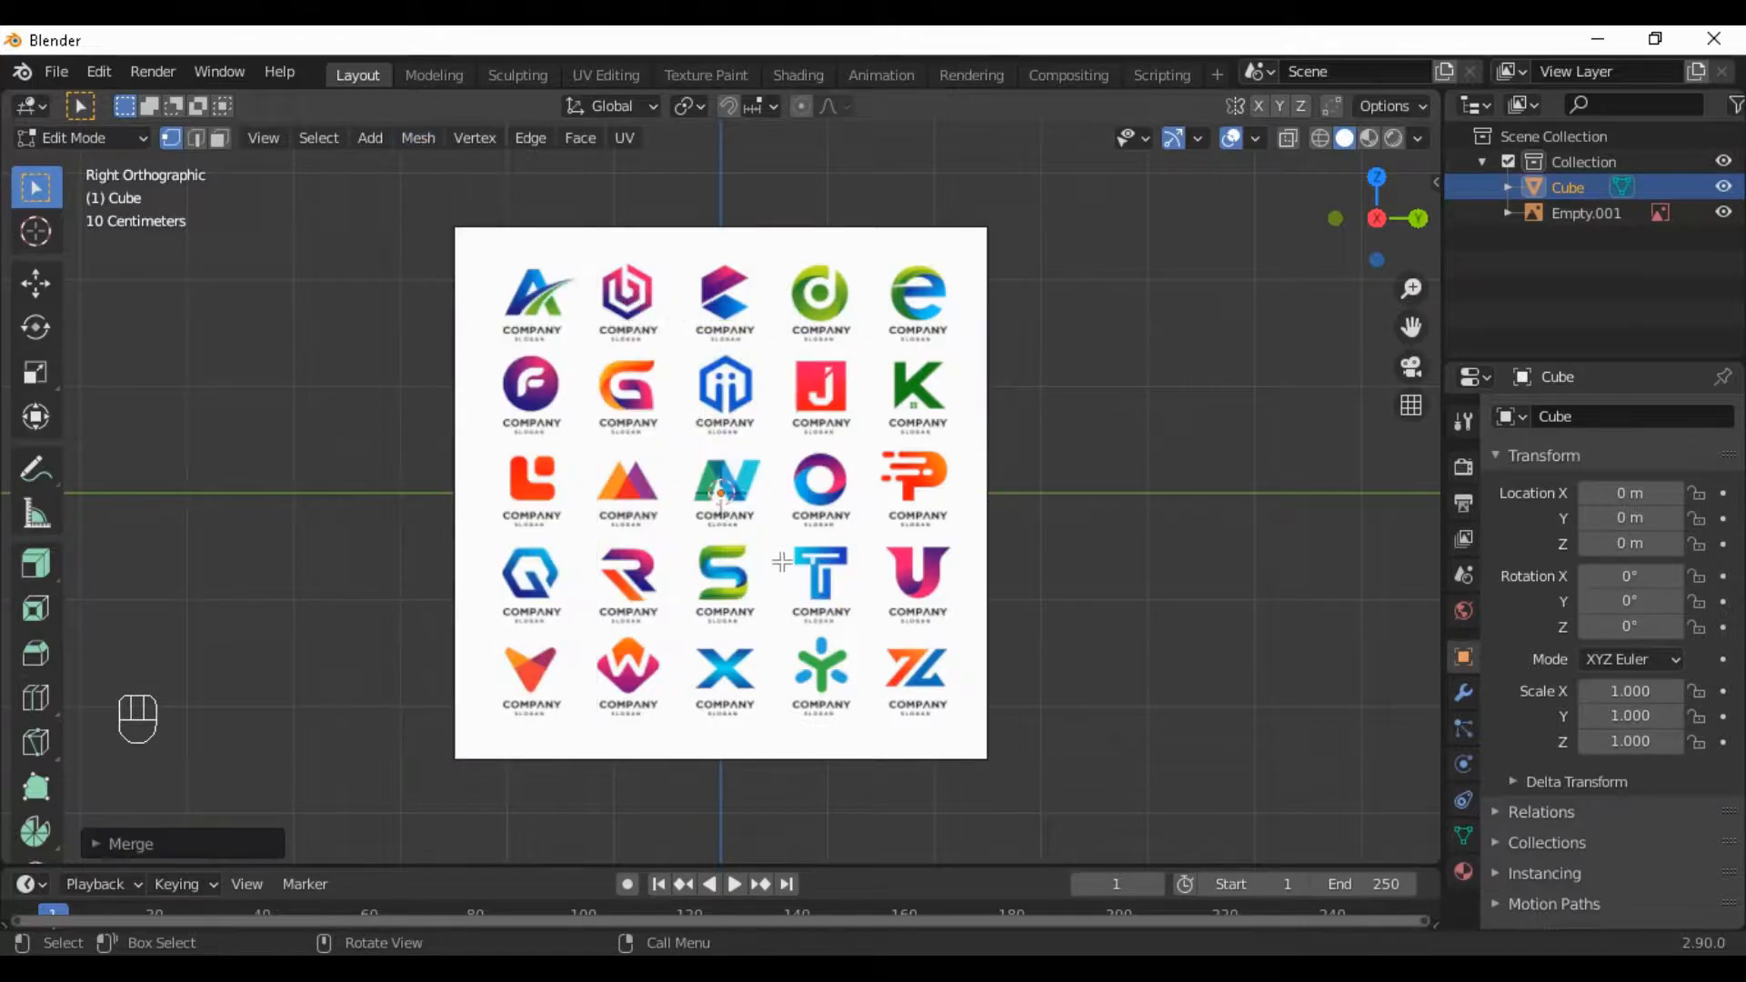
Move the merged vertex onto the upper-right tip of the orange G logo in the reference image
{"action": "scroll", "coordinate": [783, 562], "scroll_direction": "up", "scroll_amount": 3}
{"action": "middle_click_drag", "start_coordinate": [834, 532], "coordinate": [924, 744], "text": "shift"}
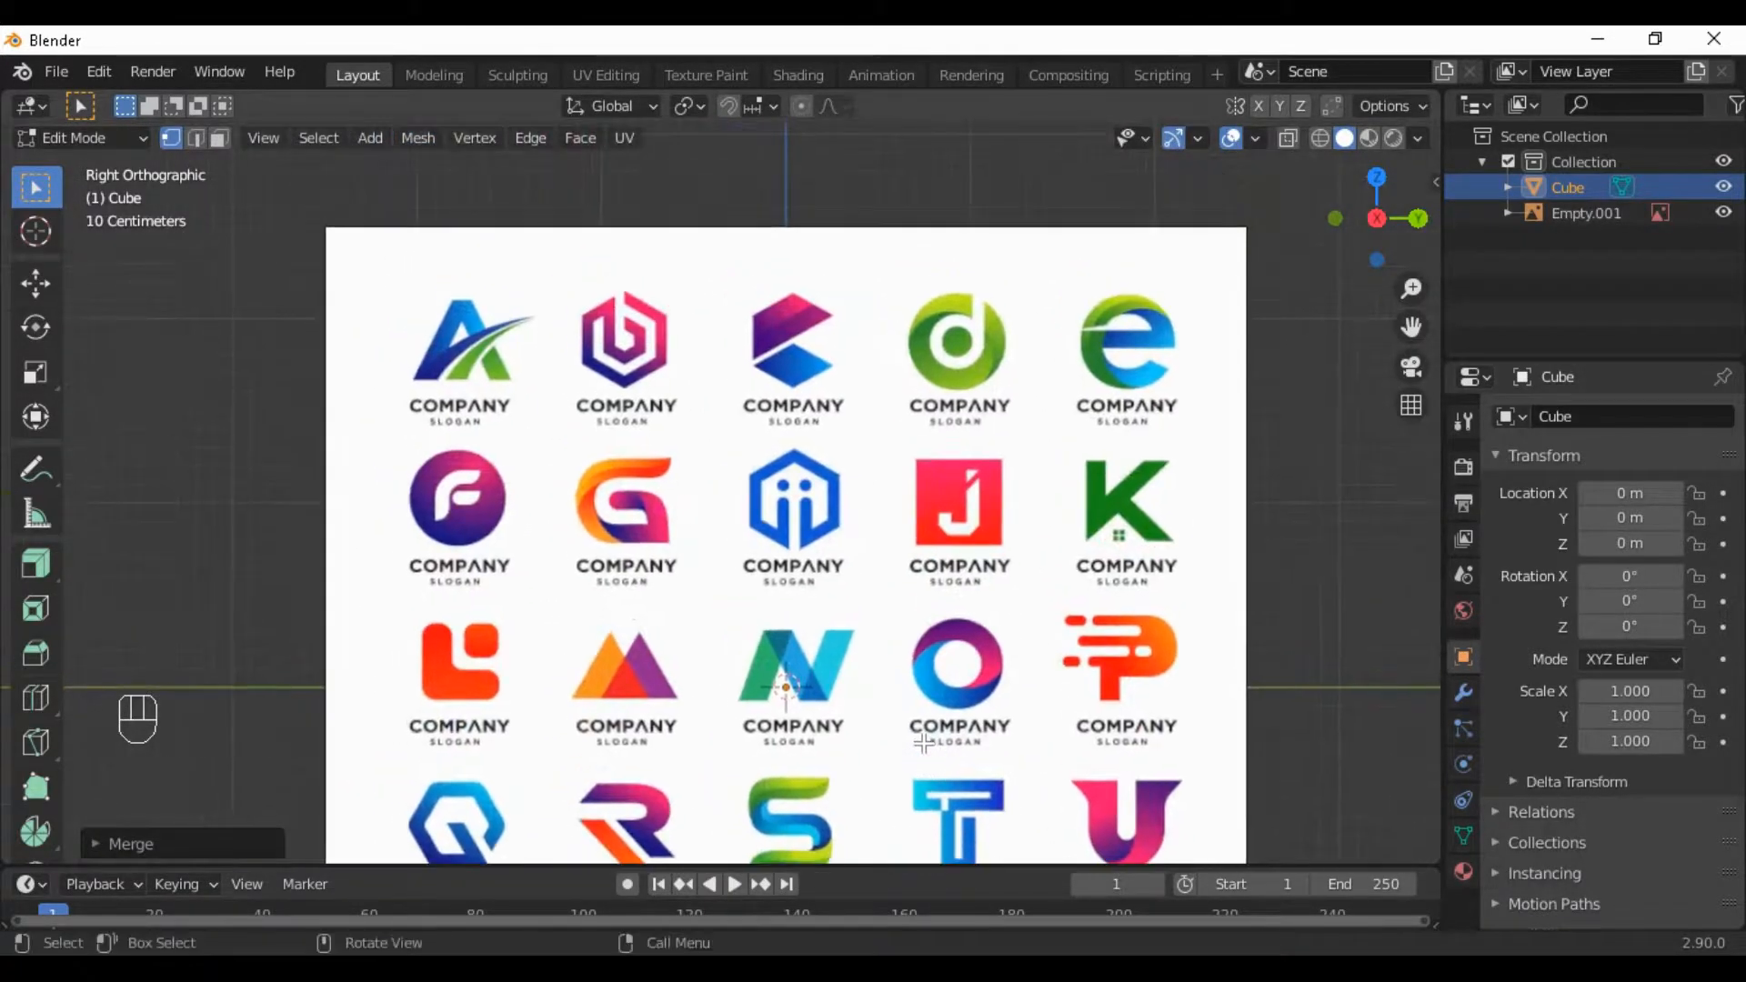
{"action": "scroll", "coordinate": [923, 744], "scroll_direction": "up", "scroll_amount": 1}
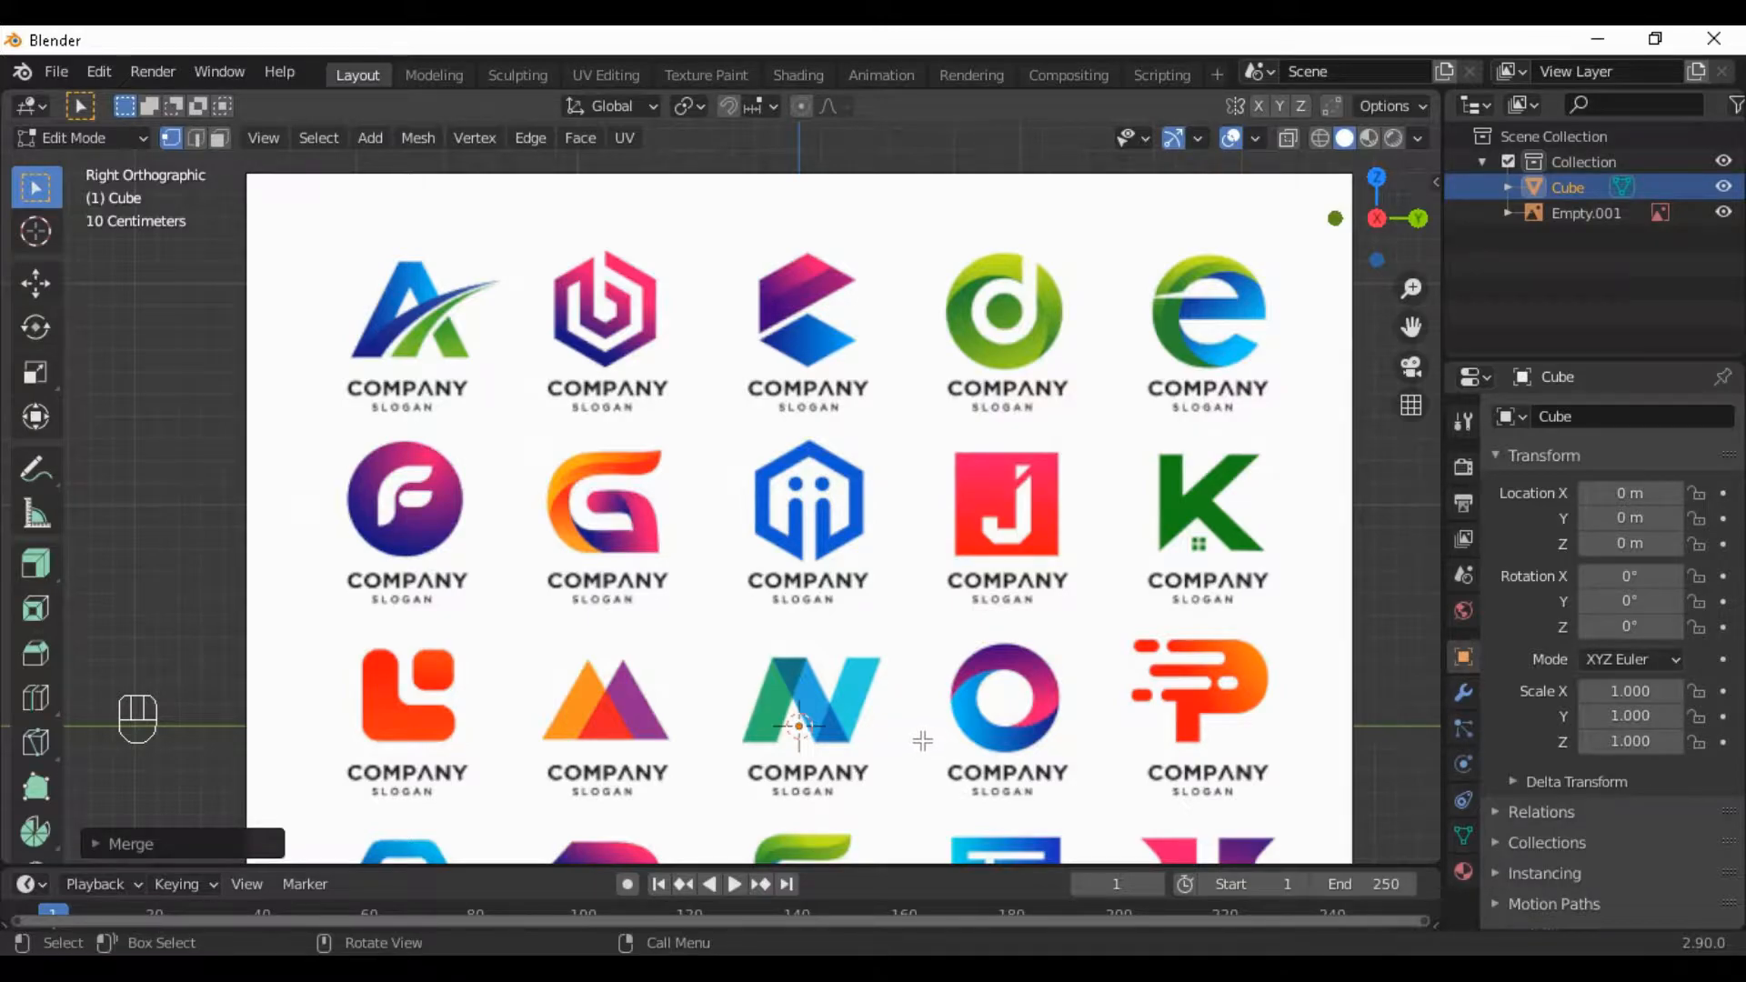
{"action": "key", "text": "g"}
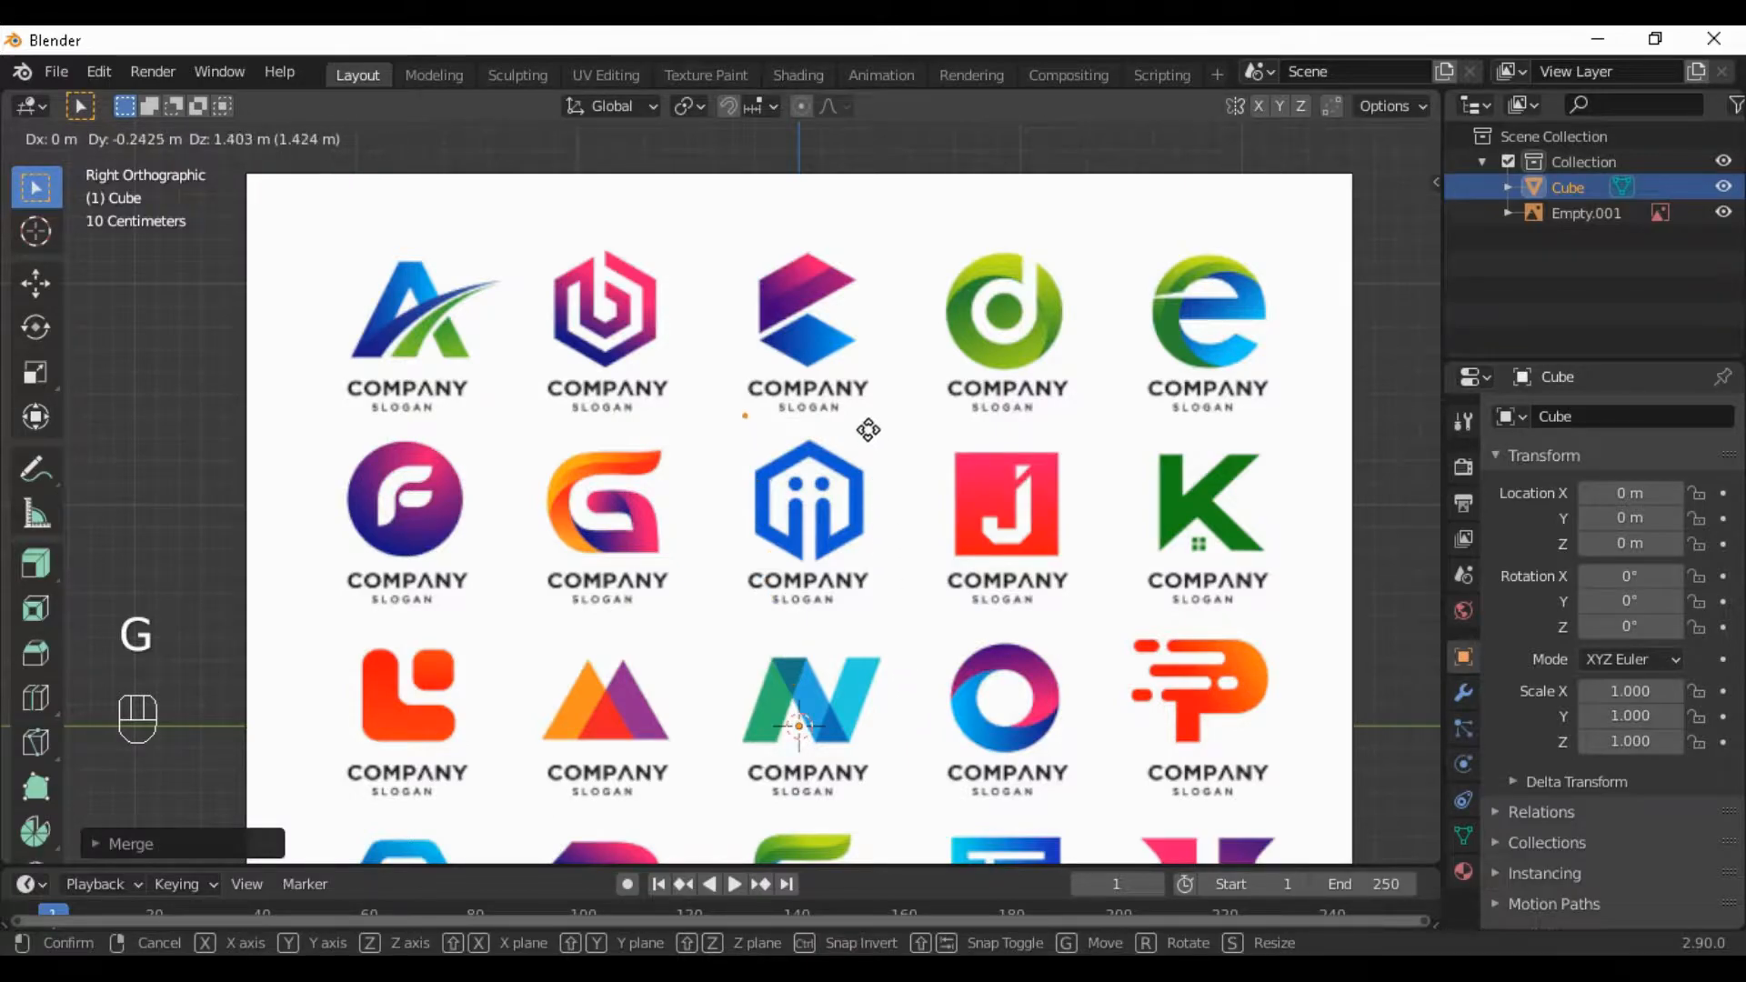
{"action": "left_click", "coordinate": [784, 462]}
{"action": "scroll", "coordinate": [737, 503], "scroll_direction": "up", "scroll_amount": 5}
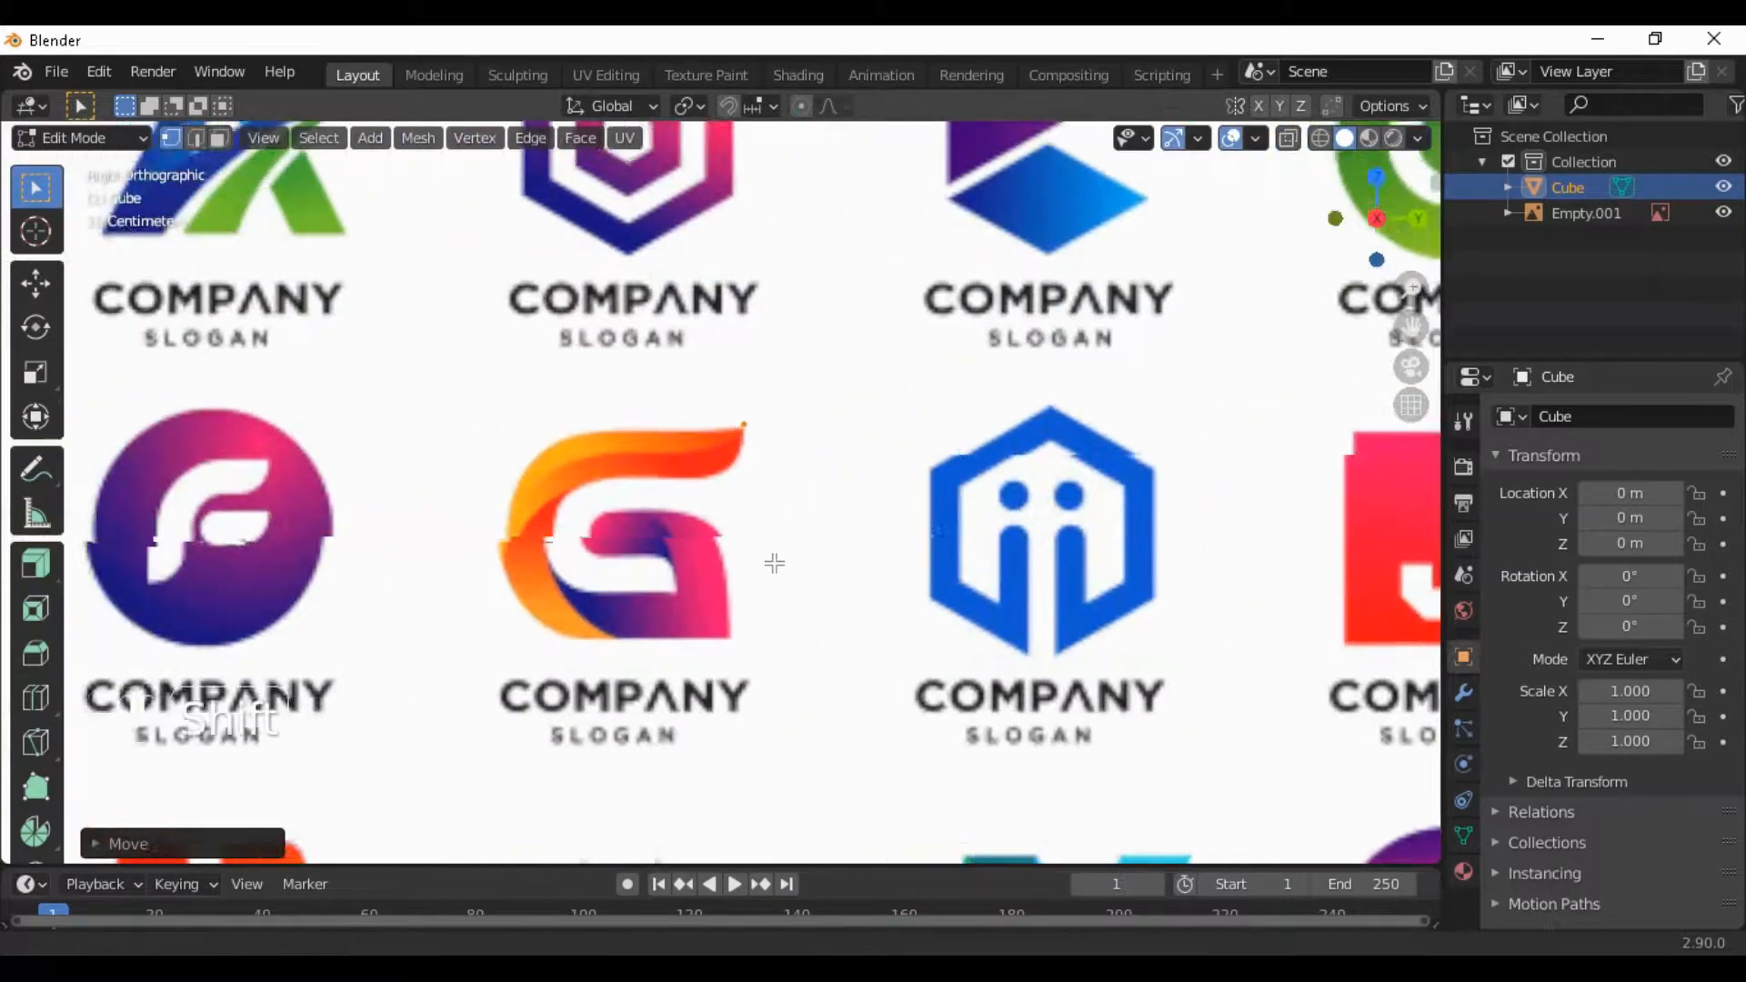
{"action": "scroll", "coordinate": [798, 572], "scroll_direction": "up", "scroll_amount": 1}
{"action": "key", "text": "g"}
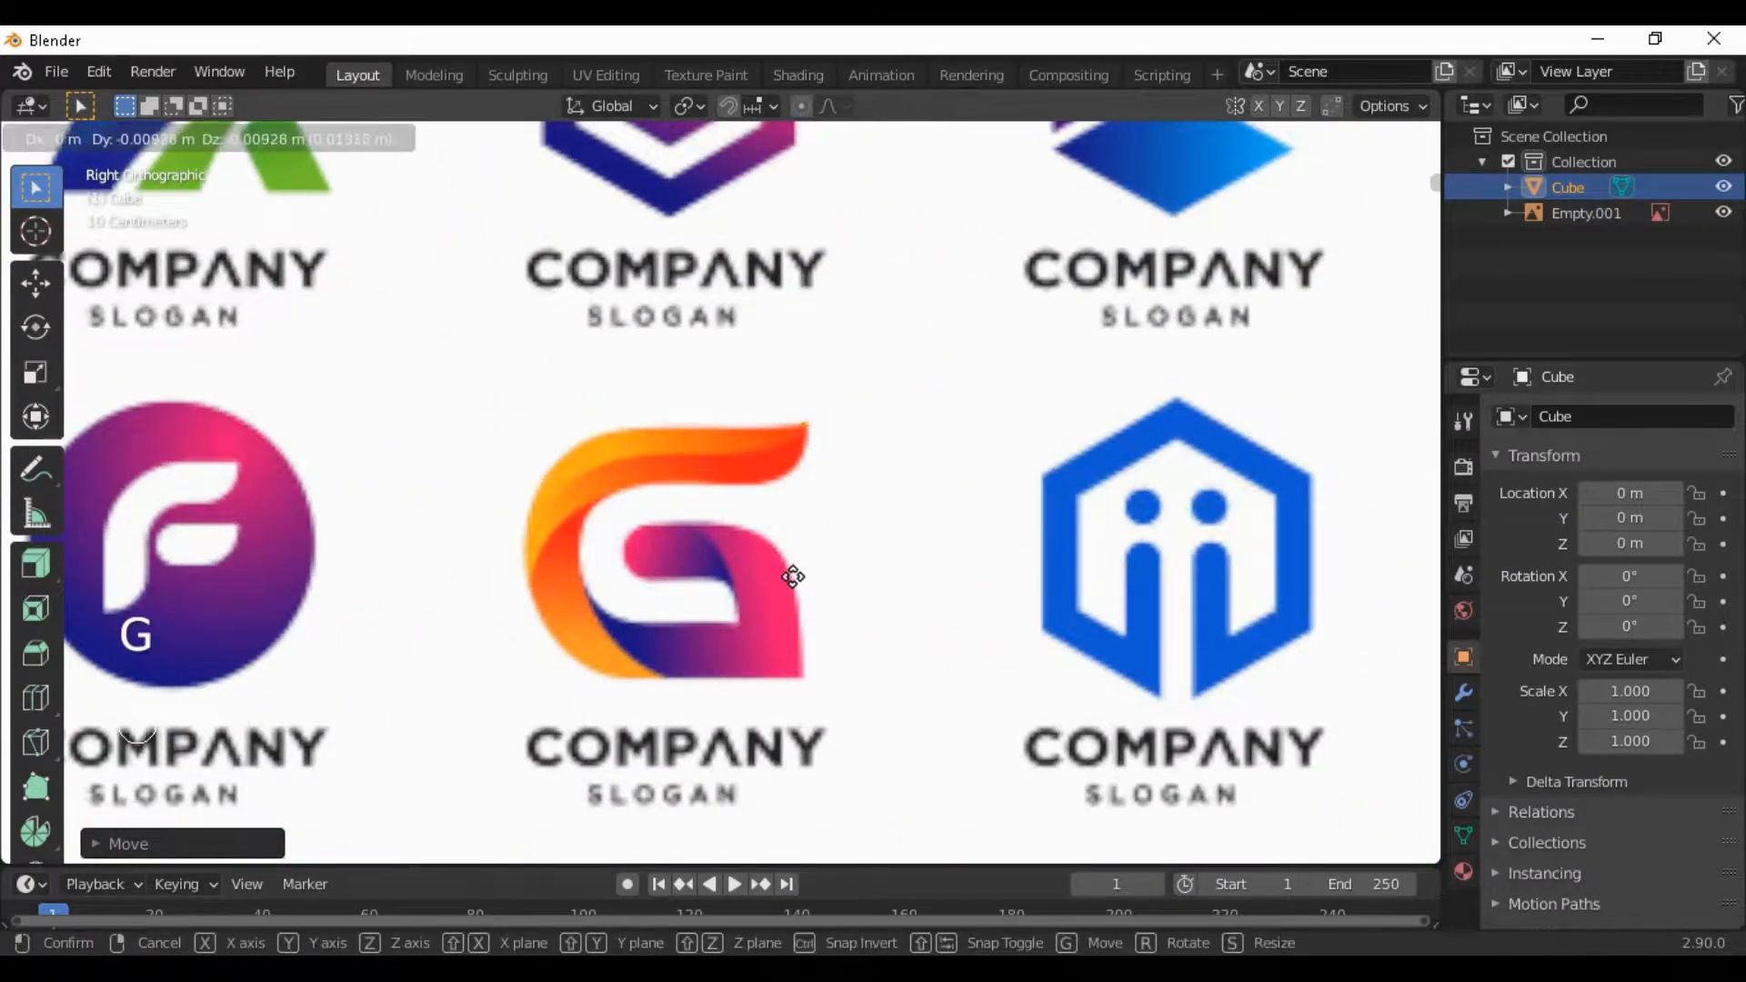
{"action": "left_click", "coordinate": [799, 572]}
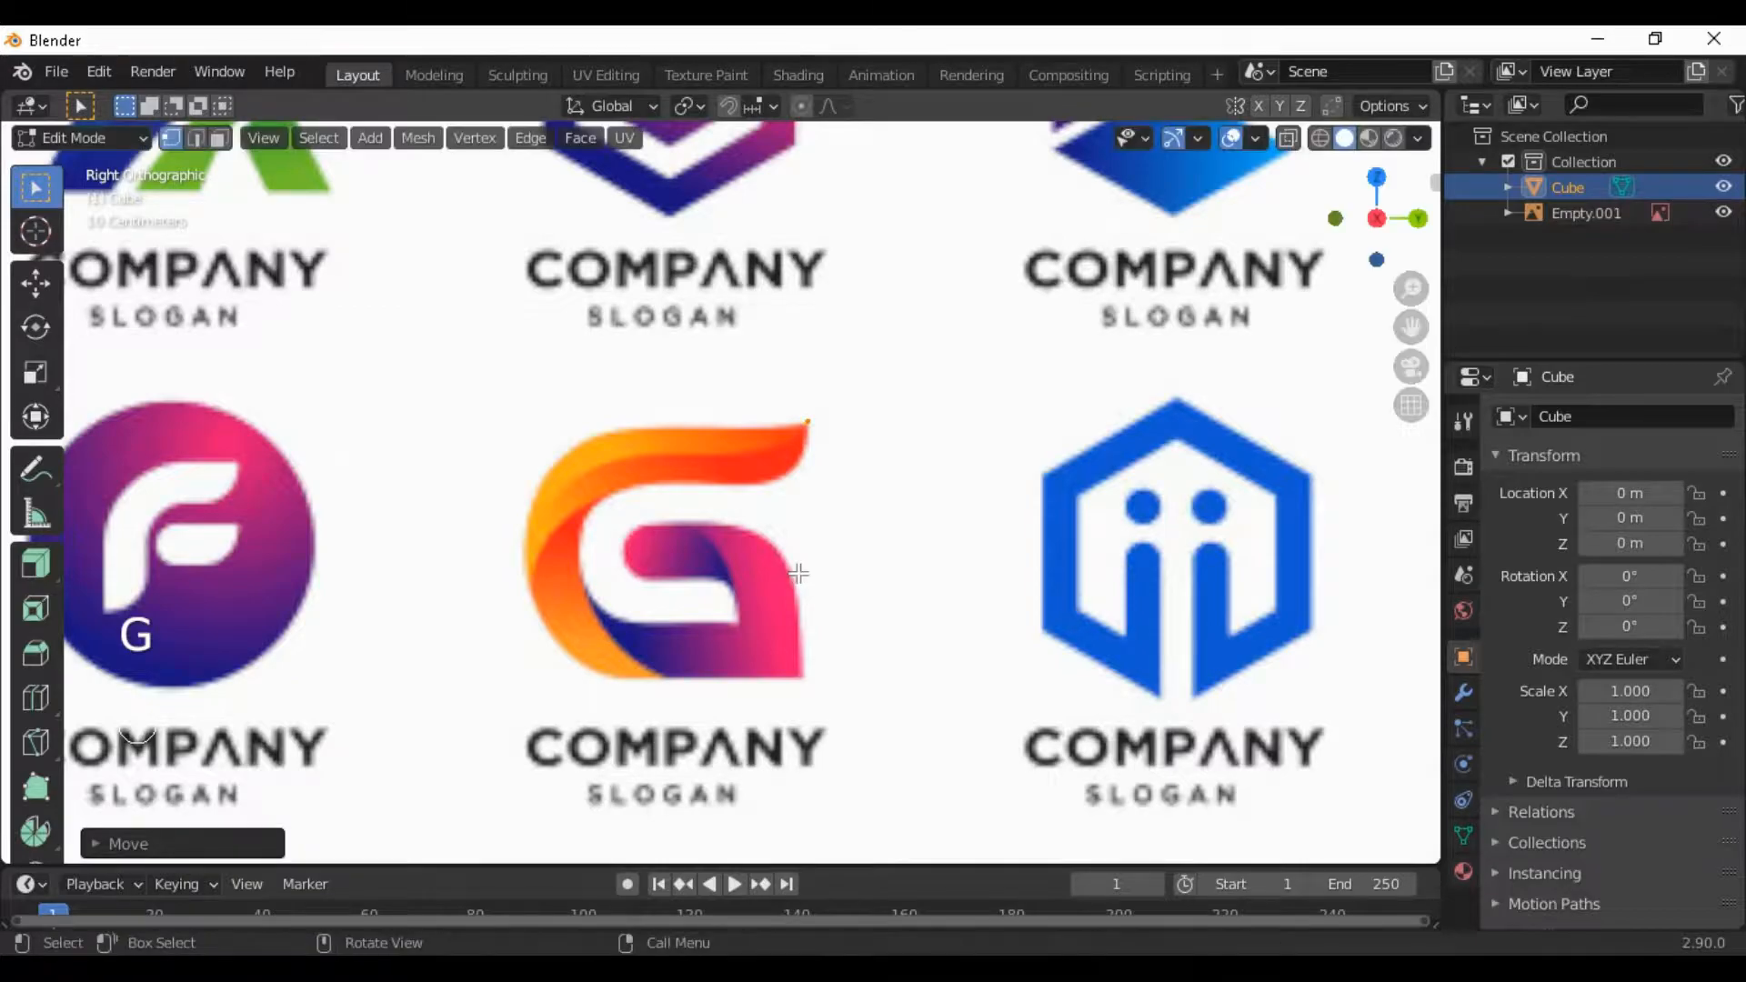
Extrude four vertices leftward from the tip to trace the top edge of the G logo
{"action": "key", "text": "e"}
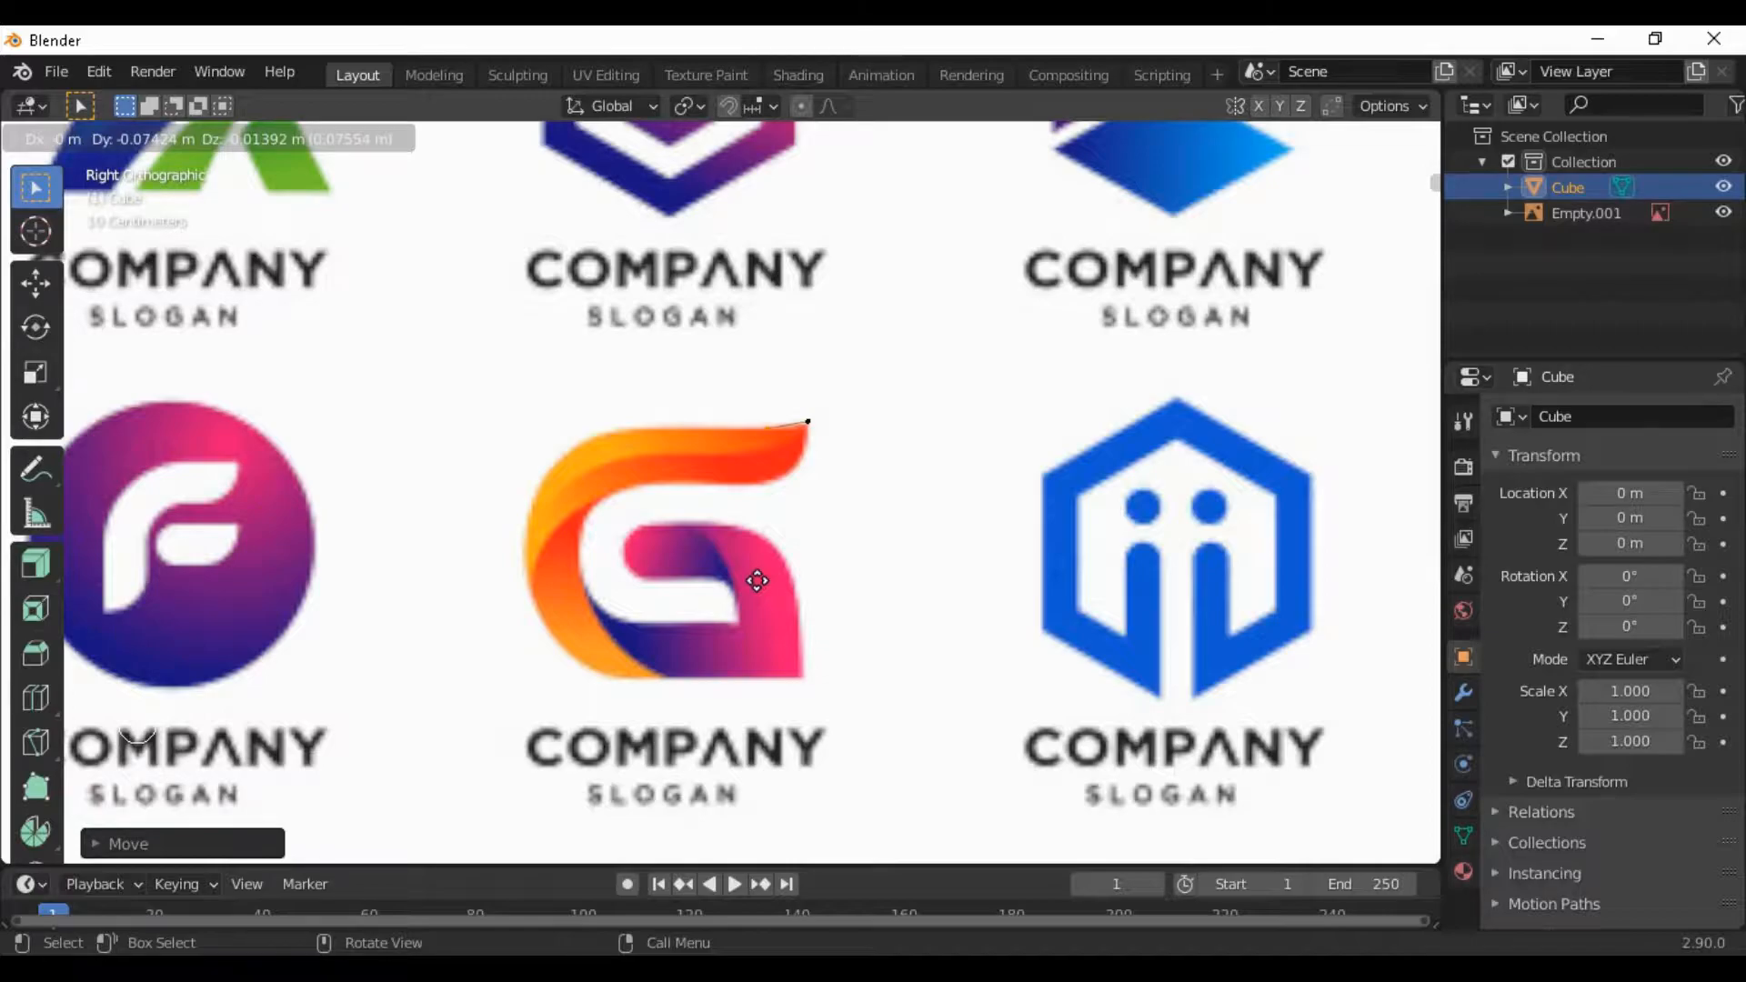
{"action": "left_click", "coordinate": [753, 577]}
{"action": "key", "text": "e"}
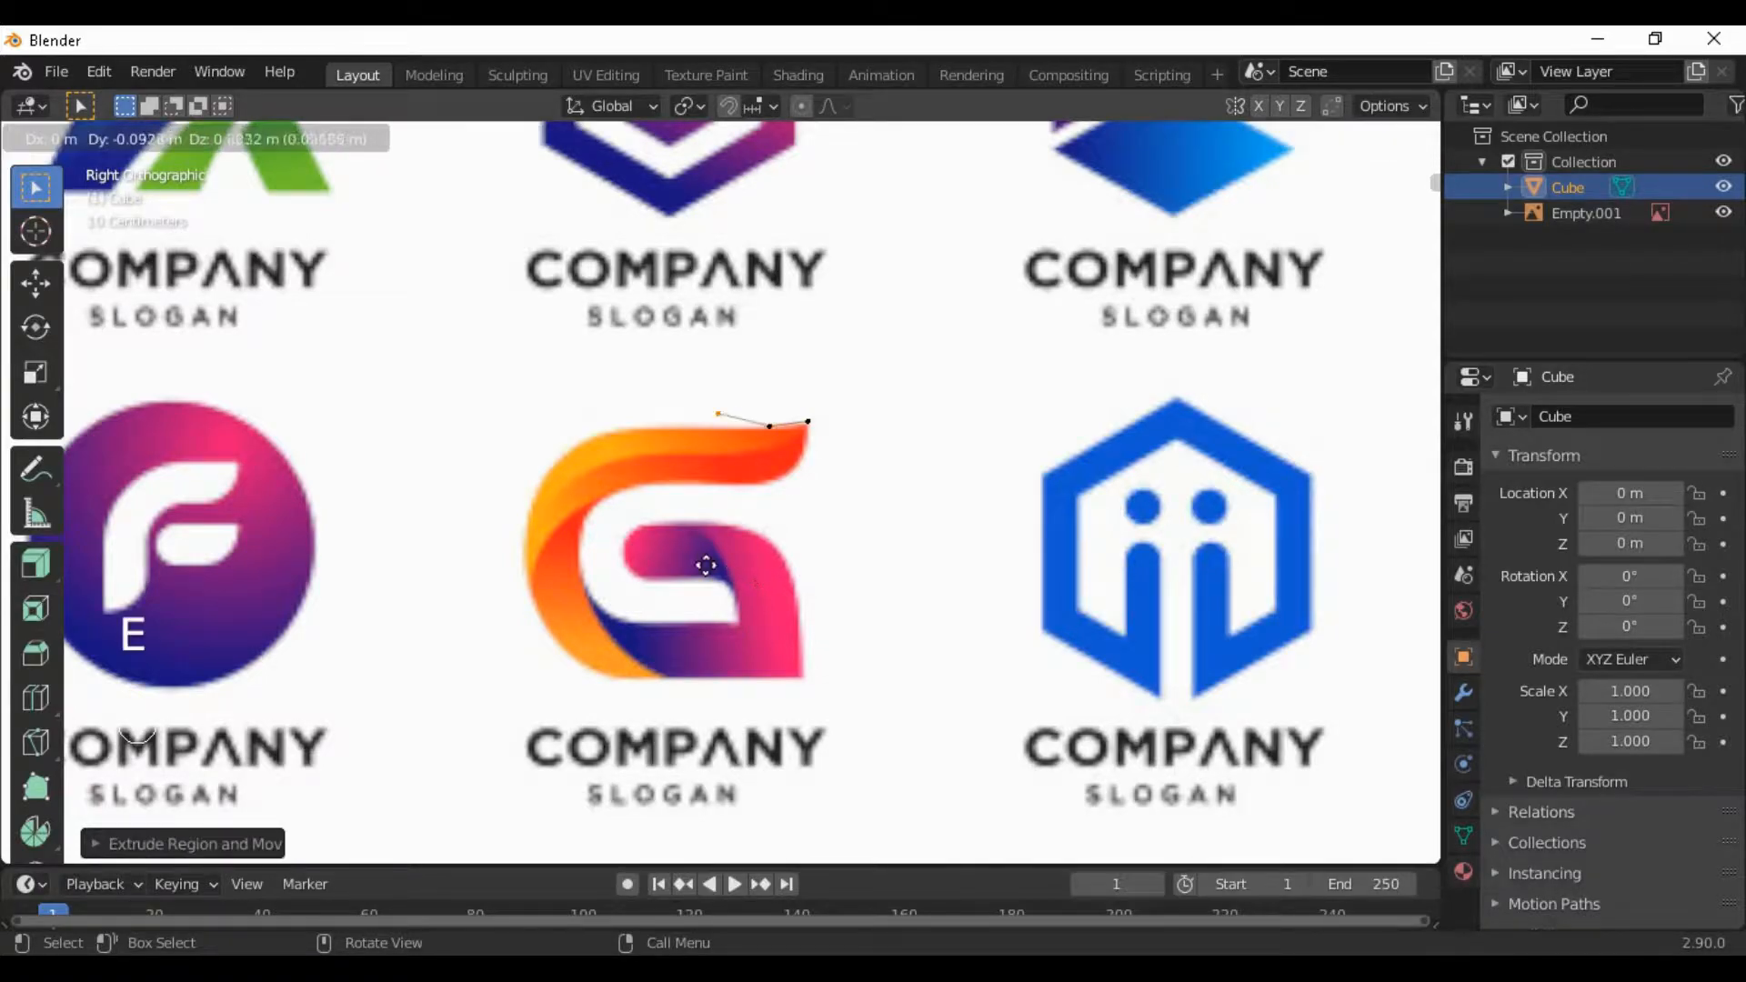
{"action": "left_click", "coordinate": [709, 577]}
{"action": "key", "text": "e"}
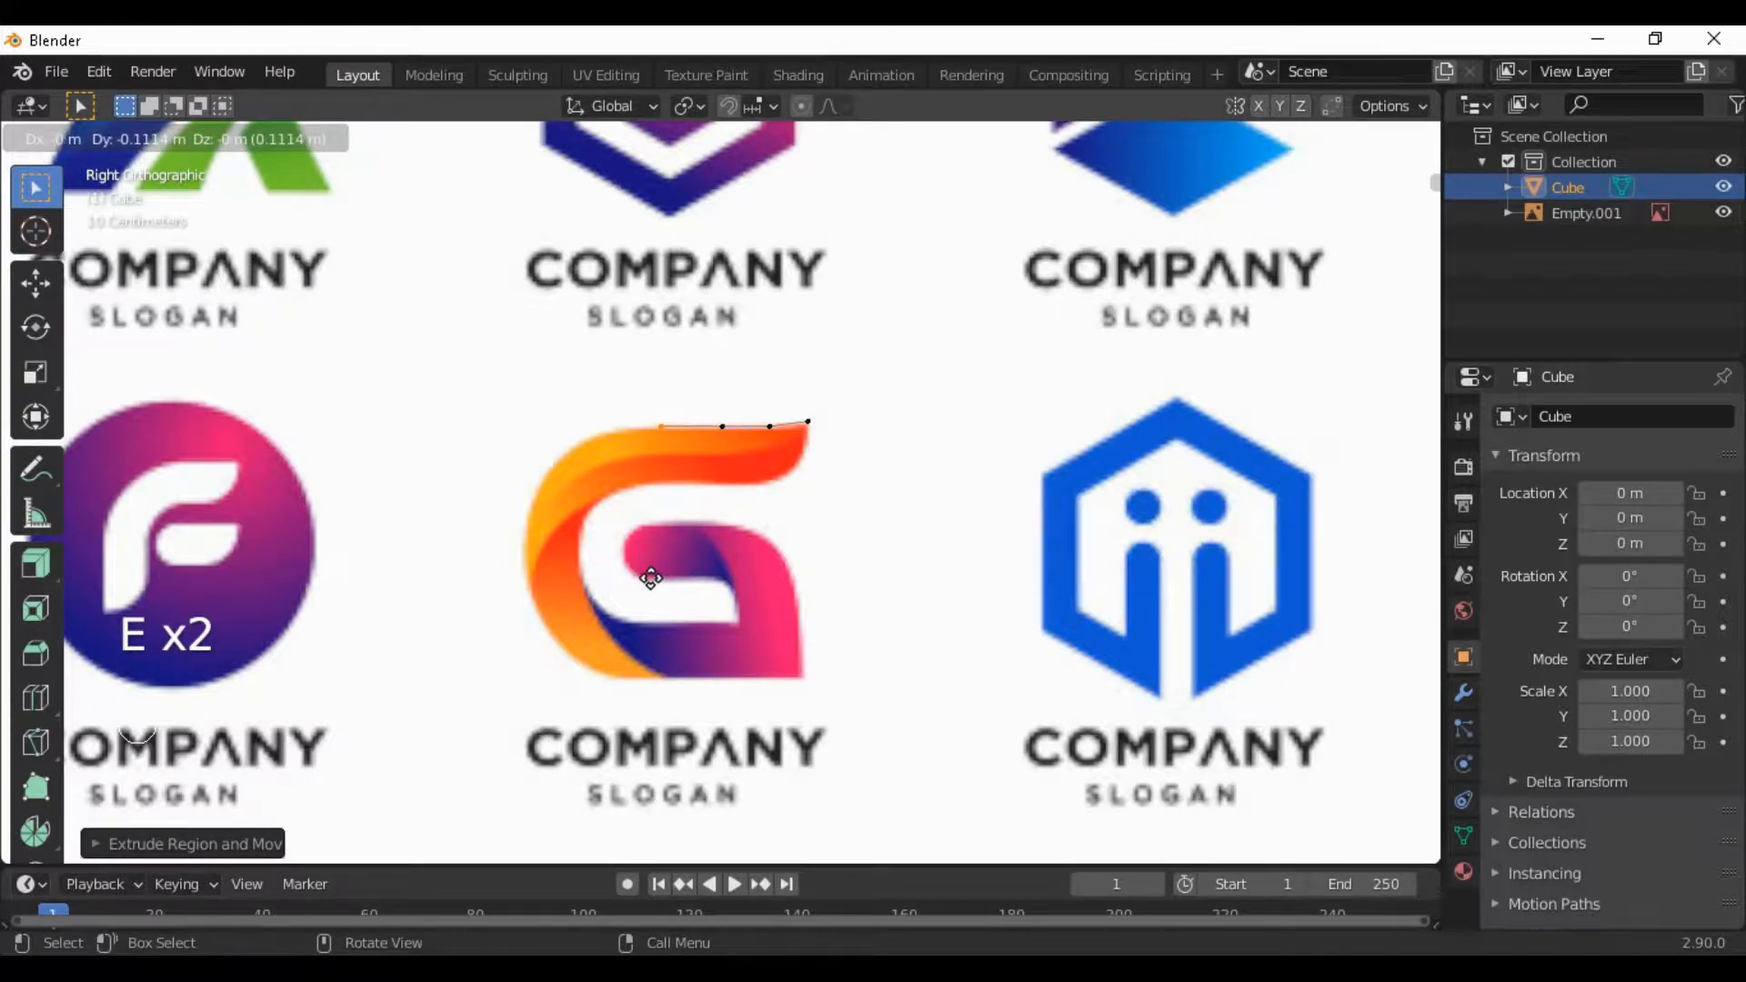
{"action": "left_click", "coordinate": [650, 578]}
{"action": "key", "text": "e"}
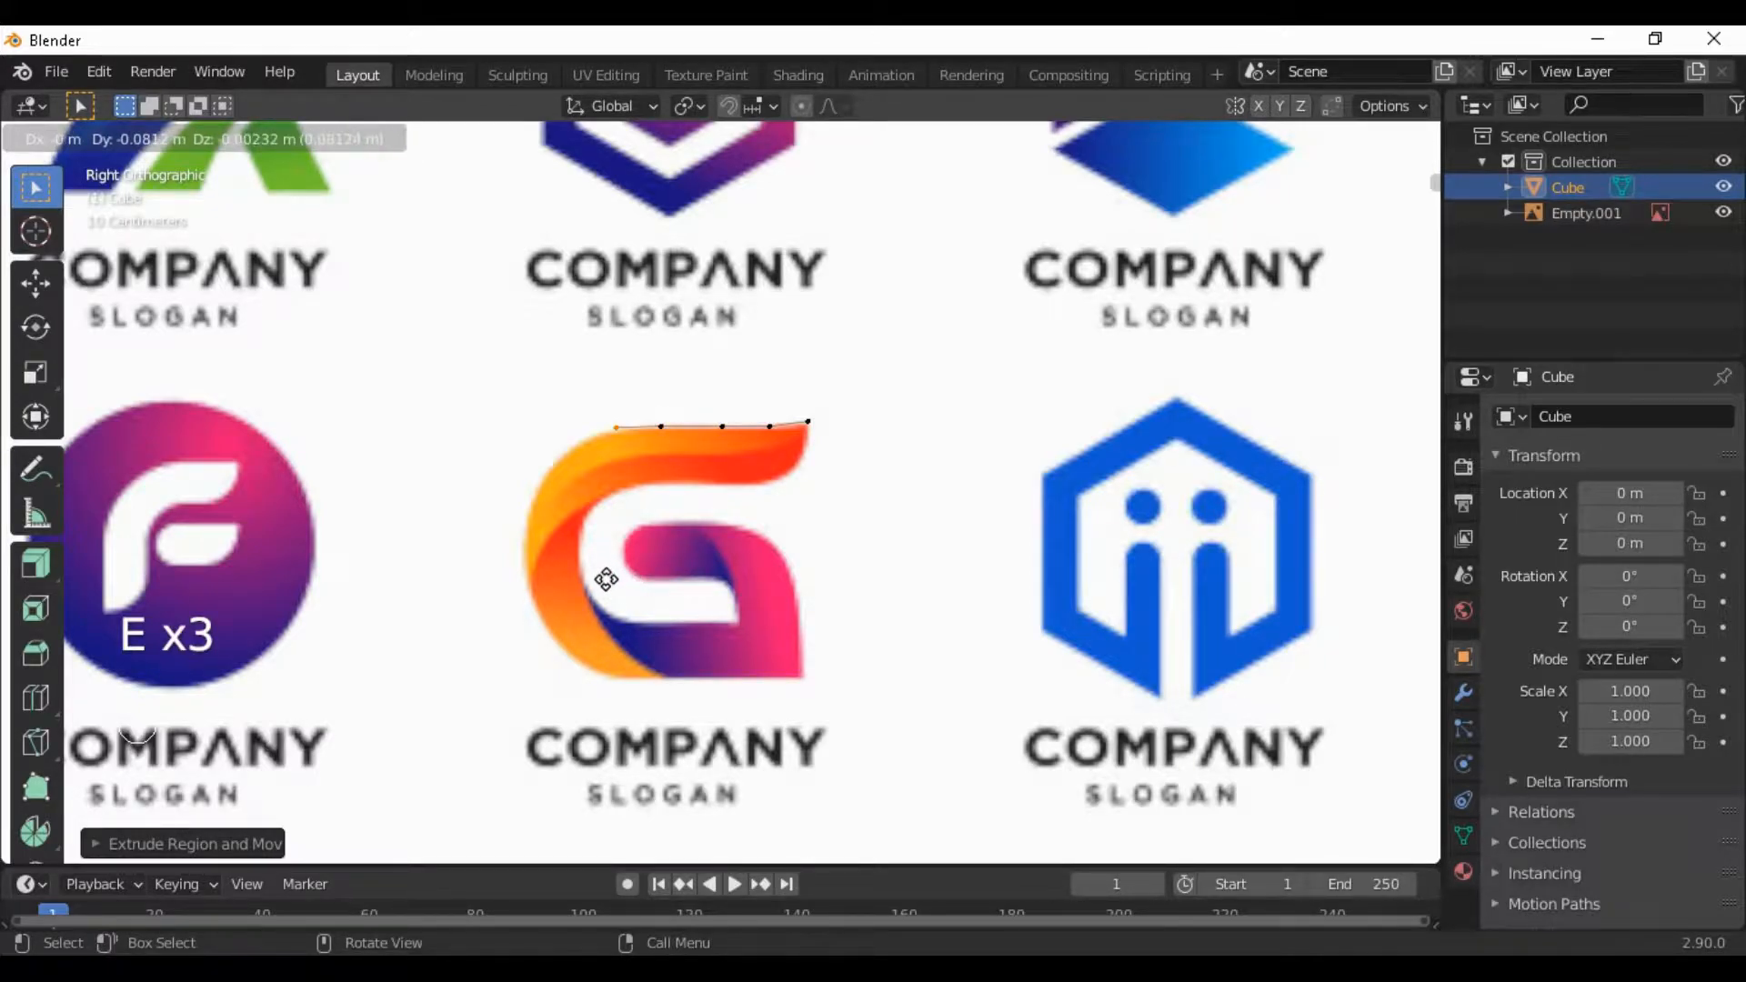
{"action": "left_click", "coordinate": [604, 577]}
Extrude five vertices around the G's upper-left curve down to its leftmost point
{"action": "key", "text": "e"}
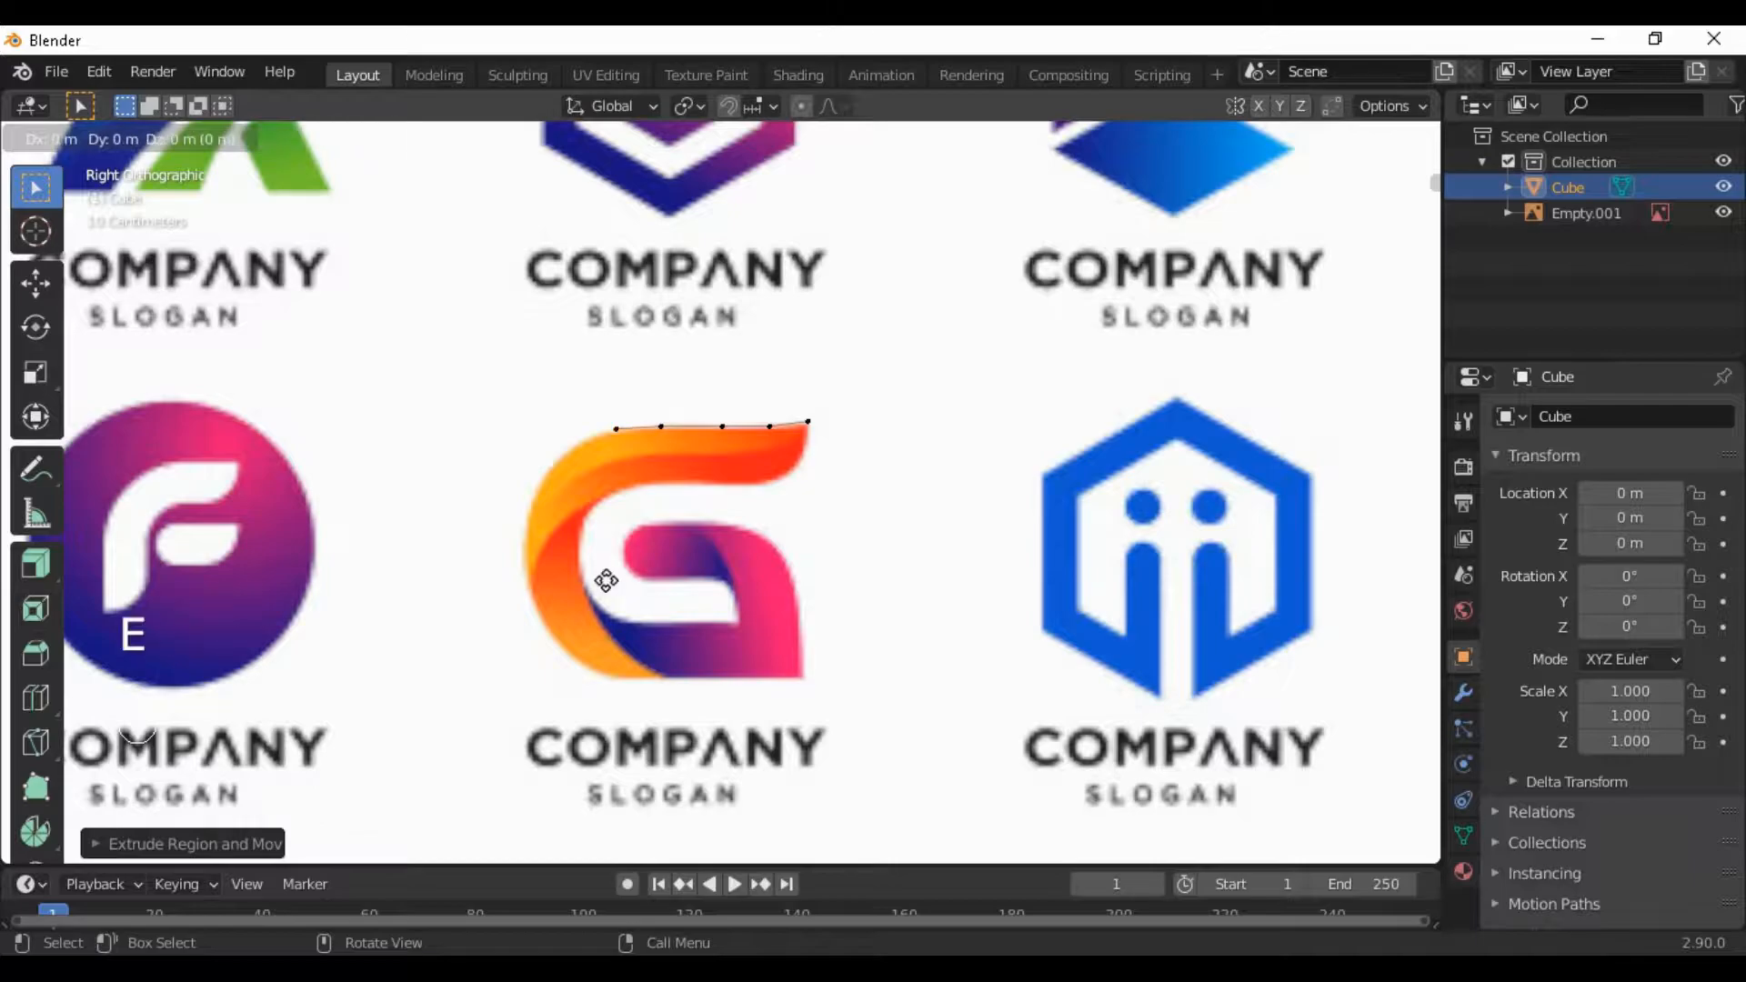
{"action": "left_click", "coordinate": [567, 596]}
{"action": "key", "text": "e"}
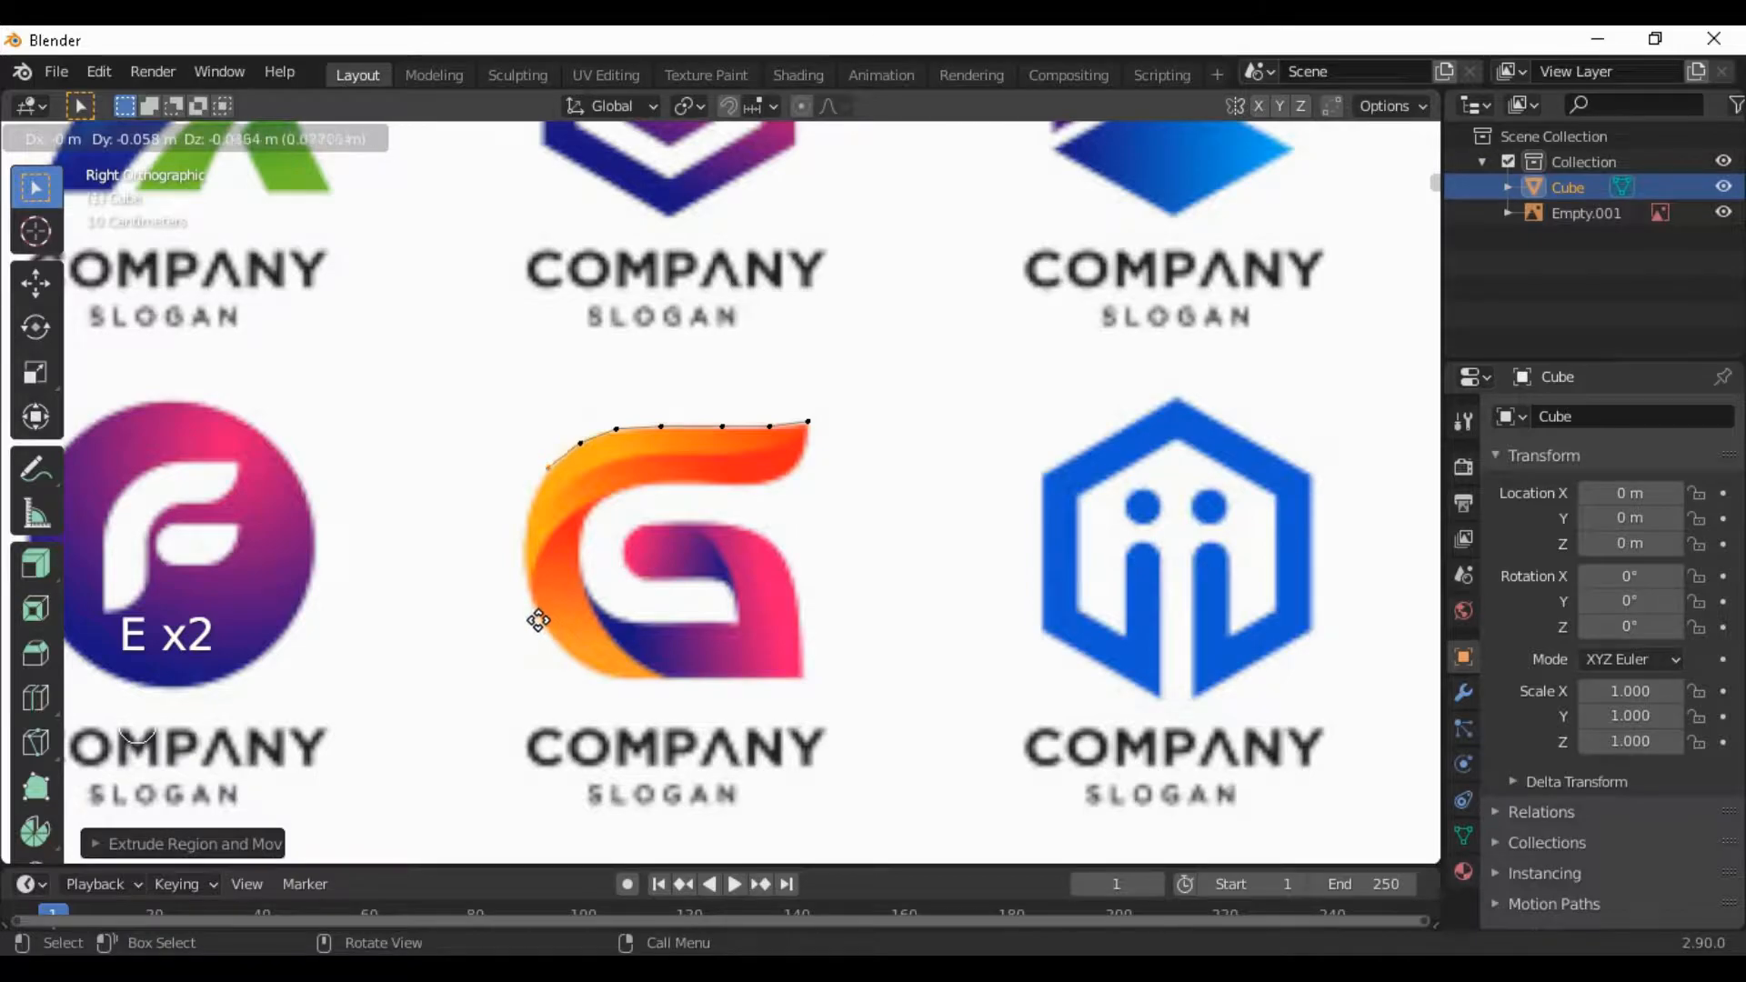
{"action": "left_click", "coordinate": [539, 621]}
{"action": "key", "text": "e"}
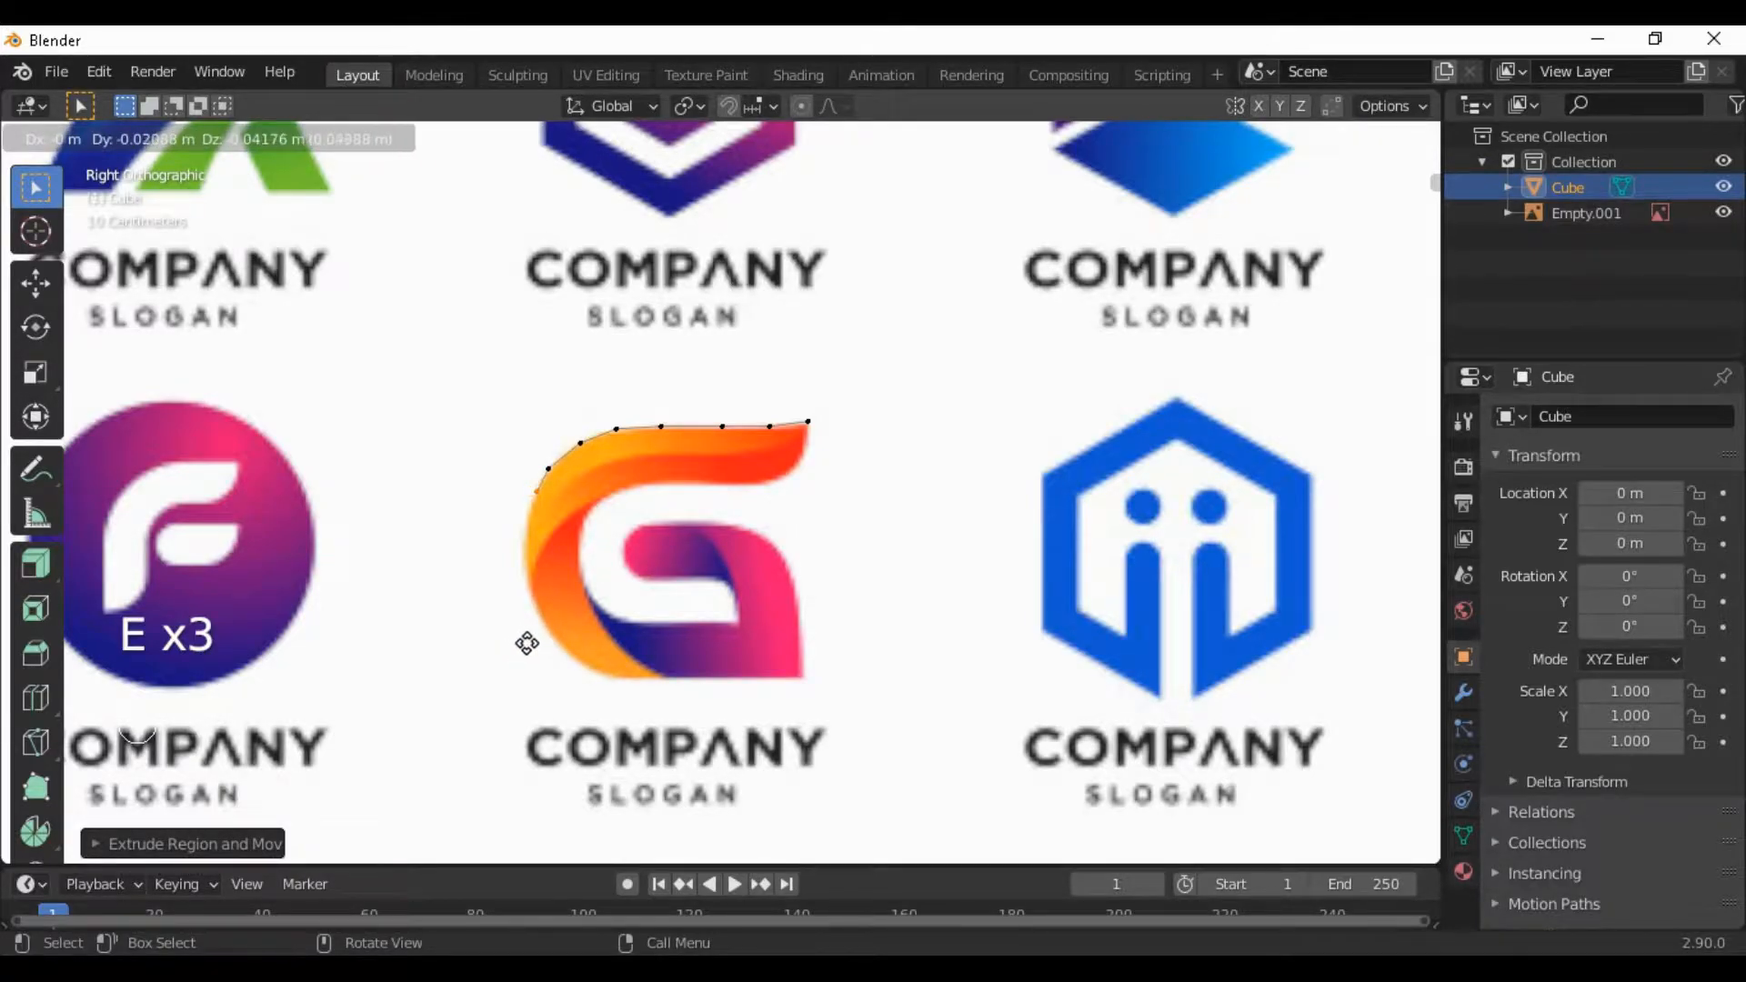
{"action": "left_click", "coordinate": [524, 643]}
{"action": "key", "text": "e"}
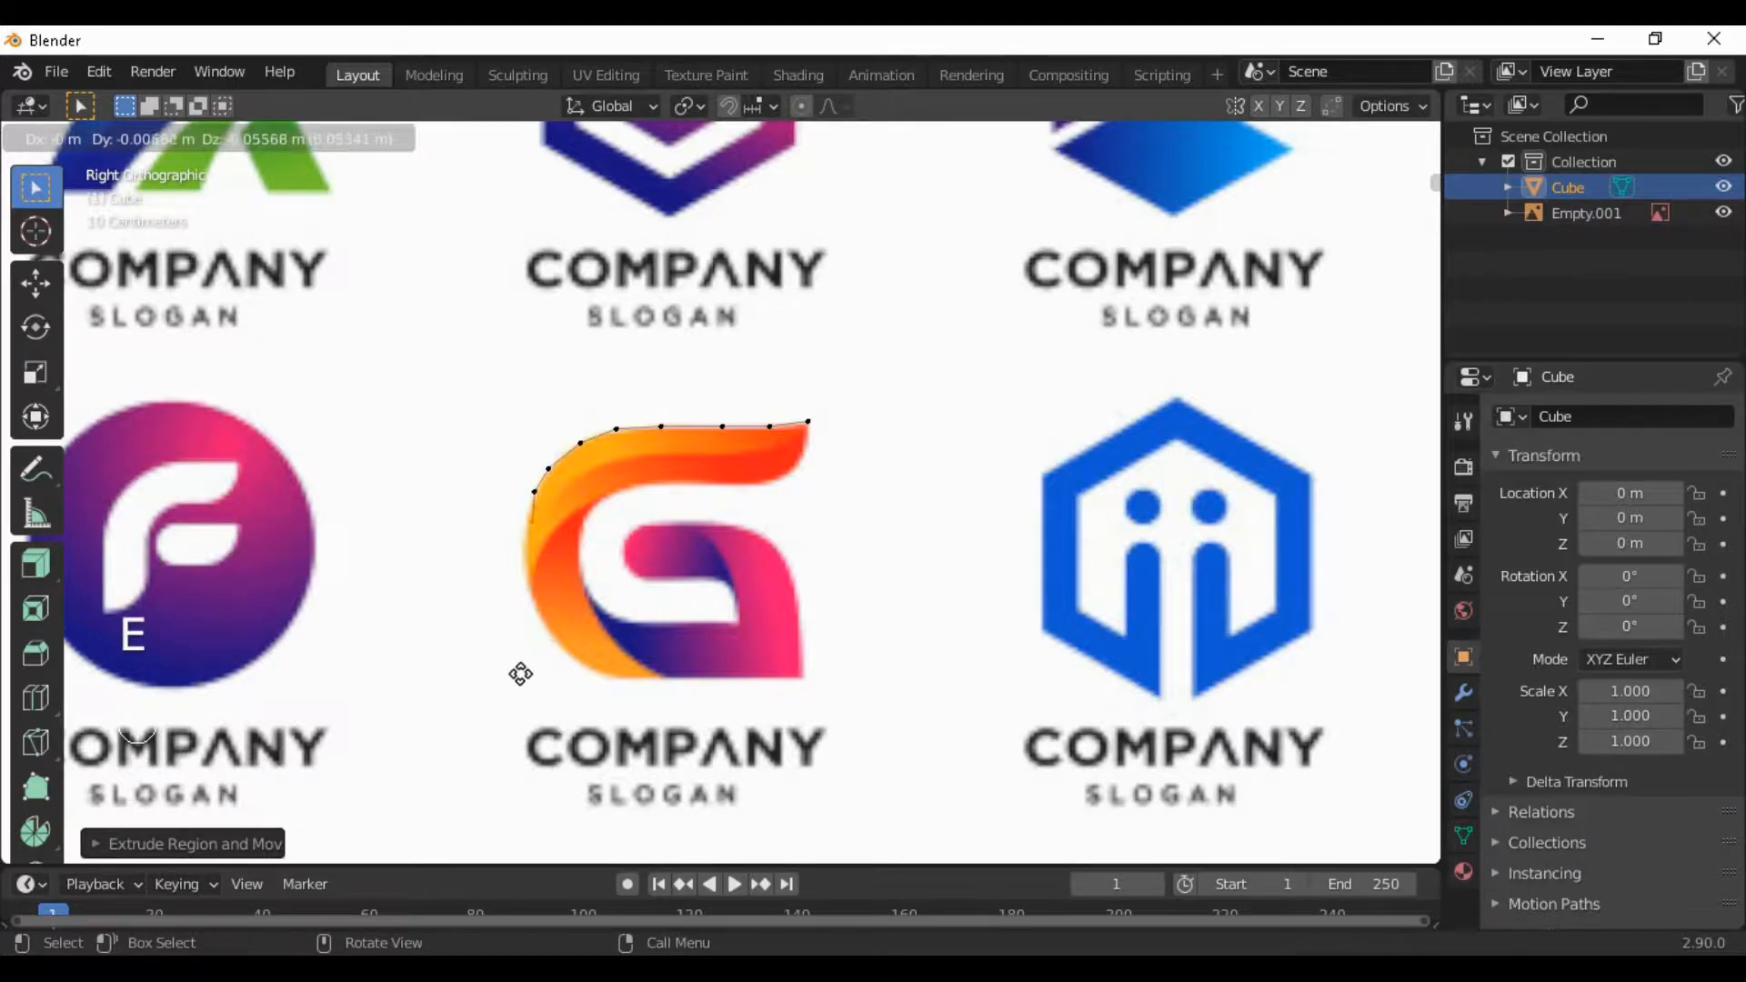
{"action": "left_click", "coordinate": [516, 676]}
{"action": "key", "text": "e"}
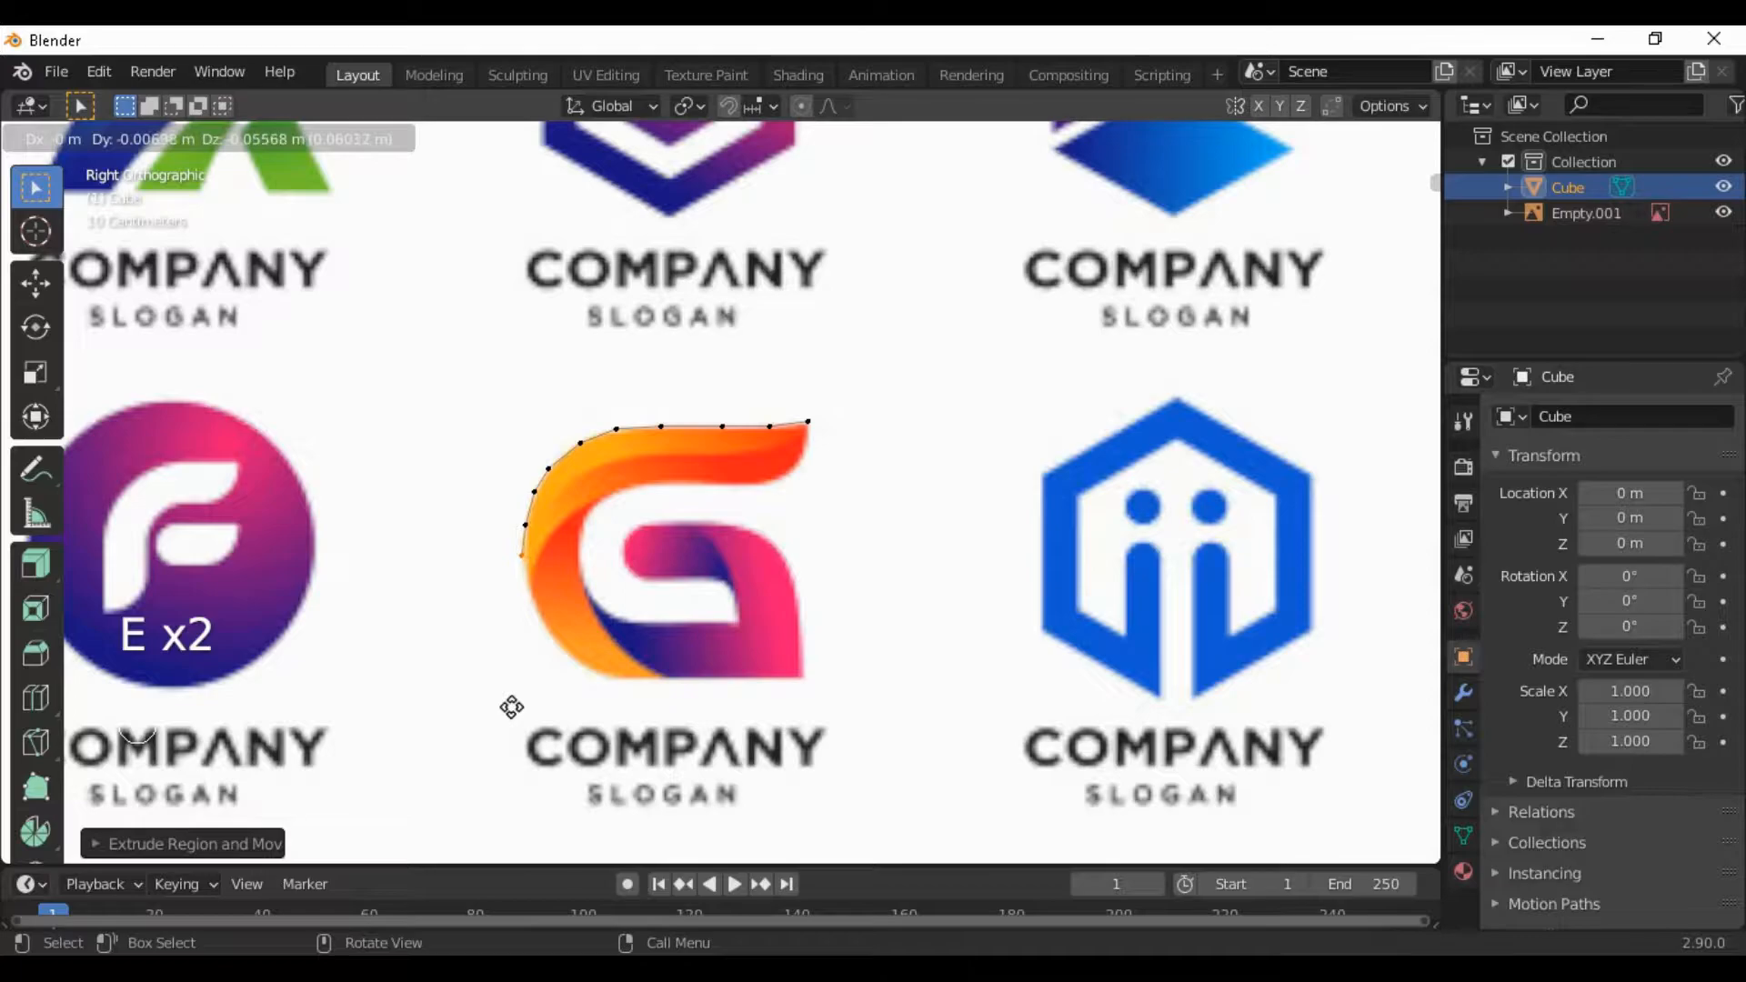
{"action": "left_click", "coordinate": [511, 706]}
Extrude five vertices around the G's lower-left curve to the start of its flat bottom edge
{"action": "key", "text": "e"}
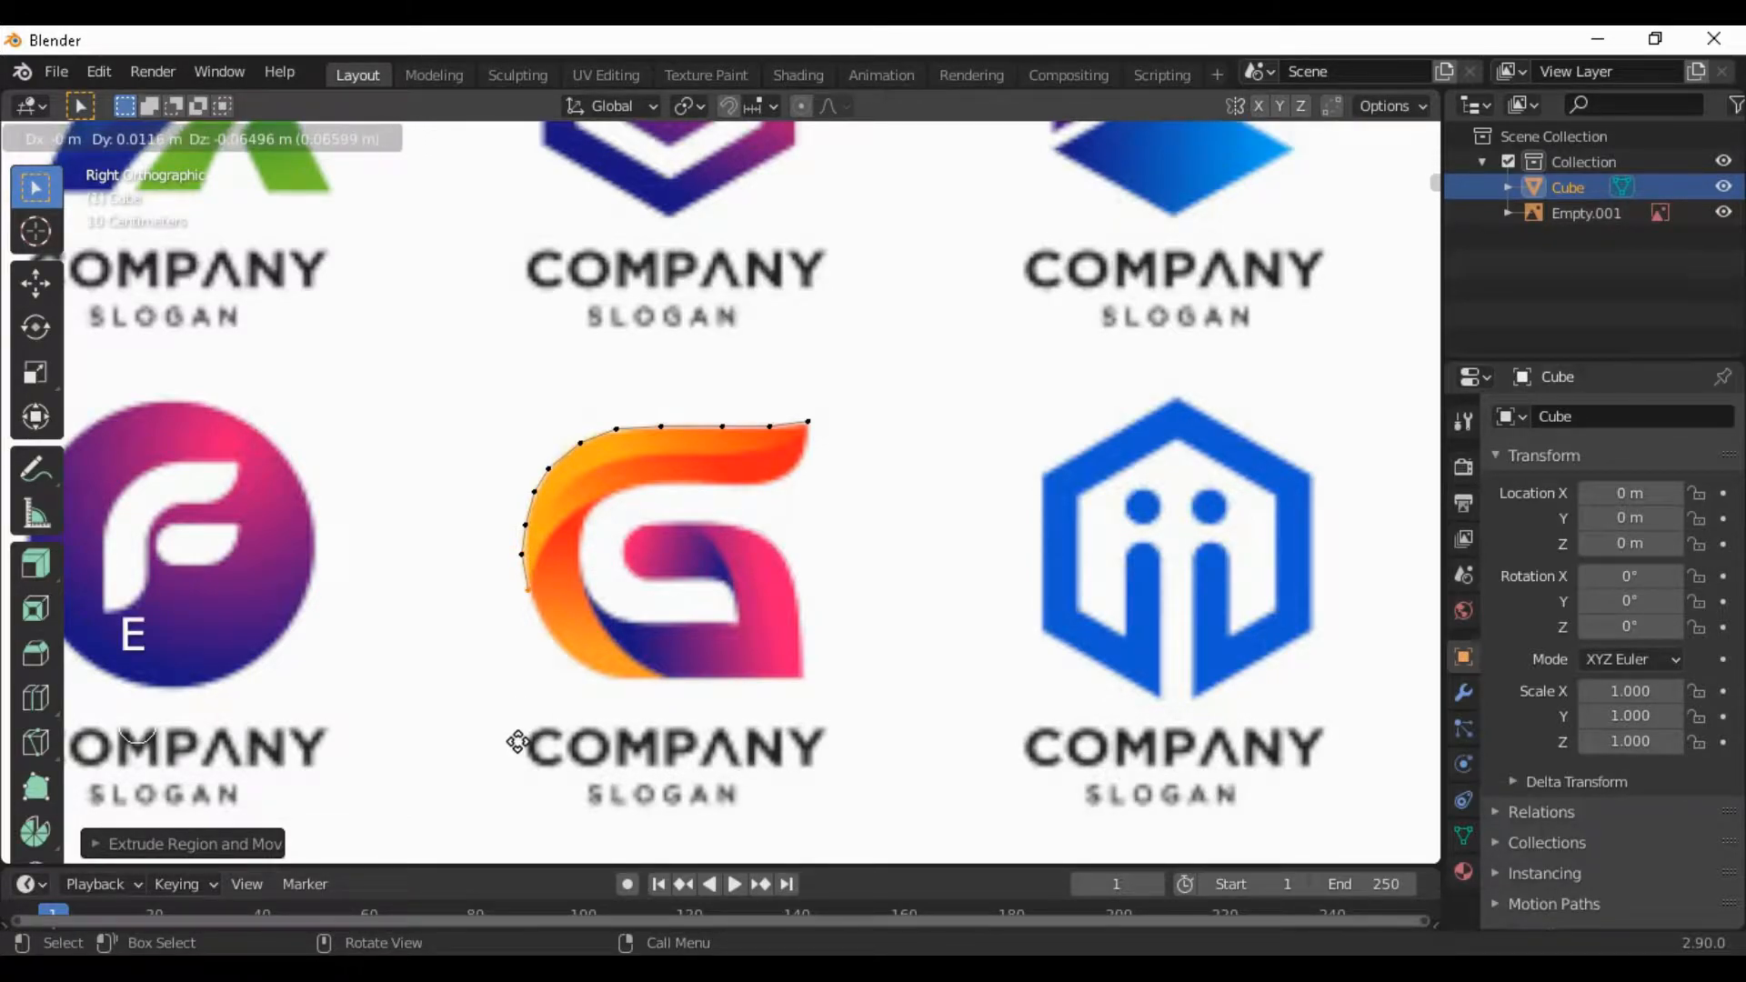
{"action": "left_click", "coordinate": [518, 742]}
{"action": "key", "text": "e"}
{"action": "left_click", "coordinate": [533, 778]}
{"action": "key", "text": "e"}
{"action": "left_click", "coordinate": [553, 803]}
{"action": "key", "text": "e"}
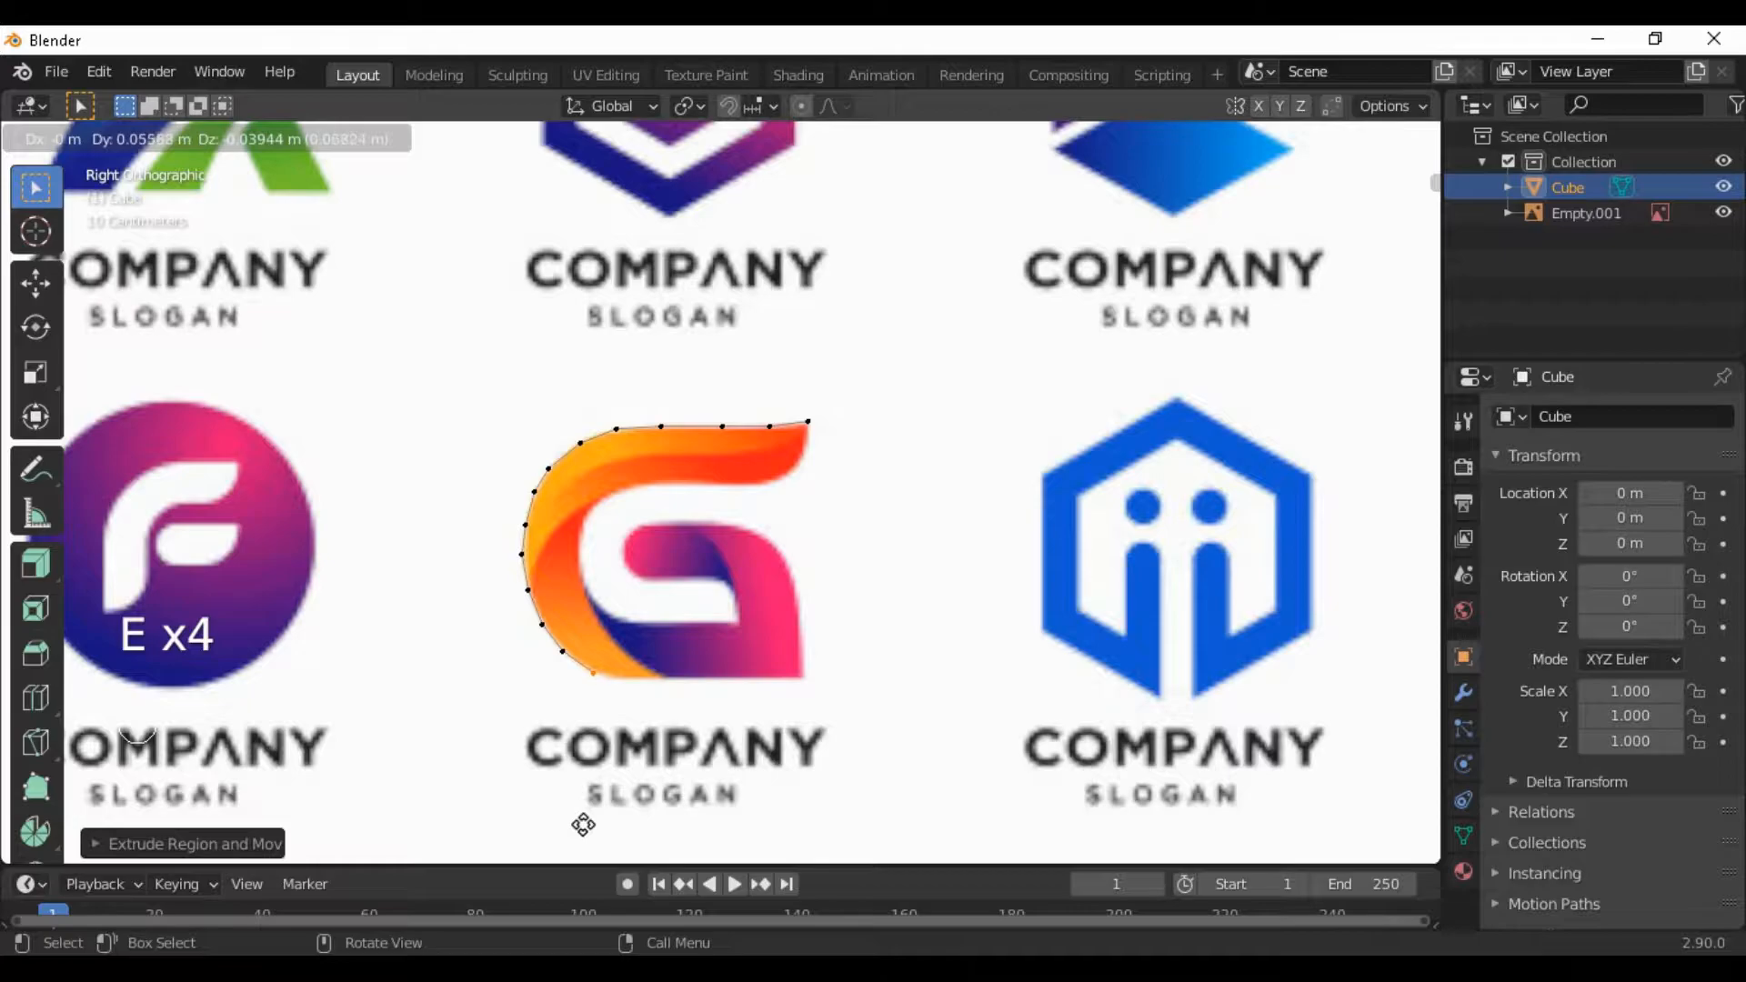
{"action": "left_click", "coordinate": [581, 821]}
{"action": "key", "text": "e"}
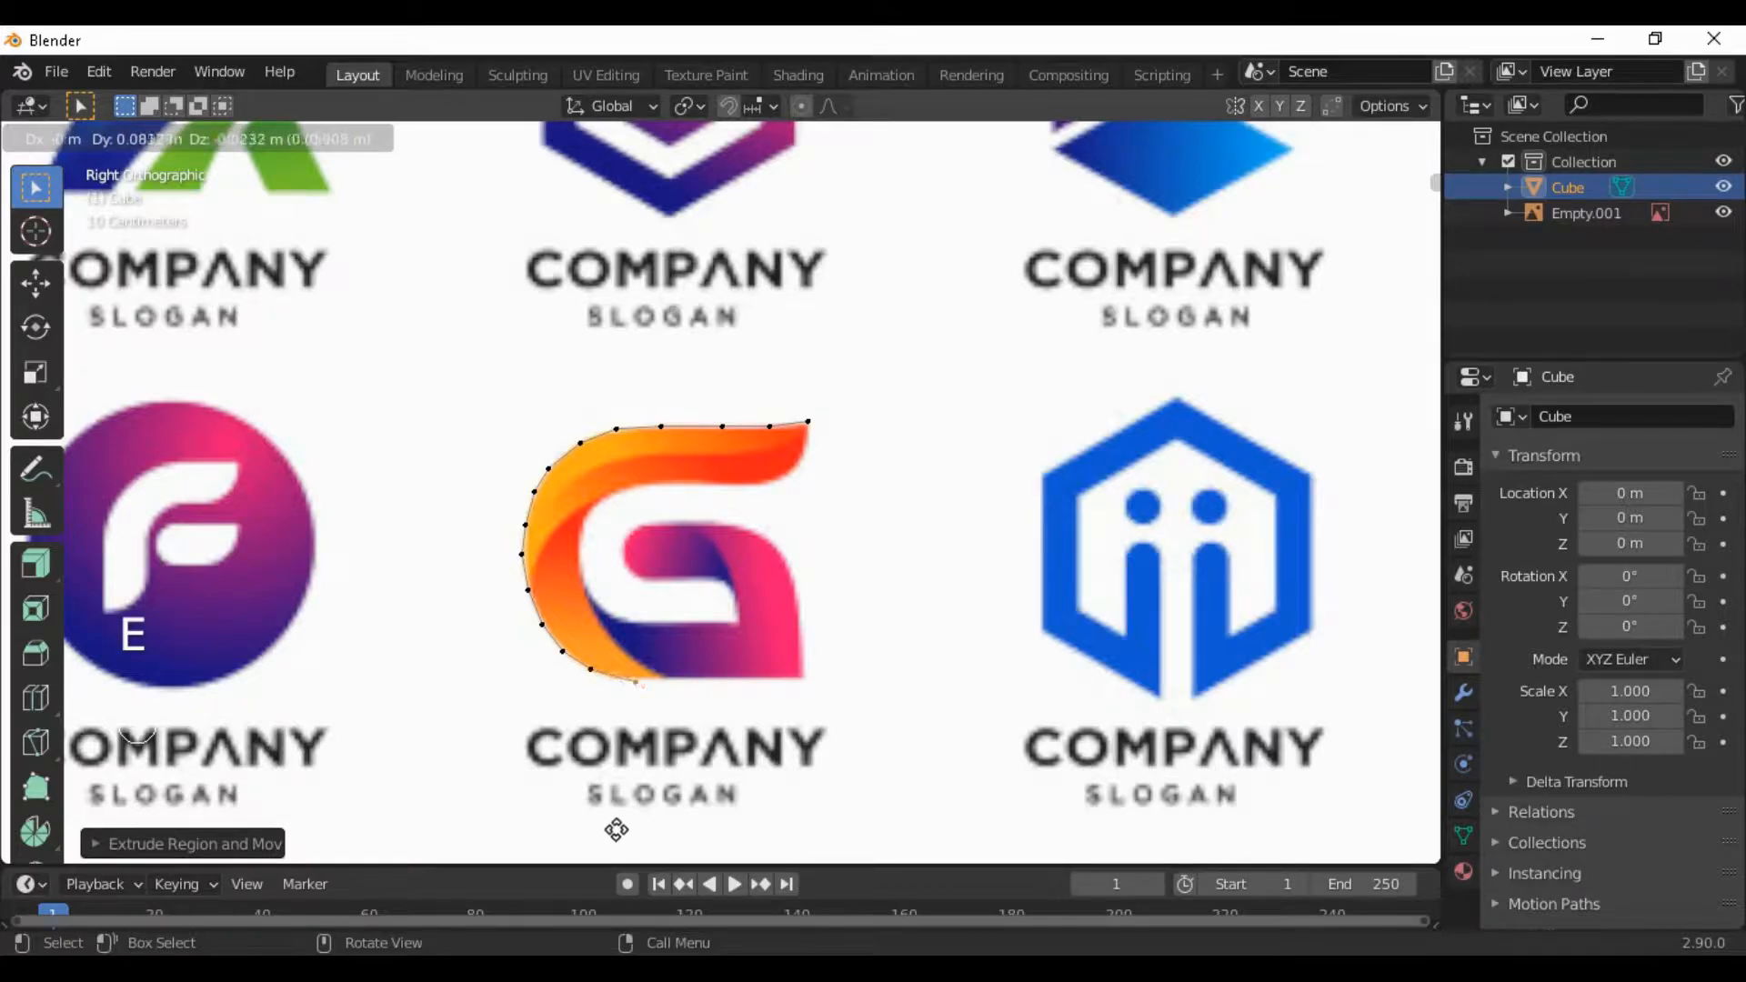
{"action": "left_click", "coordinate": [600, 826]}
Extrude about 0.35 m along the G's bottom edge to the lower-right corner, then two vertices up its right side
{"action": "key", "text": "e"}
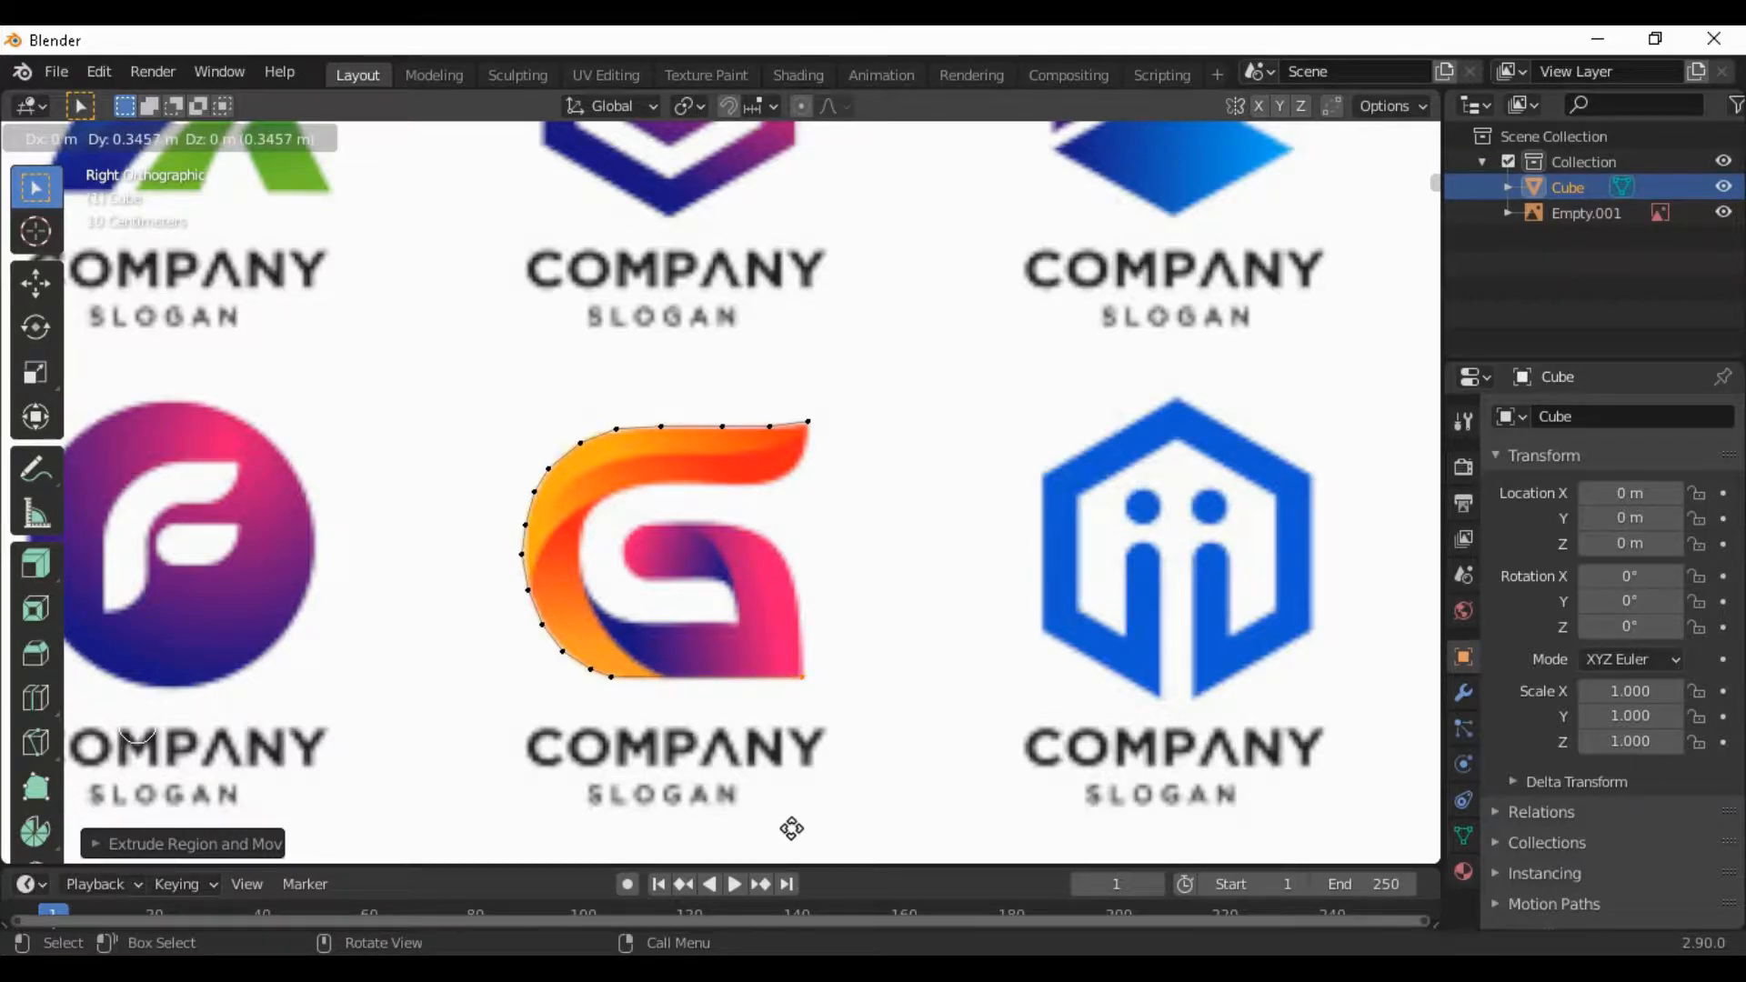
{"action": "left_click", "coordinate": [791, 828]}
{"action": "key", "text": "e"}
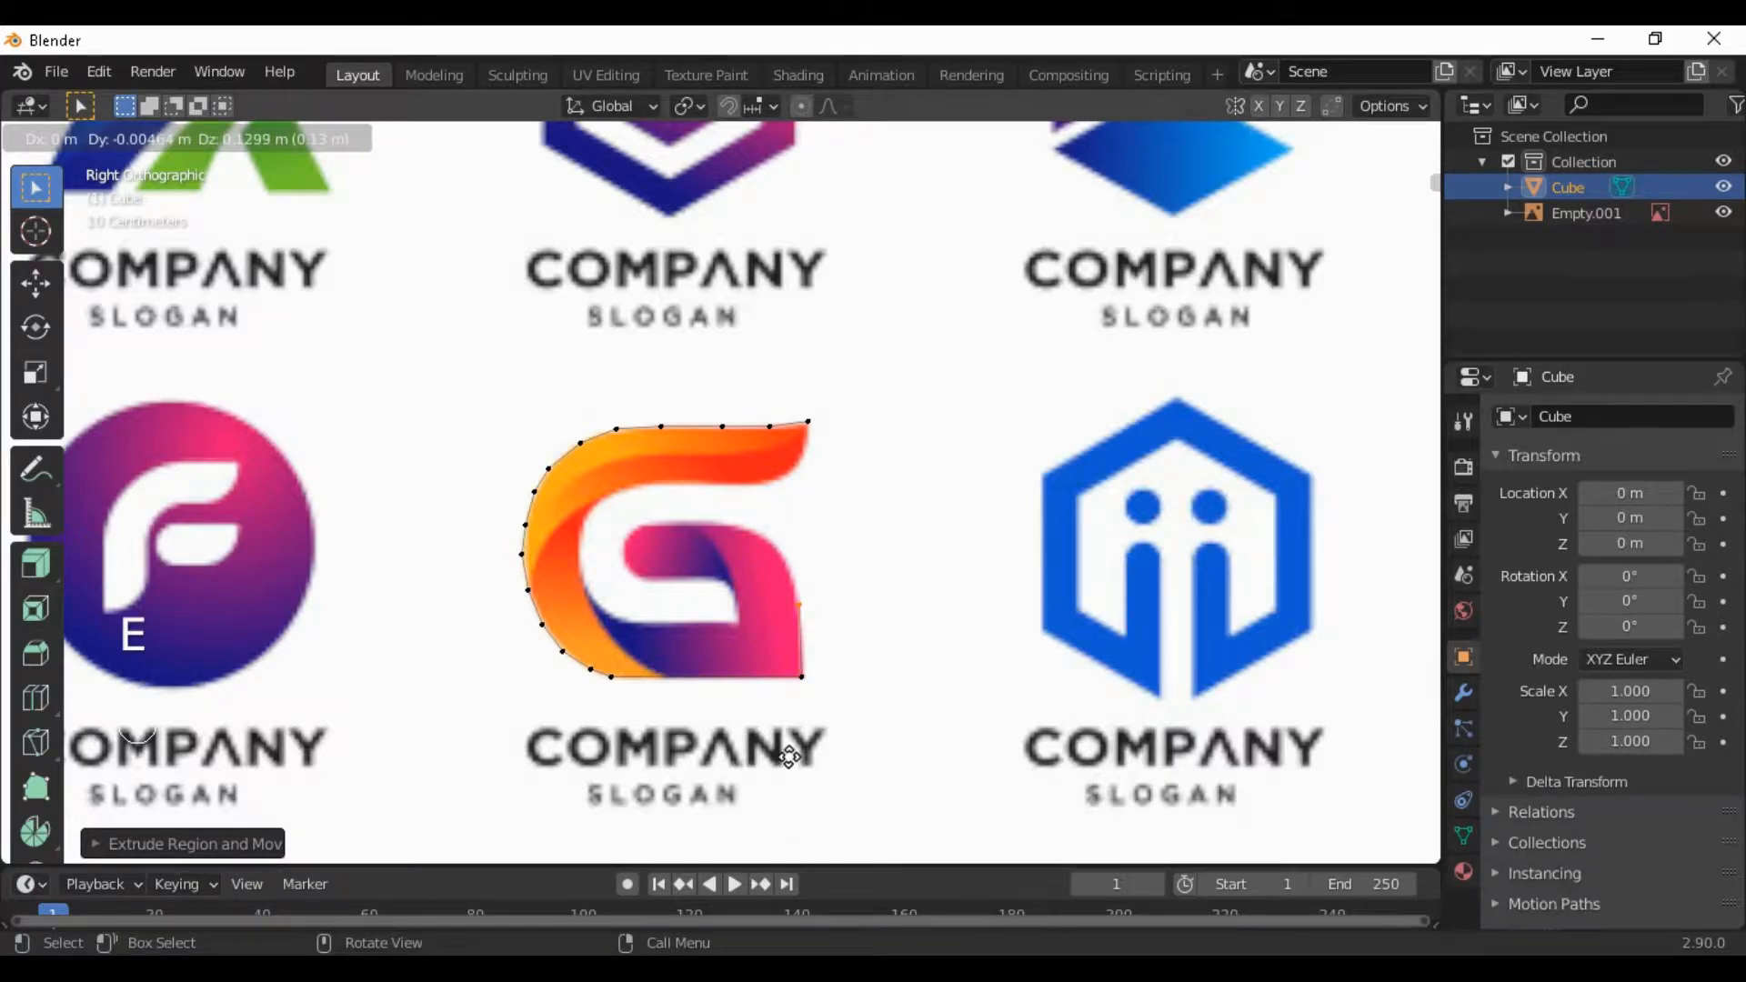
{"action": "left_click", "coordinate": [791, 756]}
{"action": "key", "text": "e"}
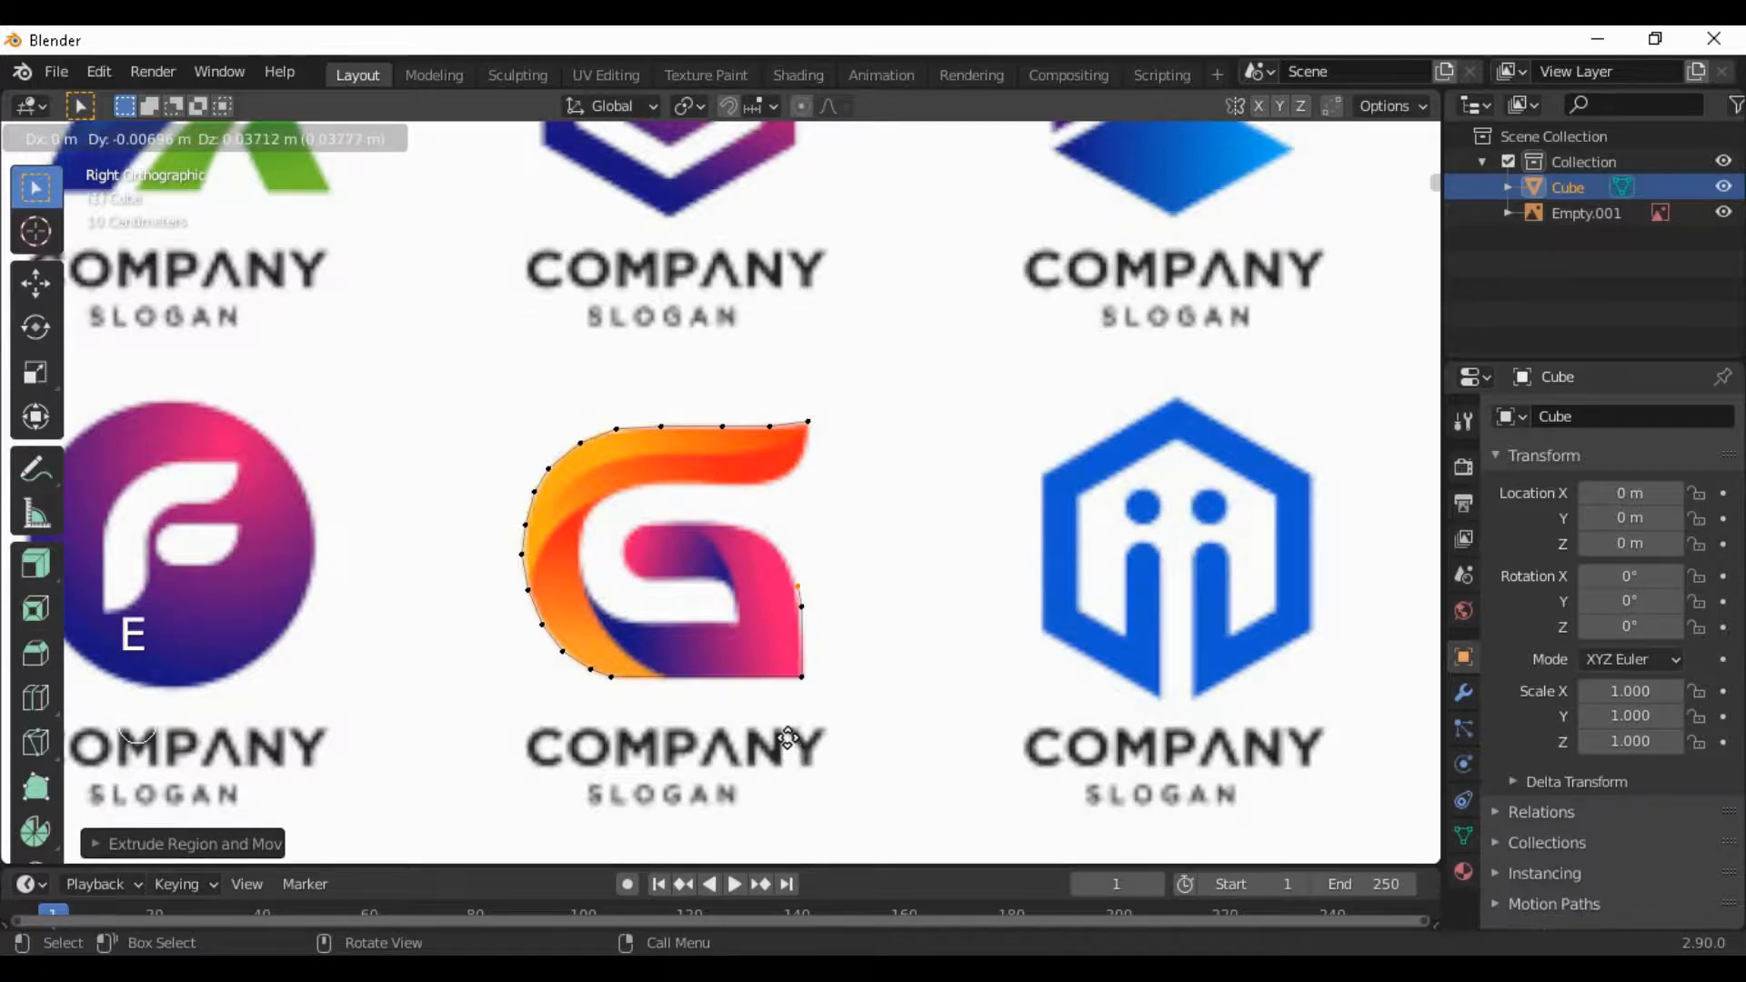
{"action": "left_click", "coordinate": [788, 737]}
Extrude four vertices around the G's right shoulder curve to the start of the inner arm's flat top edge
{"action": "key", "text": "e"}
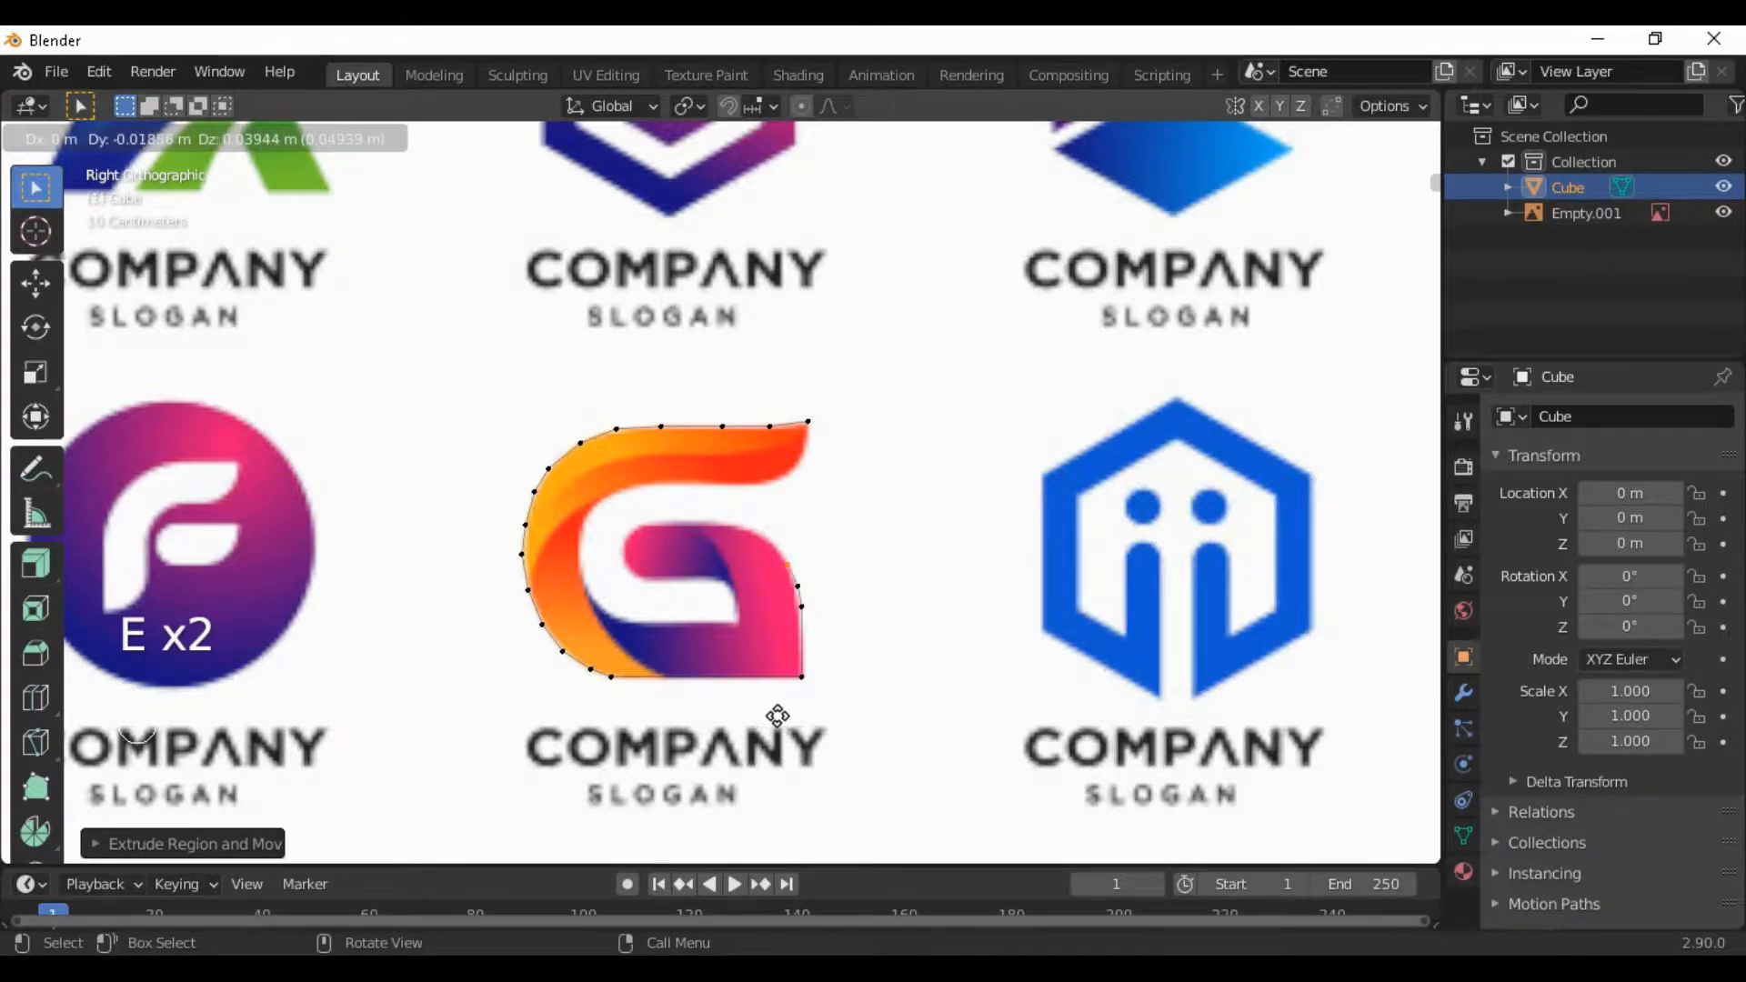
{"action": "left_click", "coordinate": [778, 715]}
{"action": "key", "text": "e"}
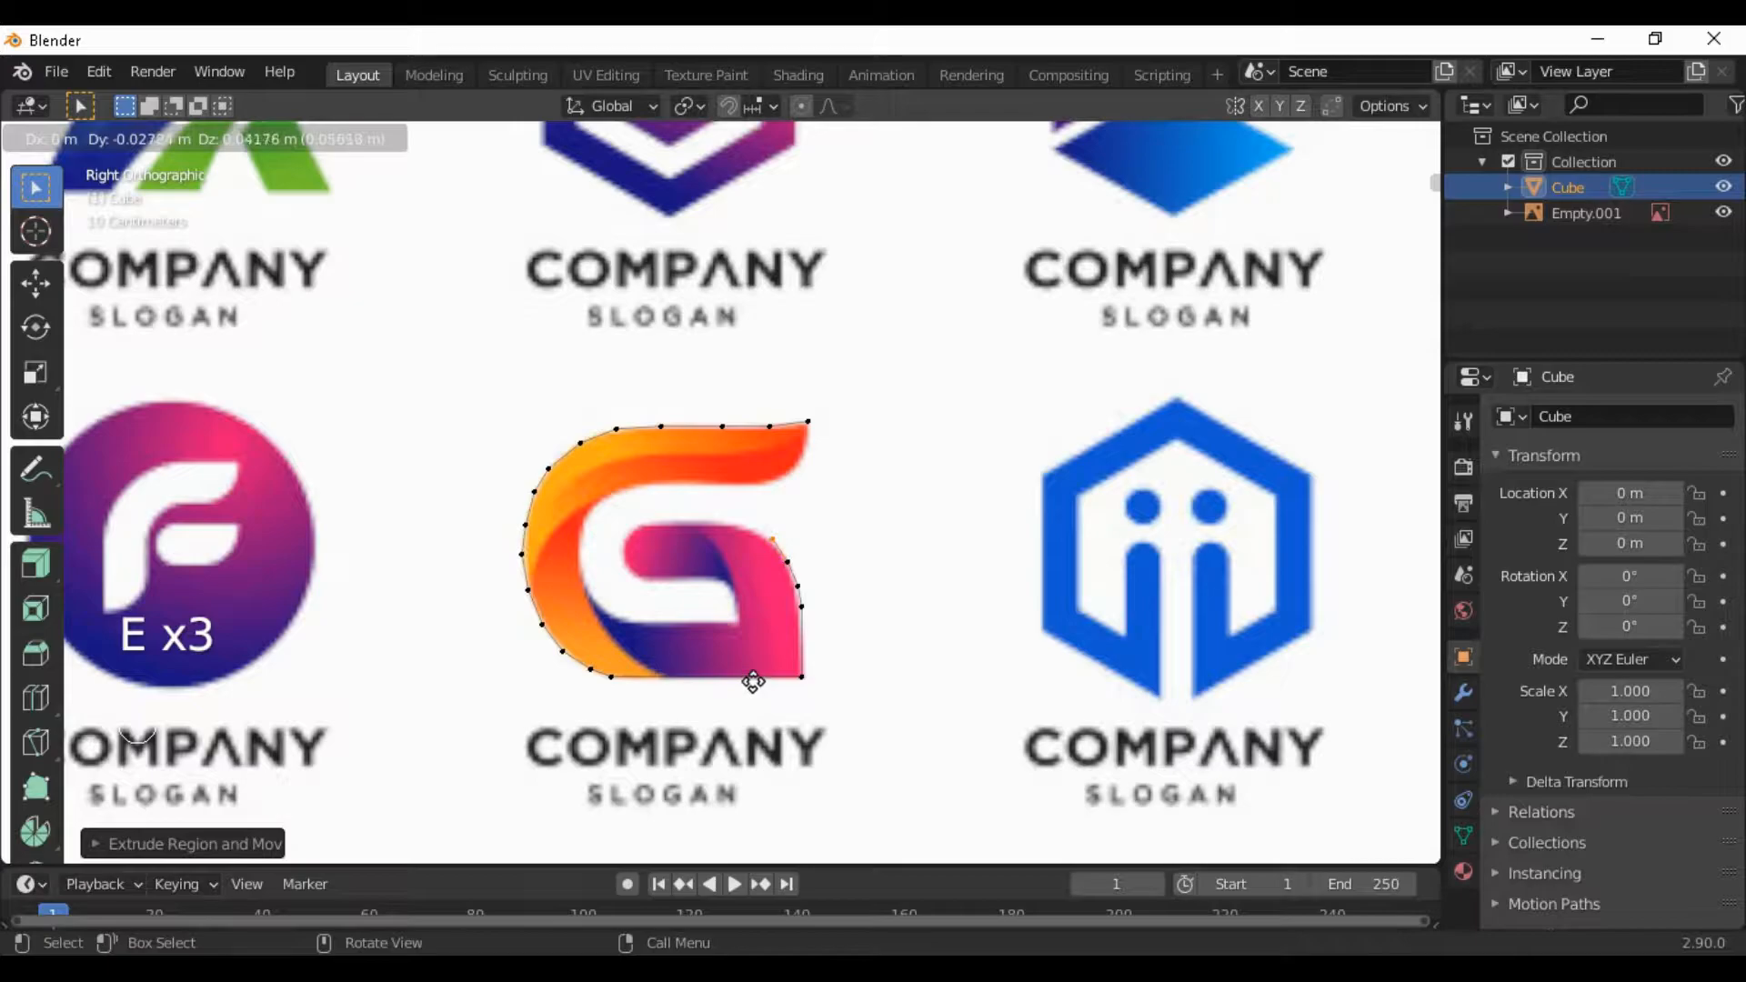
{"action": "left_click", "coordinate": [751, 681]}
{"action": "key", "text": "e"}
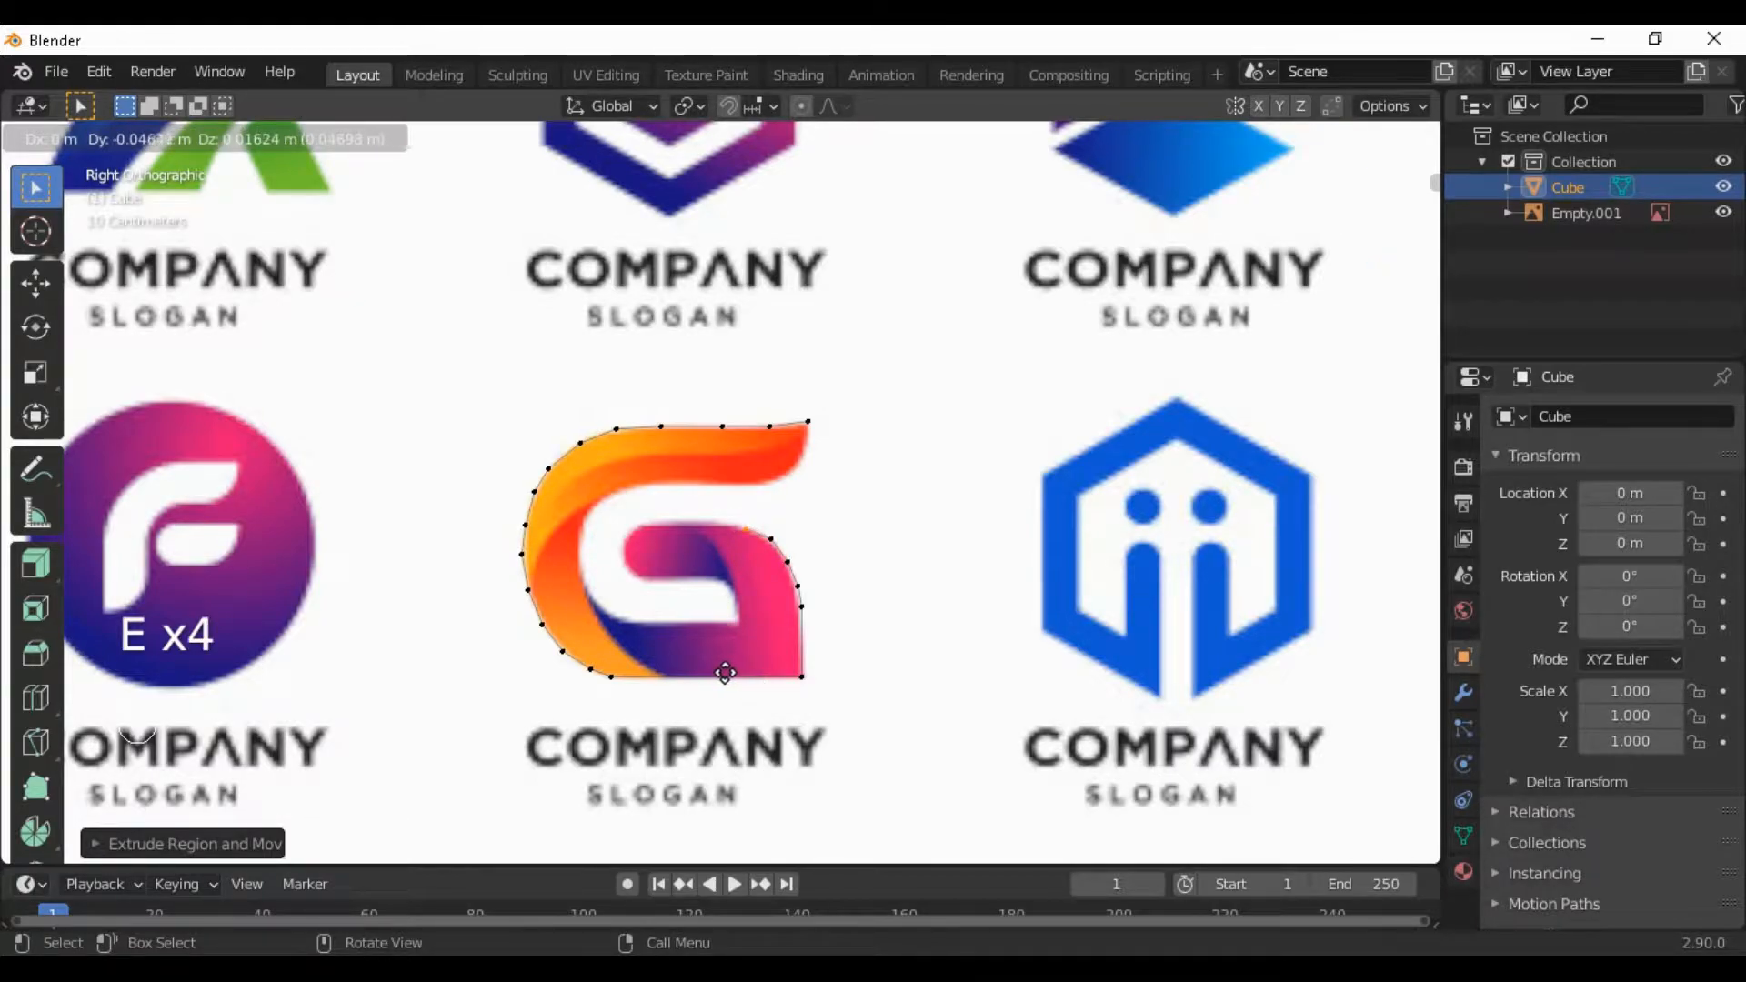
{"action": "left_click", "coordinate": [725, 670]}
{"action": "key", "text": "e"}
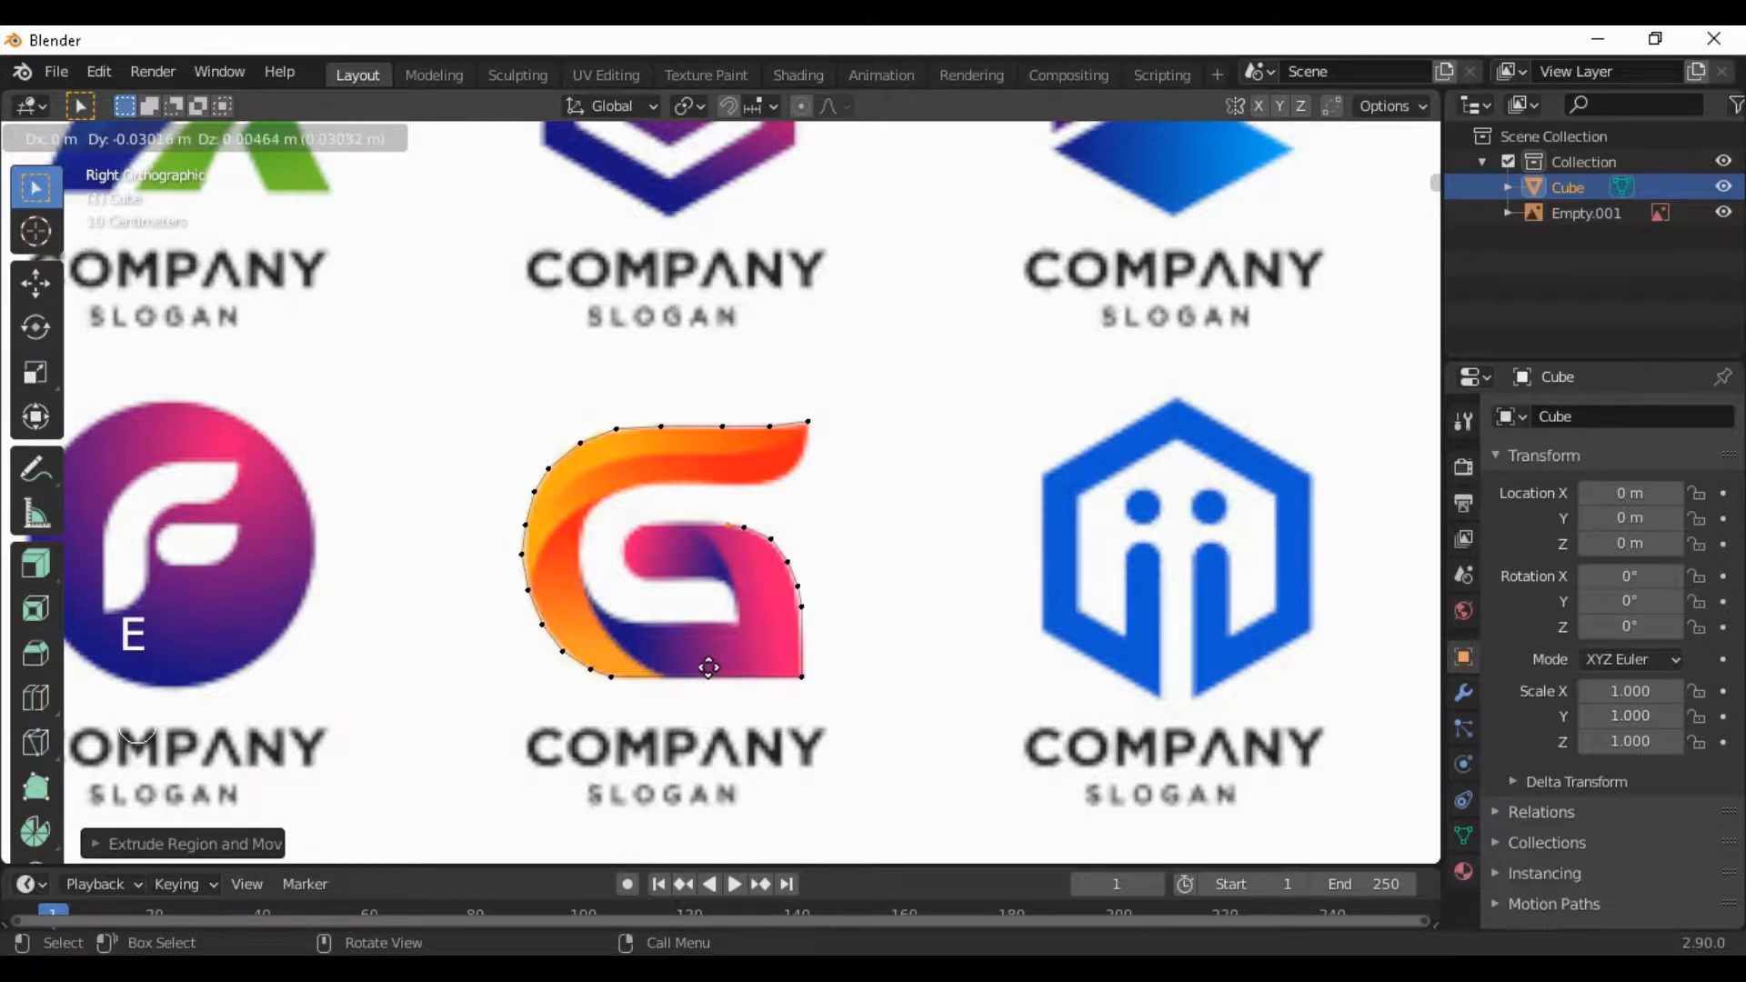
{"action": "left_click", "coordinate": [617, 666]}
Extrude one vertex along the inner arm's flat top edge, then five vertices around its rounded left end
{"action": "key", "text": "e"}
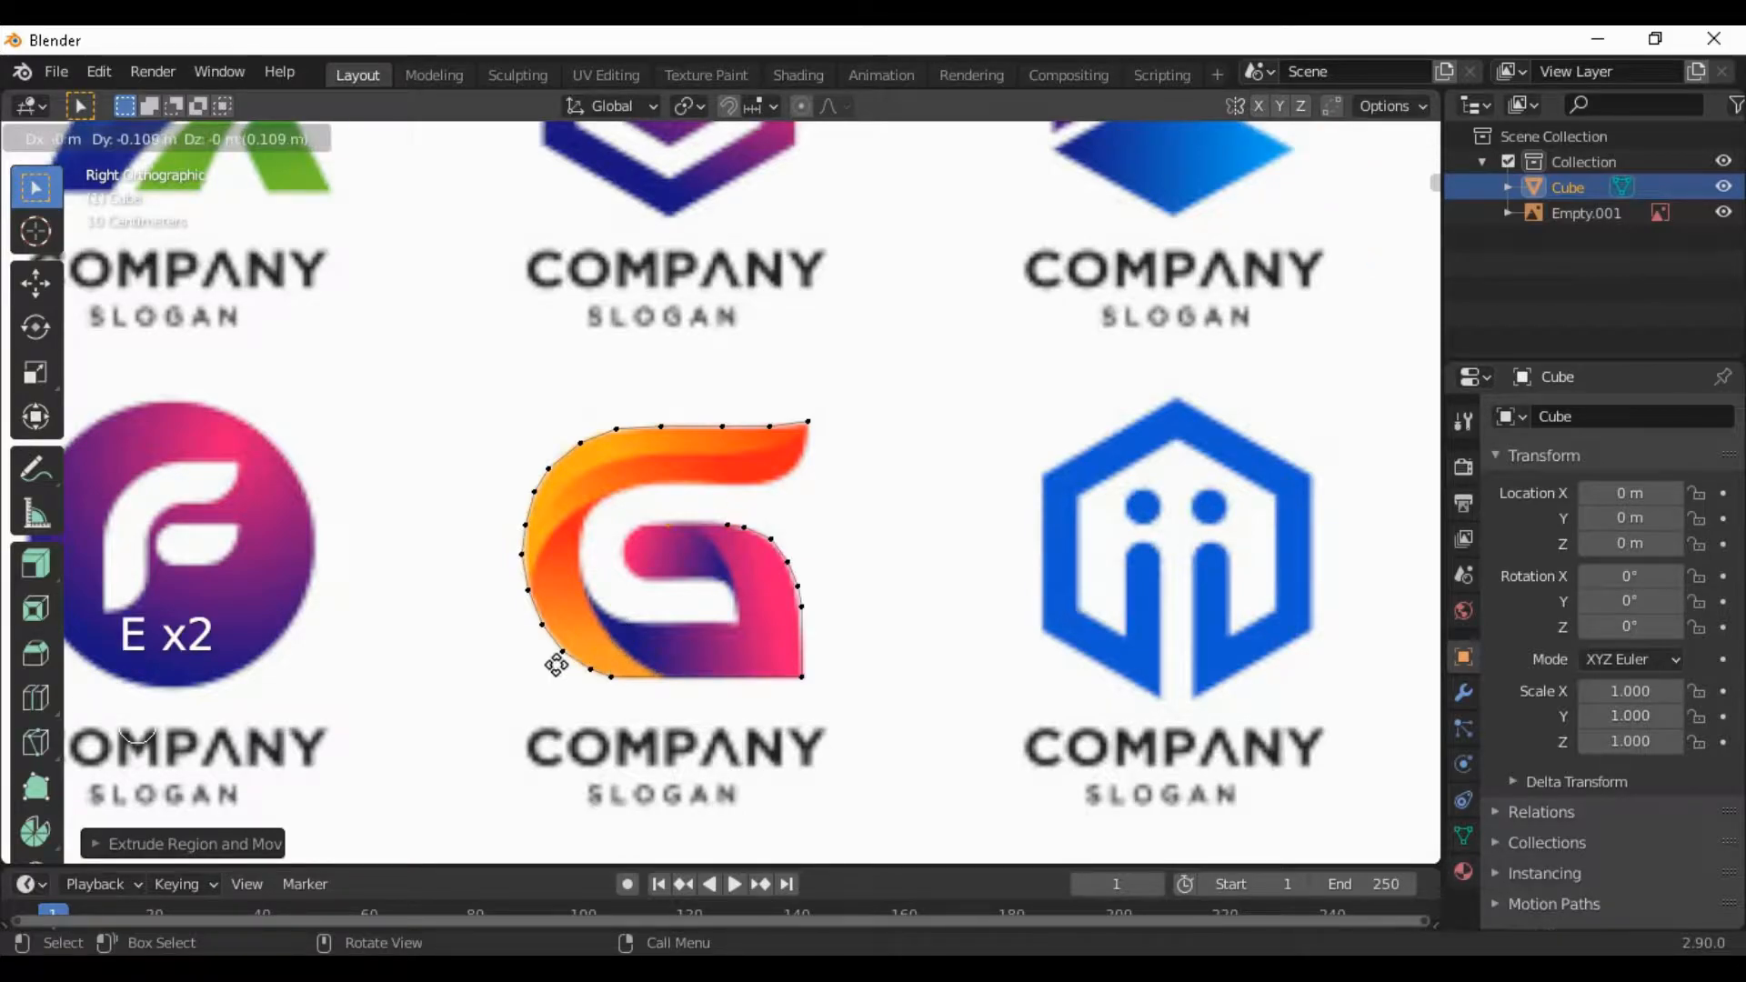
{"action": "left_click", "coordinate": [532, 665]}
{"action": "key", "text": "e"}
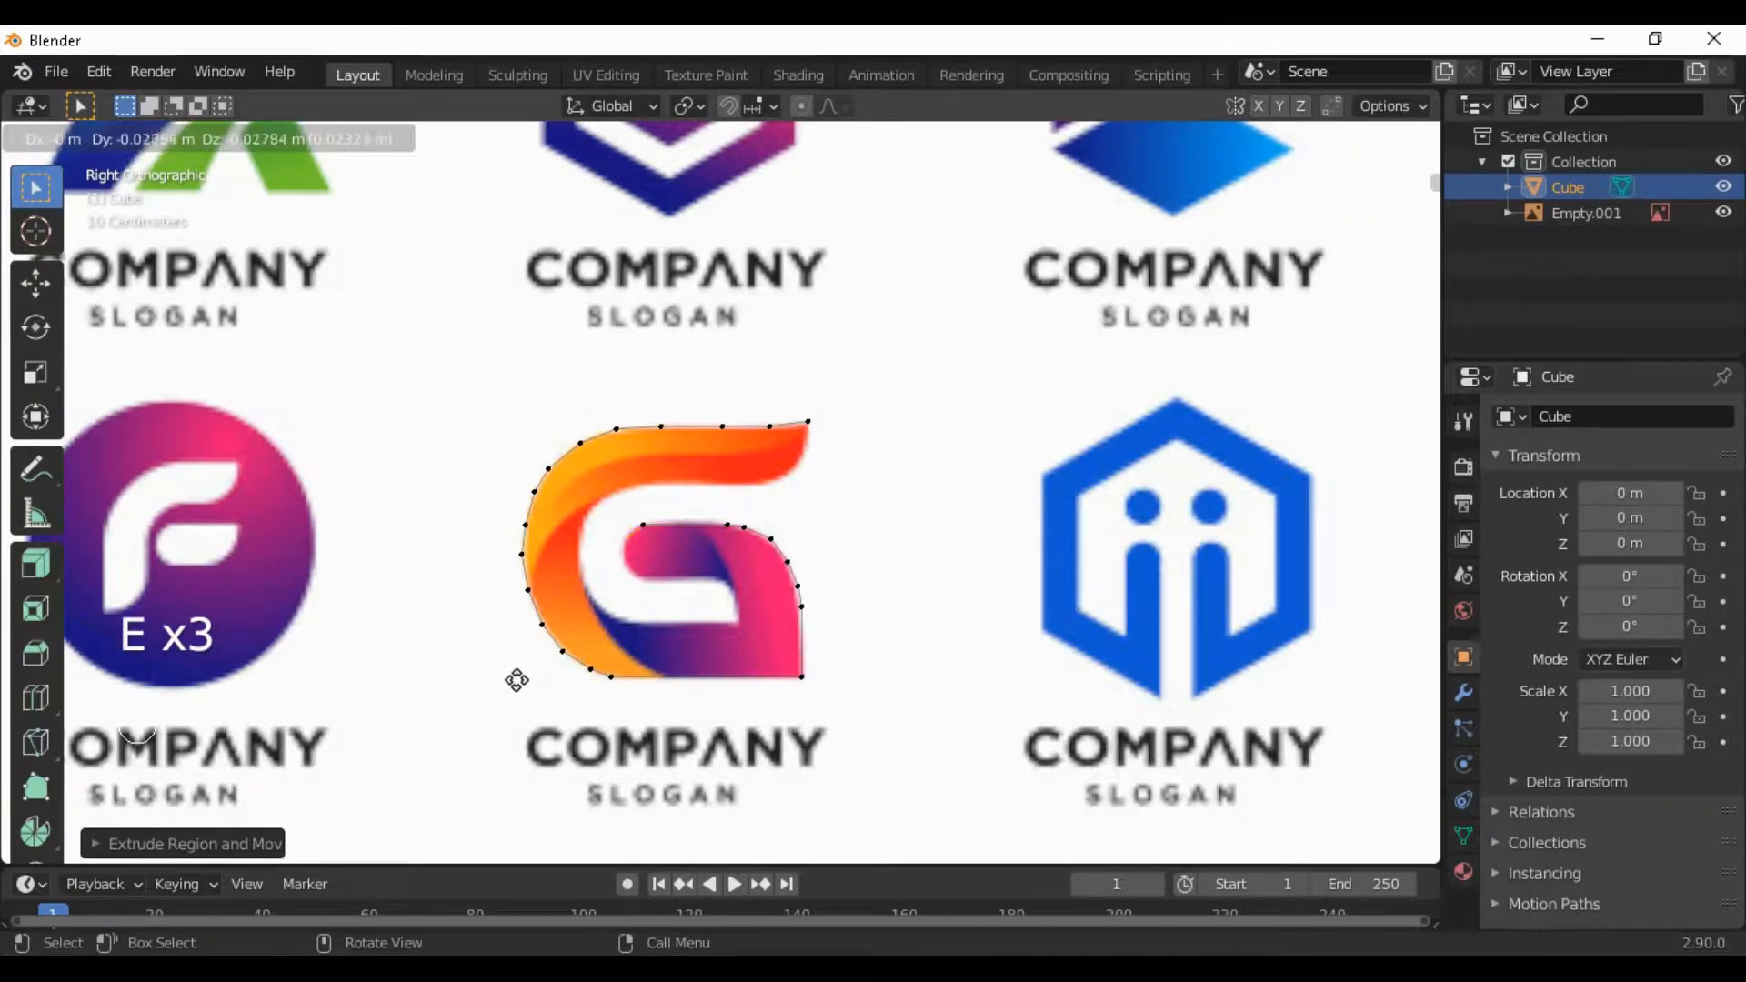
{"action": "left_click", "coordinate": [522, 670]}
{"action": "key", "text": "e"}
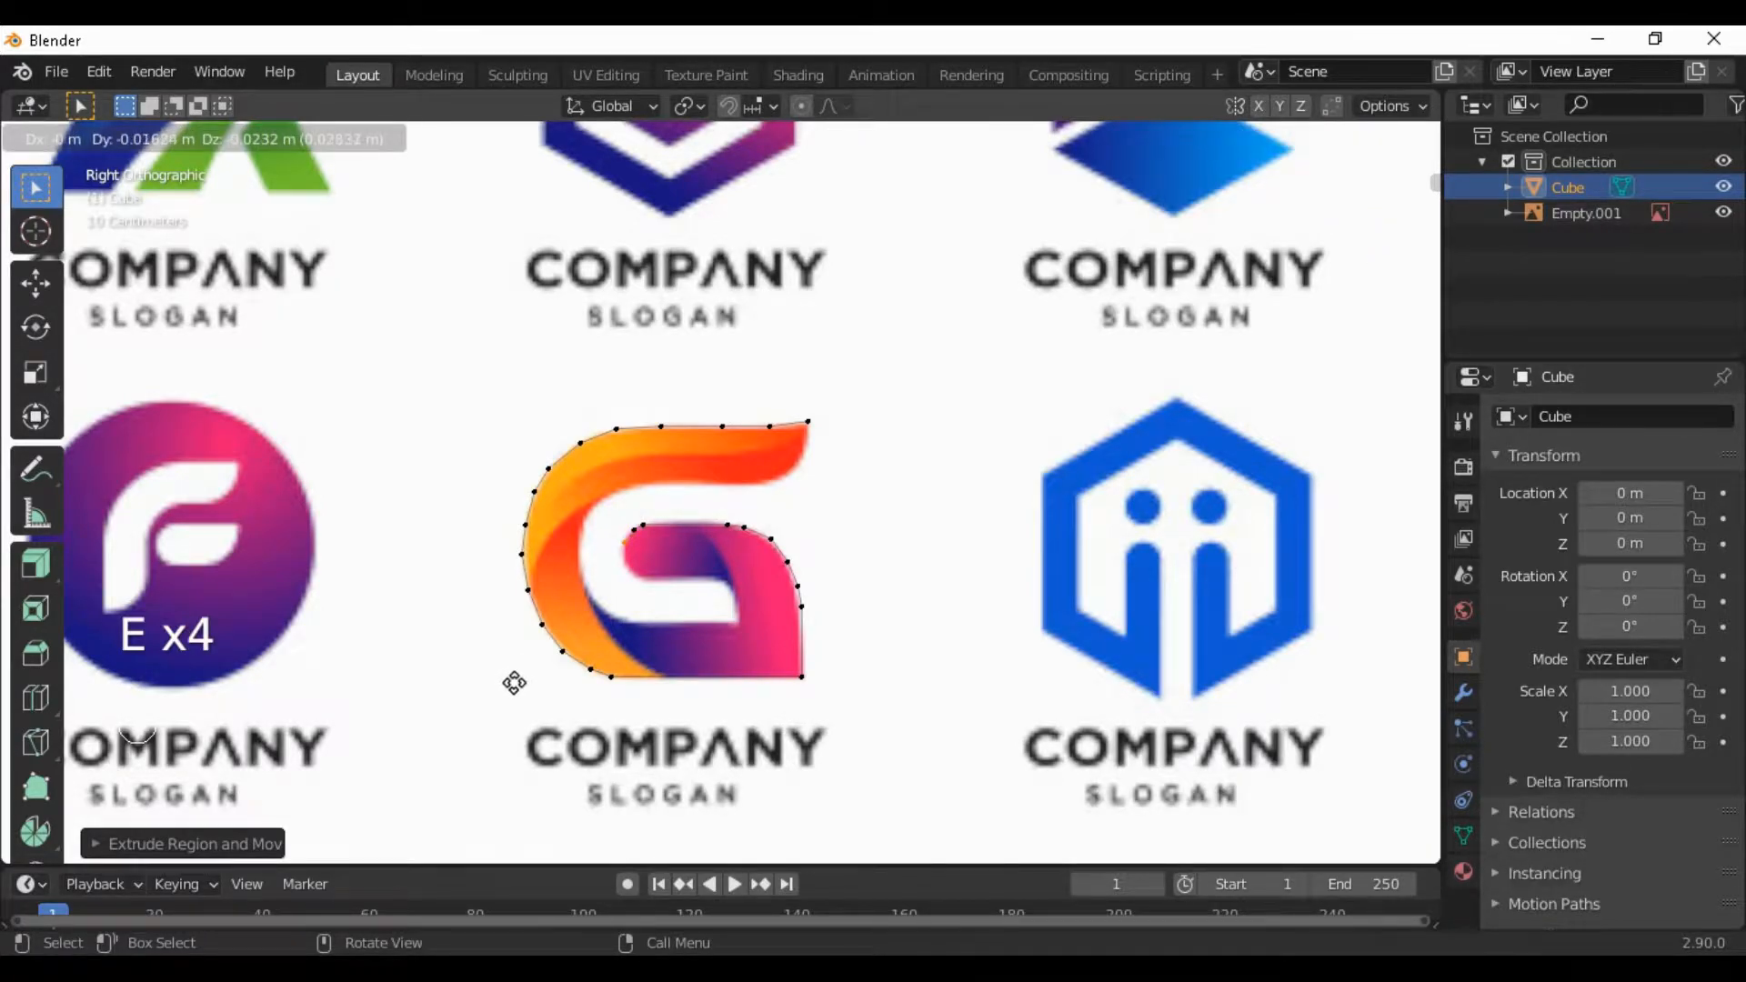
{"action": "left_click", "coordinate": [516, 682]}
{"action": "key", "text": "e"}
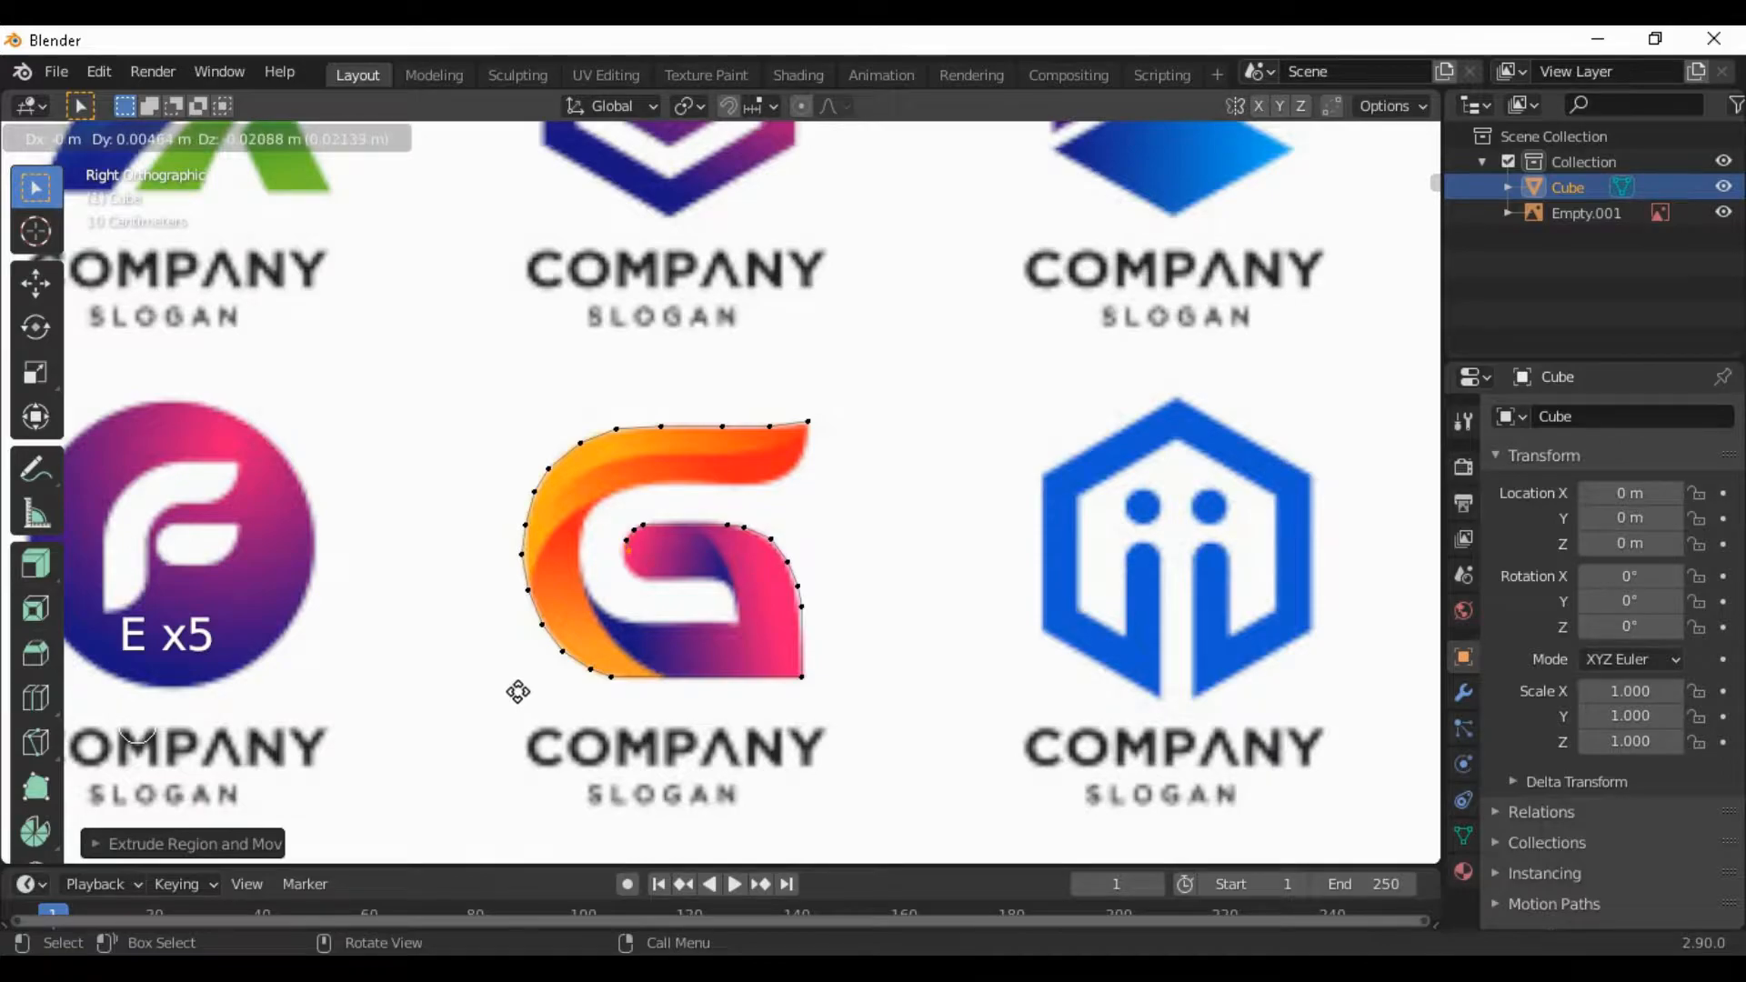
{"action": "left_click", "coordinate": [514, 699]}
{"action": "key", "text": "e"}
{"action": "left_click", "coordinate": [520, 711]}
{"action": "key", "text": "e"}
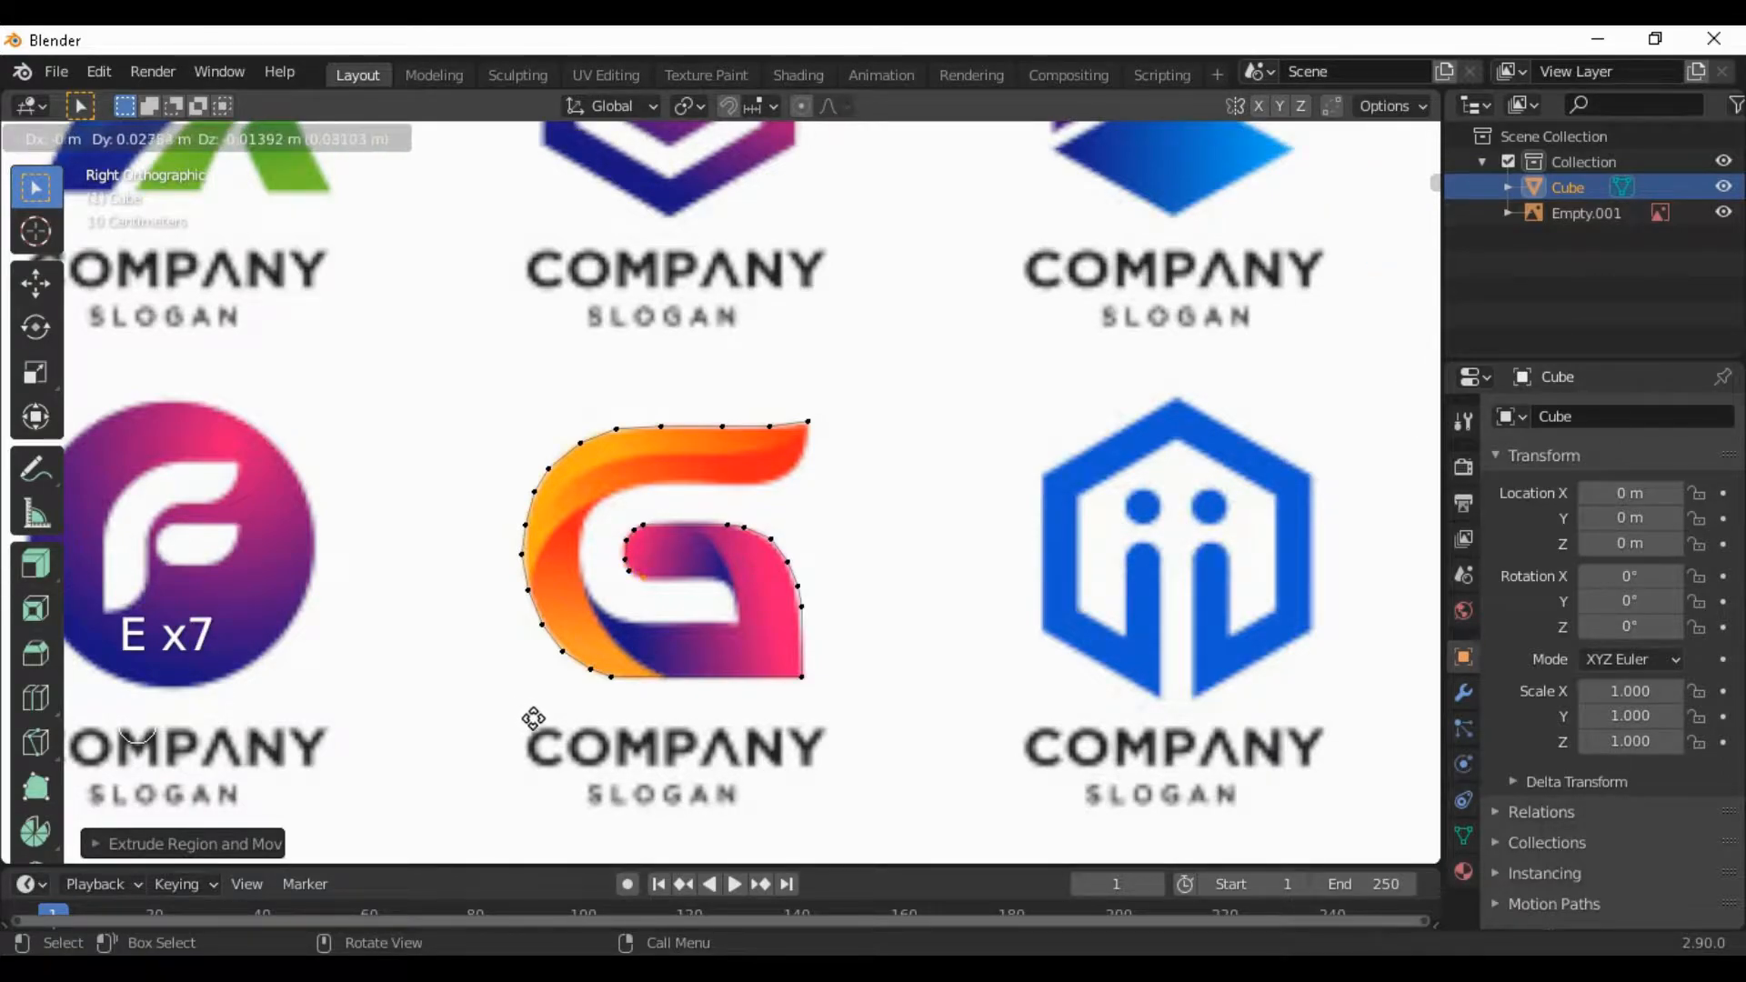
{"action": "left_click", "coordinate": [571, 722]}
Extrude about 0.125 m along the inner arm's underside, then four vertices down the curve to the inner lower-right corner
{"action": "key", "text": "e"}
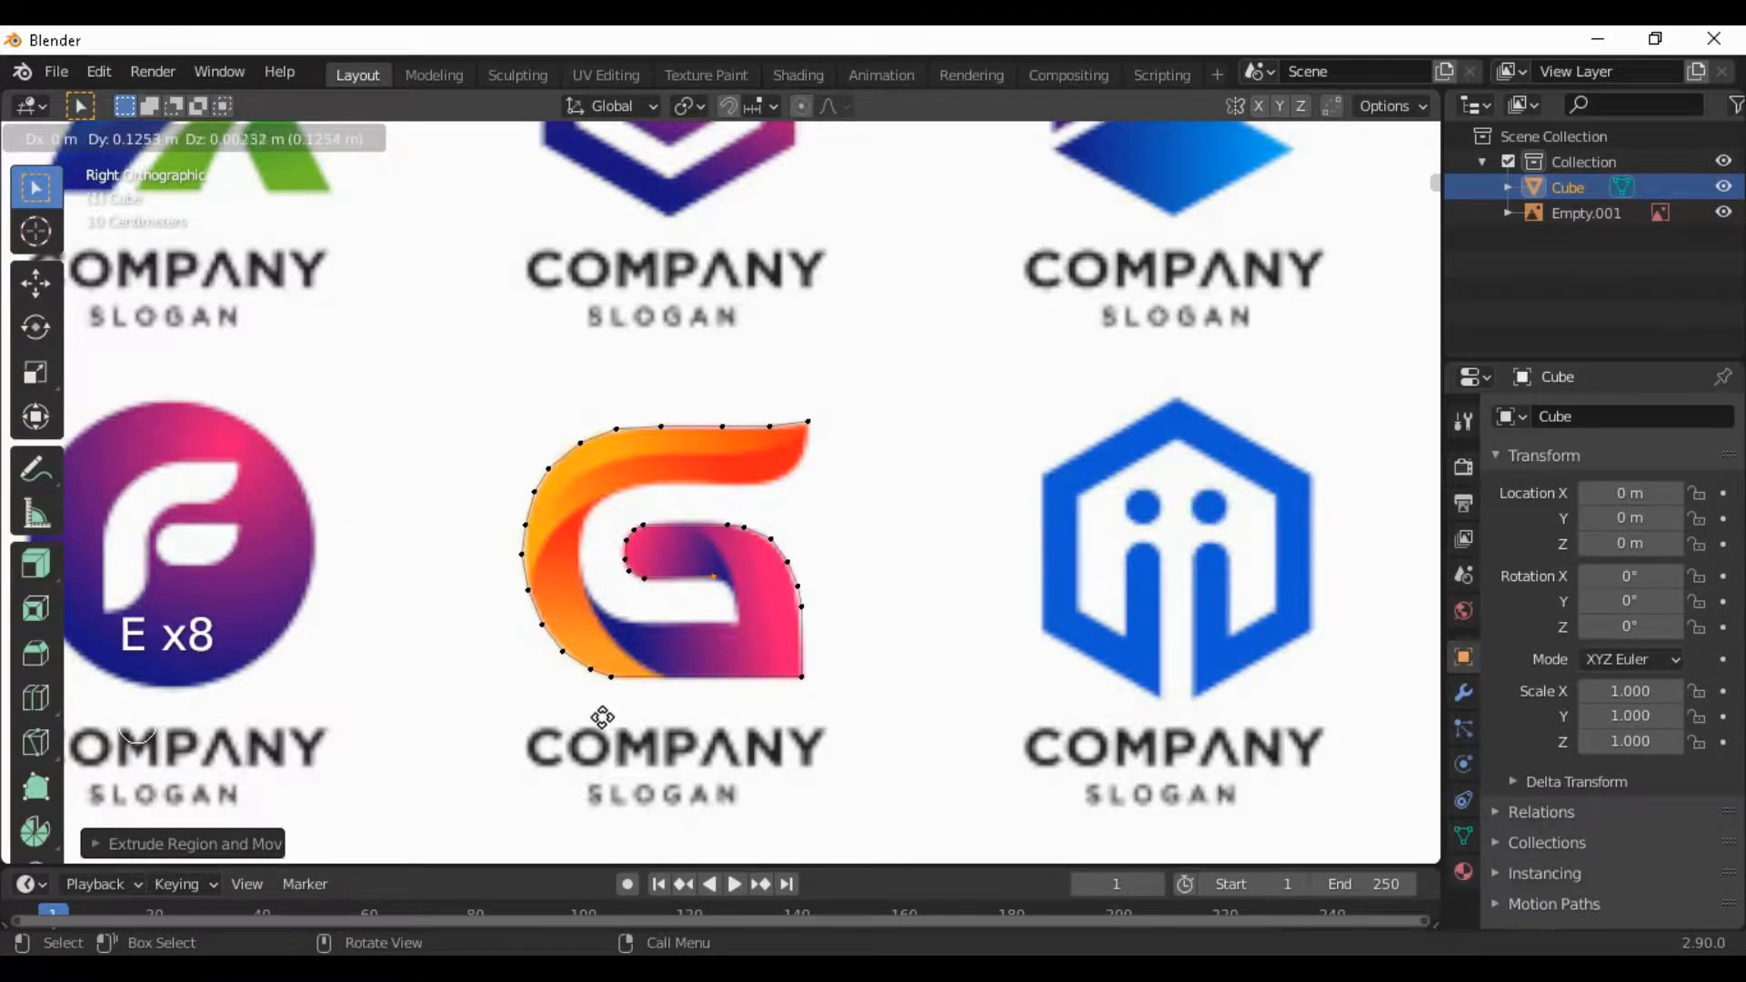
{"action": "left_click", "coordinate": [593, 721]}
{"action": "key", "text": "e"}
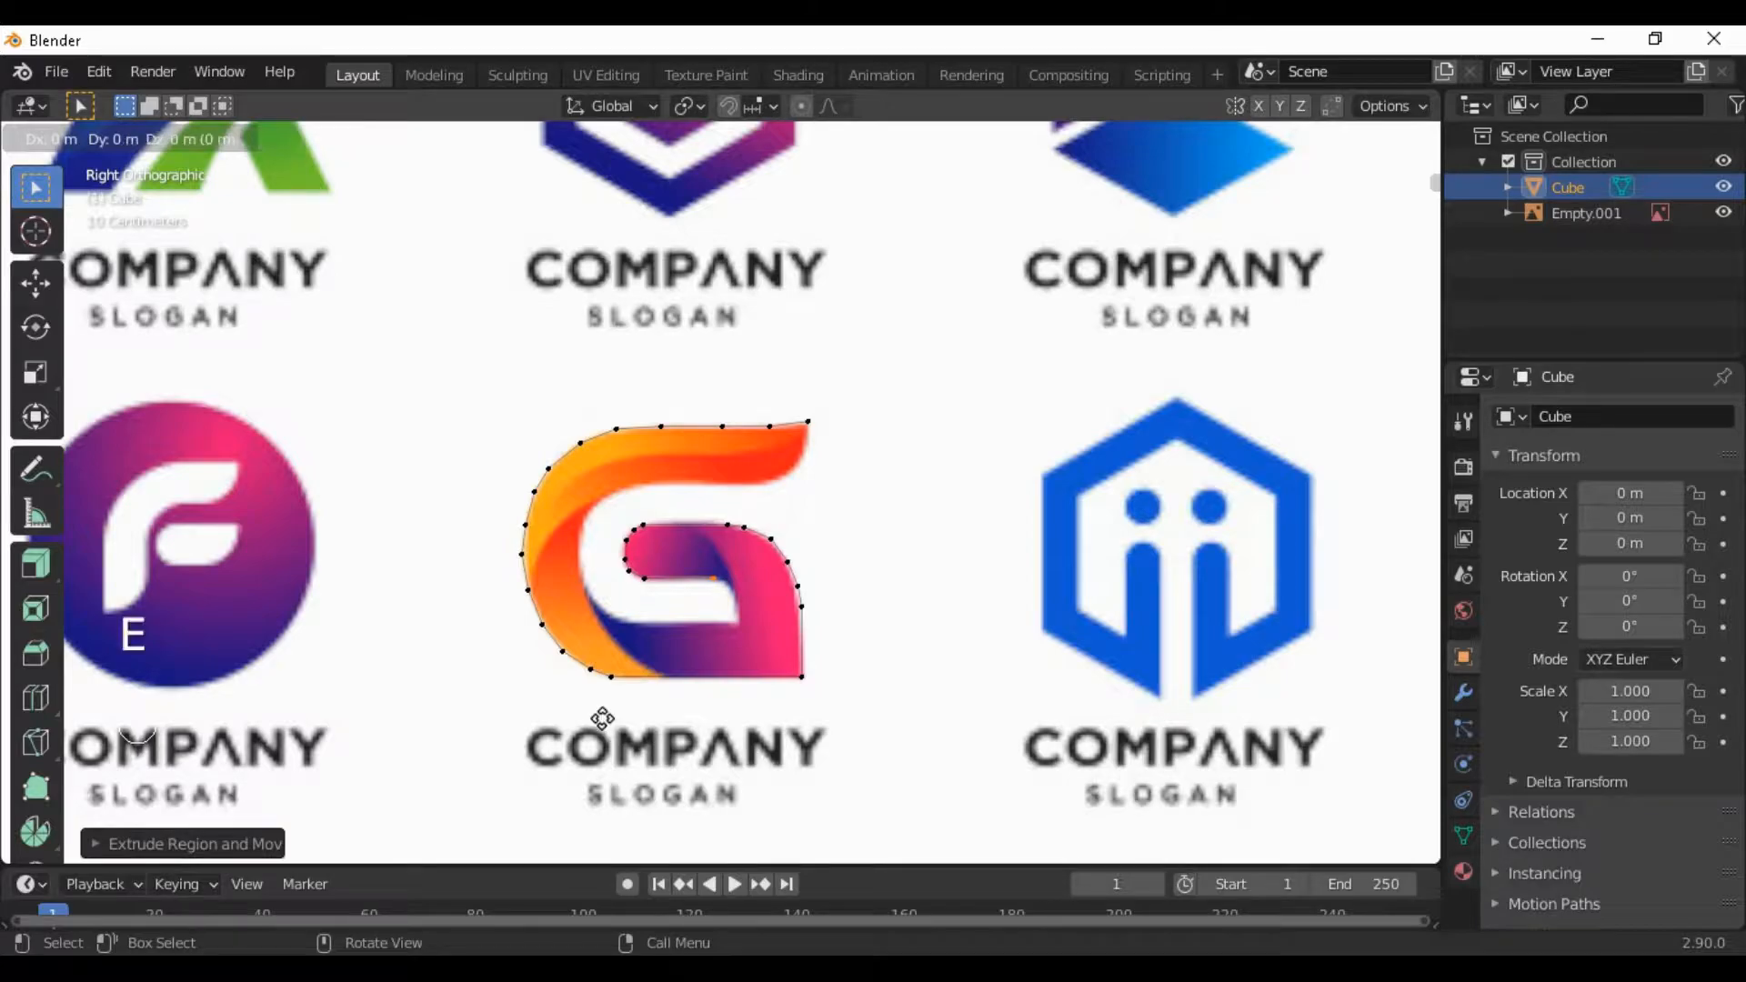
{"action": "left_click", "coordinate": [619, 727]}
{"action": "key", "text": "e"}
{"action": "left_click", "coordinate": [625, 752]}
{"action": "key", "text": "e"}
{"action": "left_click", "coordinate": [627, 769]}
{"action": "key", "text": "e"}
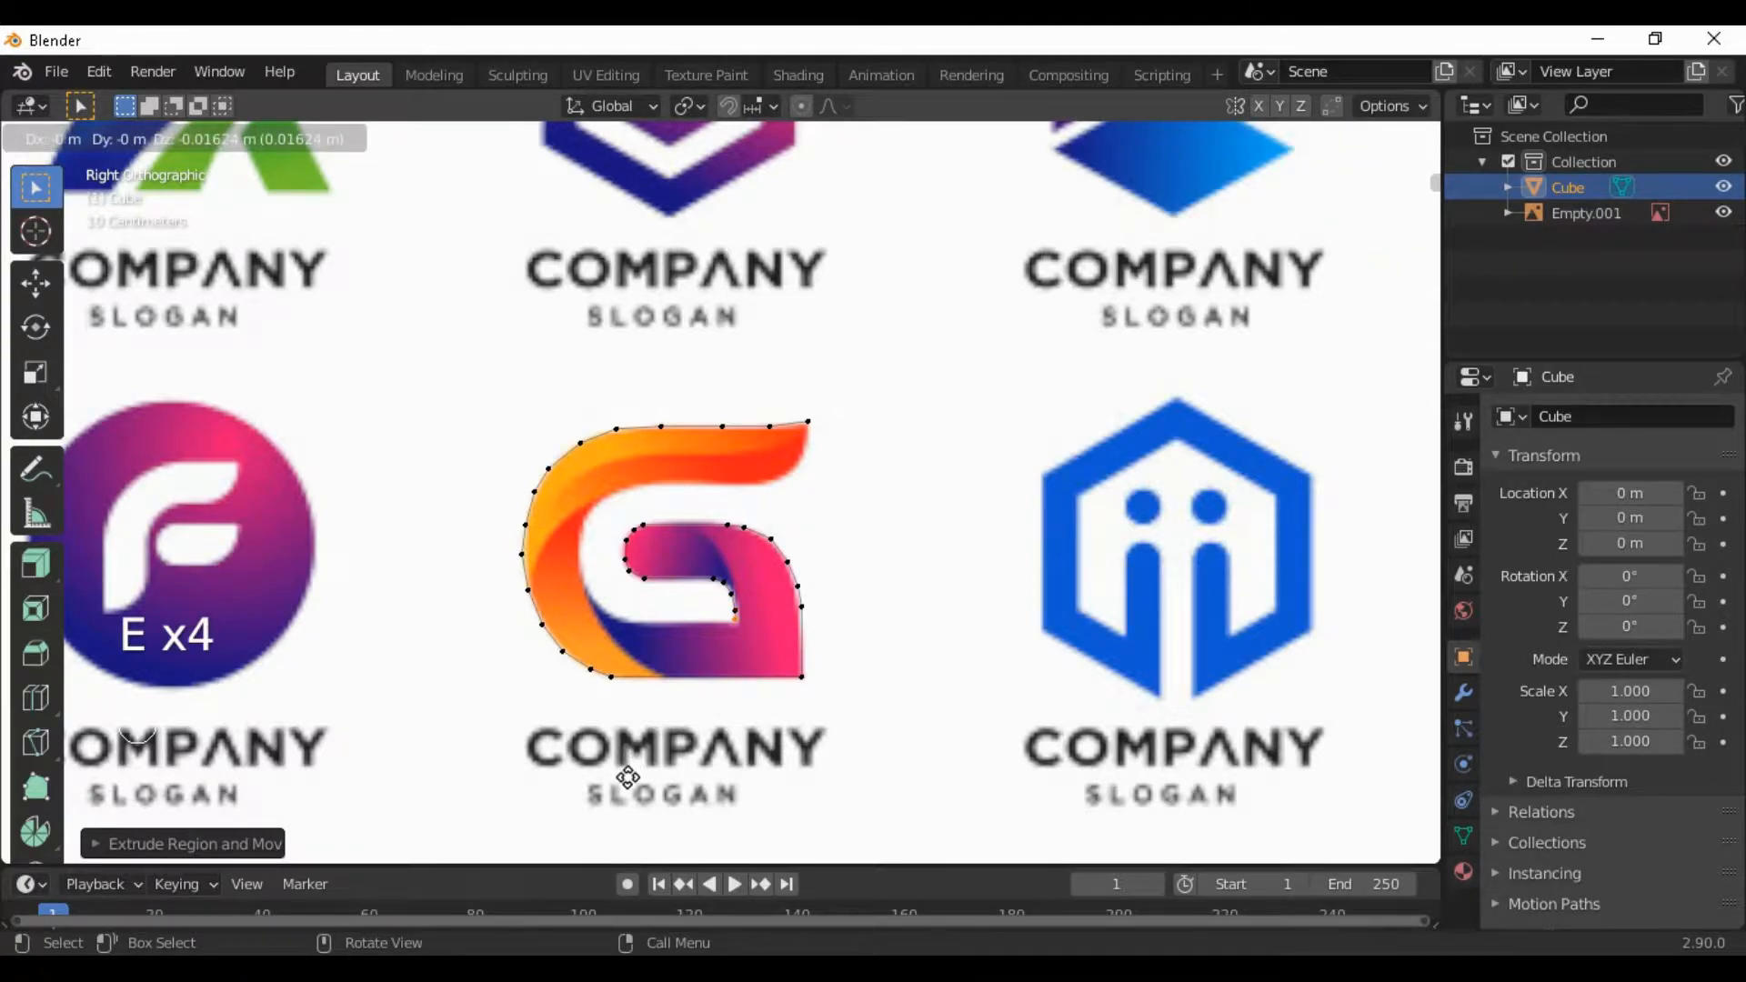
{"action": "left_click", "coordinate": [626, 776]}
Extrude about 0.19 m leftward along the G's inner bottom edge, then continue with vertices around the lower-left inner curve
{"action": "key", "text": "e"}
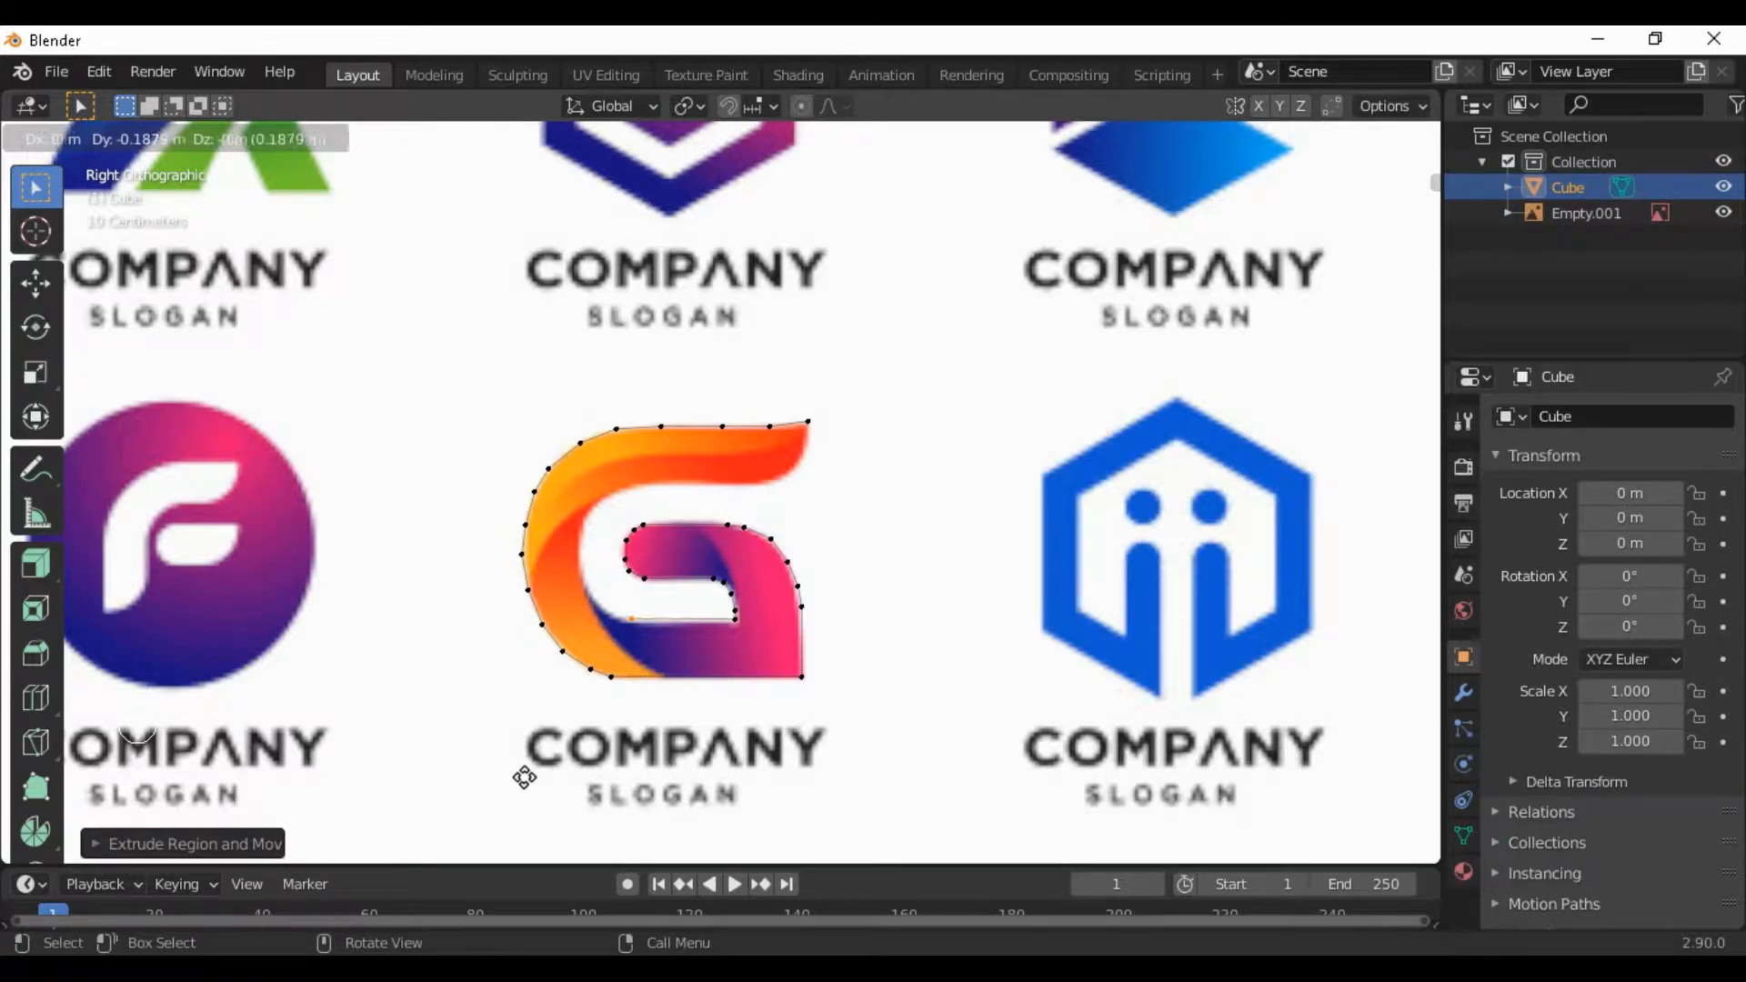
{"action": "left_click", "coordinate": [520, 778]}
{"action": "key", "text": "e"}
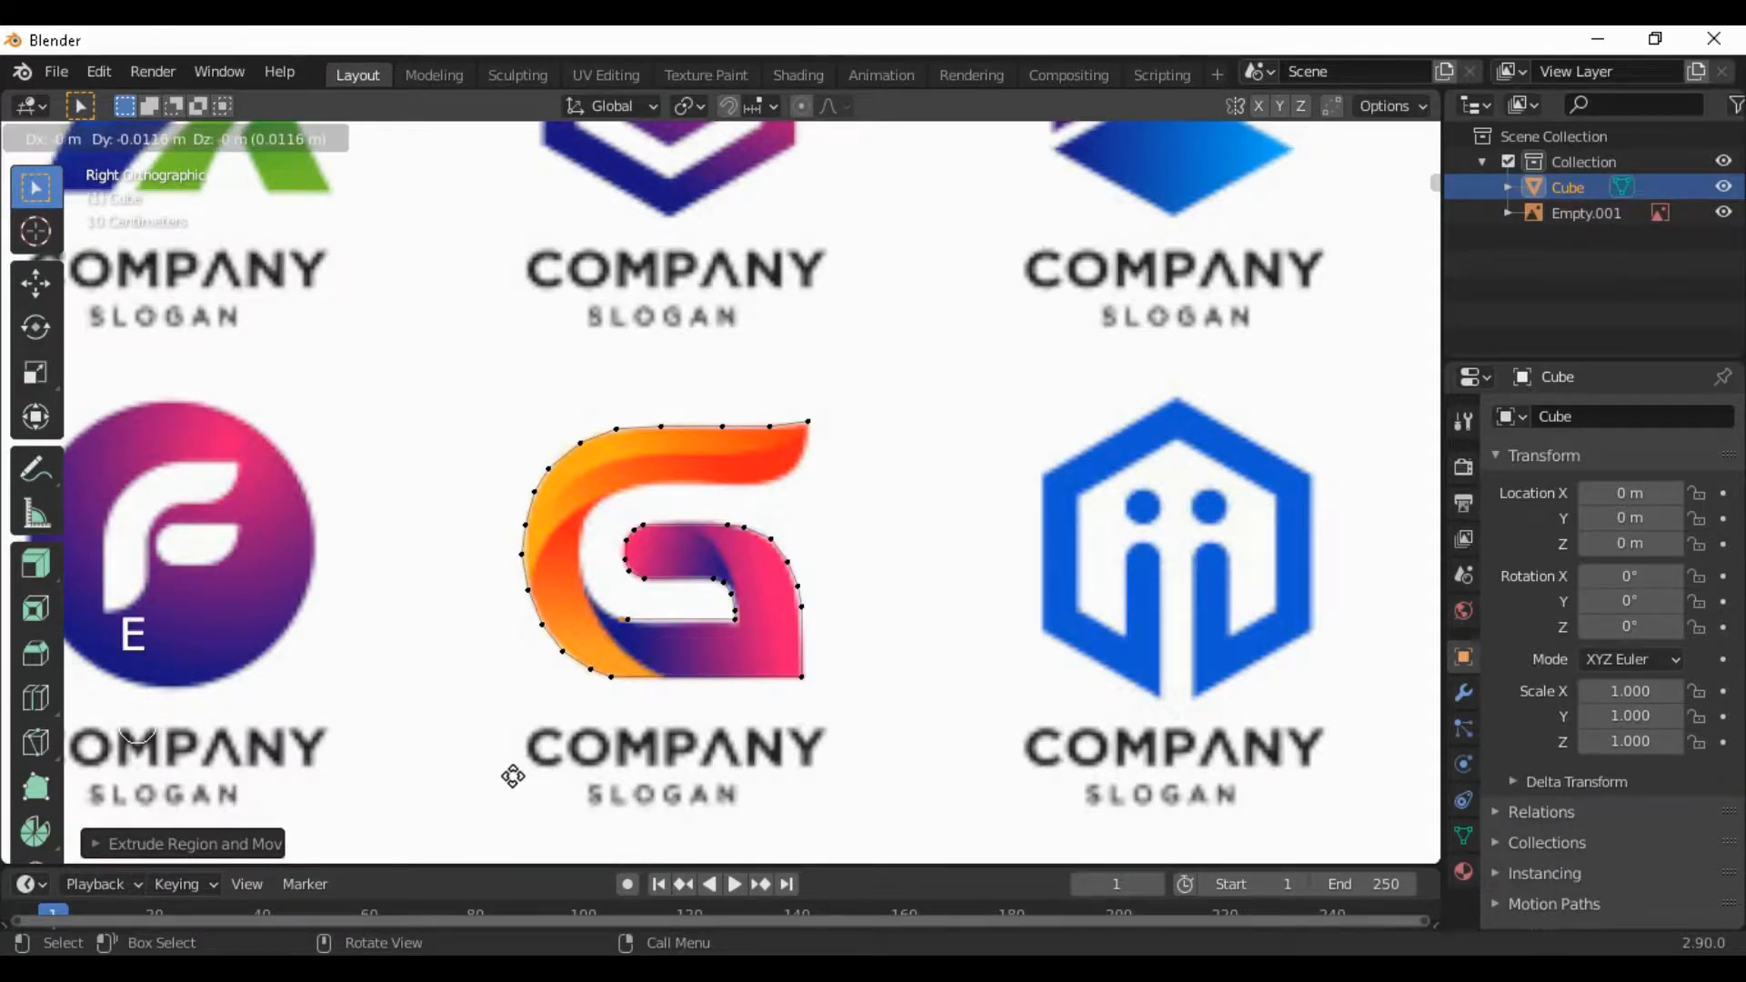
{"action": "left_click", "coordinate": [506, 771]}
{"action": "key", "text": "e"}
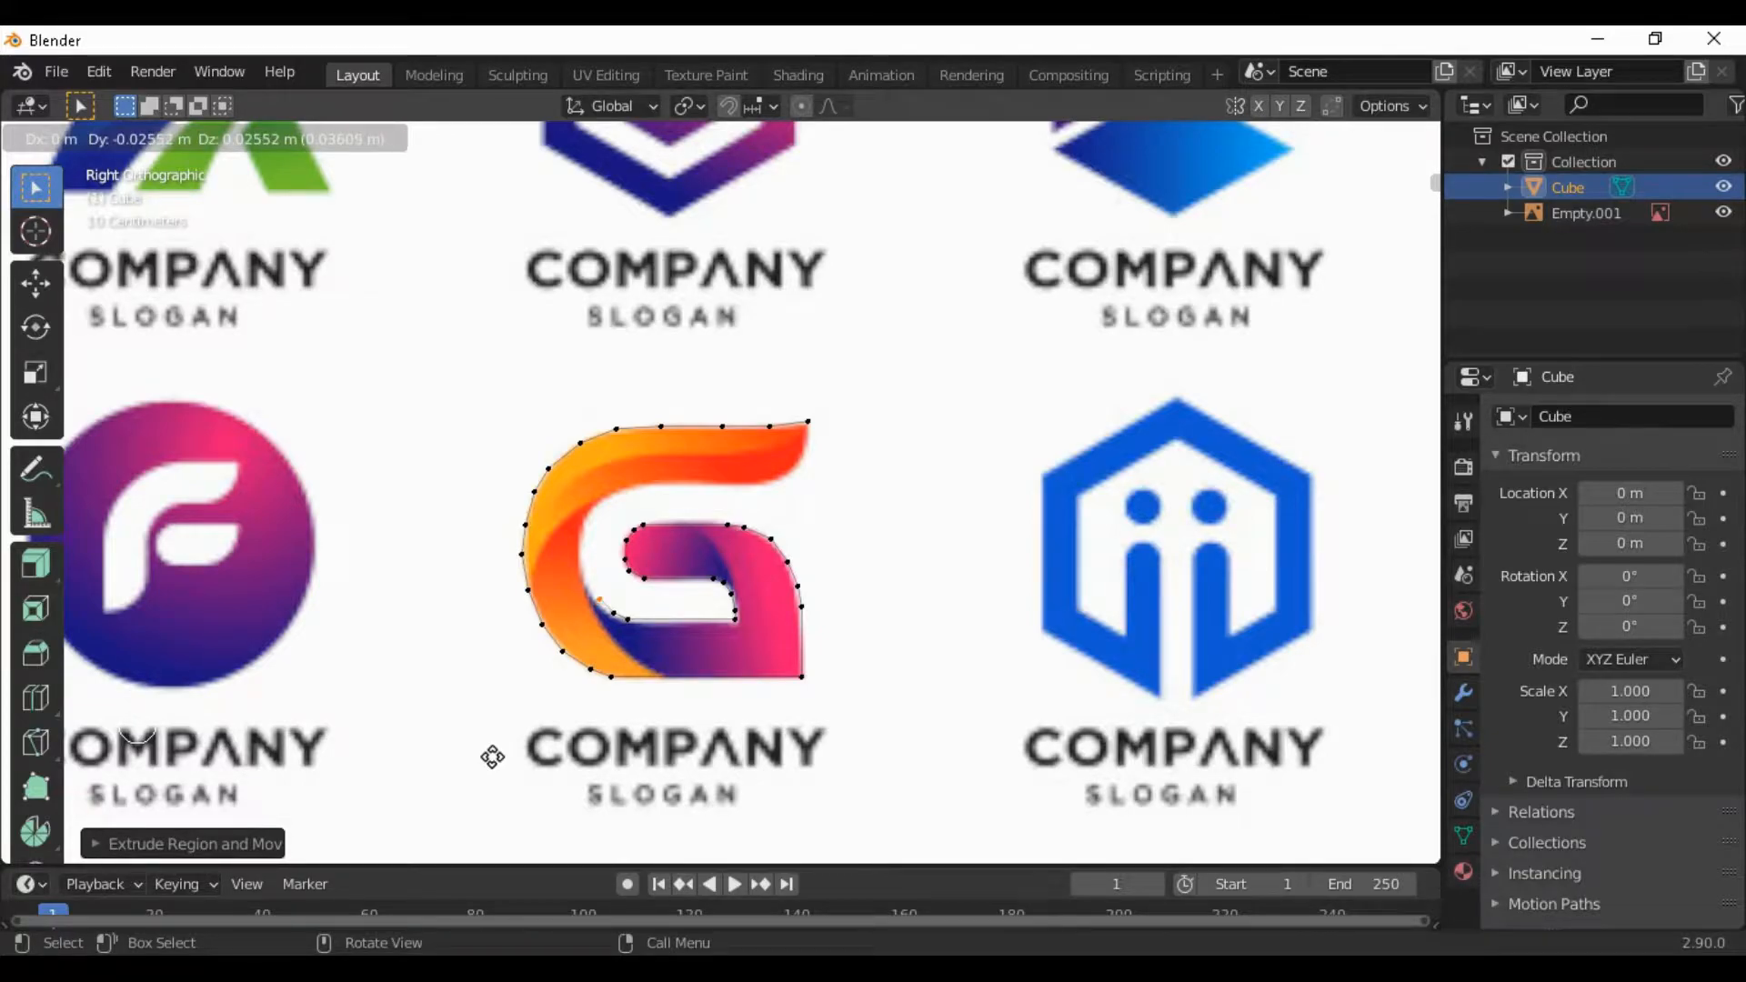
{"action": "key", "text": "e"}
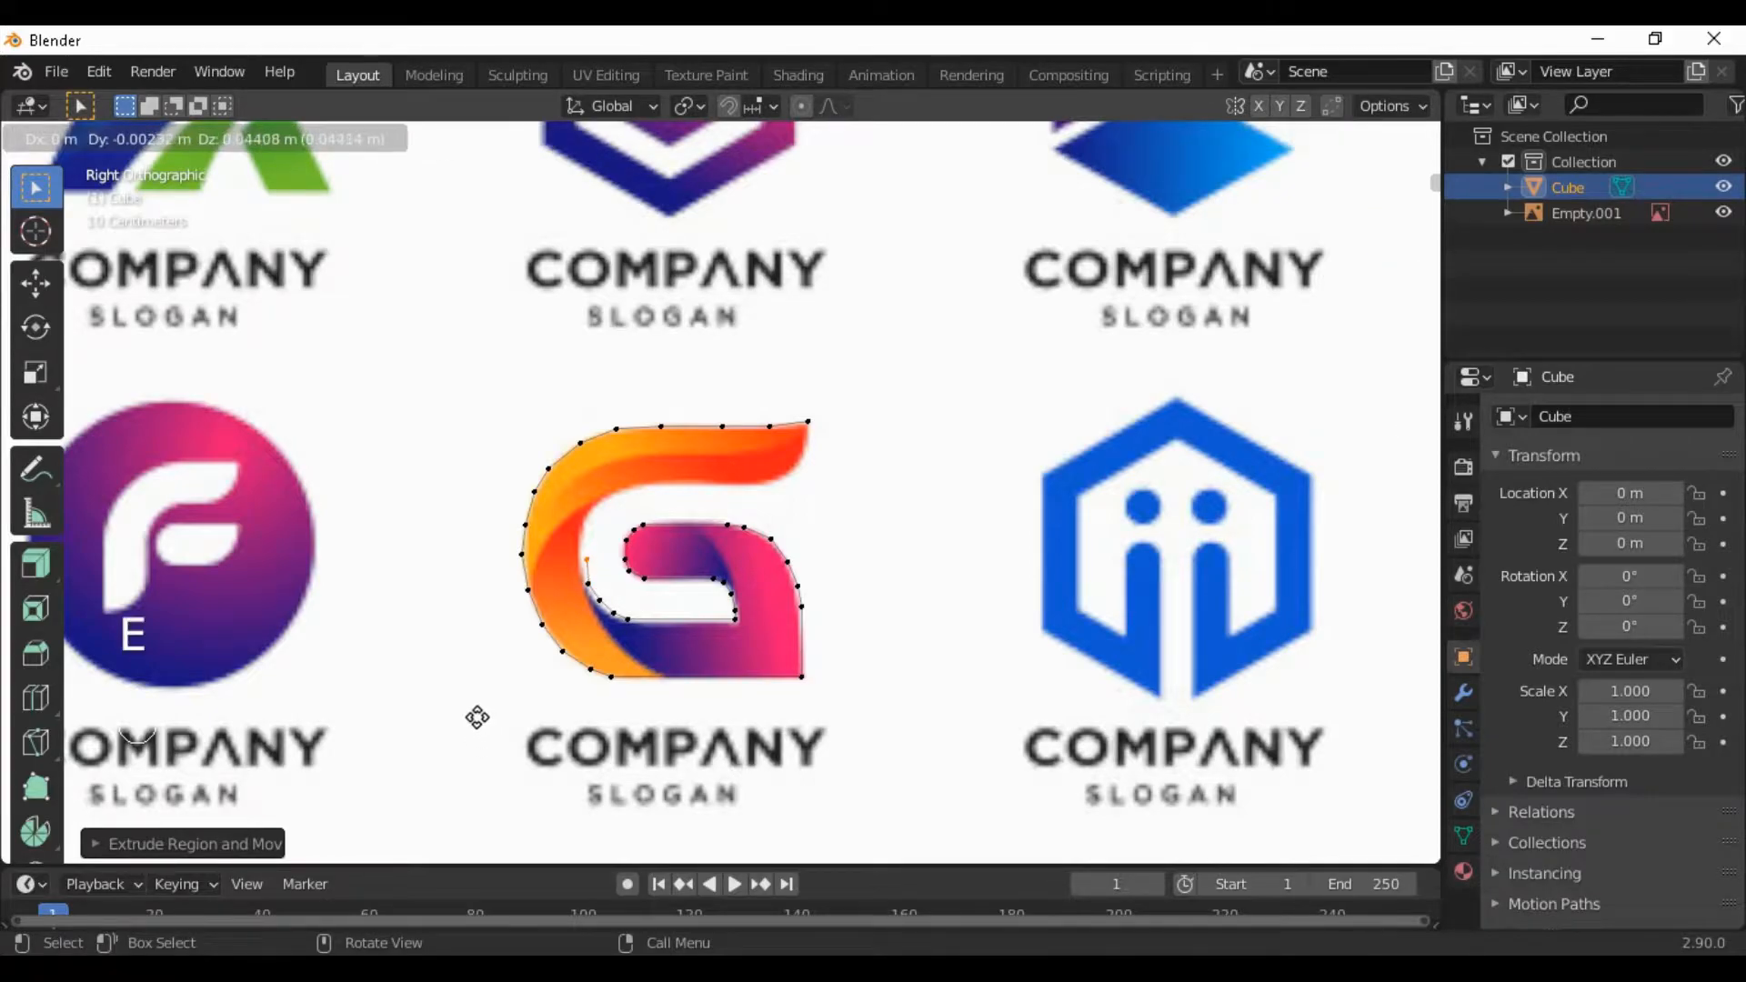
Extrude five vertices up and around the G's upper-left inner curve to the underside of the top arm
{"action": "key", "text": "e"}
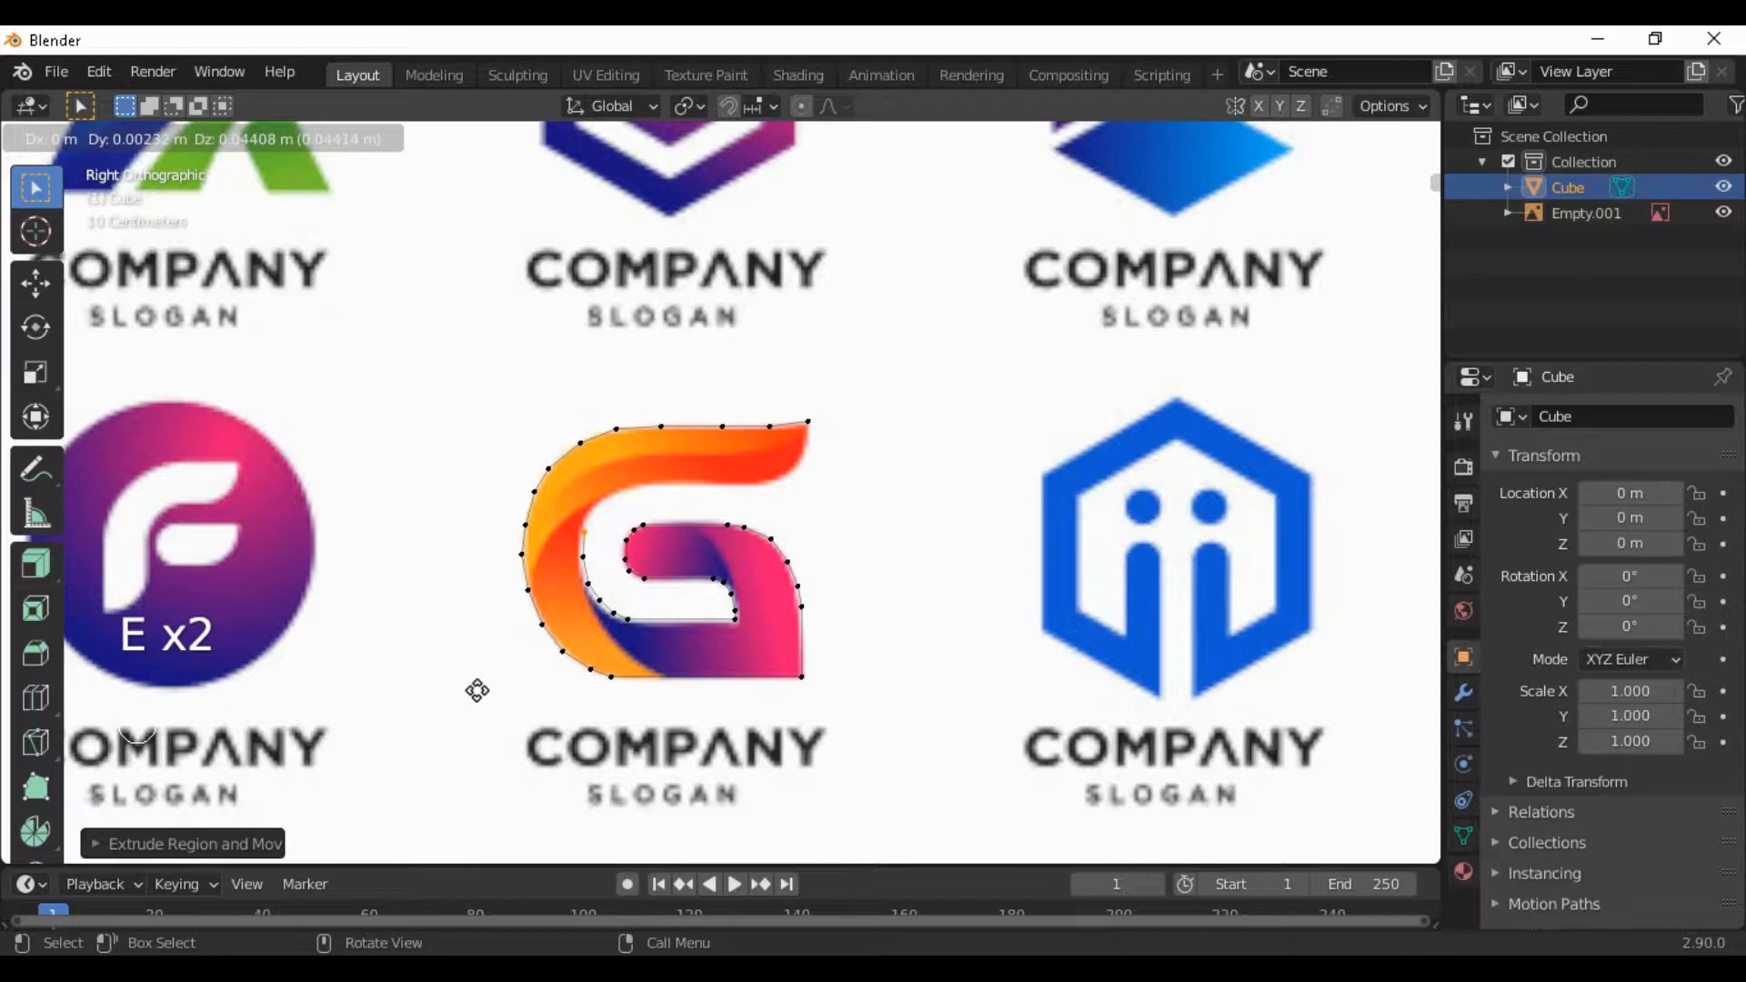
{"action": "key", "text": "e"}
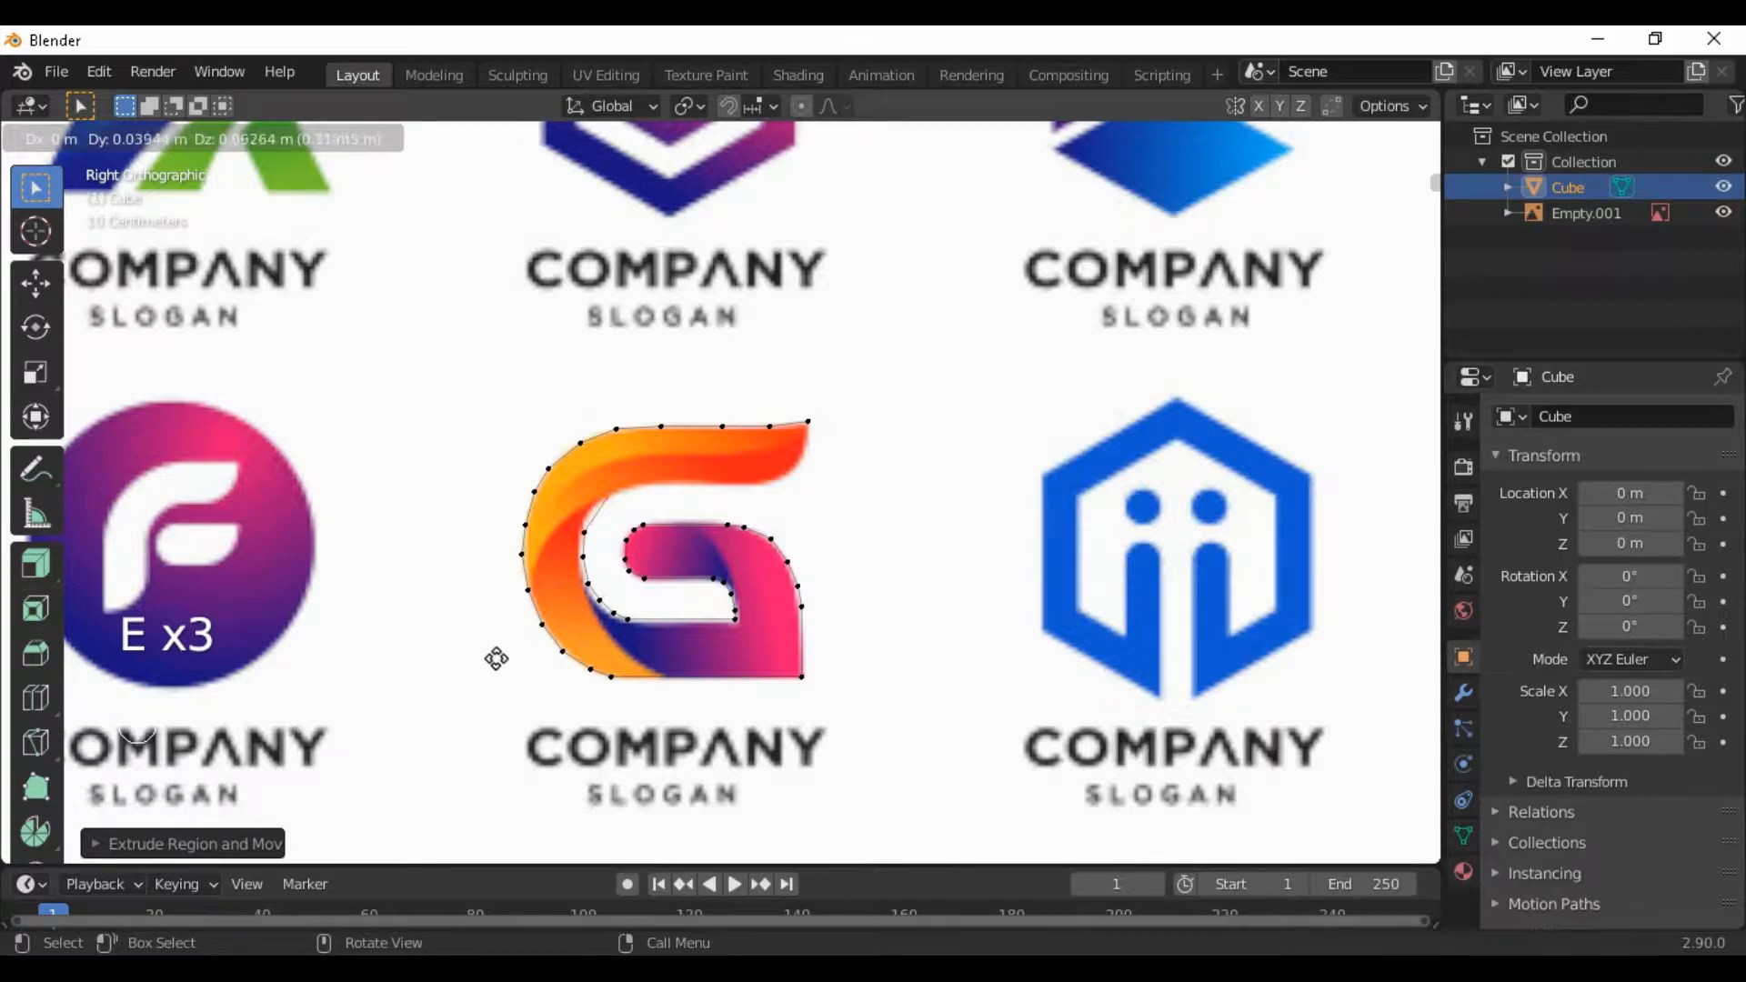
{"action": "key", "text": "e"}
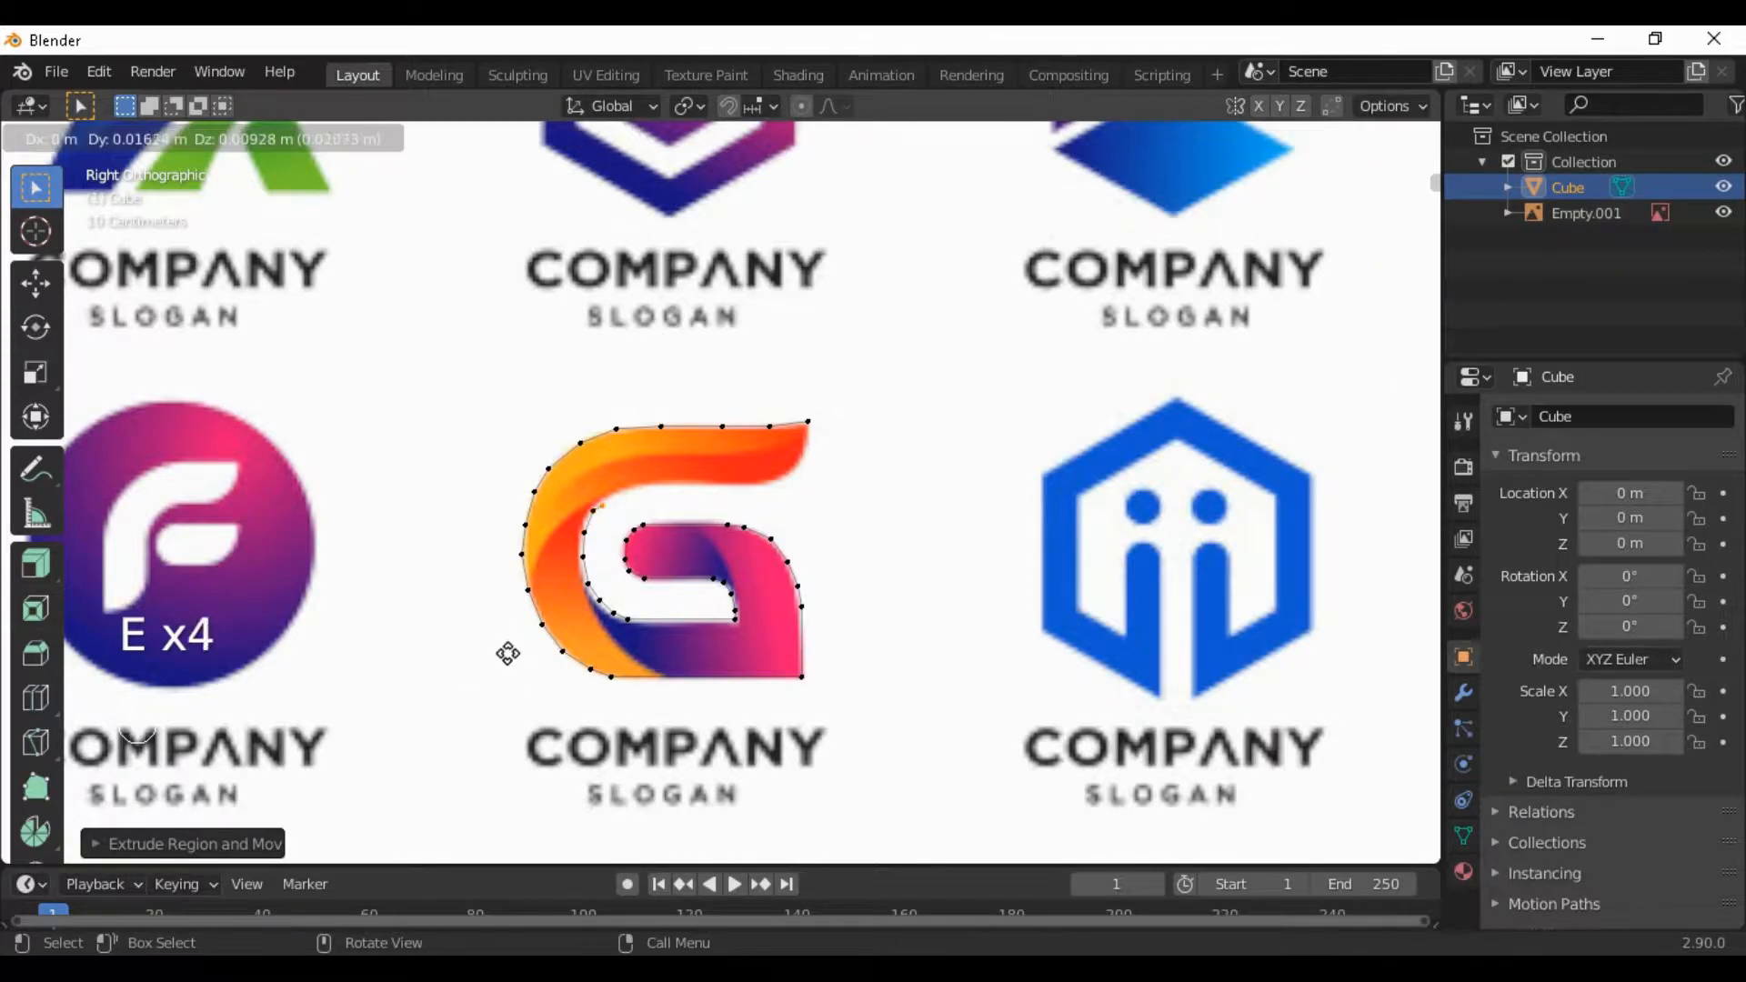
{"action": "key", "text": "e"}
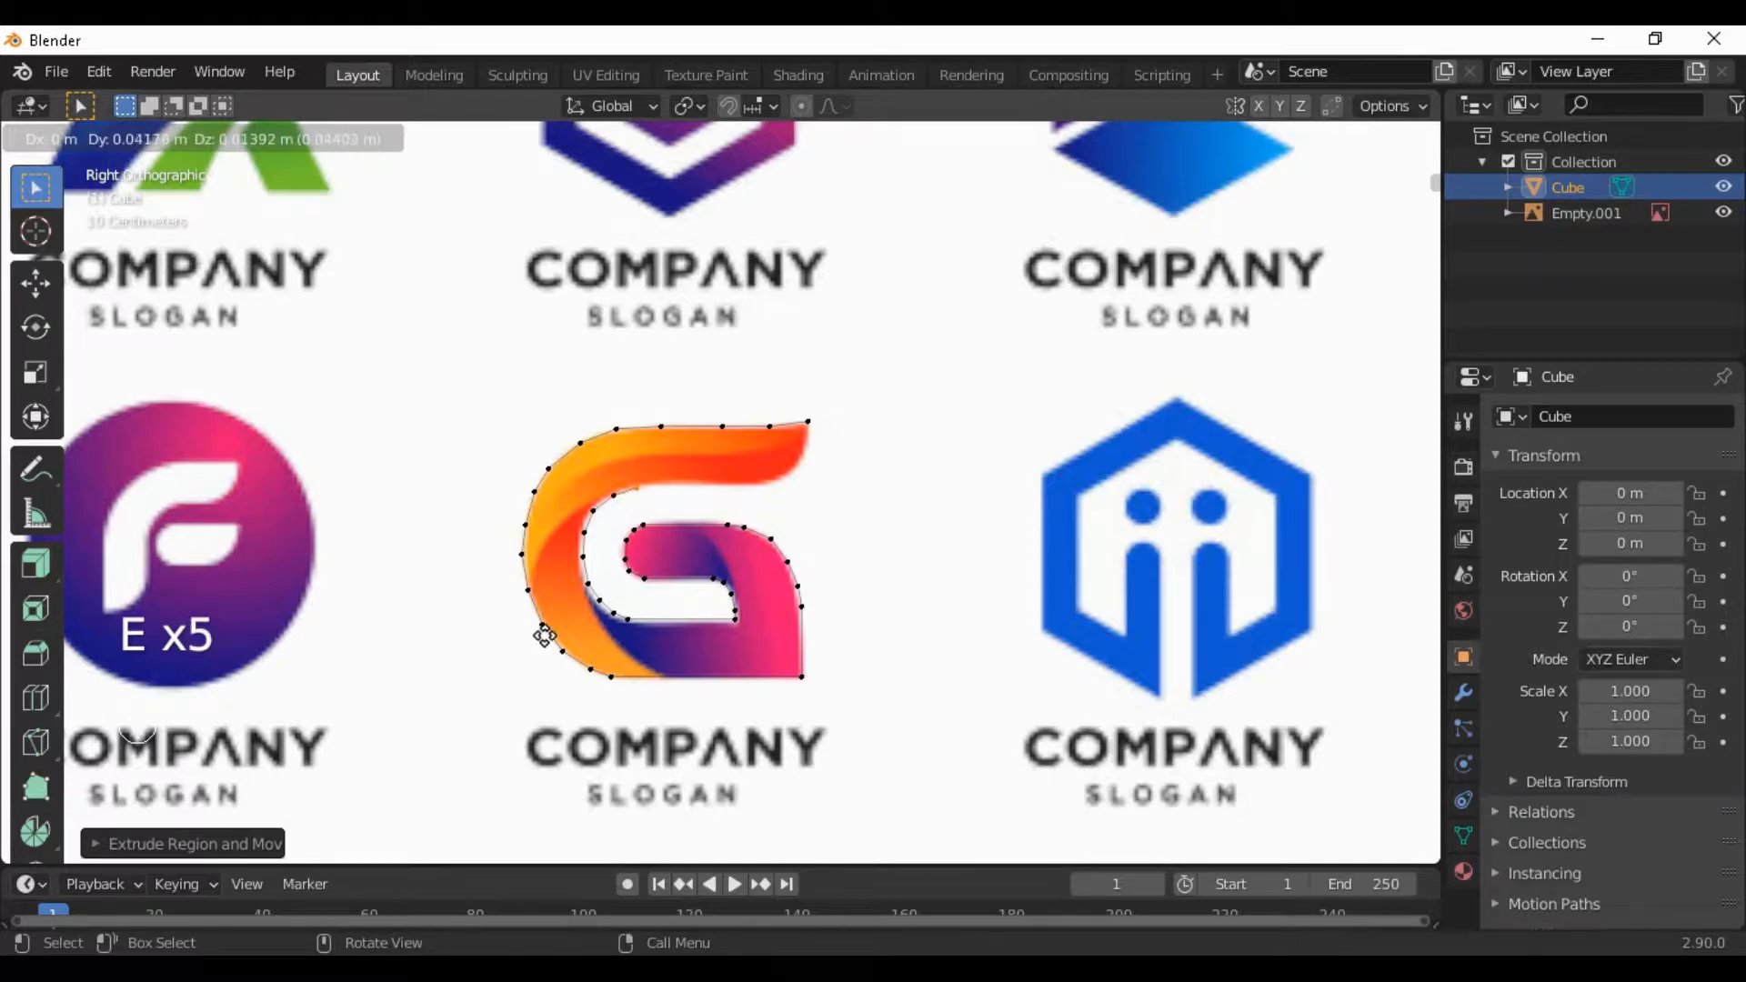
{"action": "key", "text": "e"}
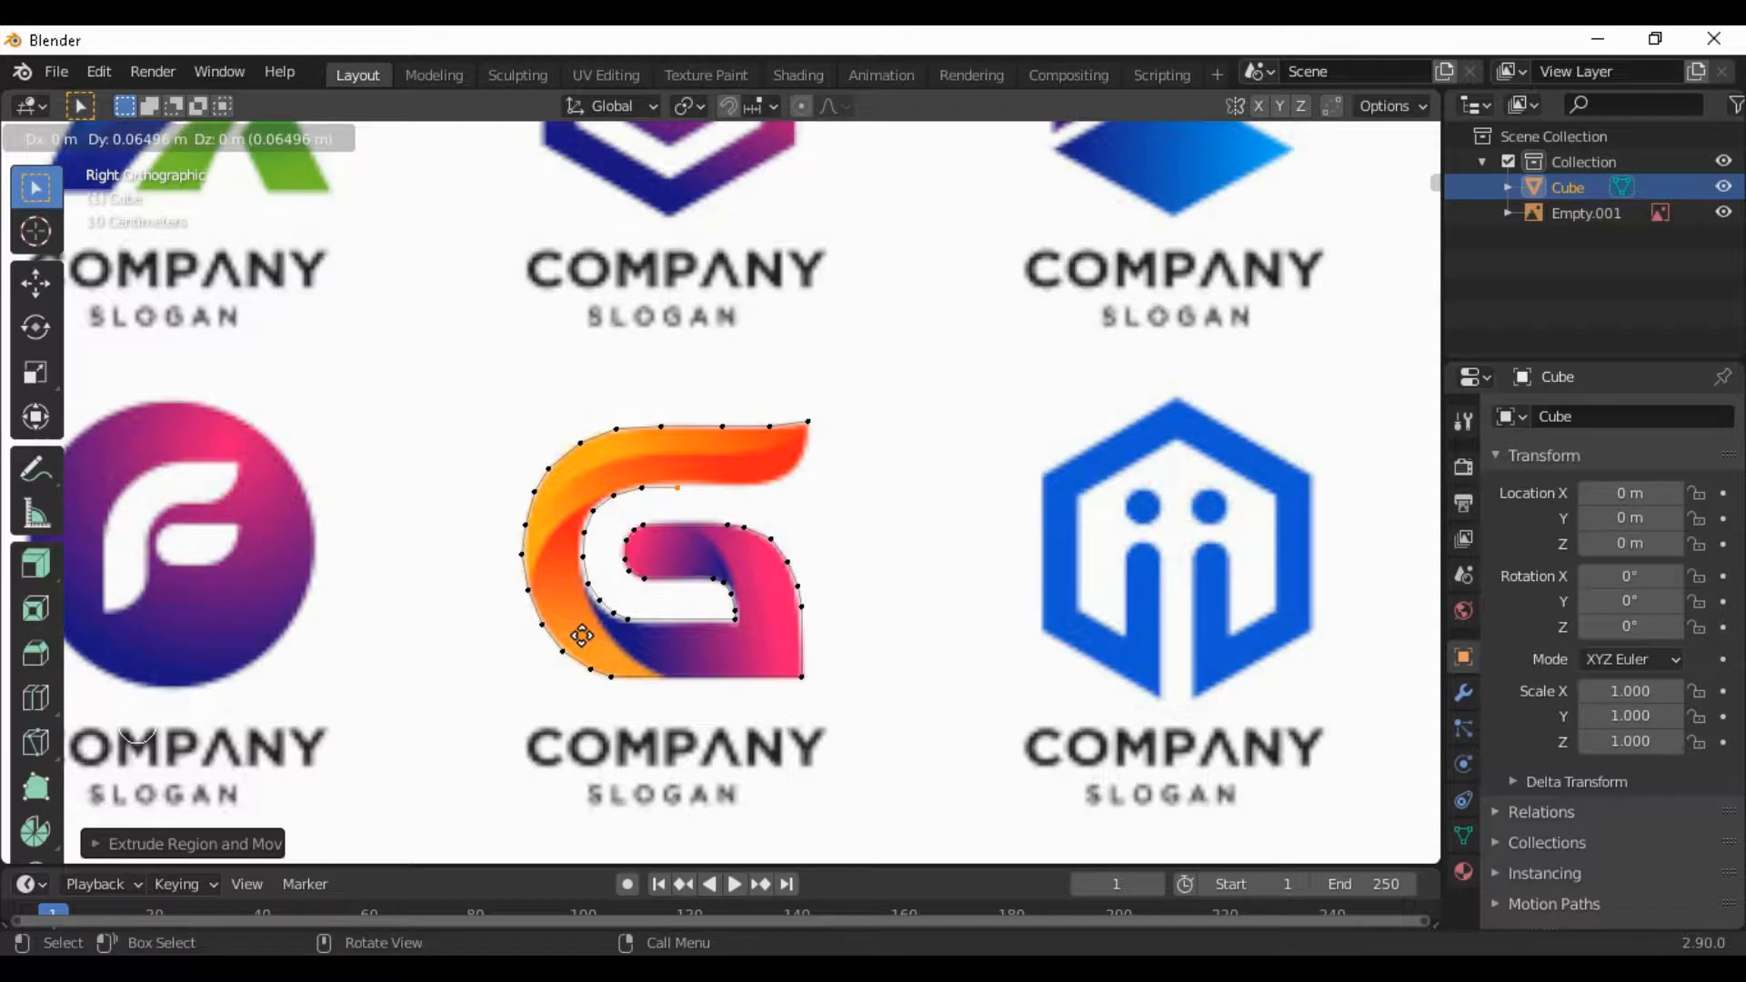
Extrude four vertices around the curved right end of the top arm back to the starting vertex at the tip
{"action": "key", "text": "e"}
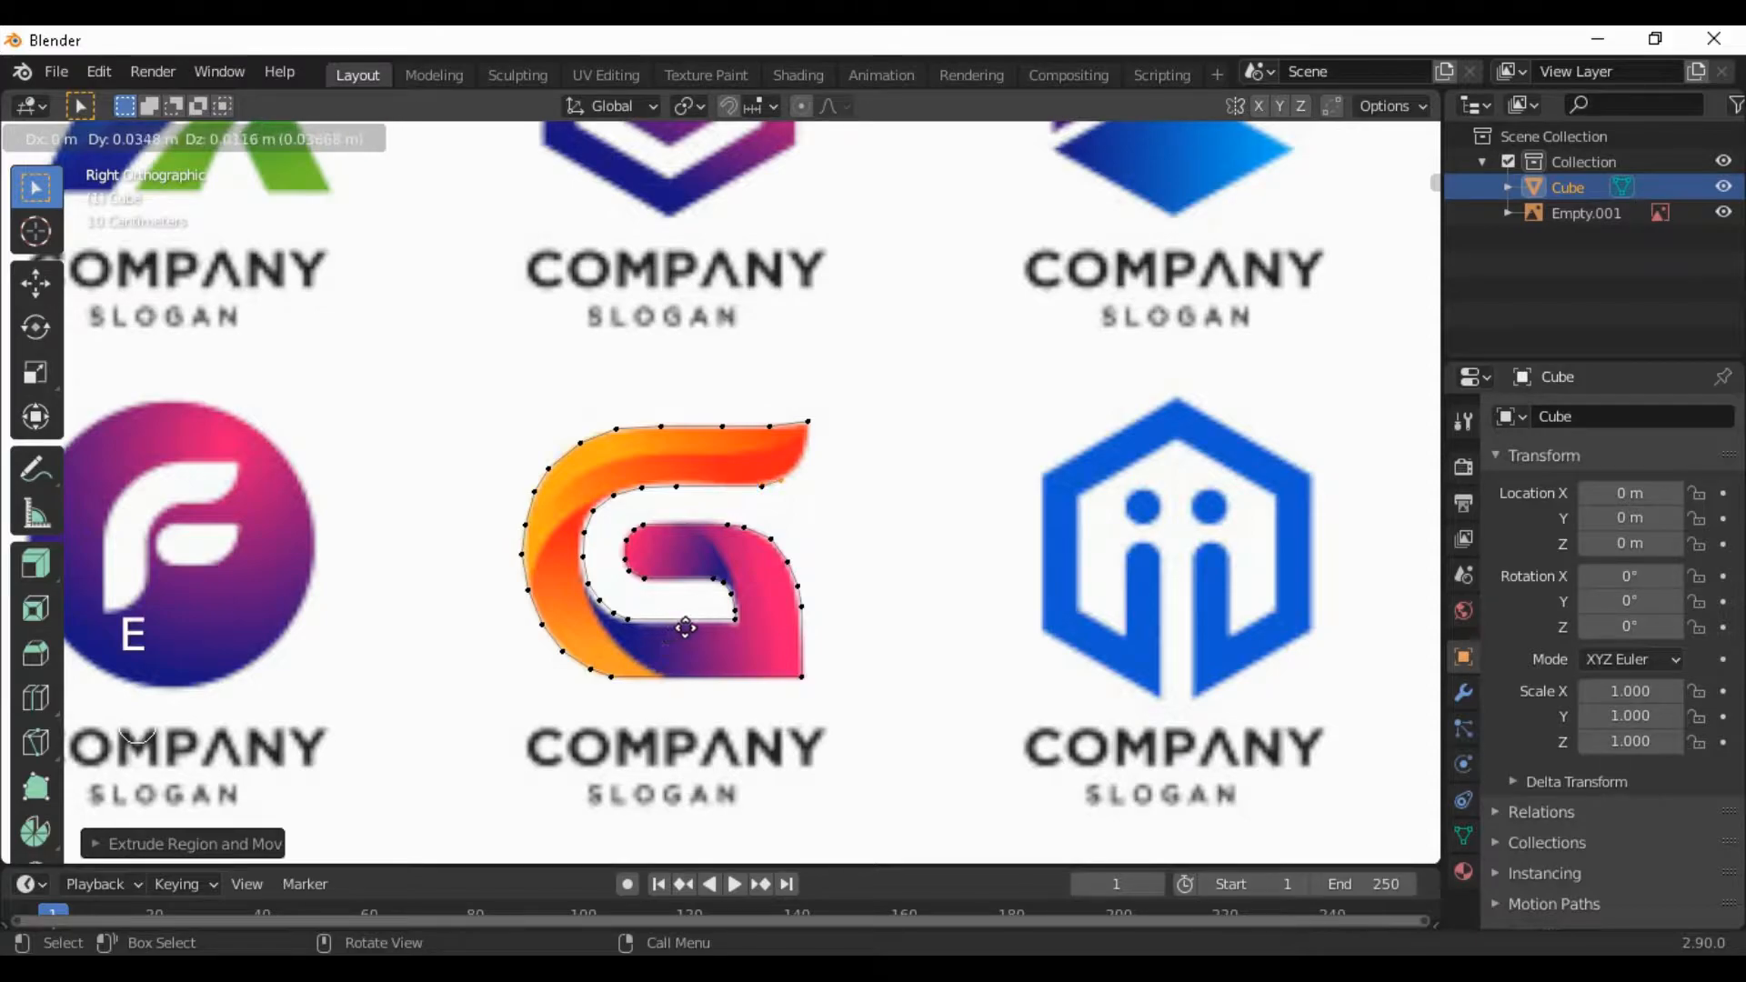
{"action": "key", "text": "e"}
{"action": "key", "text": "e"}
{"action": "key", "text": "e"}
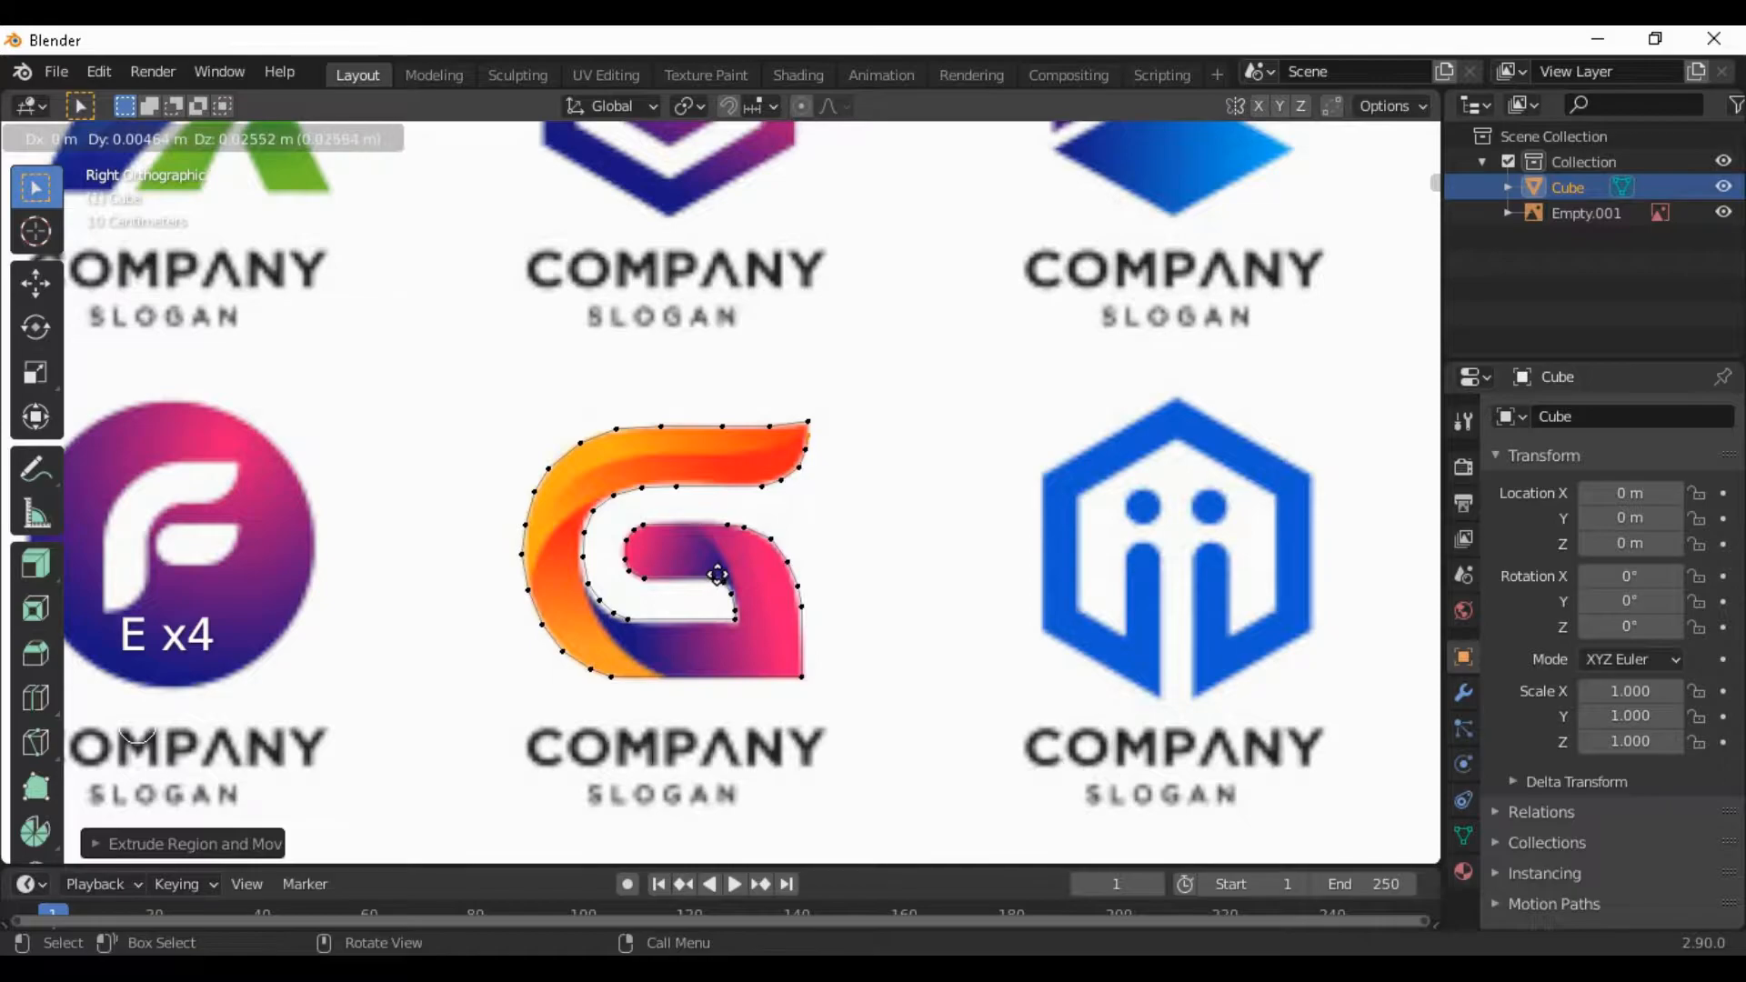
{"action": "left_click", "coordinate": [718, 565]}
Merge the two overlapping start and end vertices at the tip of the G's top arm
{"action": "scroll", "coordinate": [955, 557], "scroll_direction": "up", "scroll_amount": 4}
{"action": "middle_click_drag", "start_coordinate": [1189, 441], "coordinate": [854, 609], "text": "shift"}
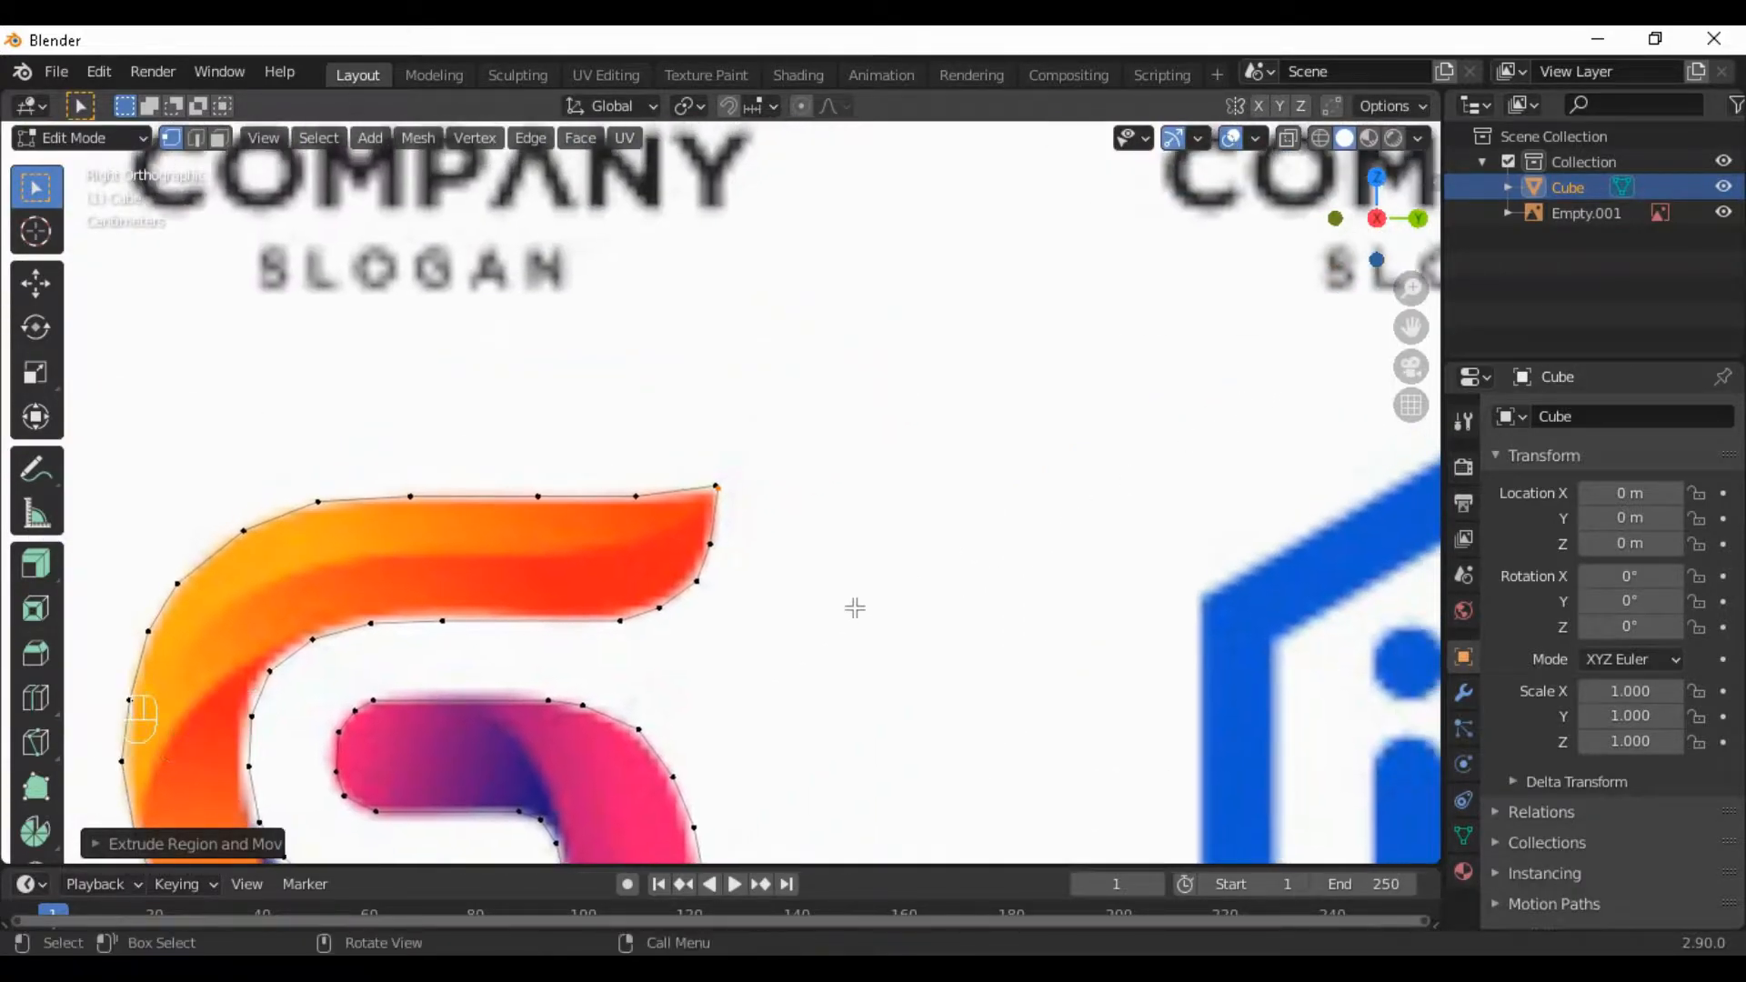
{"action": "scroll", "coordinate": [756, 476], "scroll_direction": "up", "scroll_amount": 3}
{"action": "left_click_drag", "start_coordinate": [671, 410], "coordinate": [819, 543]}
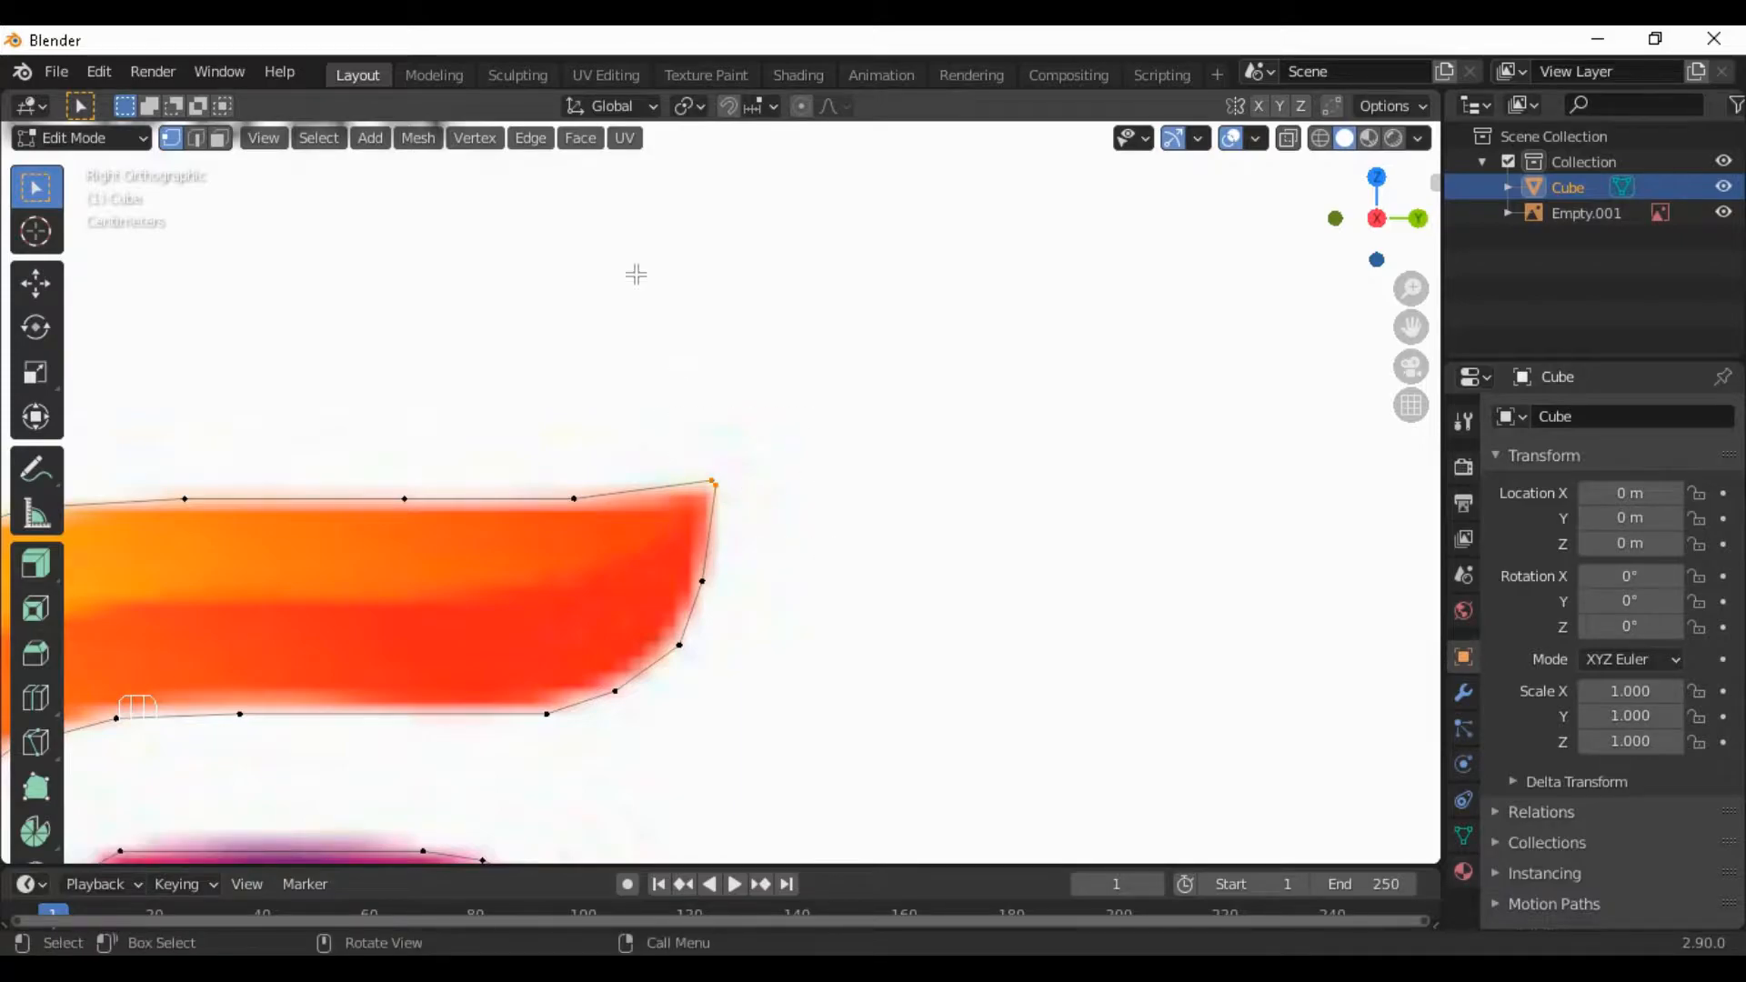
{"action": "left_click", "coordinate": [414, 137]}
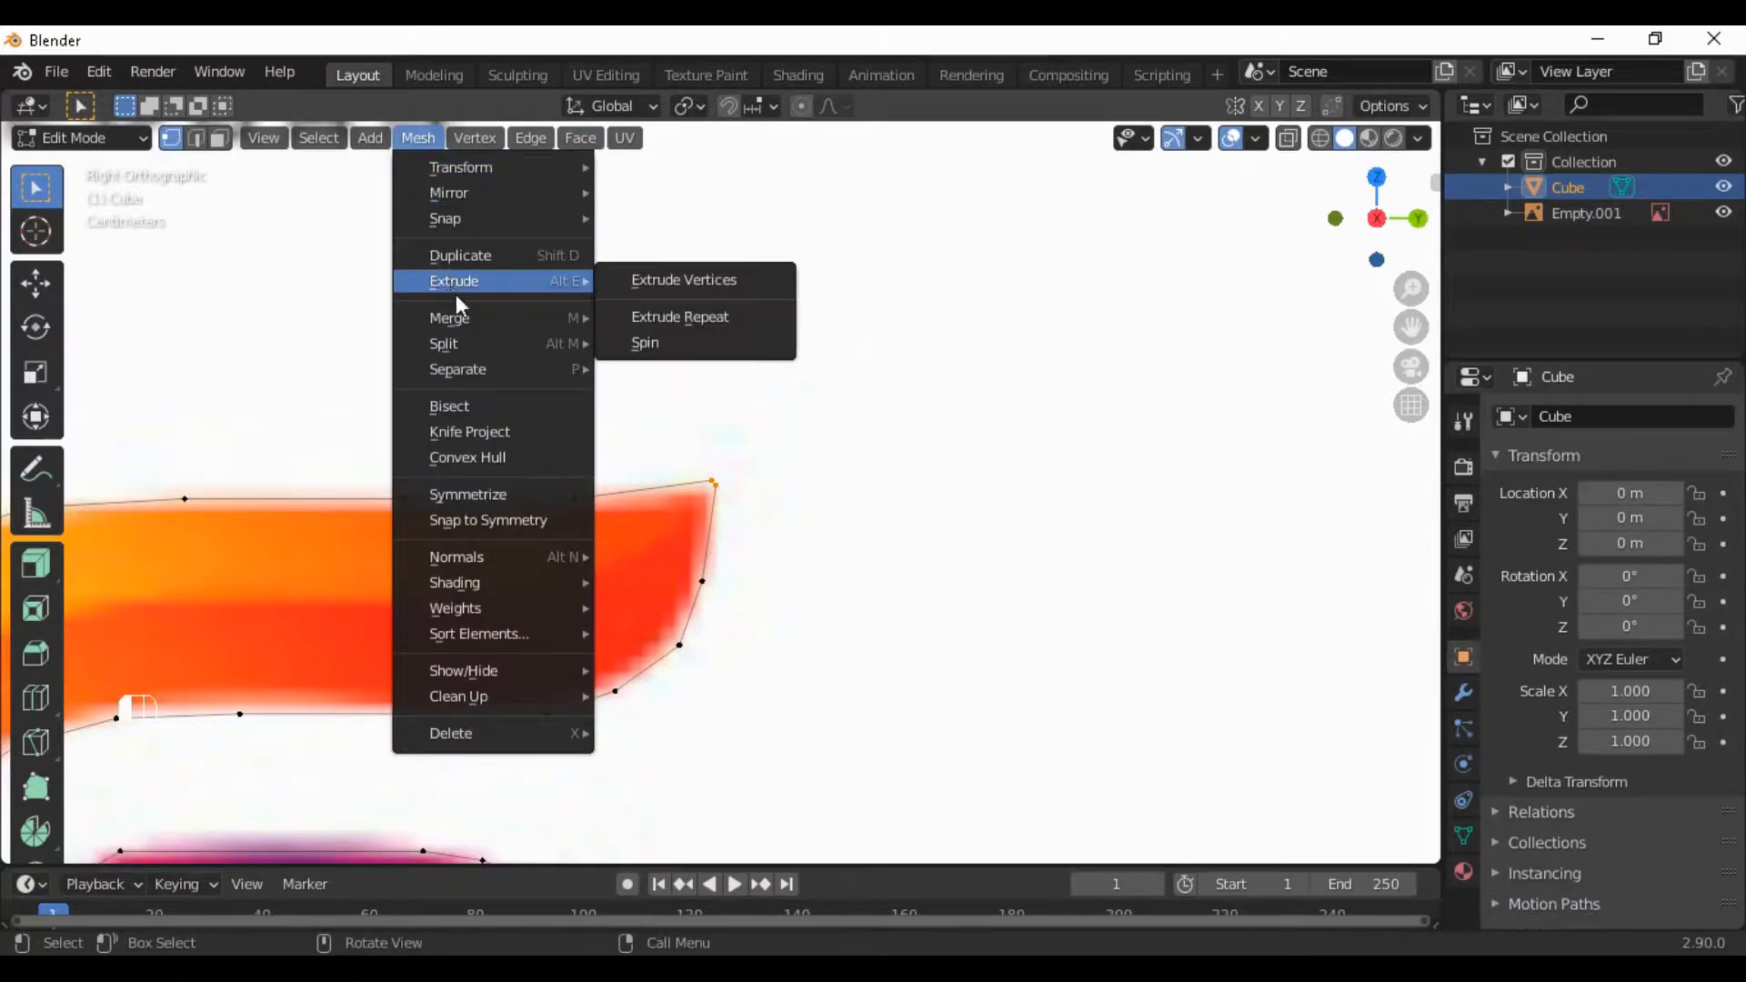
{"action": "mouse_move", "coordinate": [509, 318]}
{"action": "left_click", "coordinate": [656, 318]}
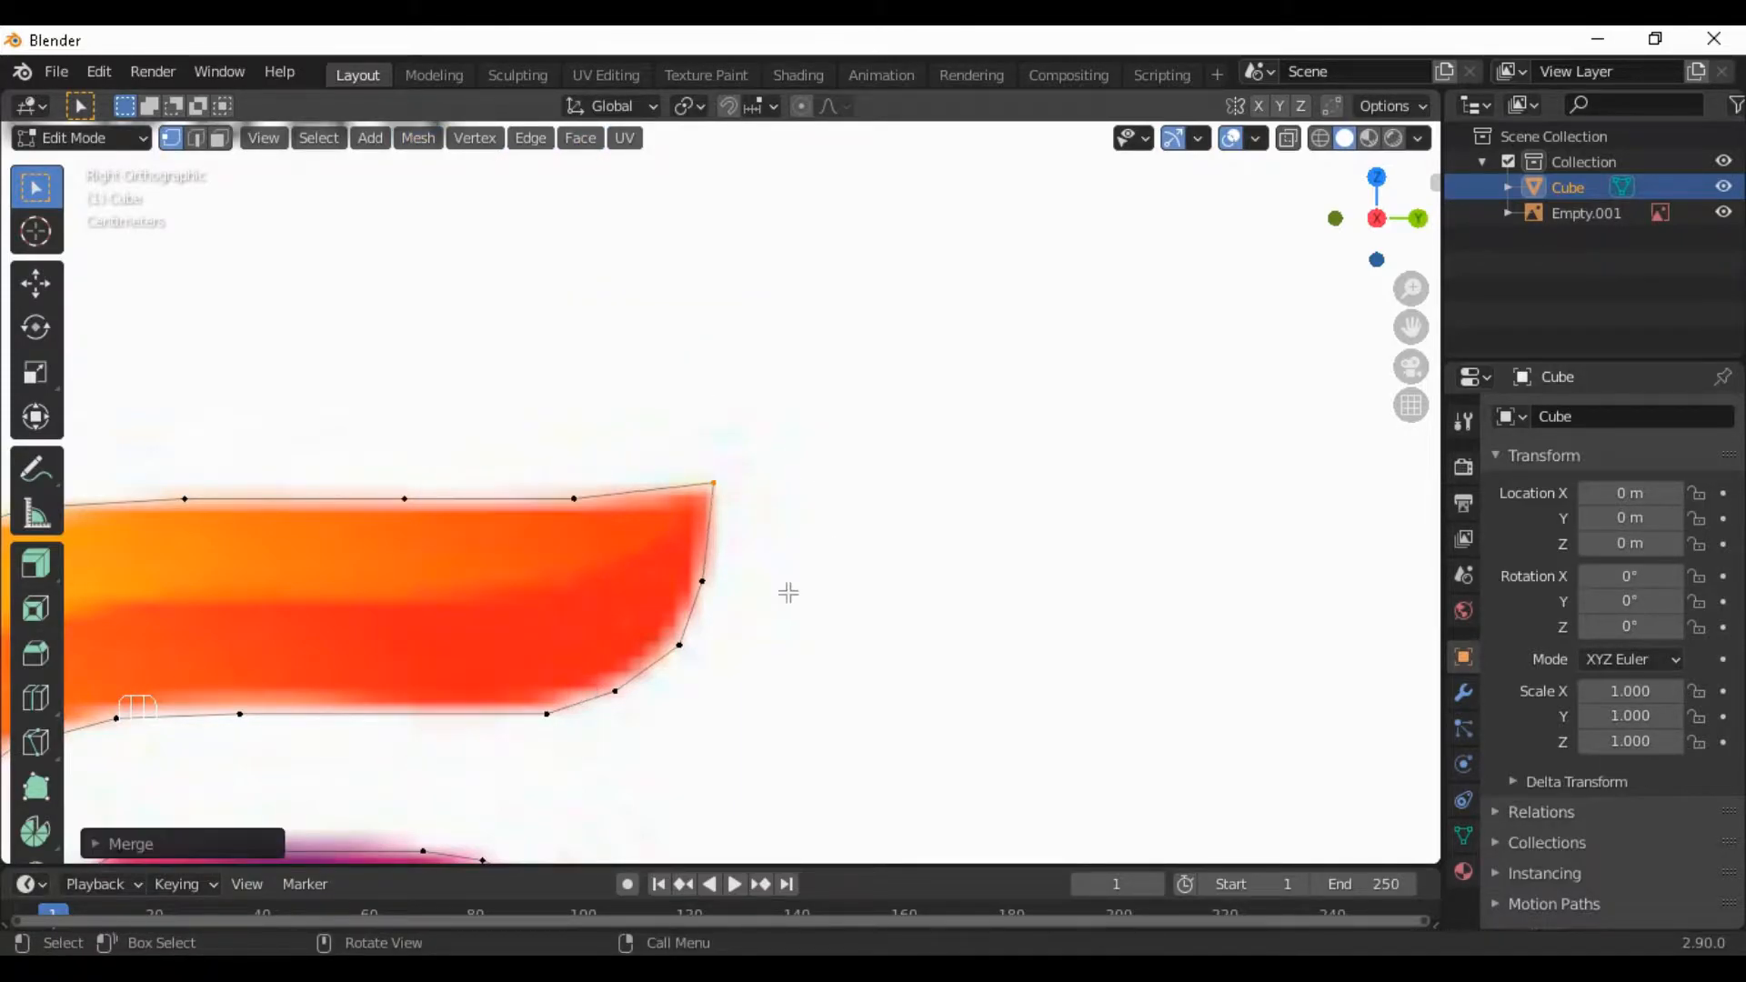
Select all vertices of the closed G outline and fill it with a face
{"action": "scroll", "coordinate": [788, 592], "scroll_direction": "down", "scroll_amount": 4}
{"action": "left_click_drag", "start_coordinate": [338, 429], "coordinate": [809, 742]}
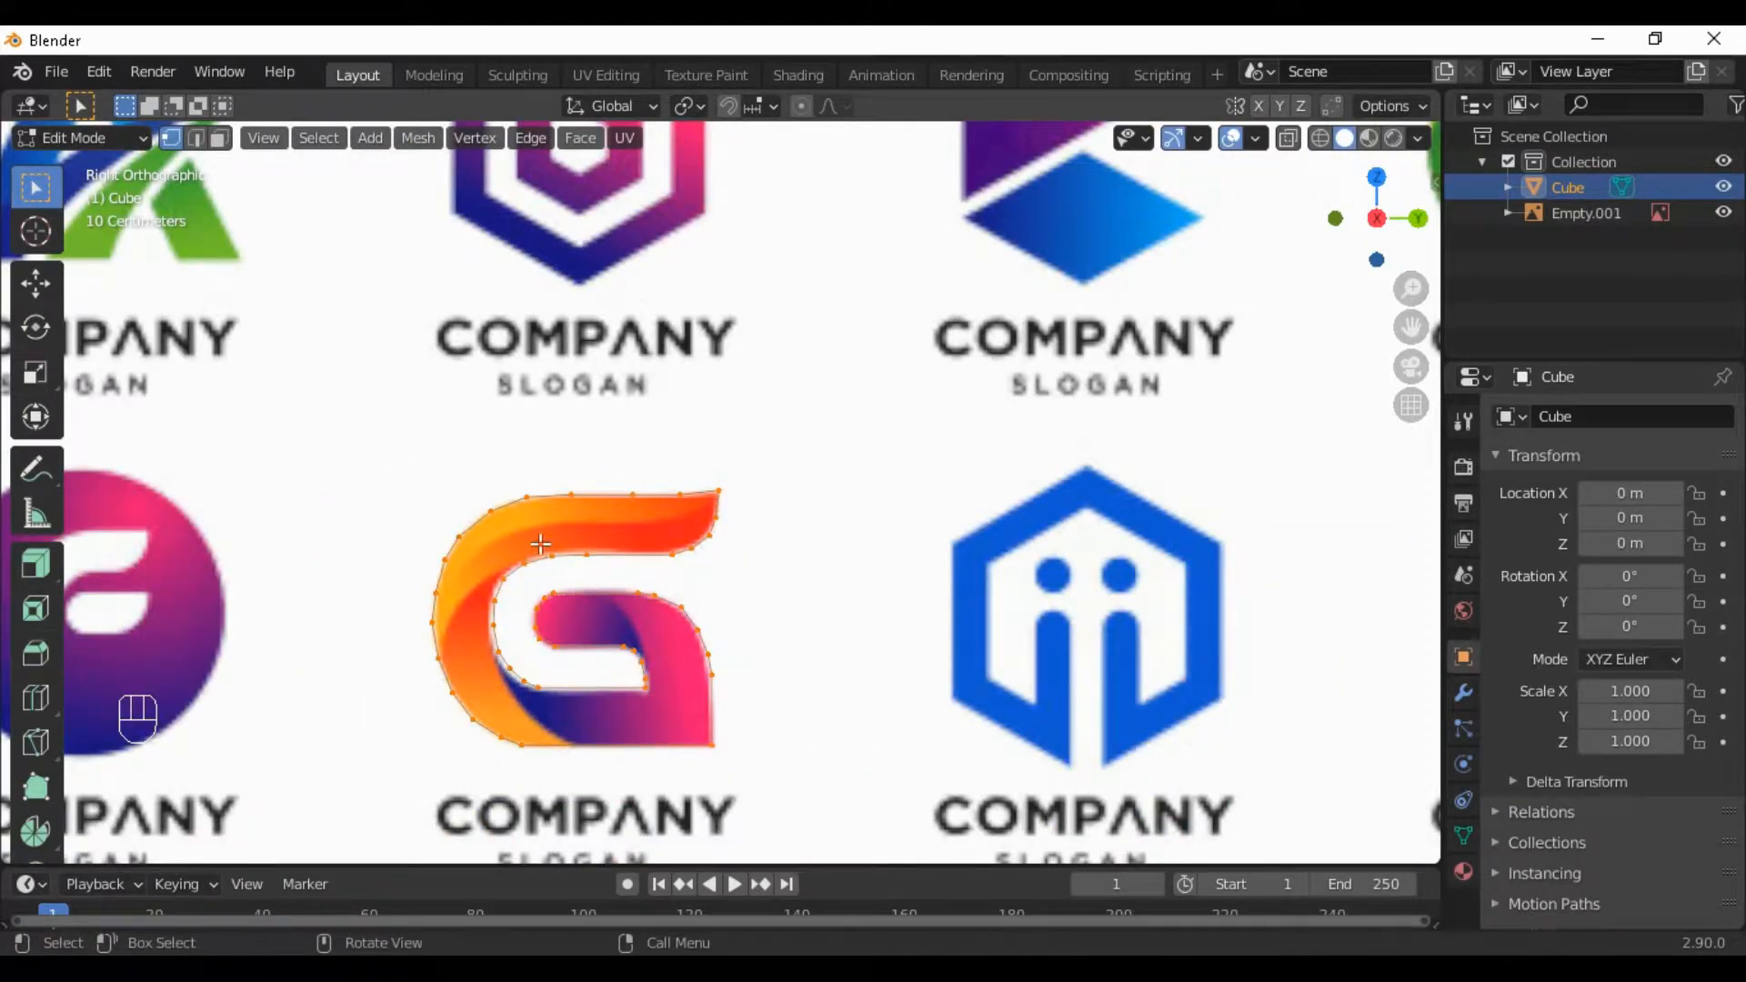
{"action": "key", "text": "f"}
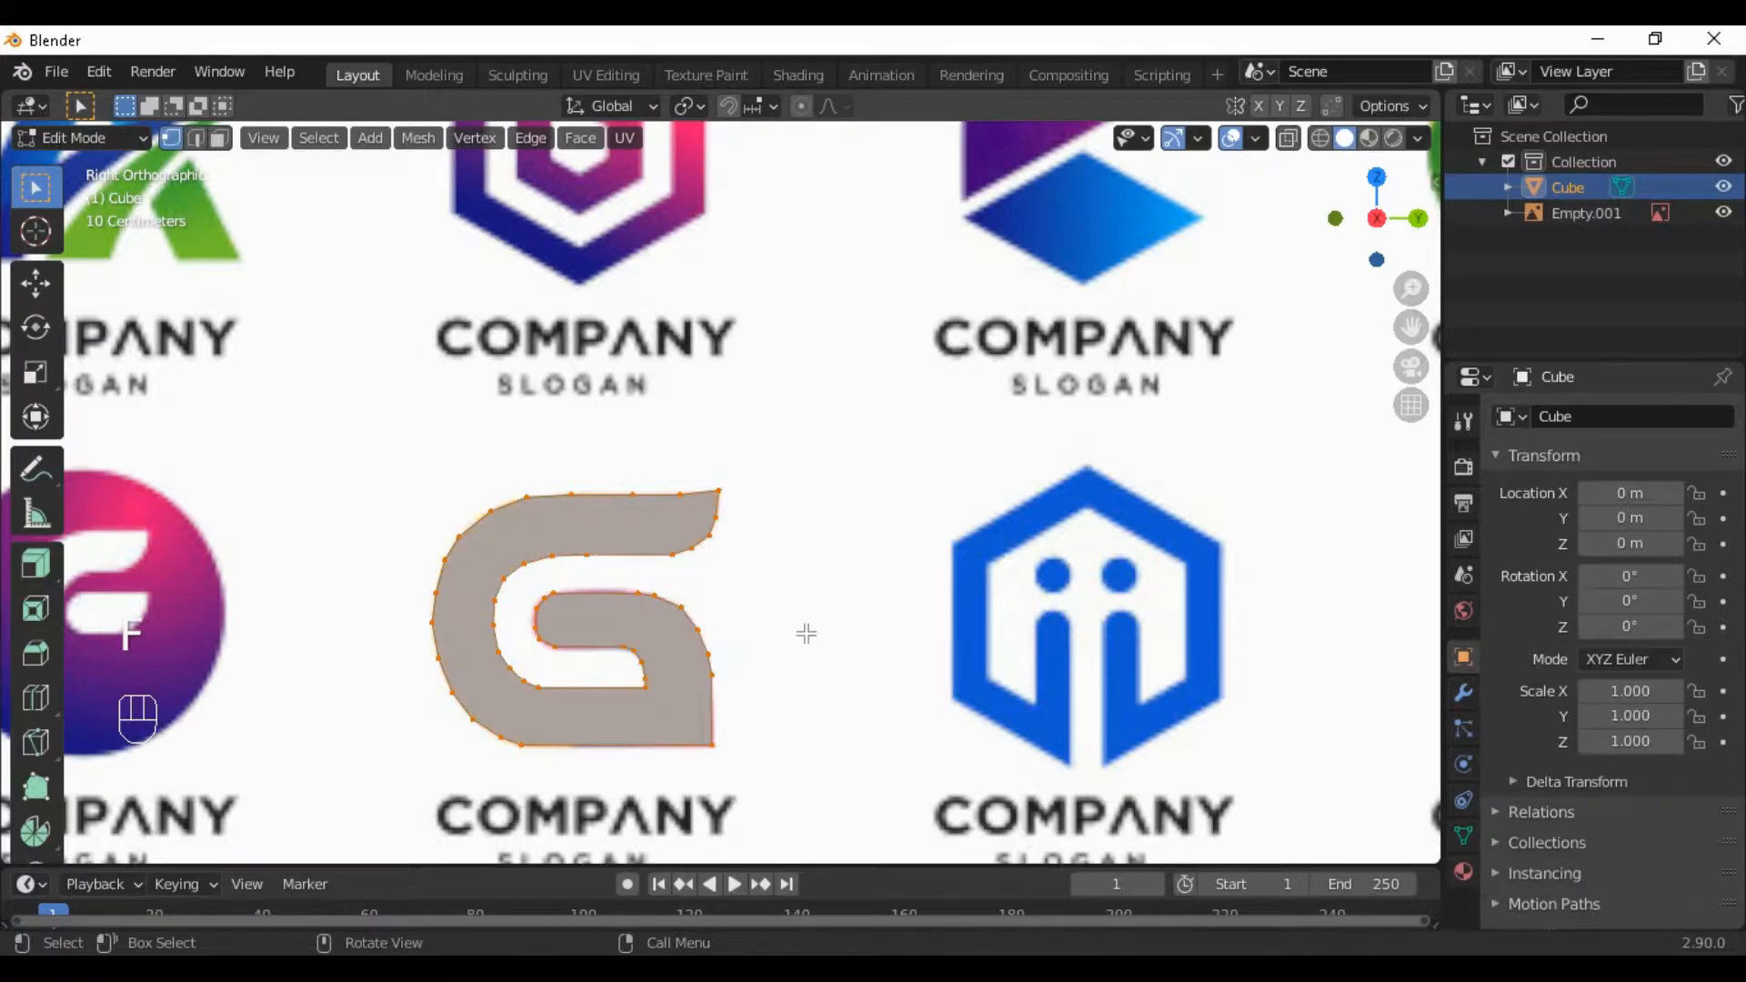
{"action": "left_click", "coordinate": [804, 663]}
{"action": "middle_click_drag", "start_coordinate": [875, 695], "coordinate": [870, 636]}
{"action": "scroll", "coordinate": [821, 685], "scroll_direction": "up", "scroll_amount": 2}
{"action": "scroll", "coordinate": [821, 686], "scroll_direction": "down", "scroll_amount": 2}
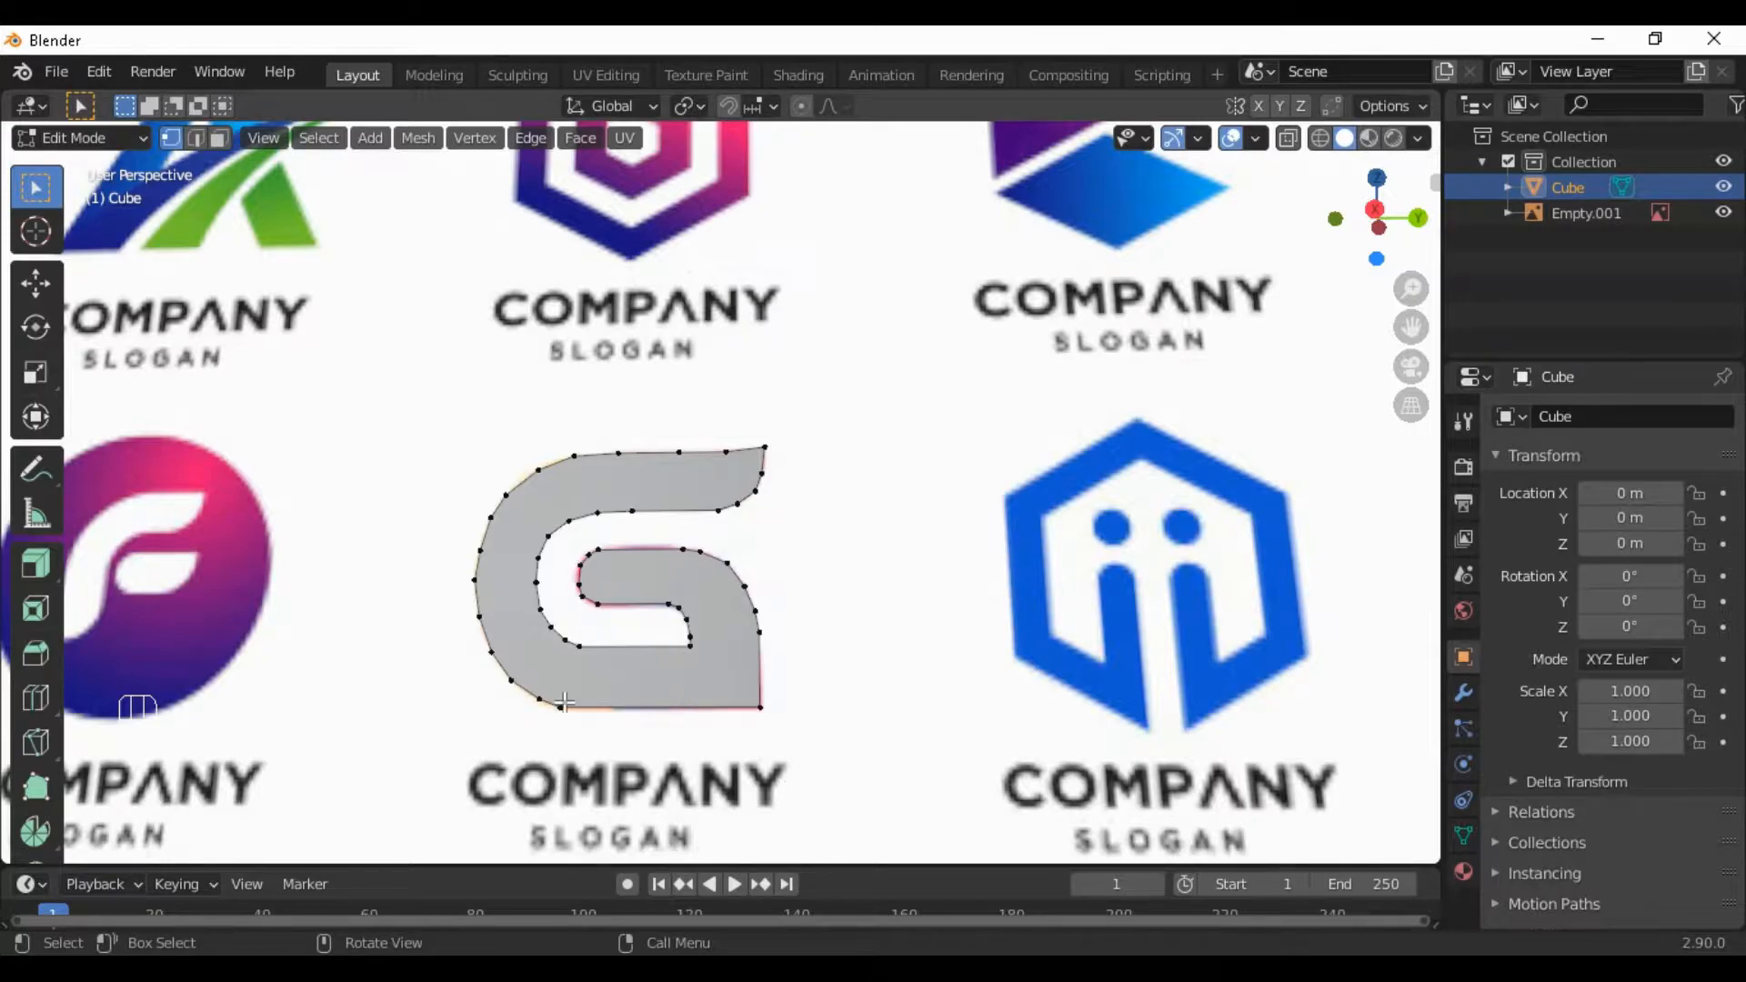
Subdivide the G's flat outer bottom edge between its two end vertices
{"action": "left_click_drag", "start_coordinate": [558, 697], "coordinate": [791, 741]}
{"action": "left_click_drag", "start_coordinate": [575, 634], "coordinate": [680, 680], "text": "shift"}
{"action": "scroll", "coordinate": [631, 688], "scroll_direction": "up", "scroll_amount": 2}
{"action": "middle_click_drag", "start_coordinate": [637, 712], "coordinate": [669, 553], "text": "shift"}
{"action": "scroll", "coordinate": [673, 573], "scroll_direction": "up", "scroll_amount": 2}
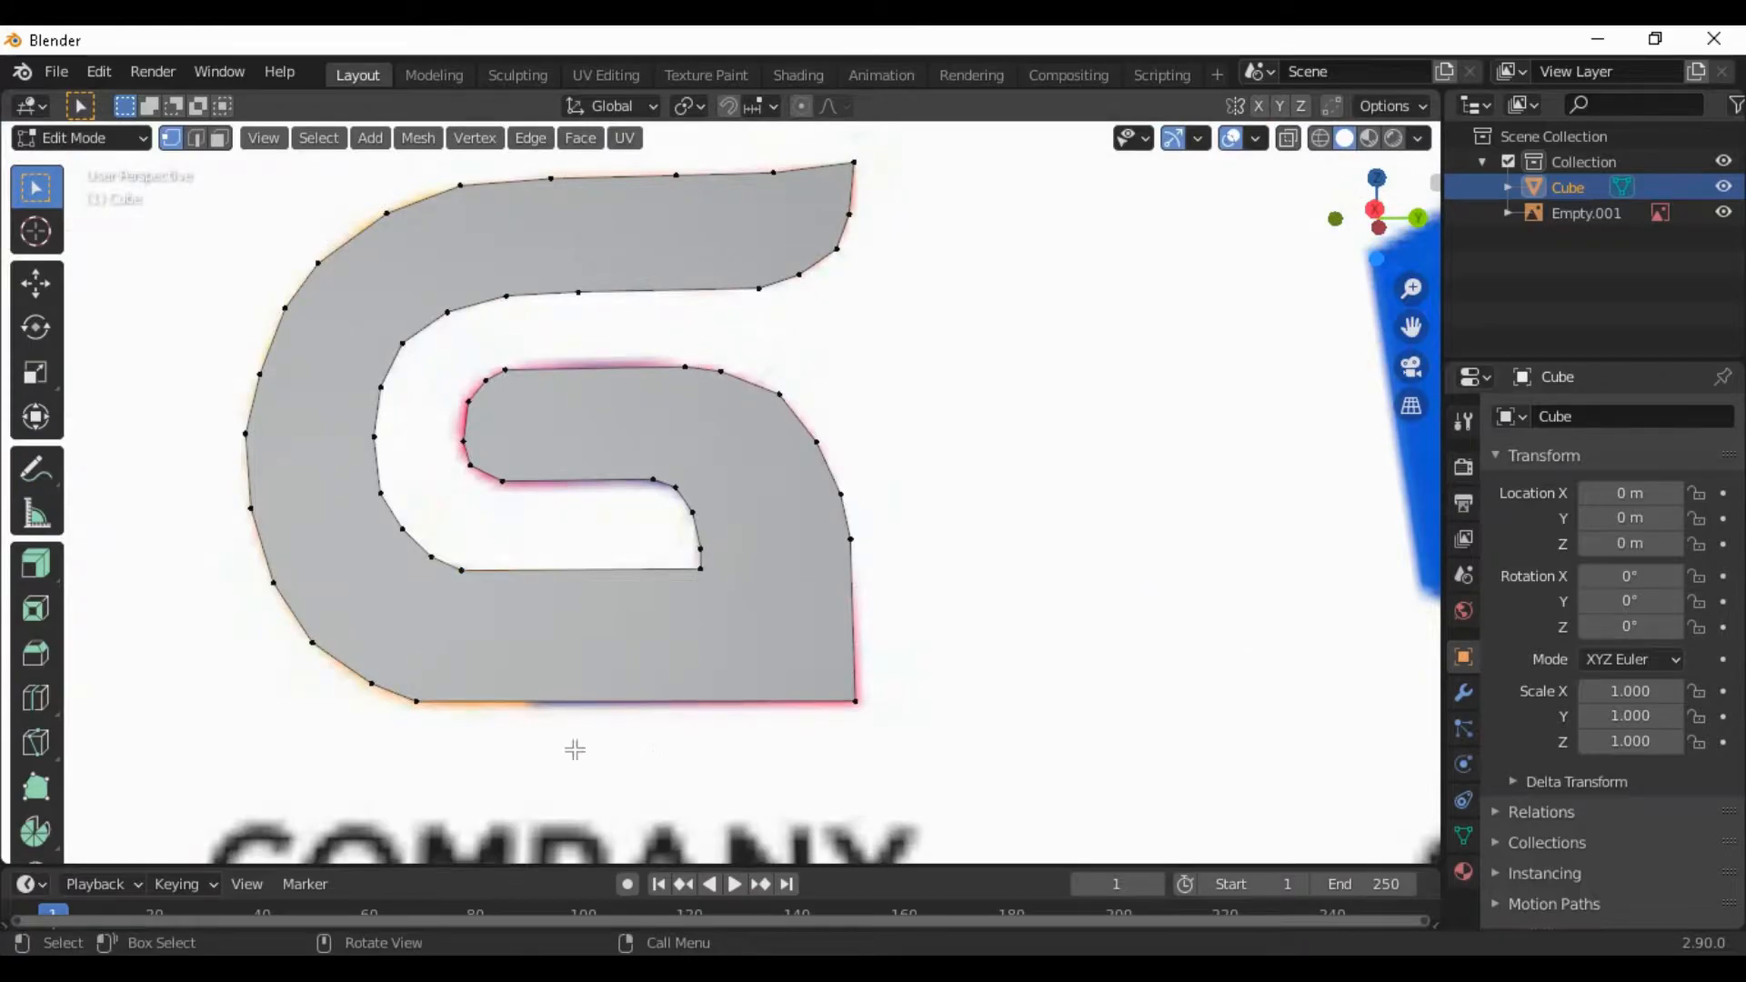
{"action": "left_click_drag", "start_coordinate": [403, 696], "coordinate": [1011, 767]}
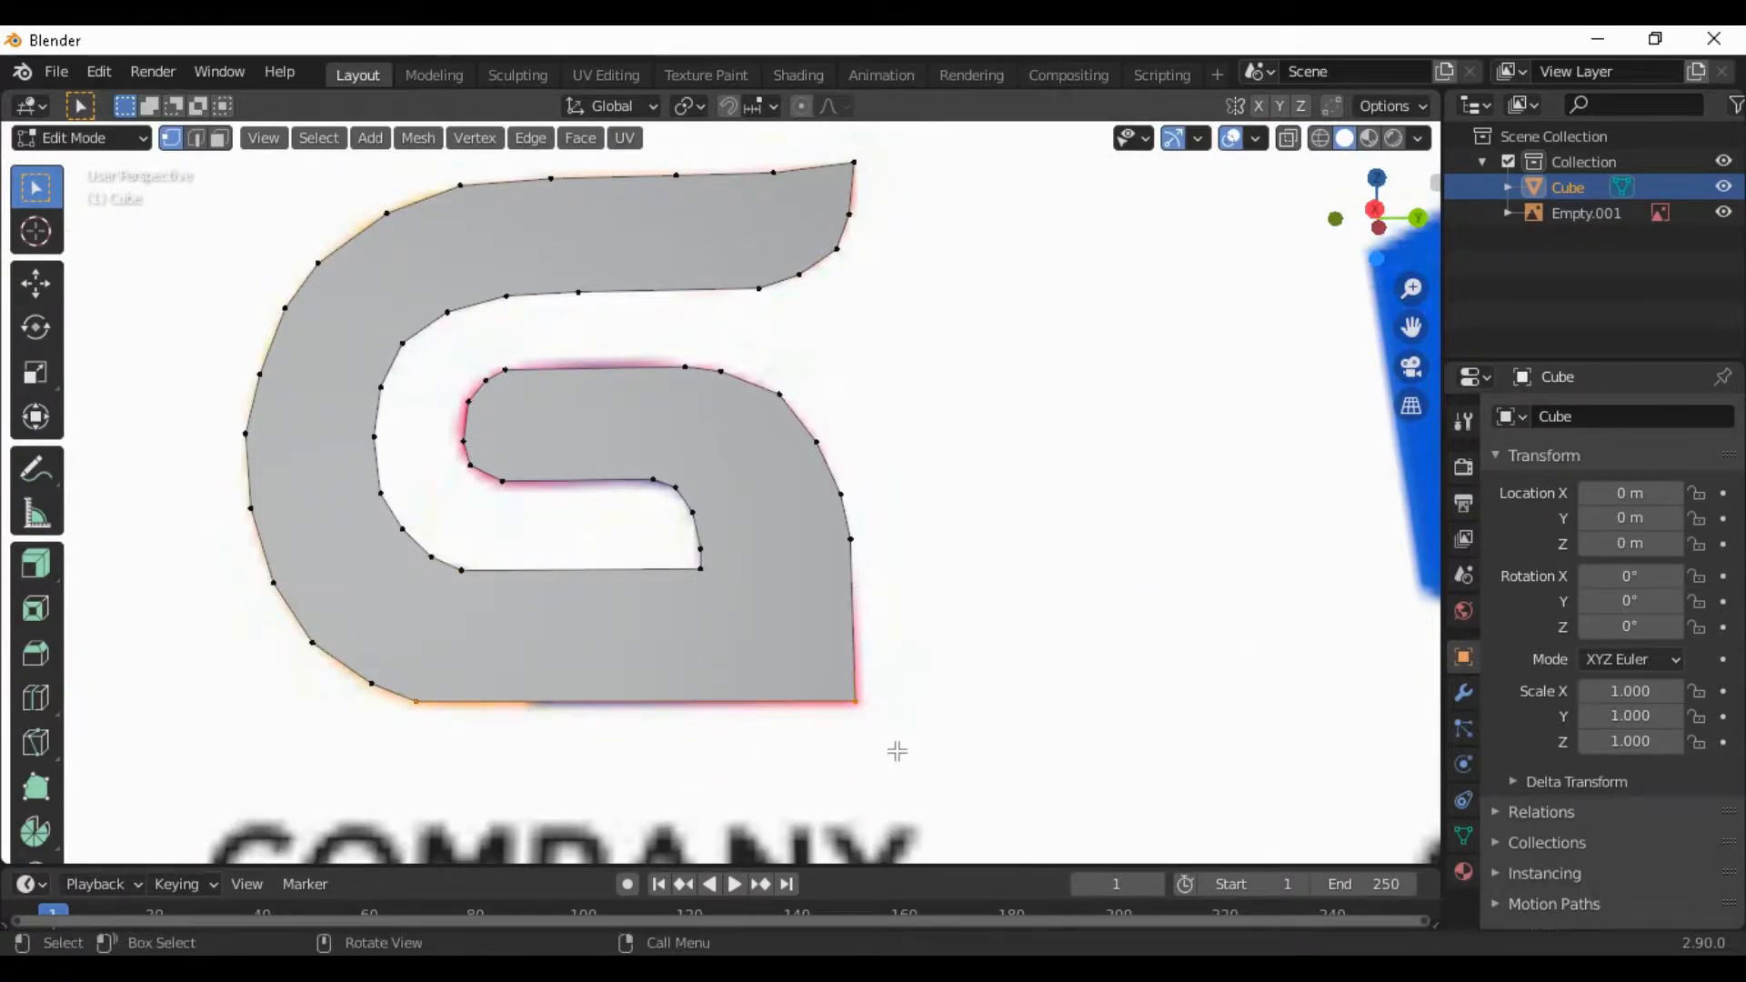
{"action": "right_click", "coordinate": [777, 710]}
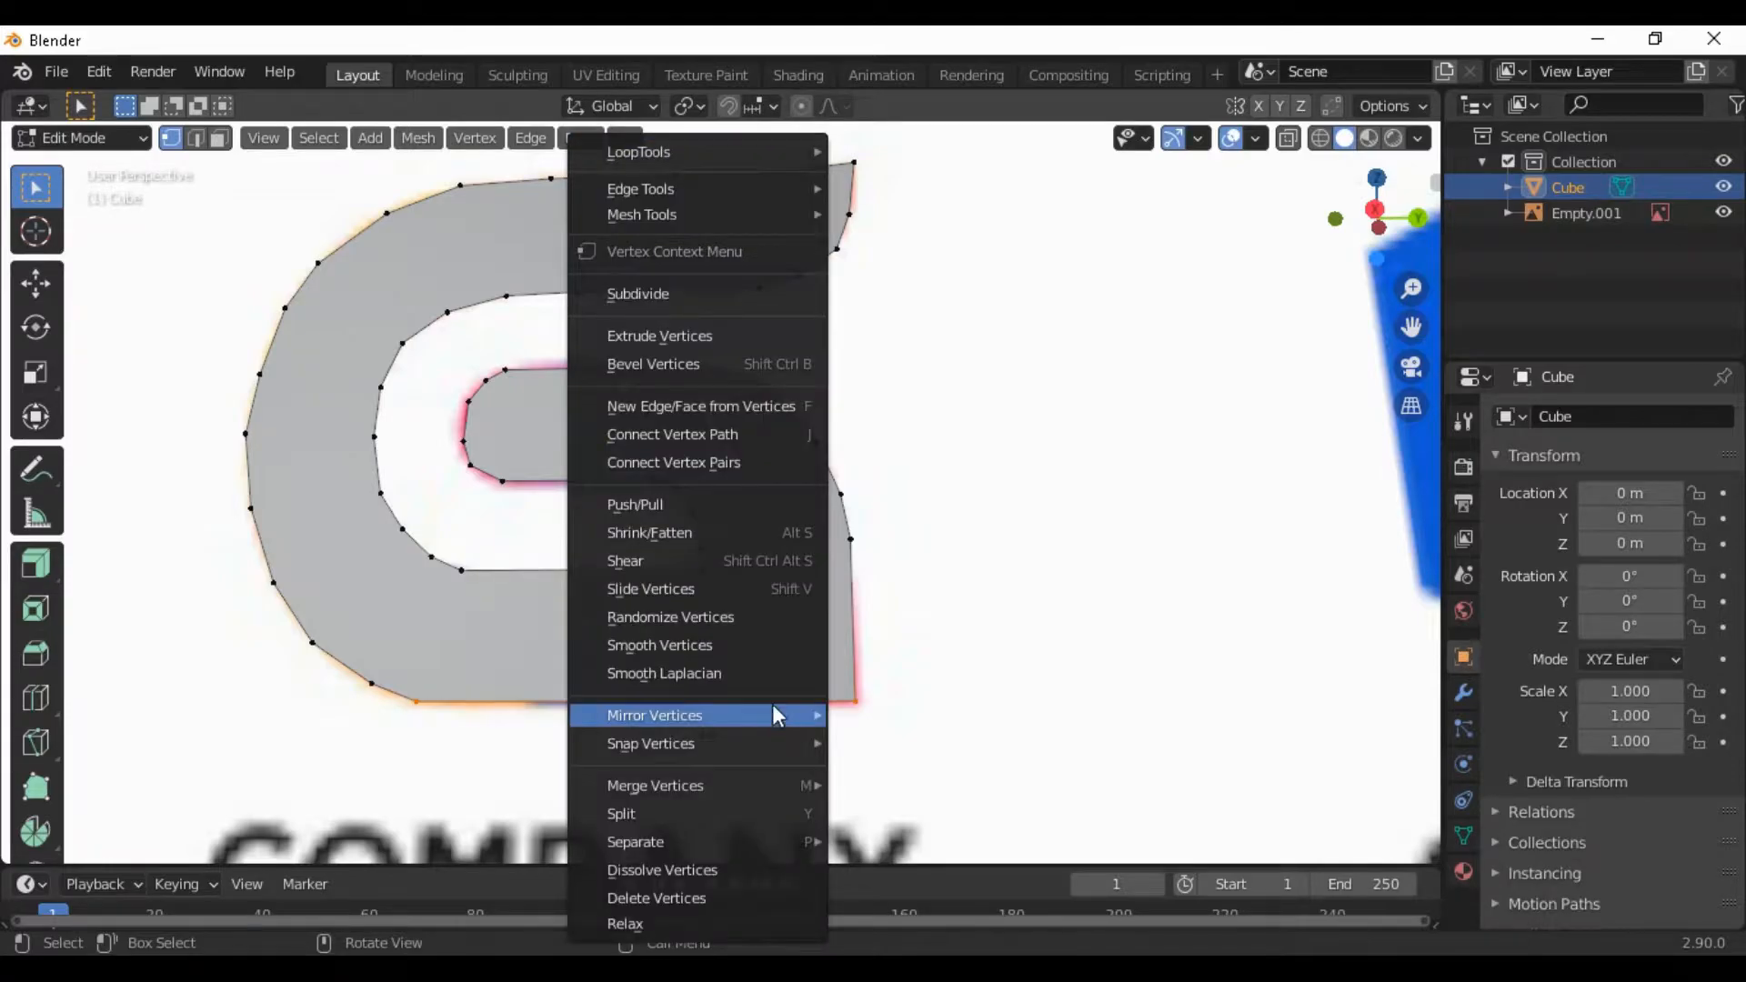
{"action": "left_click", "coordinate": [669, 295]}
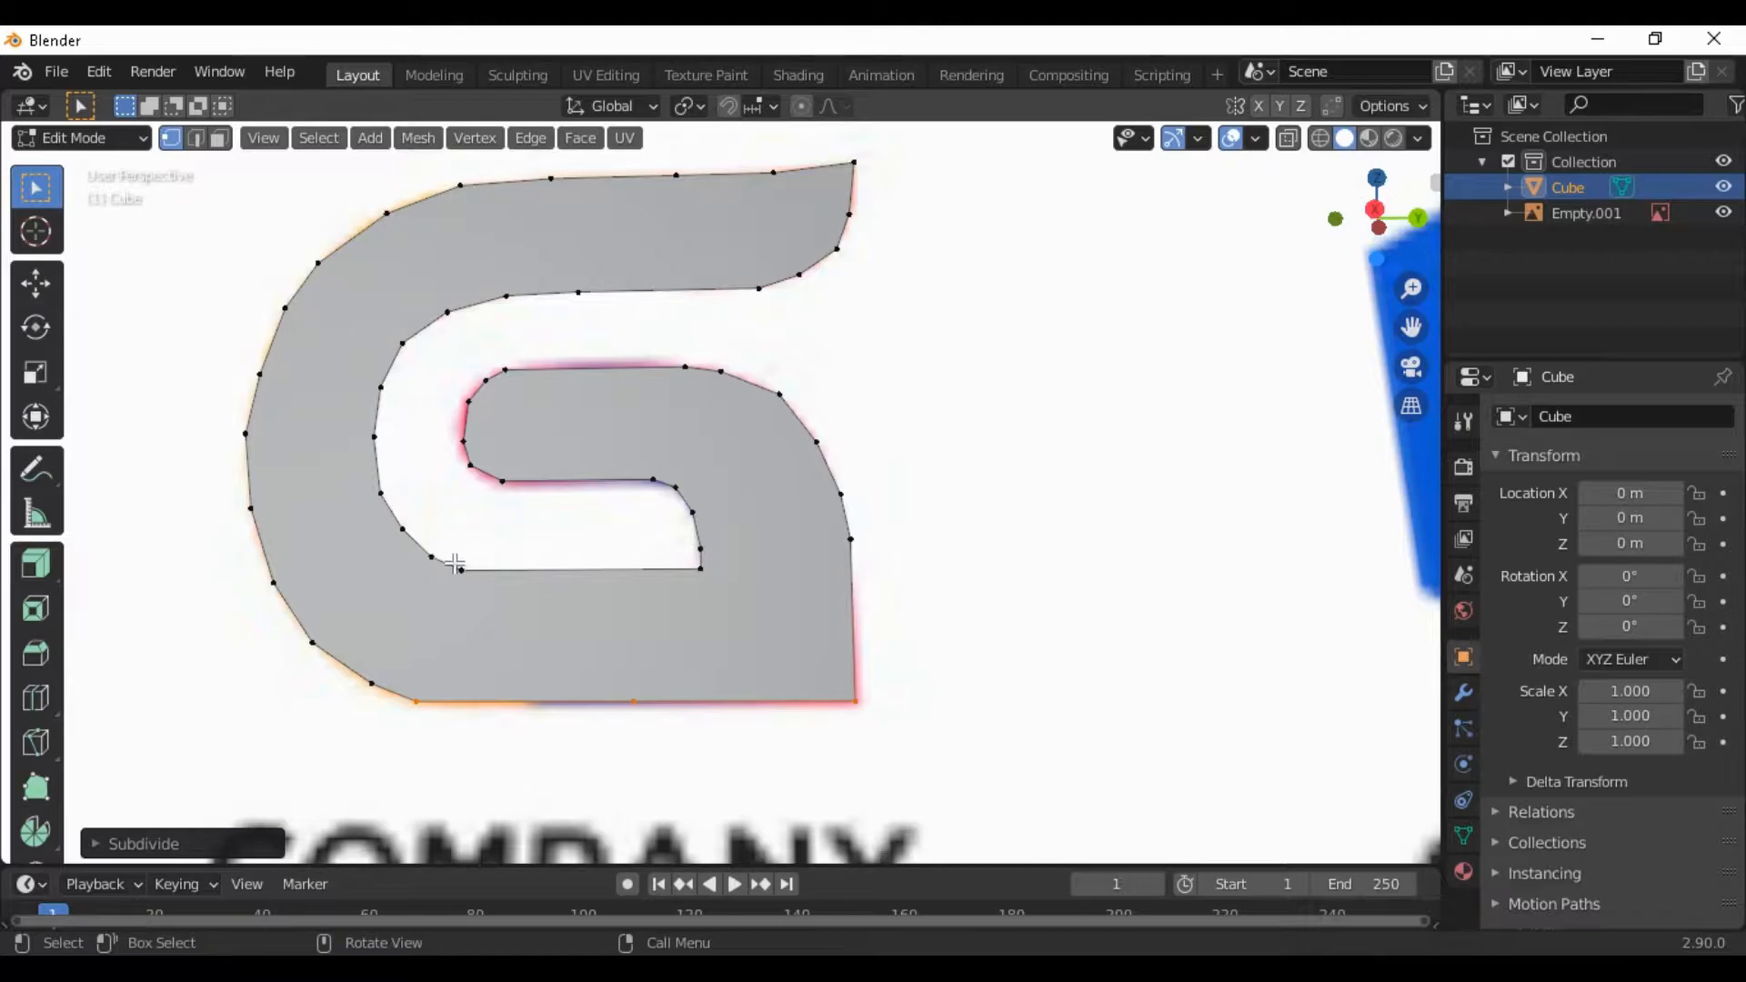
Subdivide the G's flat inner bottom edge between its two end vertices
{"action": "left_click_drag", "start_coordinate": [455, 564], "coordinate": [720, 607]}
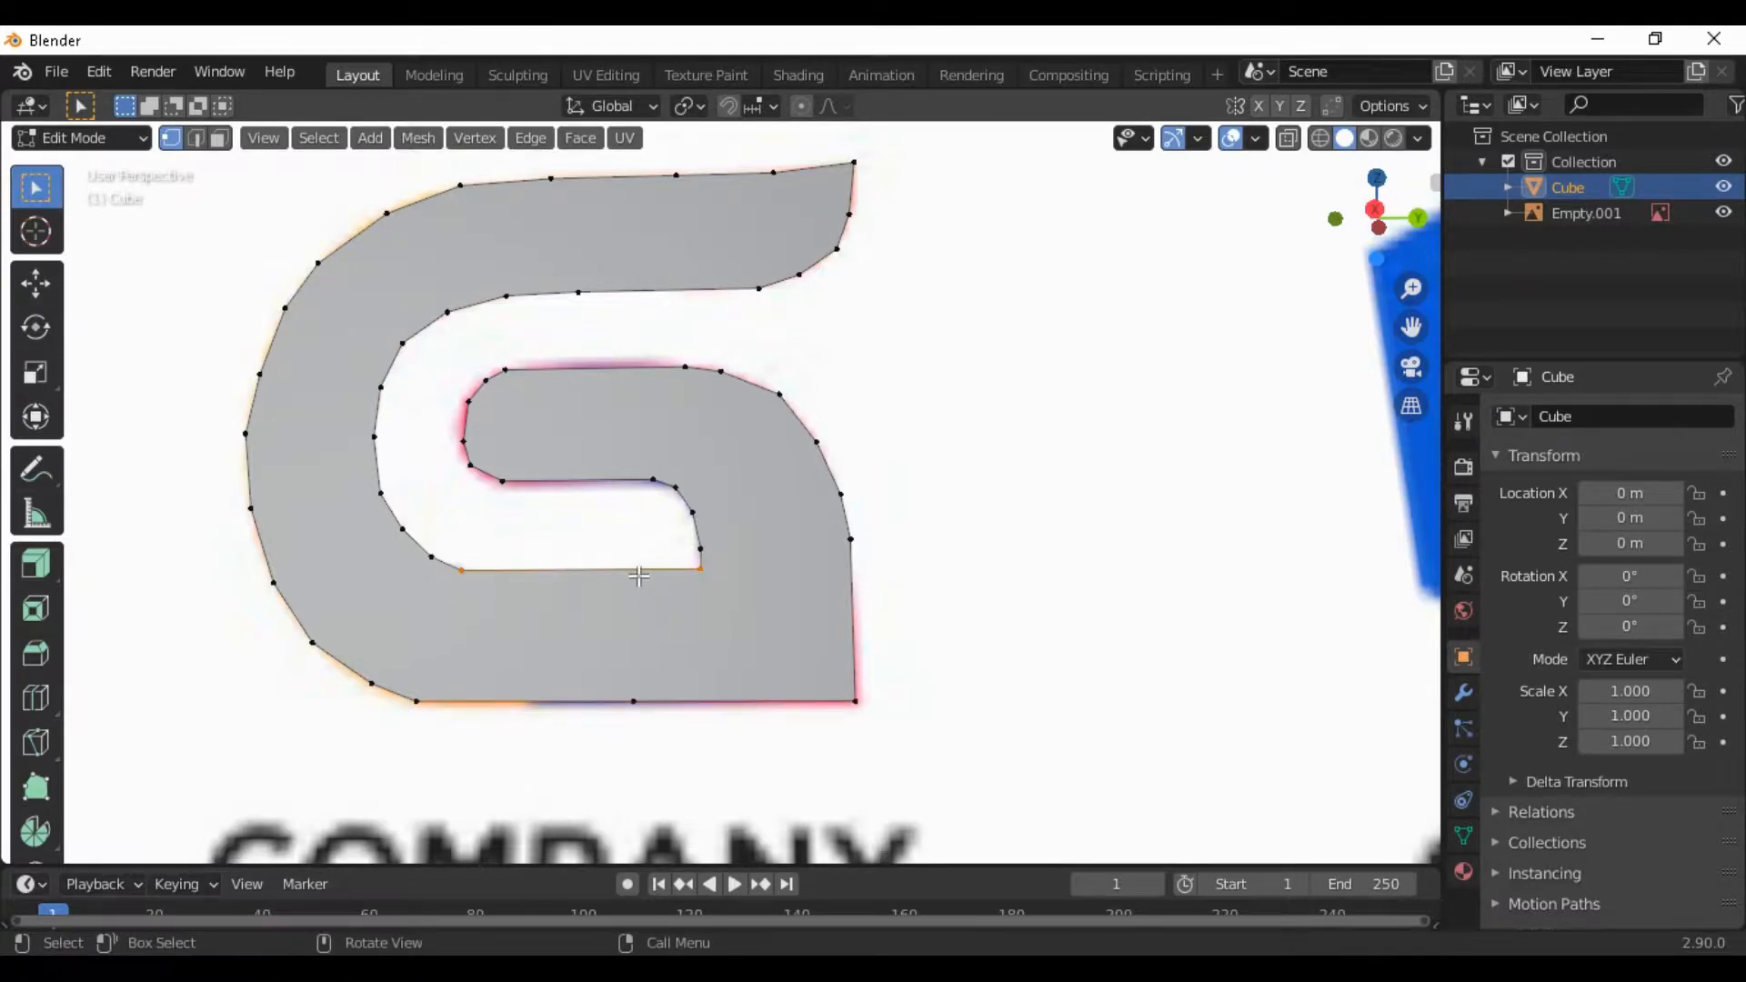
{"action": "right_click", "coordinate": [639, 572]}
{"action": "left_click", "coordinate": [614, 302]}
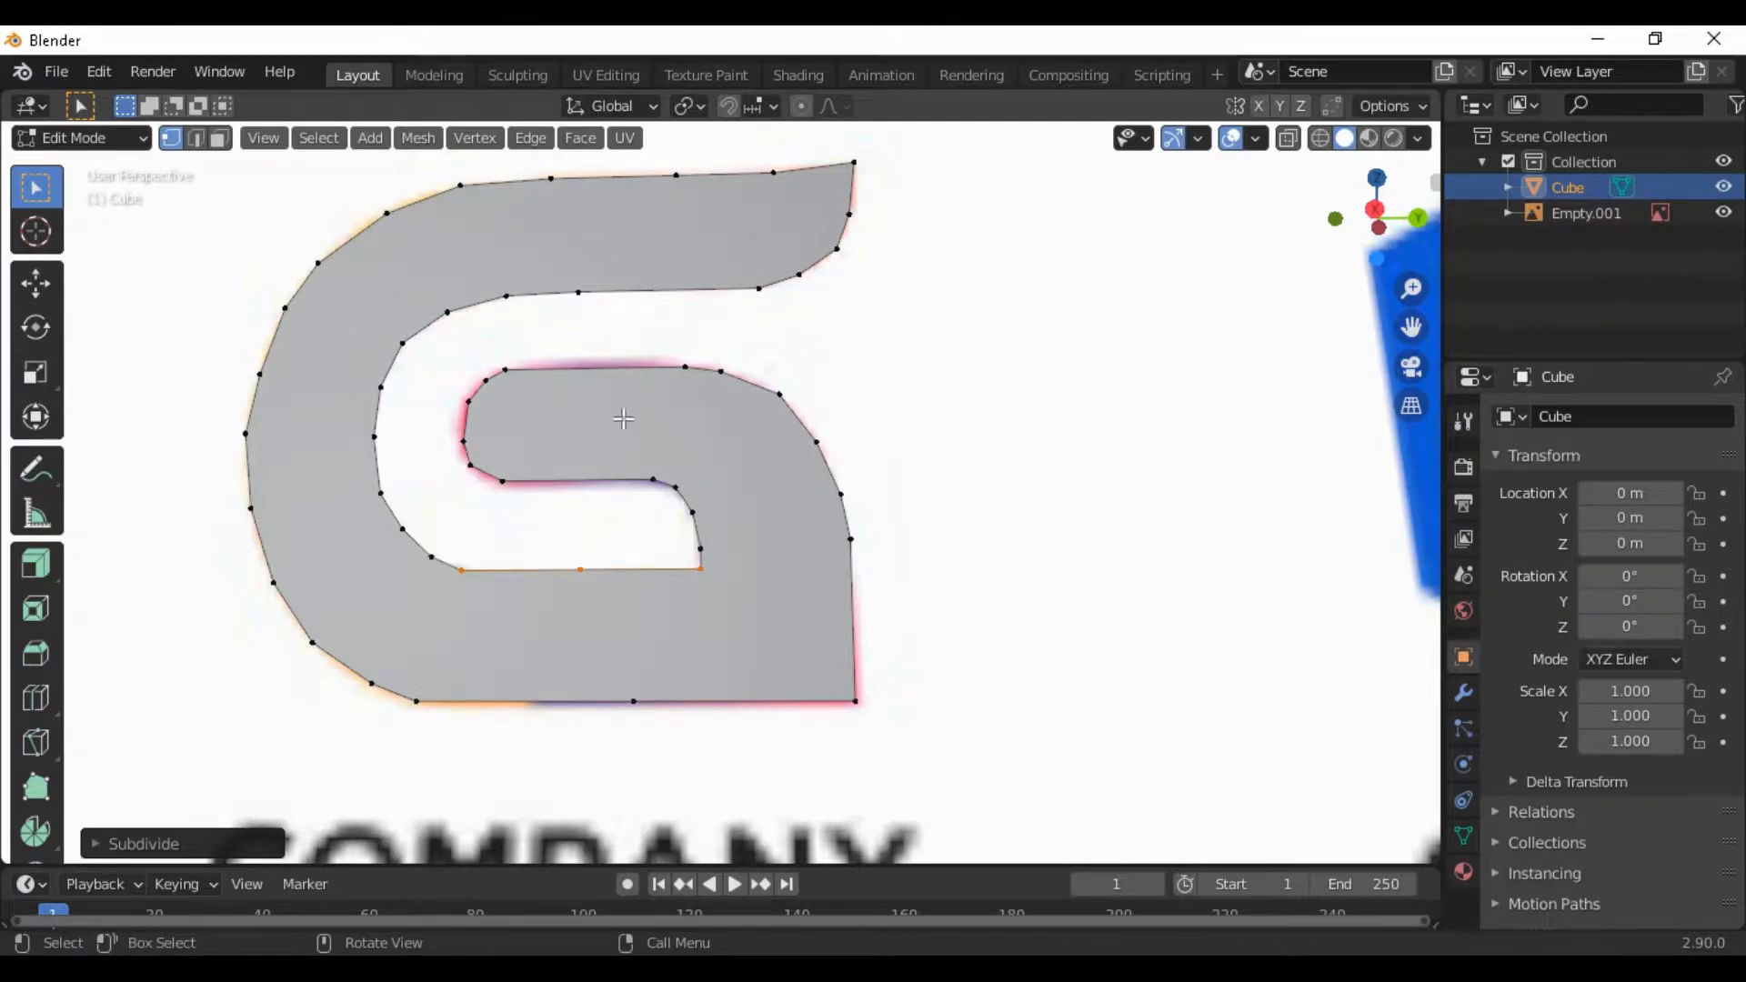
Subdivide the straight upper edge and the straight lower edge of the G's middle bar
{"action": "left_click_drag", "start_coordinate": [495, 353], "coordinate": [700, 381]}
{"action": "right_click", "coordinate": [674, 367]}
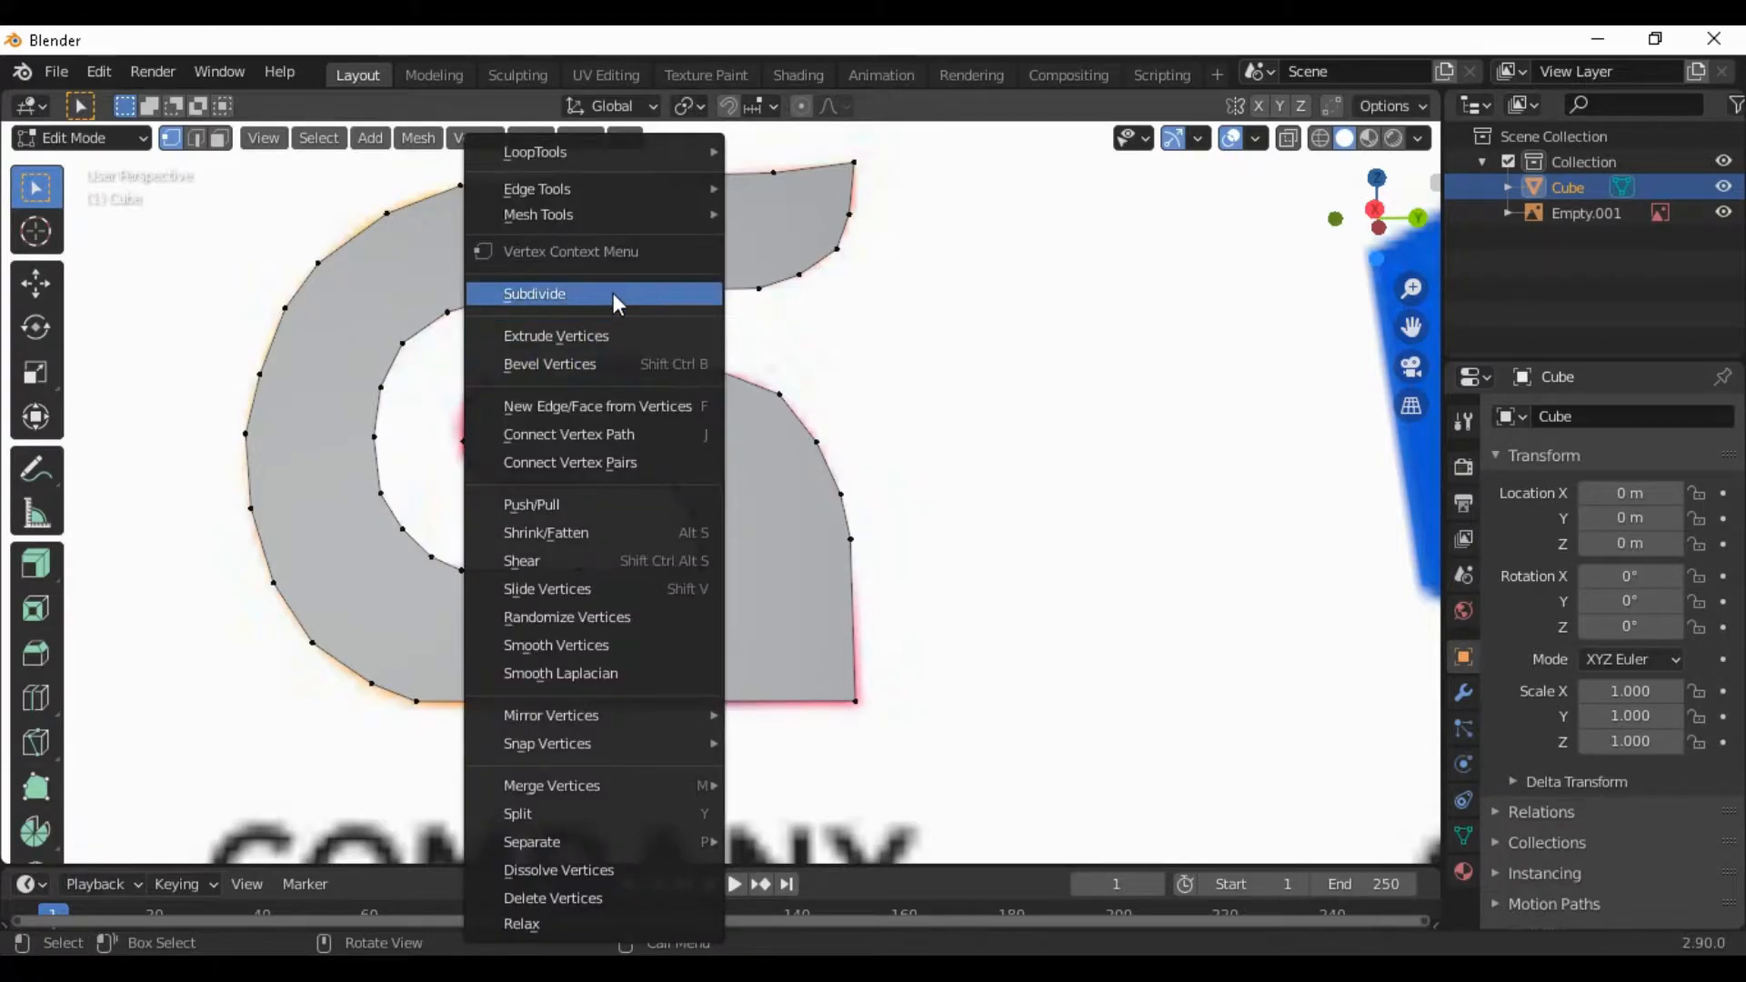
{"action": "key", "text": "Return"}
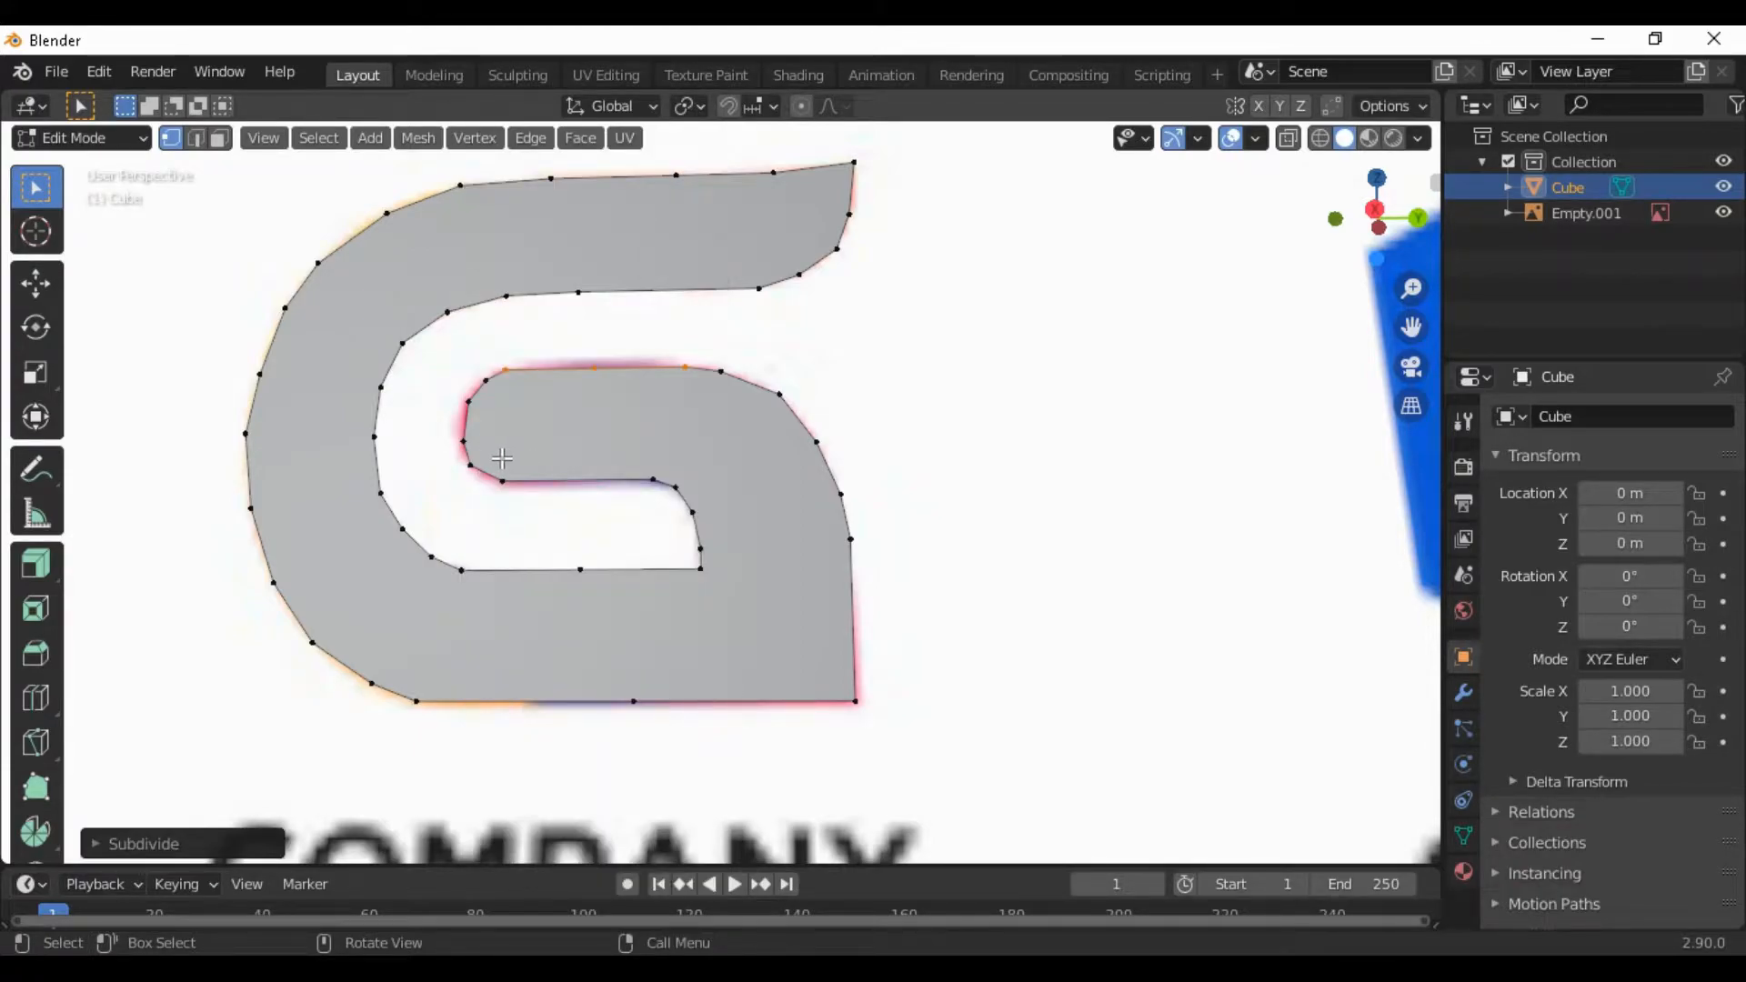
{"action": "left_click_drag", "start_coordinate": [498, 469], "coordinate": [669, 509]}
{"action": "right_click", "coordinate": [591, 486]}
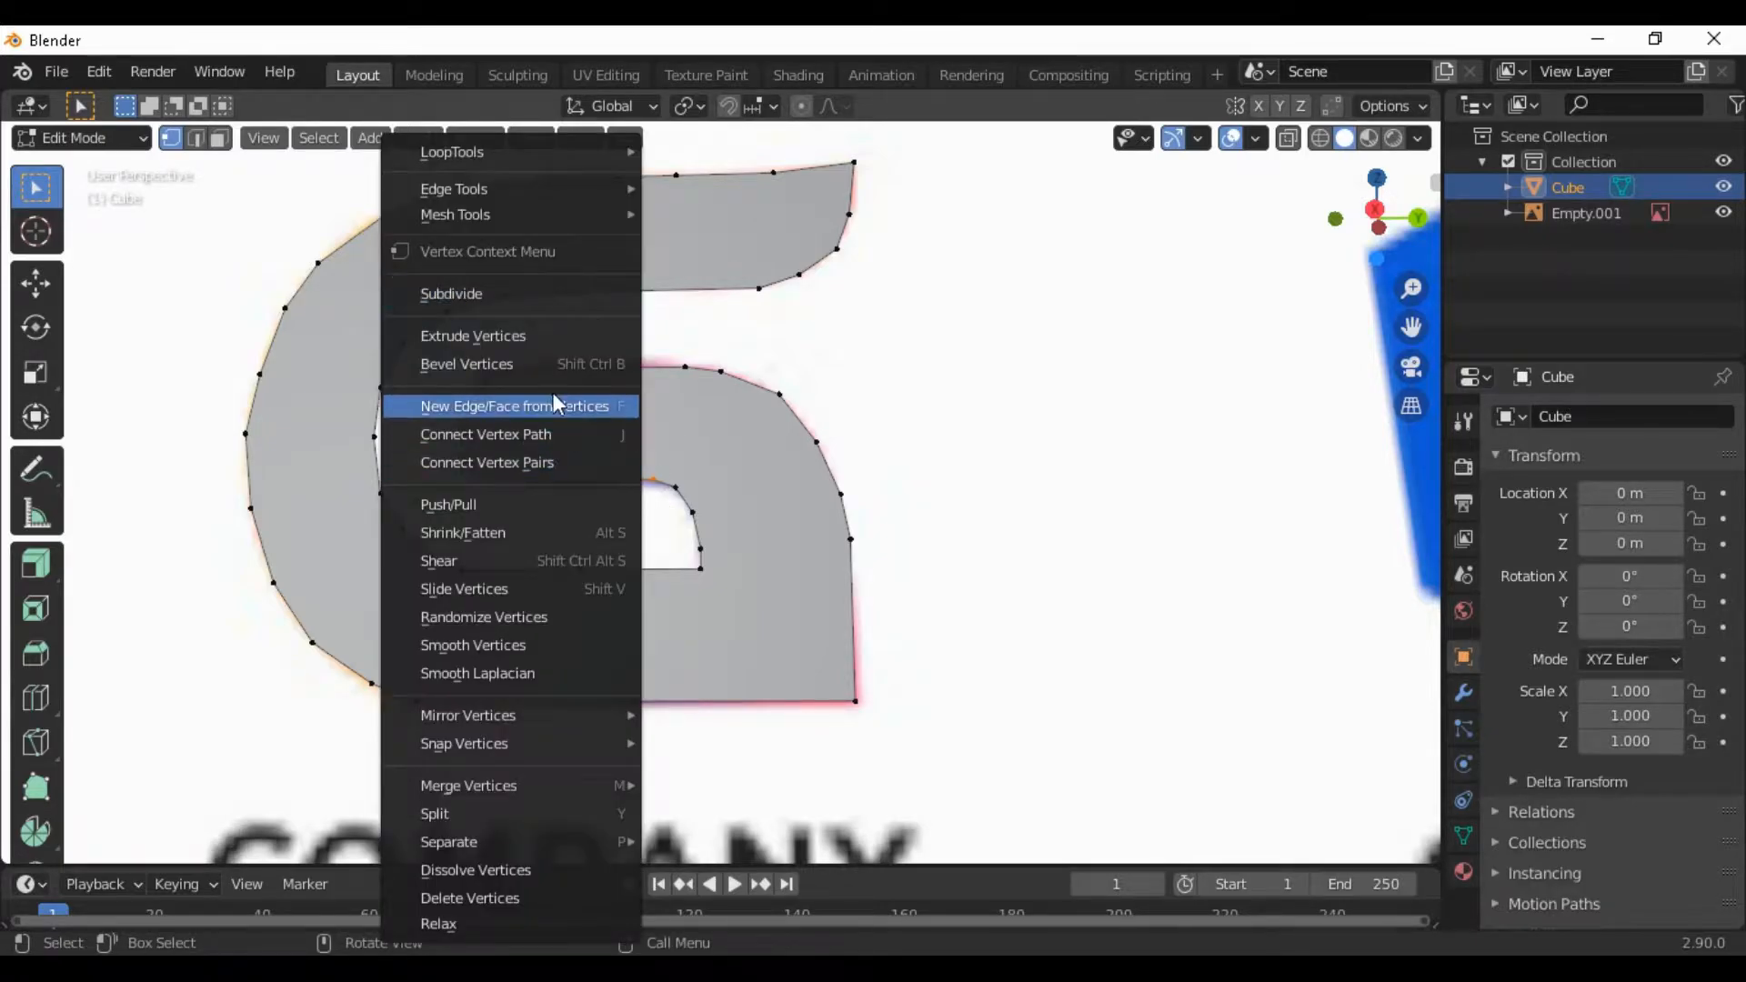
{"action": "left_click", "coordinate": [549, 303]}
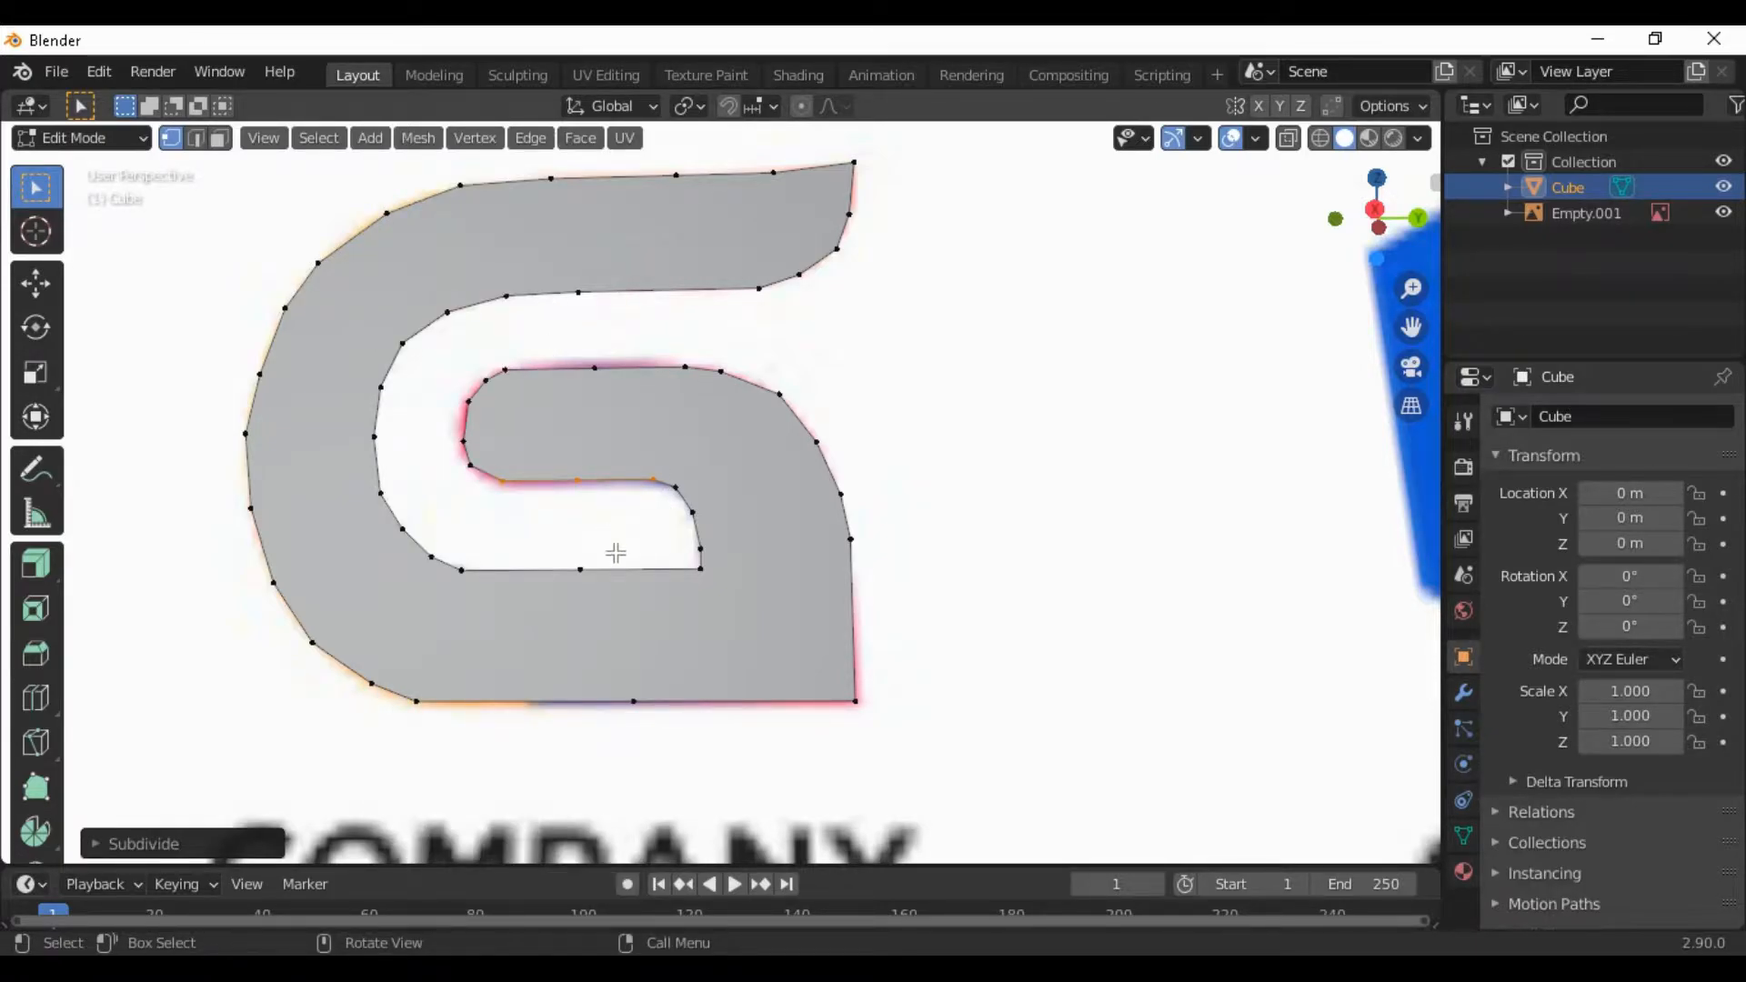
{"action": "left_click", "coordinate": [1078, 607]}
Select the whole G face and inset it slightly to form a thin border around the outline
{"action": "scroll", "coordinate": [1083, 607], "scroll_direction": "down", "scroll_amount": 3}
{"action": "scroll", "coordinate": [952, 637], "scroll_direction": "up", "scroll_amount": 1}
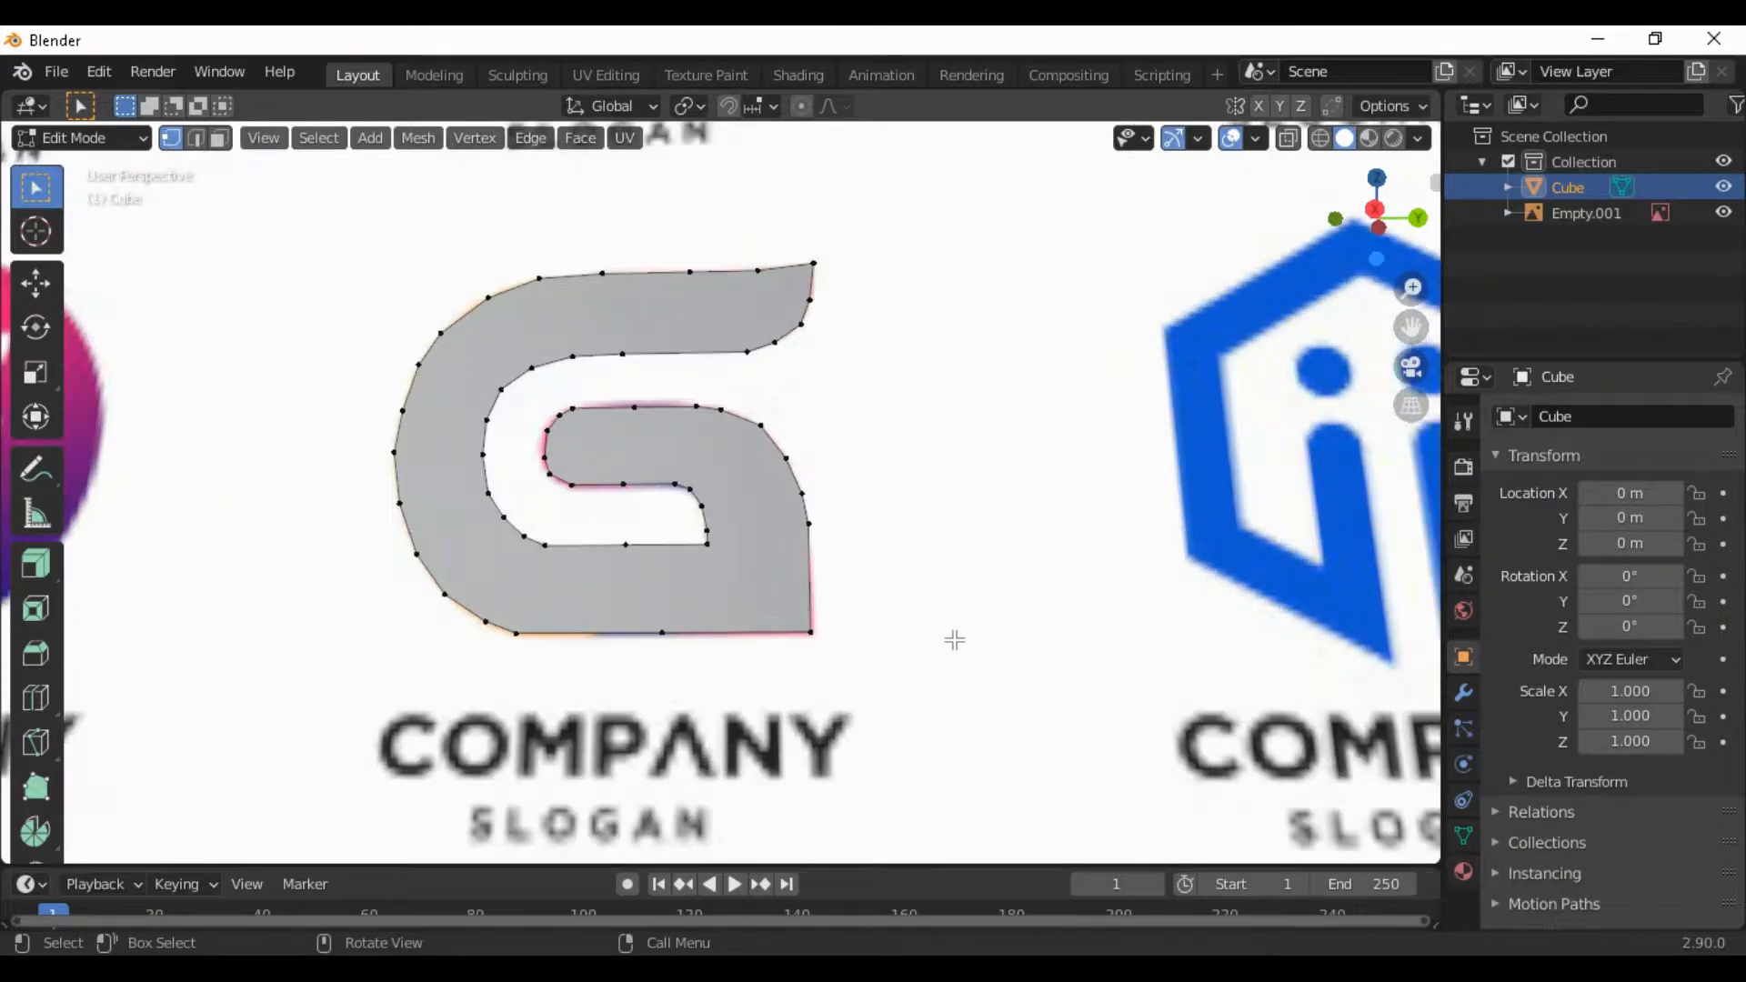
{"action": "scroll", "coordinate": [952, 636], "scroll_direction": "down", "scroll_amount": 2}
{"action": "left_click_drag", "start_coordinate": [381, 273], "coordinate": [830, 591]}
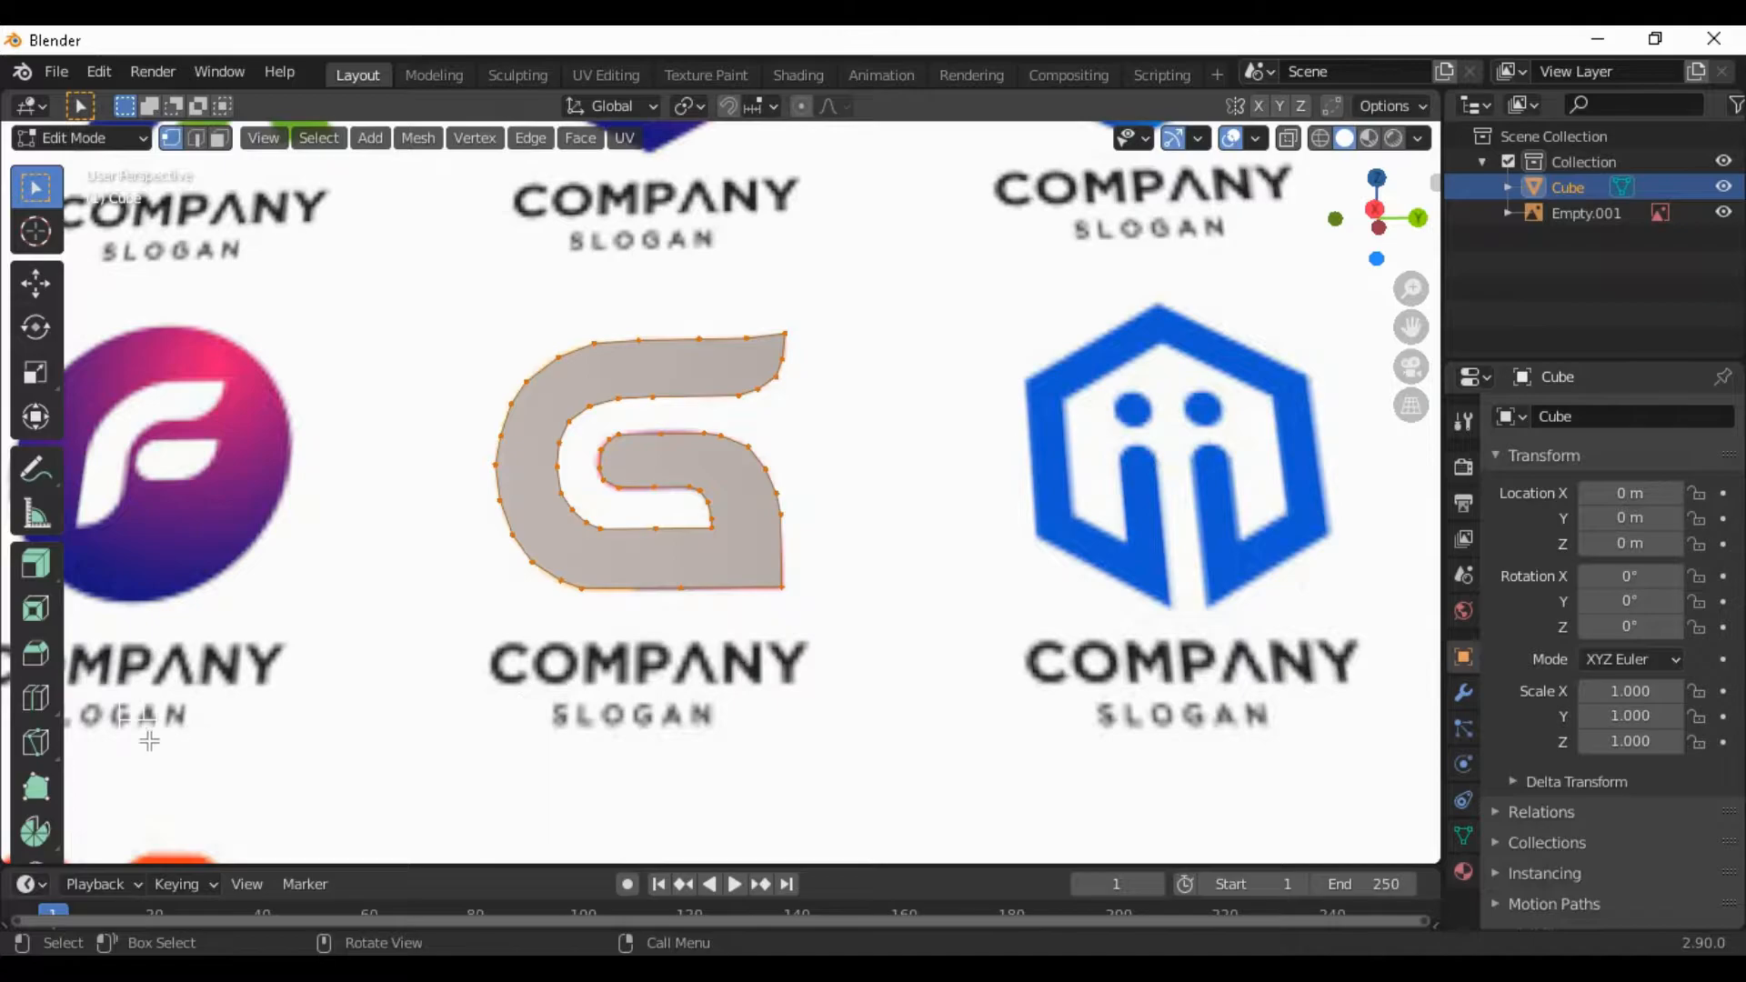
{"action": "left_click", "coordinate": [35, 607]}
{"action": "mouse_move", "coordinate": [682, 511]}
{"action": "left_mouse_down"}
{"action": "mouse_move", "coordinate": [664, 496]}
{"action": "mouse_move", "coordinate": [686, 546]}
{"action": "mouse_move", "coordinate": [643, 445]}
{"action": "mouse_move", "coordinate": [656, 489]}
{"action": "left_mouse_up"}
{"action": "scroll", "coordinate": [579, 451], "scroll_direction": "up", "scroll_amount": 4}
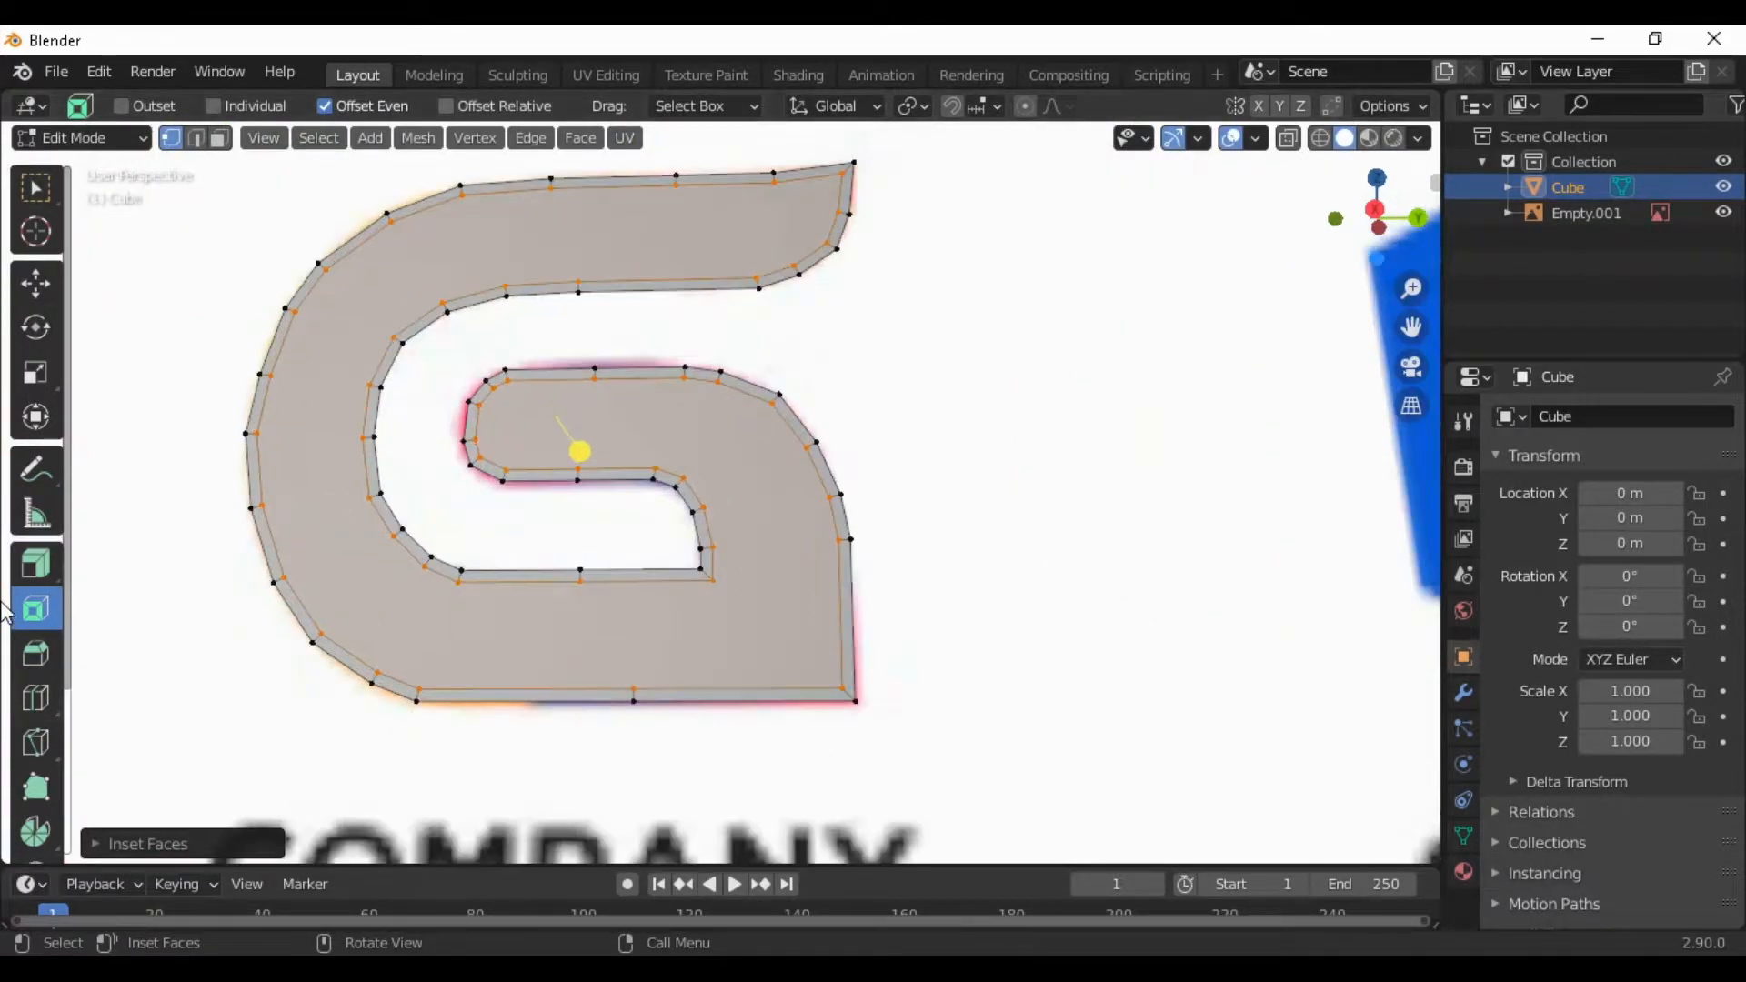
{"action": "left_click", "coordinate": [1127, 528]}
{"action": "scroll", "coordinate": [1114, 591], "scroll_direction": "up", "scroll_amount": 2}
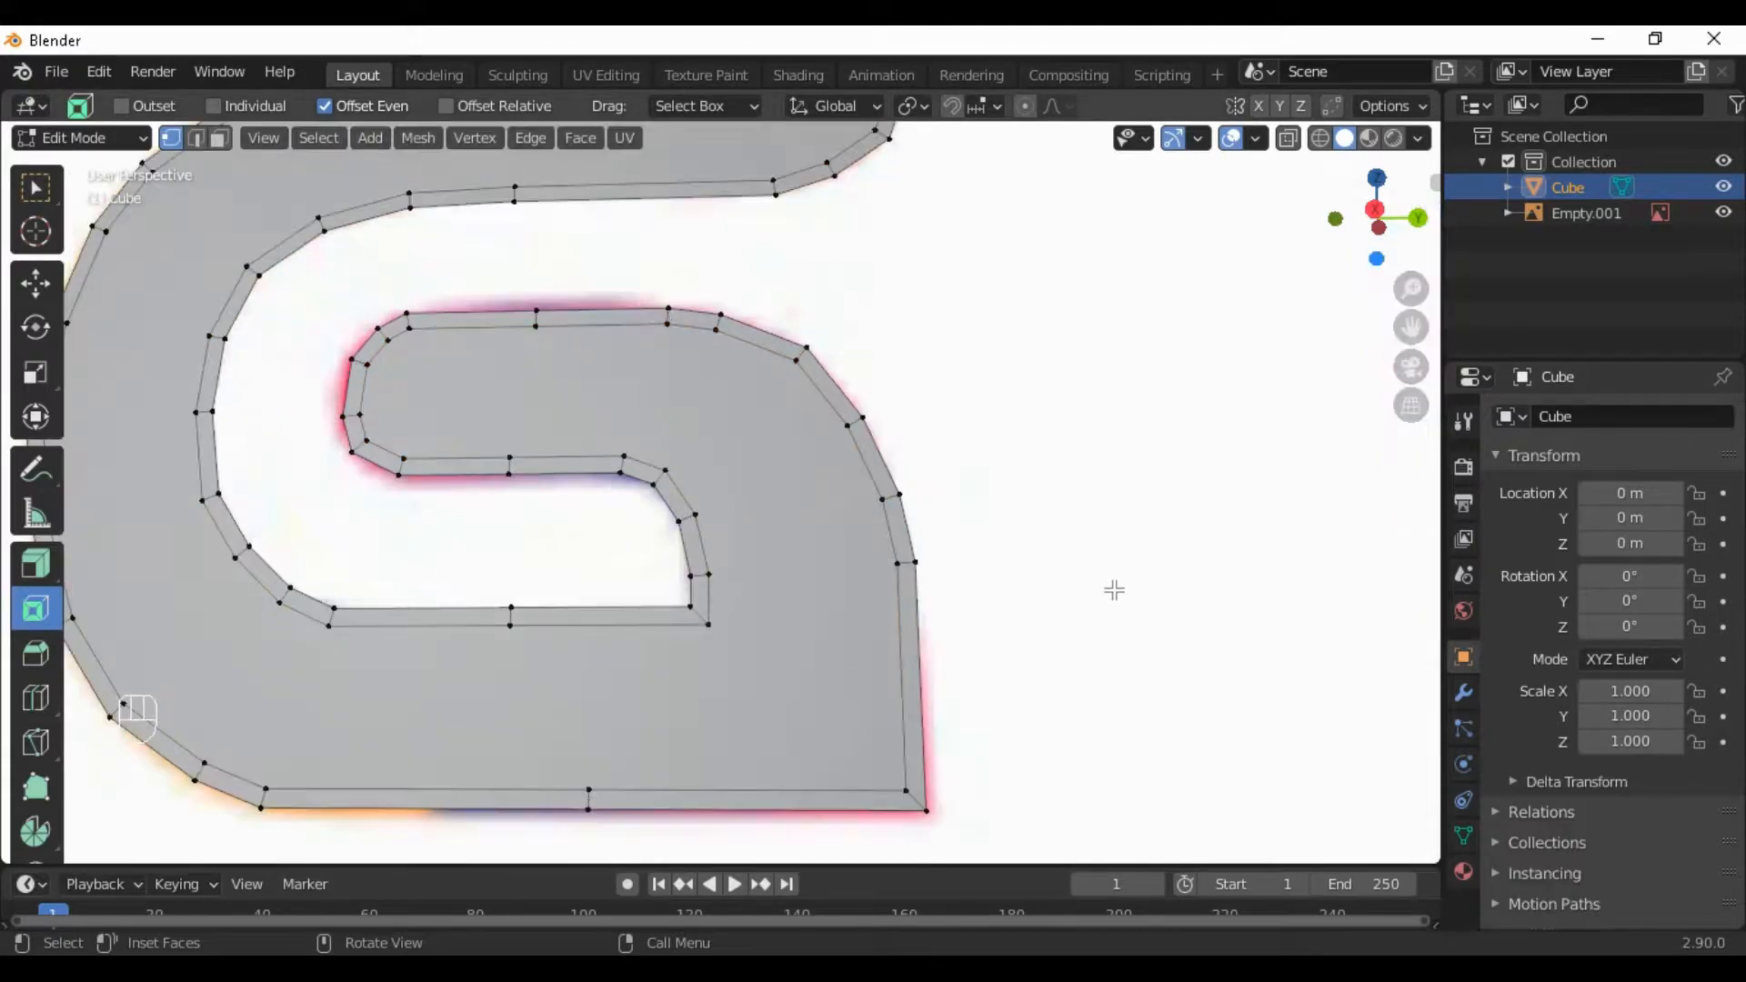
{"action": "scroll", "coordinate": [1114, 591], "scroll_direction": "down", "scroll_amount": 2}
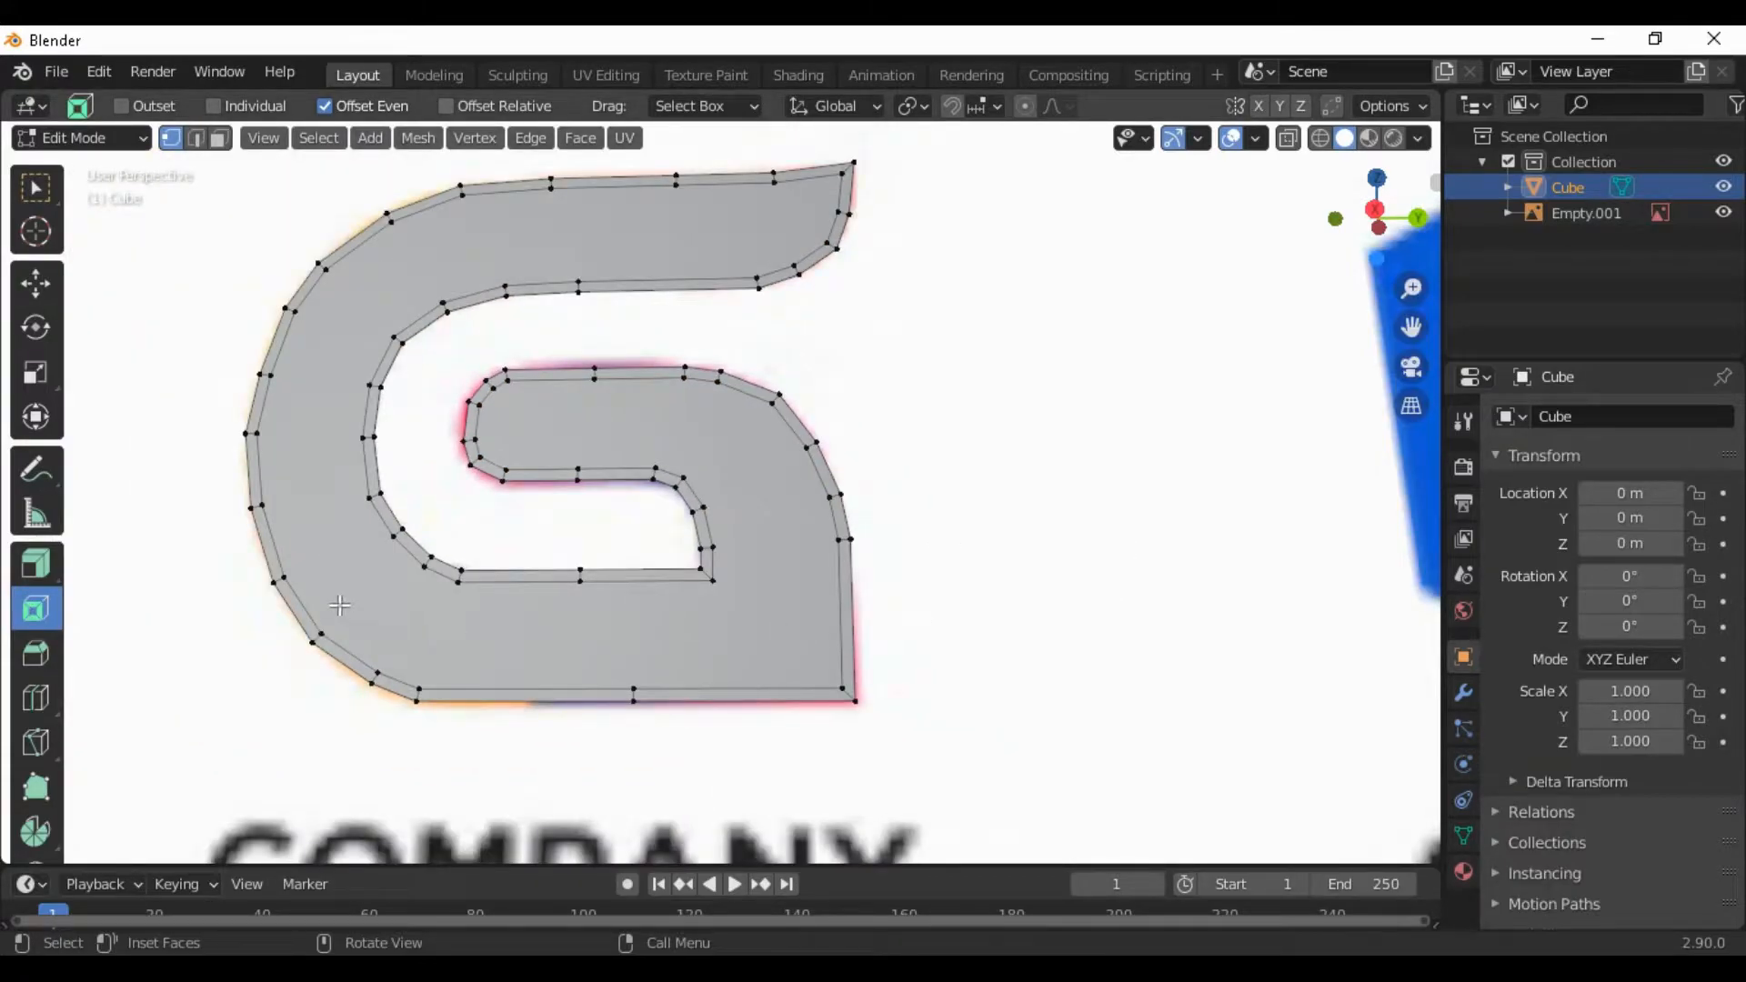
Switch to face selection and delete the large inner face of the G, keeping only the thin border
{"action": "key", "text": "Tab"}
{"action": "key", "text": "Tab"}
{"action": "left_click", "coordinate": [195, 138]}
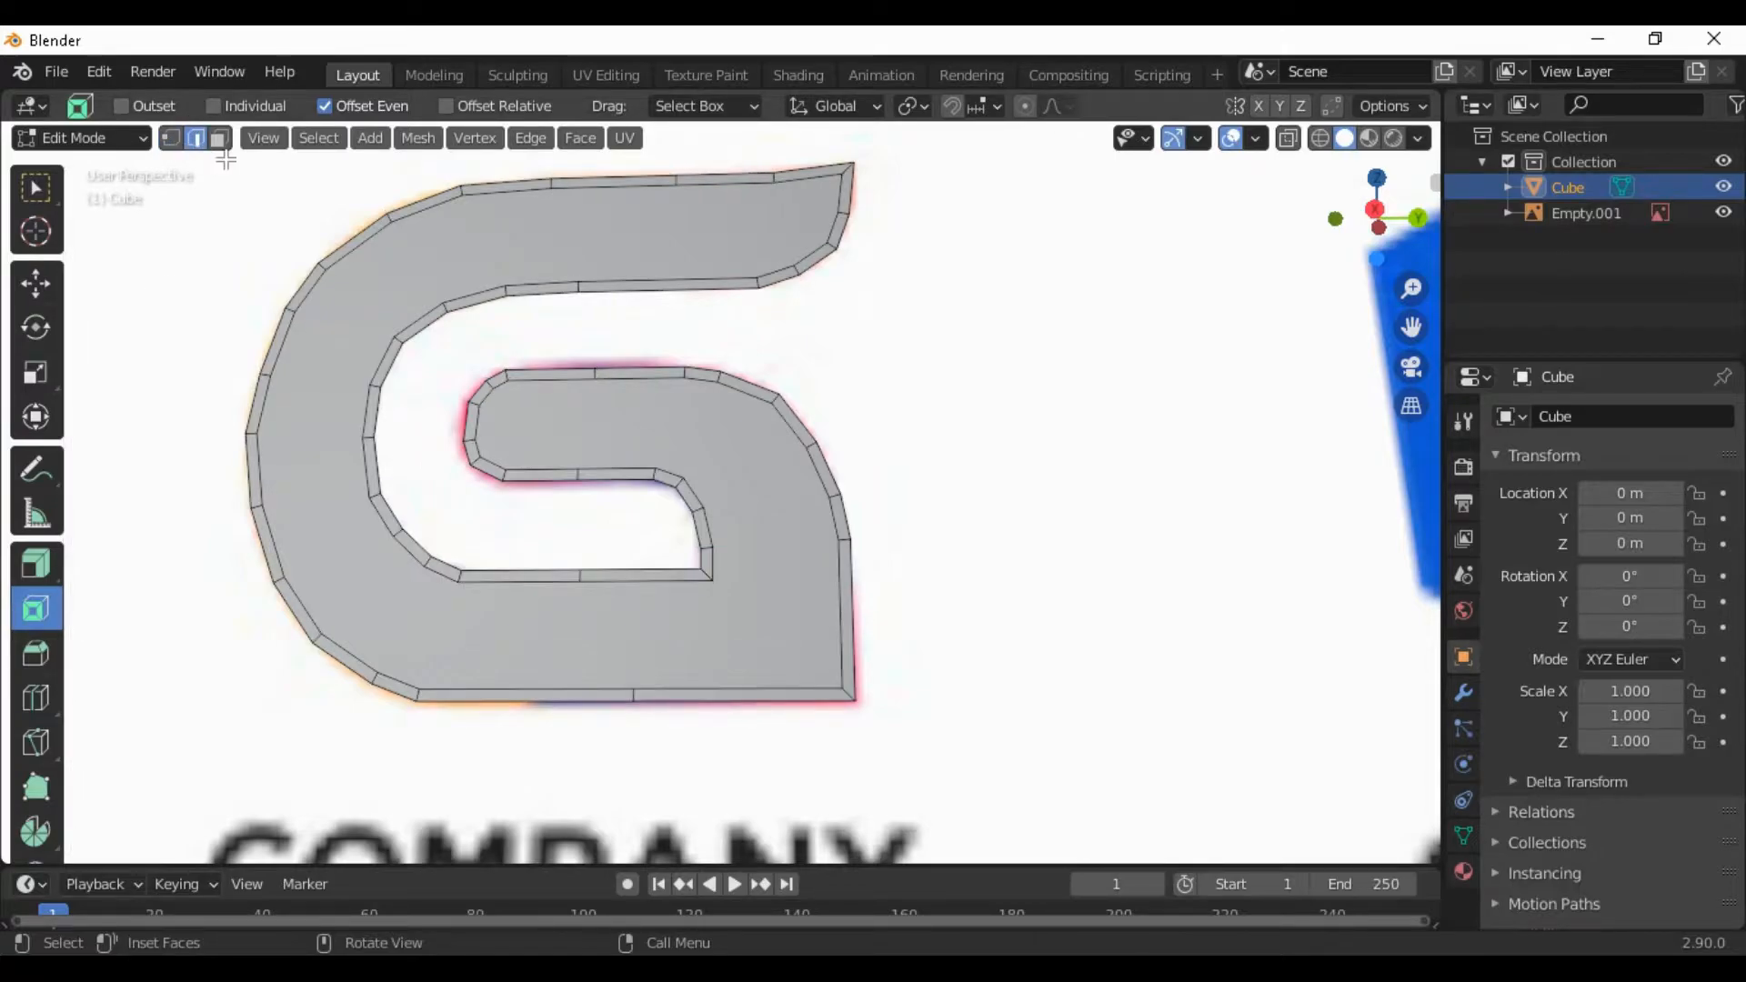
{"action": "left_click", "coordinate": [219, 139]}
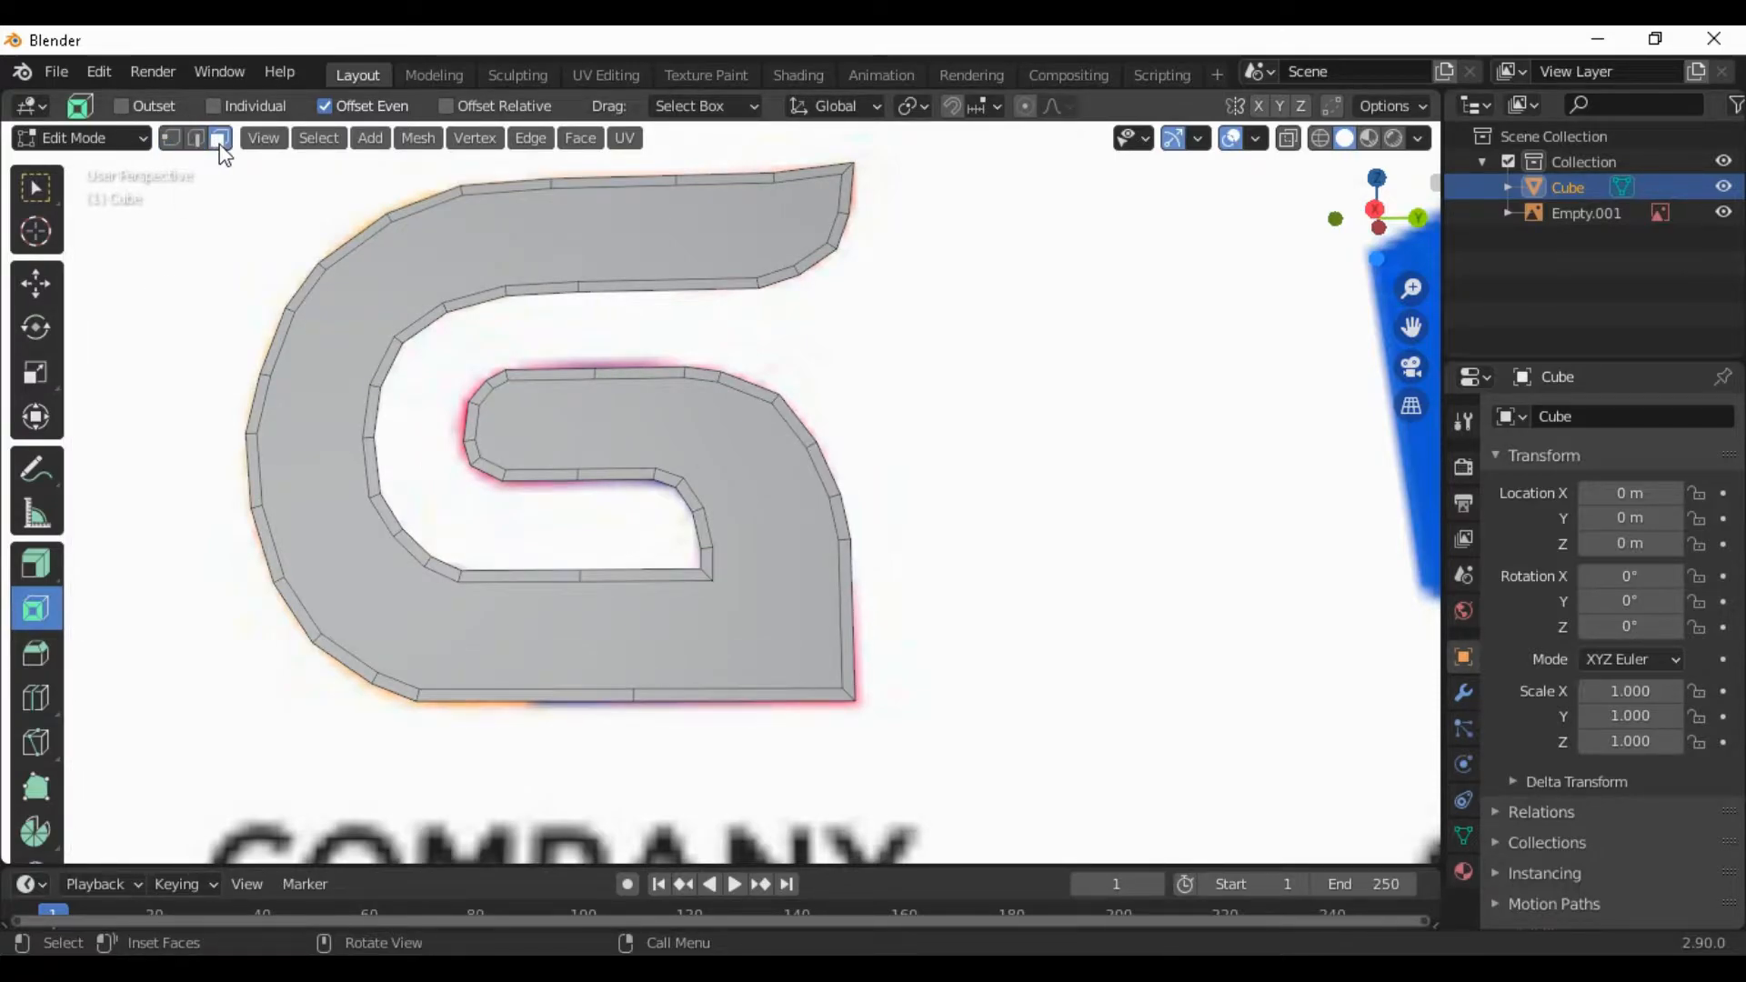
{"action": "left_click", "coordinate": [332, 414]}
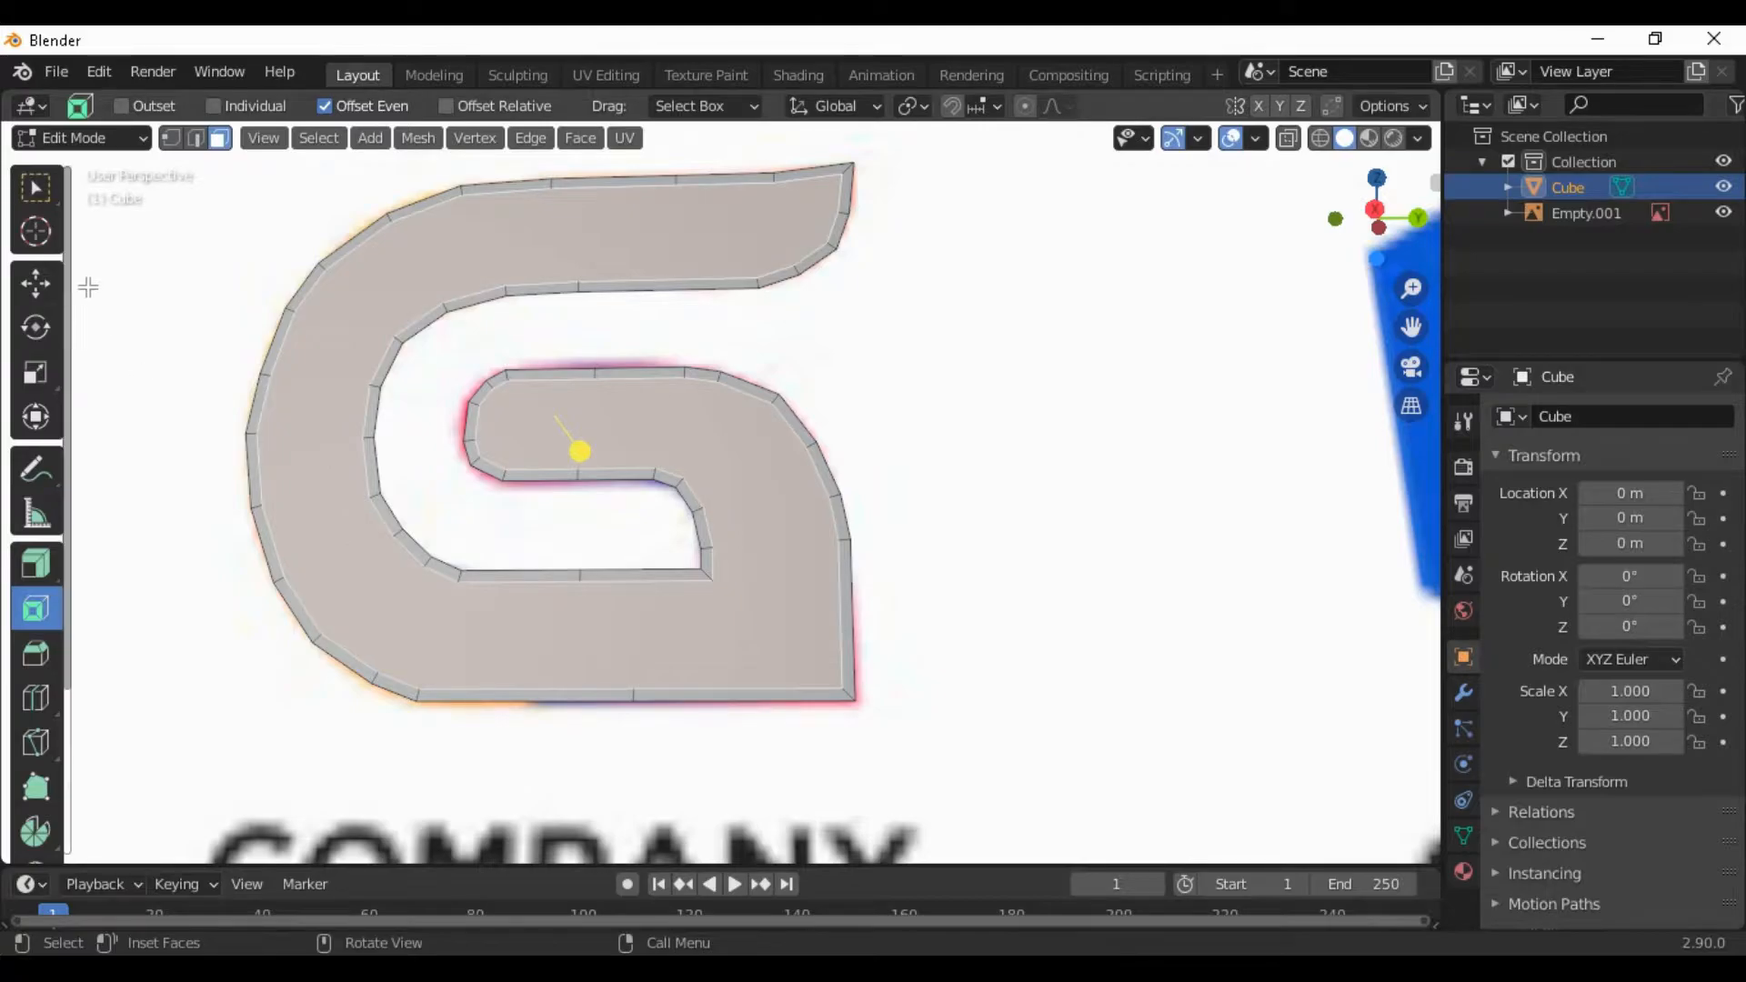
{"action": "left_click", "coordinate": [36, 186]}
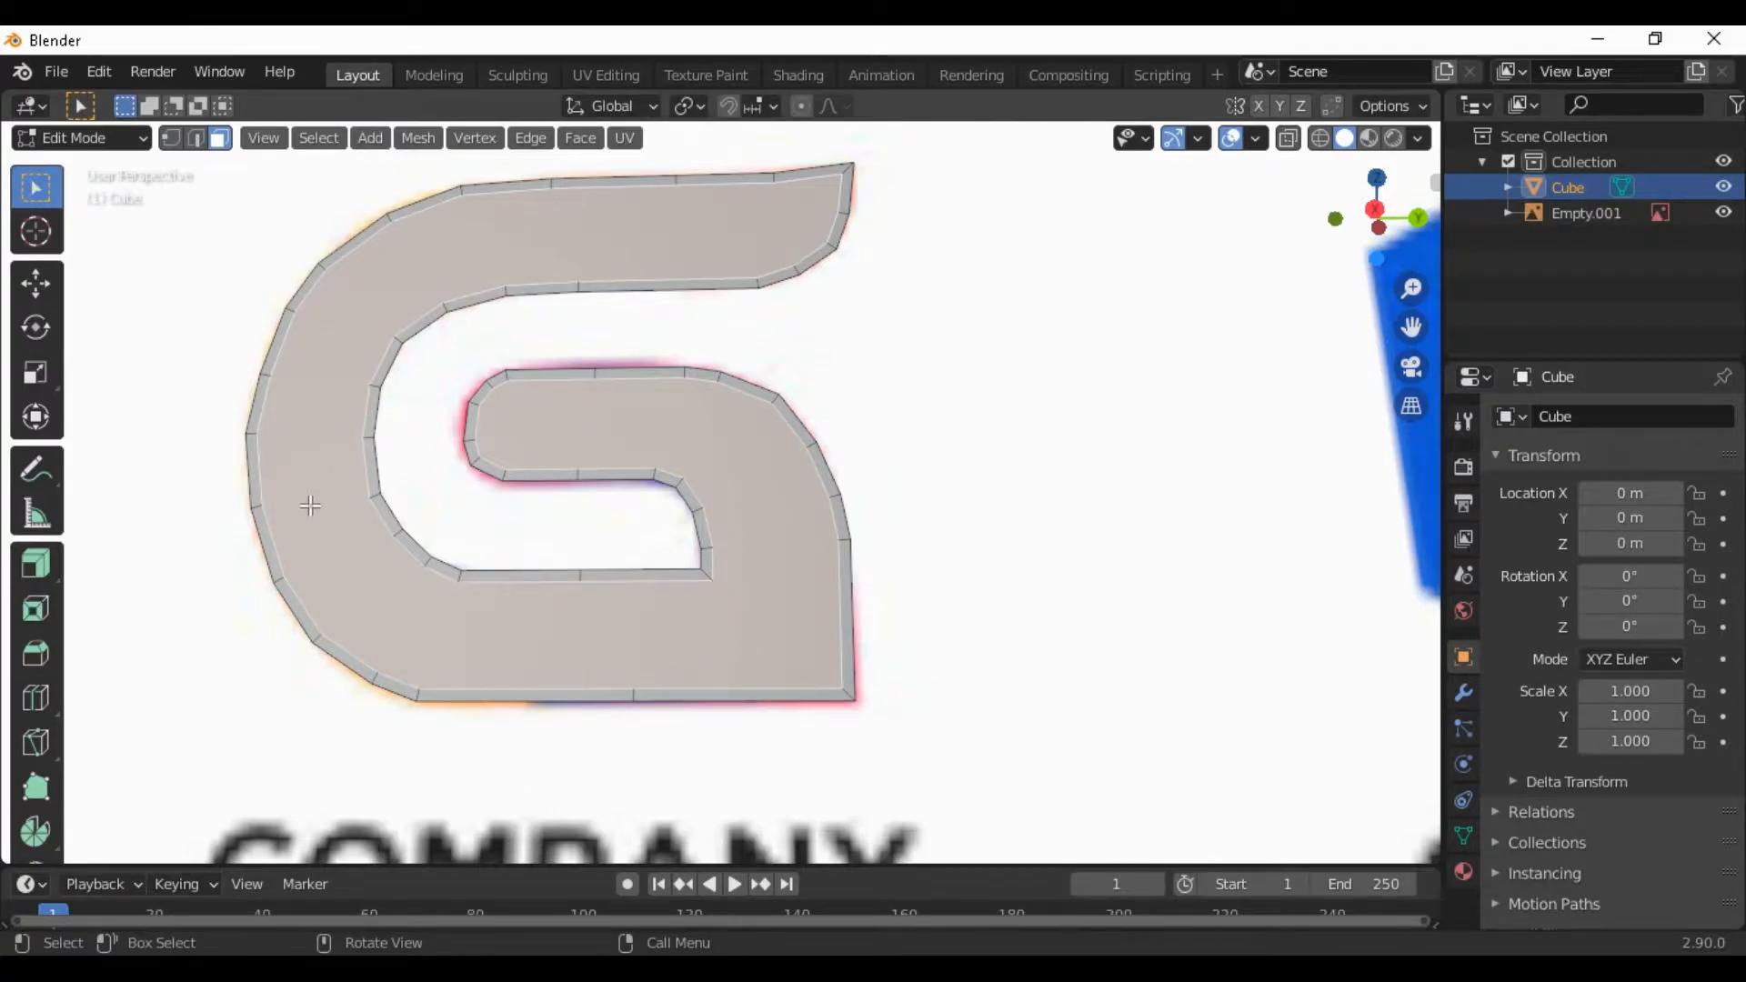
{"action": "key", "text": "x"}
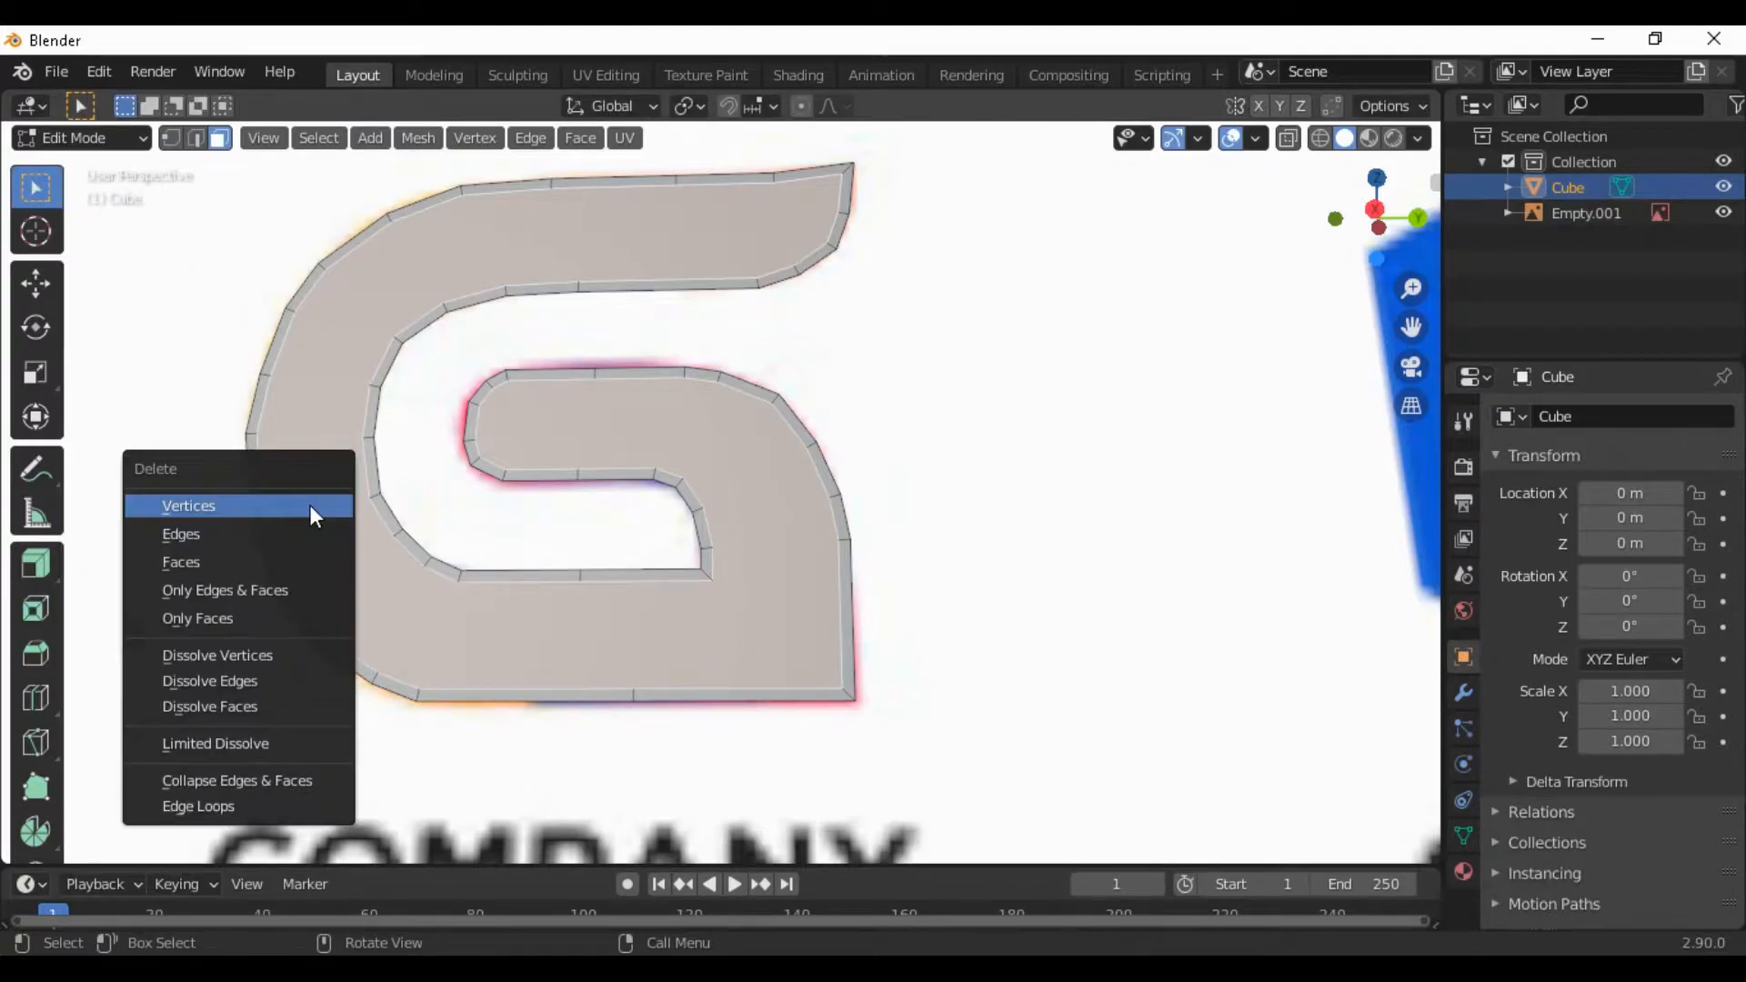
{"action": "left_click", "coordinate": [308, 559]}
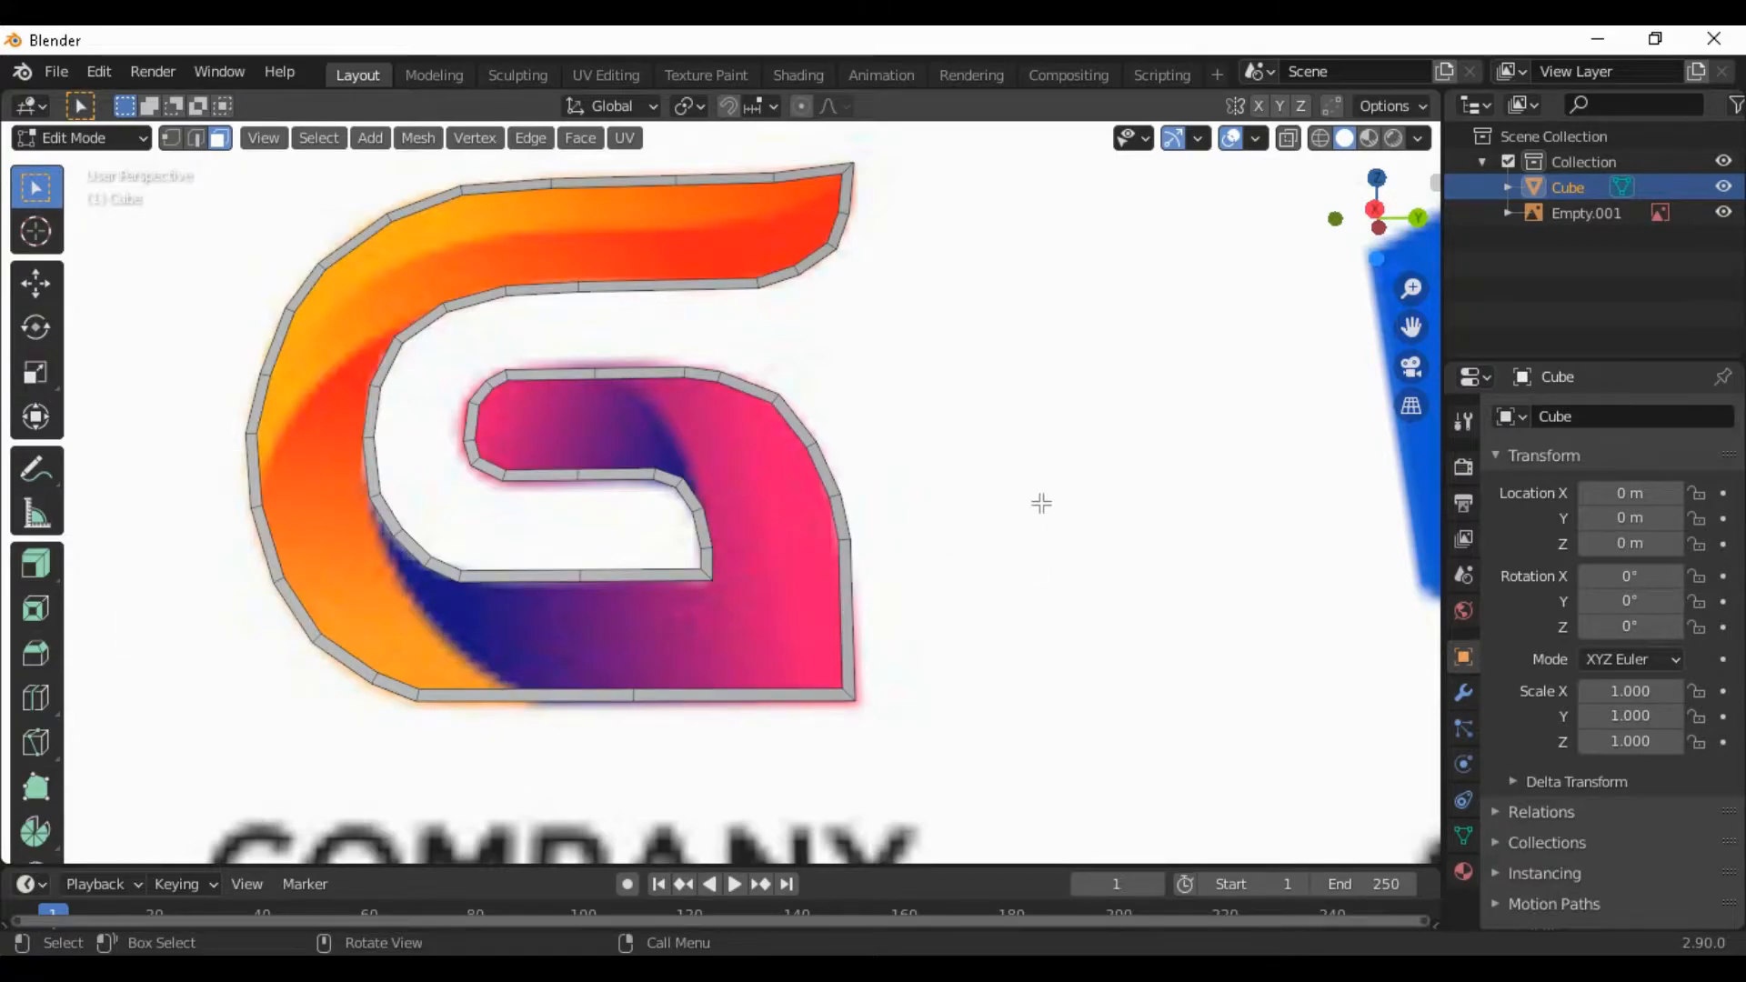
Switch to edge selection and fill a triangular face between the two inner border edges at the top arm's tip
{"action": "middle_click_drag", "start_coordinate": [1006, 436], "coordinate": [962, 600], "text": "shift"}
{"action": "scroll", "coordinate": [913, 607], "scroll_direction": "up", "scroll_amount": 2}
{"action": "middle_click_drag", "start_coordinate": [933, 505], "coordinate": [913, 596], "text": "shift"}
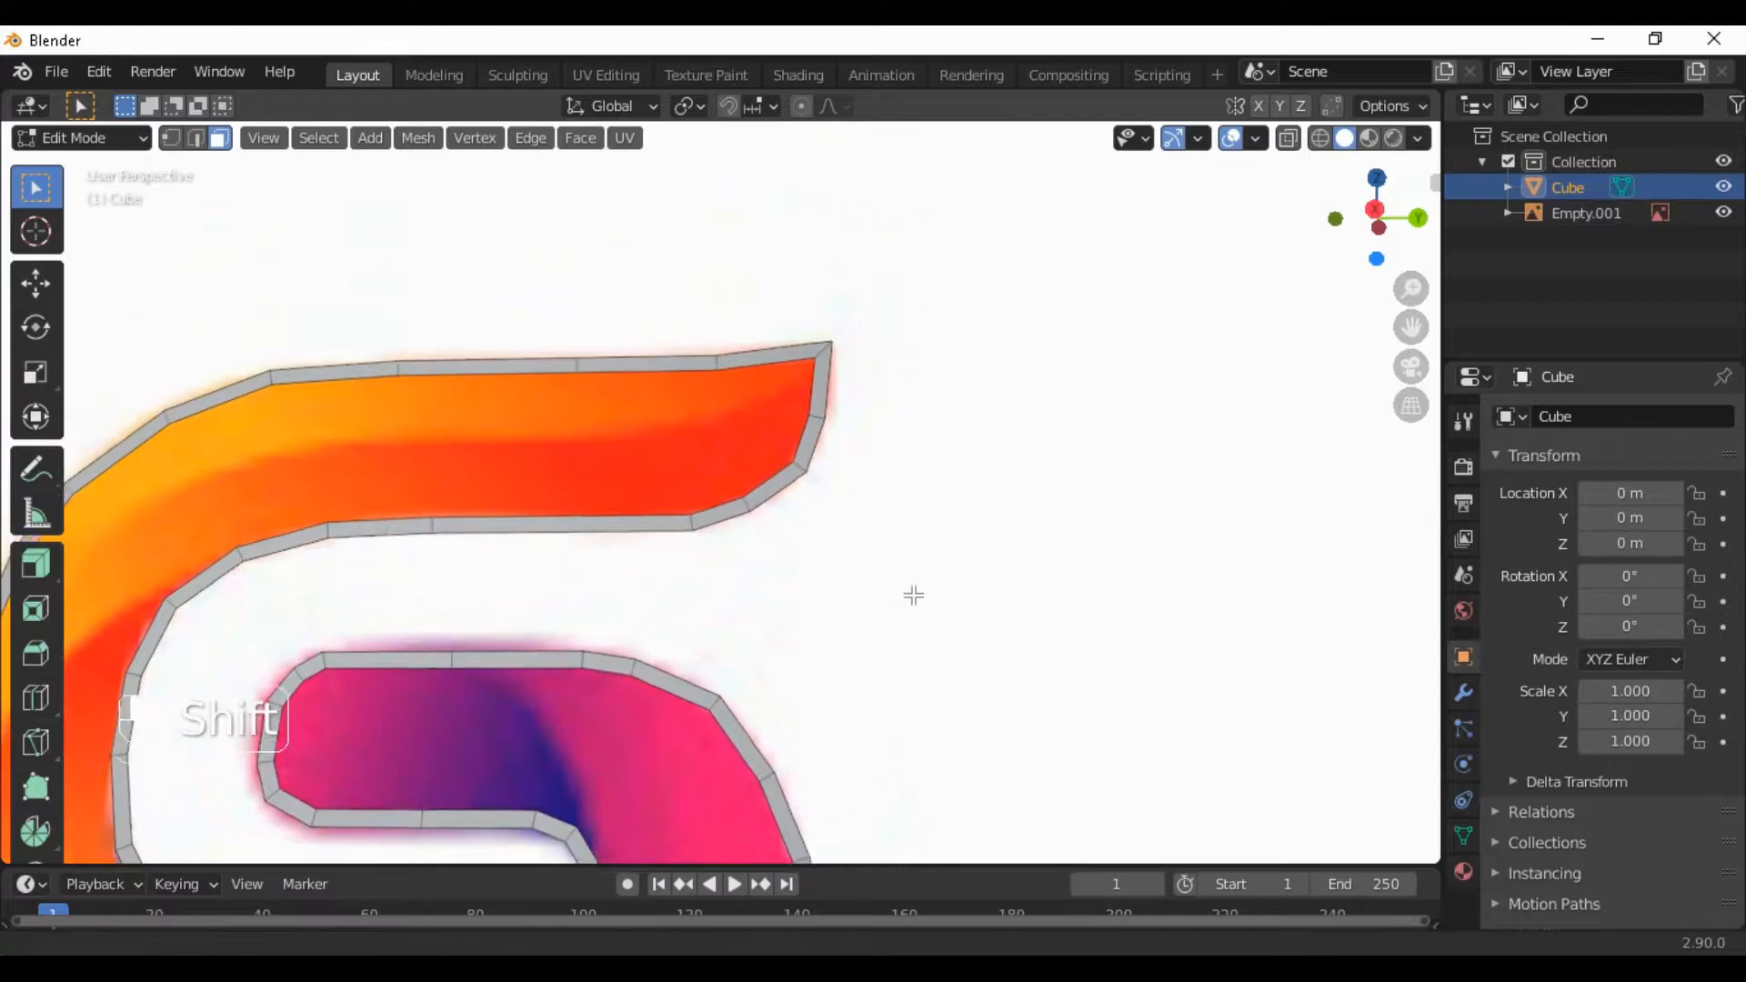
{"action": "scroll", "coordinate": [788, 363], "scroll_direction": "up", "scroll_amount": 2}
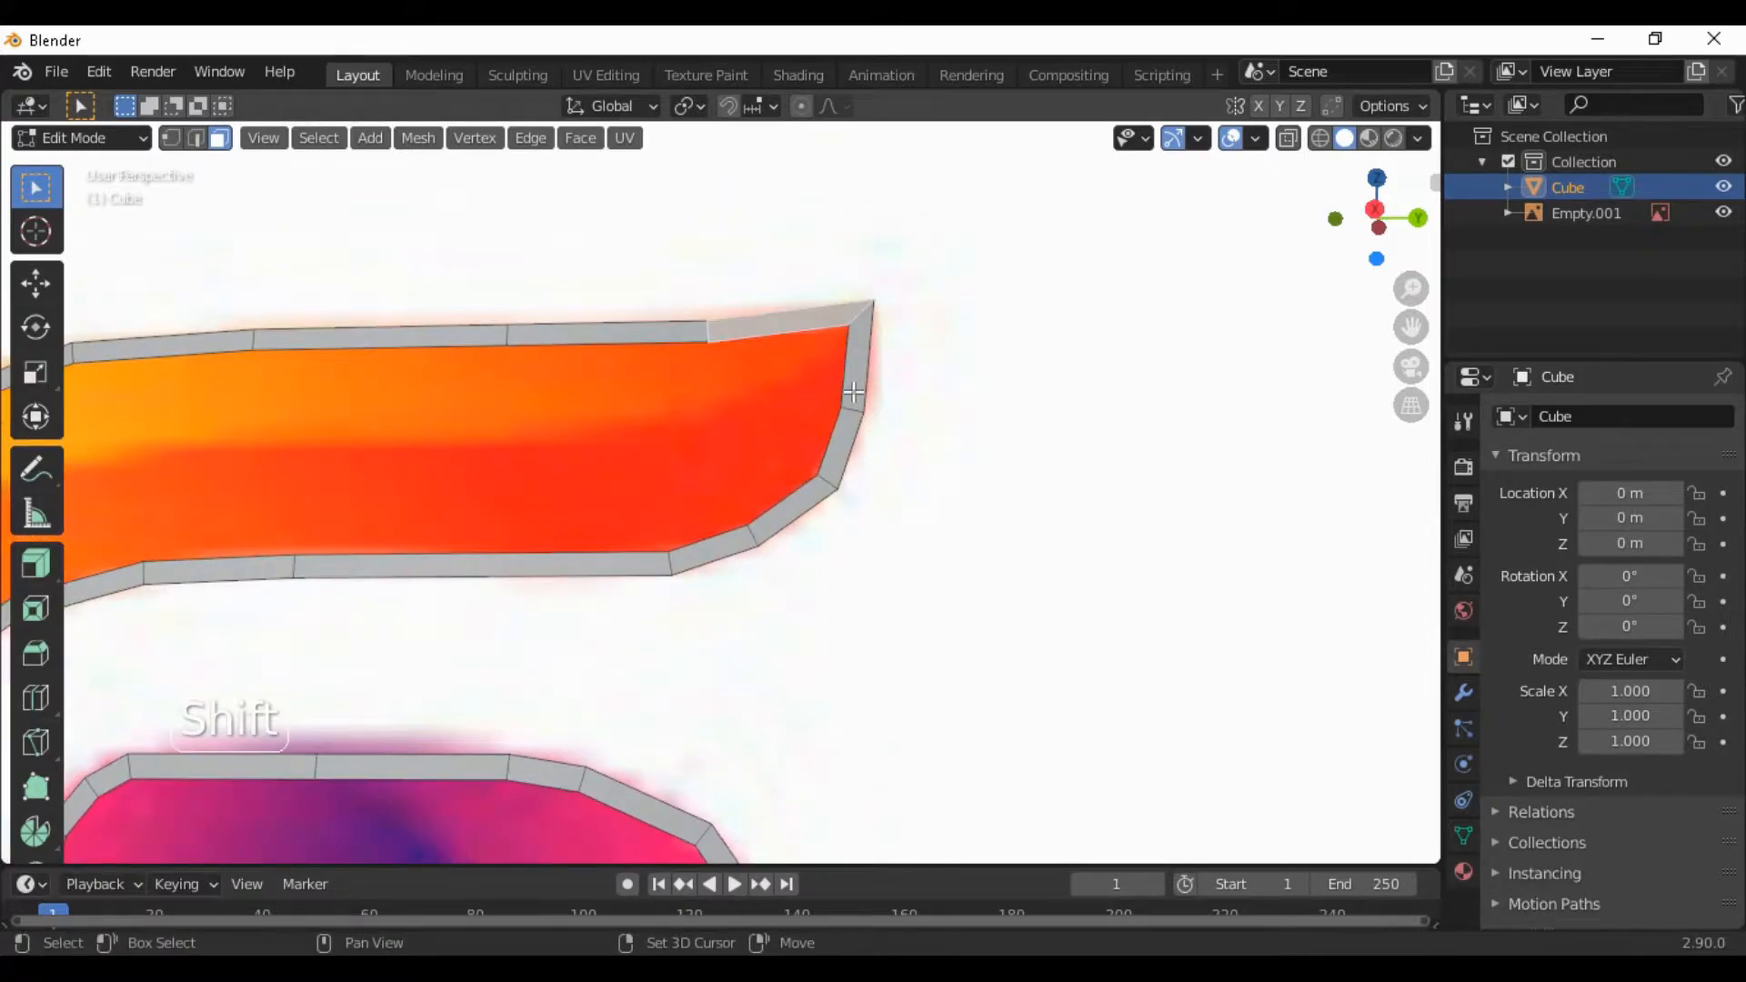
{"action": "left_click", "coordinate": [195, 138]}
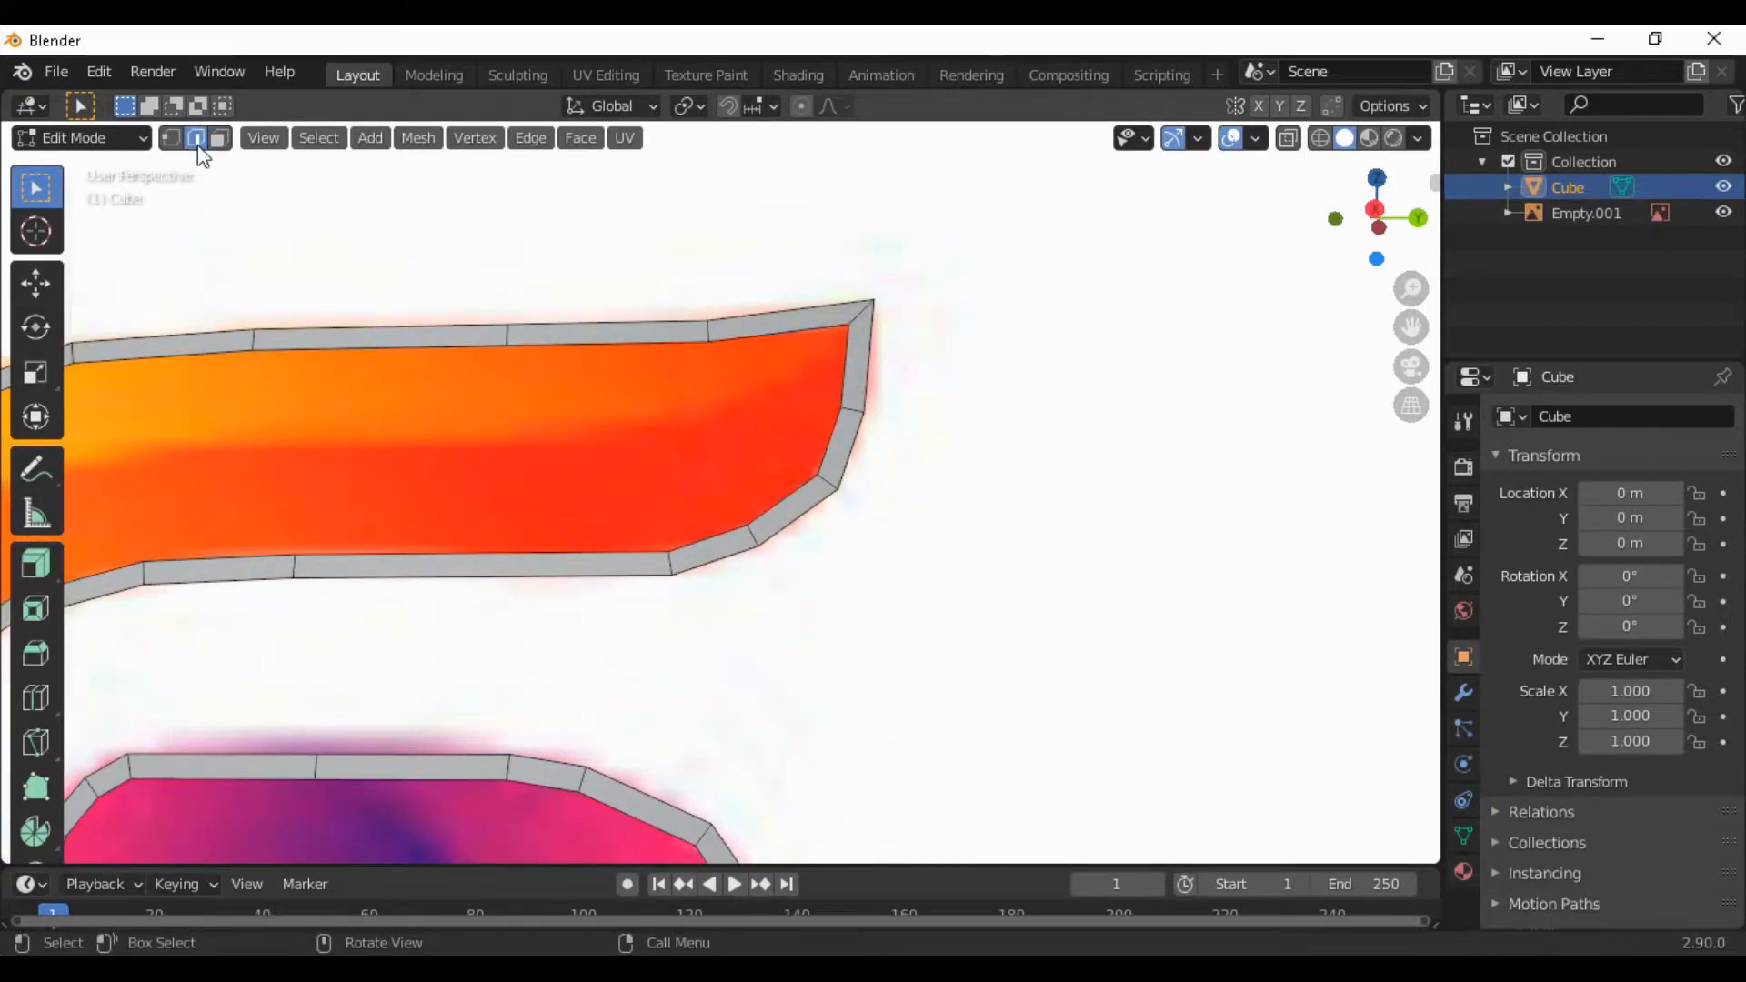
{"action": "left_click", "coordinate": [842, 357], "text": "shift"}
{"action": "key", "text": "f"}
{"action": "key", "text": "f"}
Fill a face between the triangle's diagonal edge and the three inner edges of the top arm's rounded end
{"action": "left_click", "coordinate": [761, 417]}
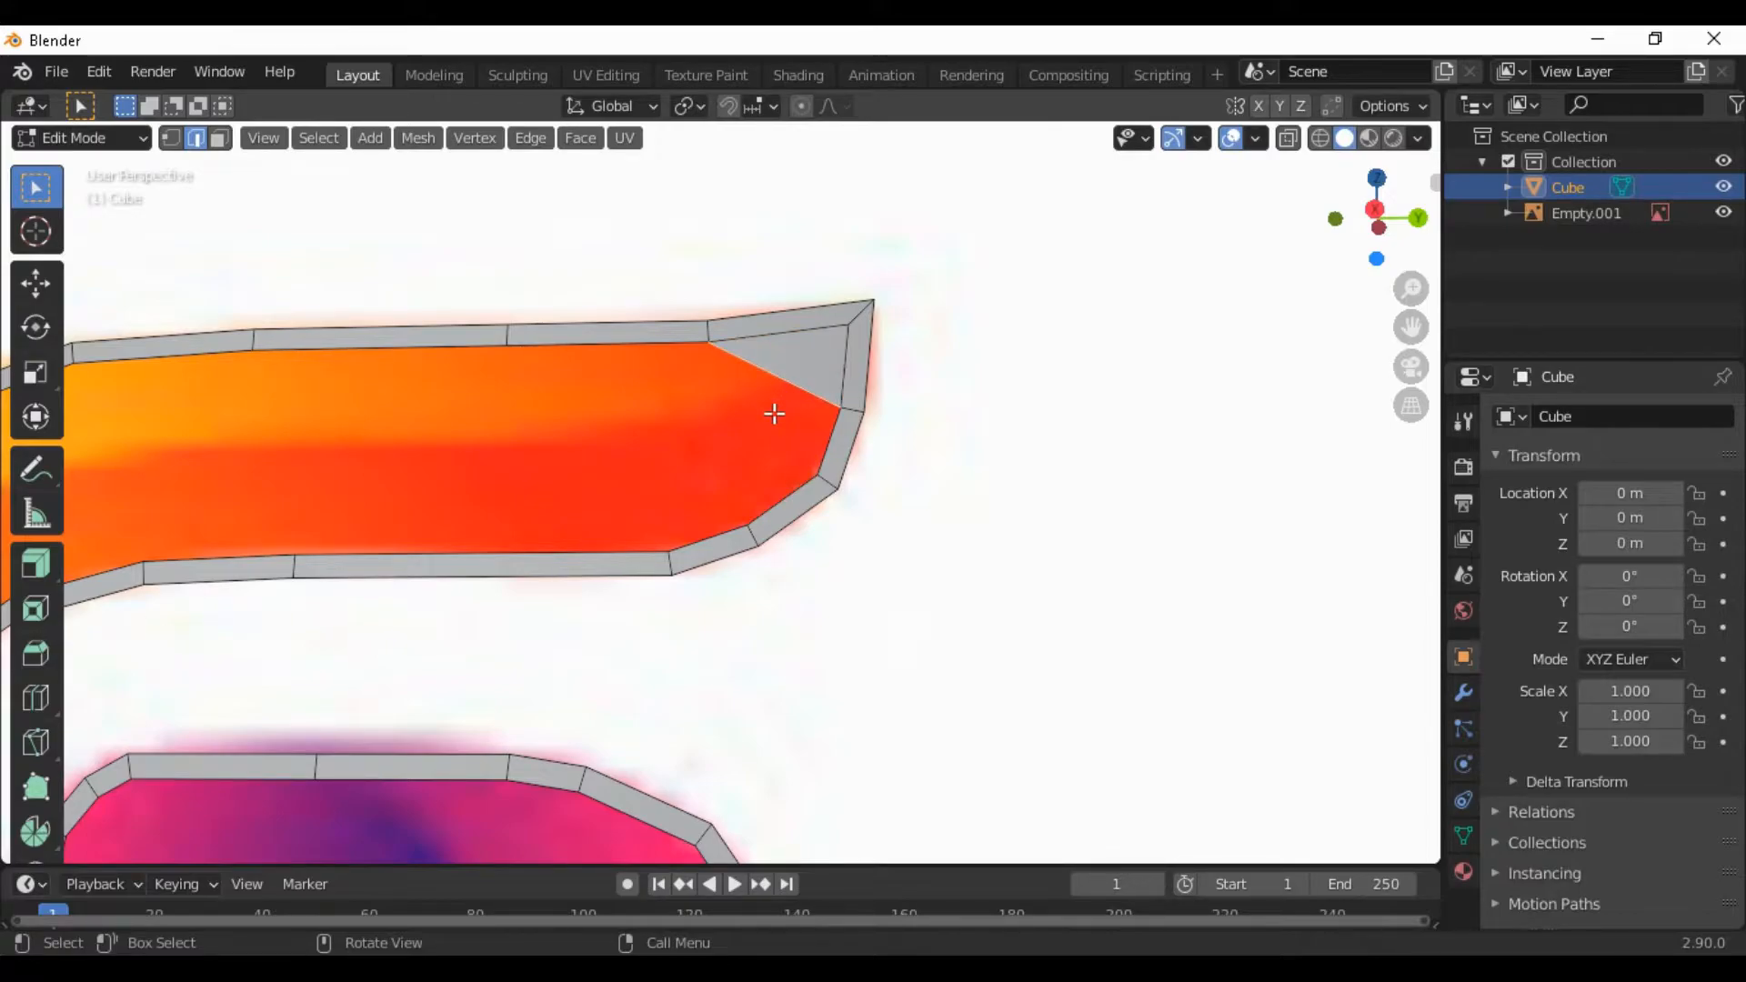
{"action": "left_click", "coordinate": [764, 511], "text": "shift"}
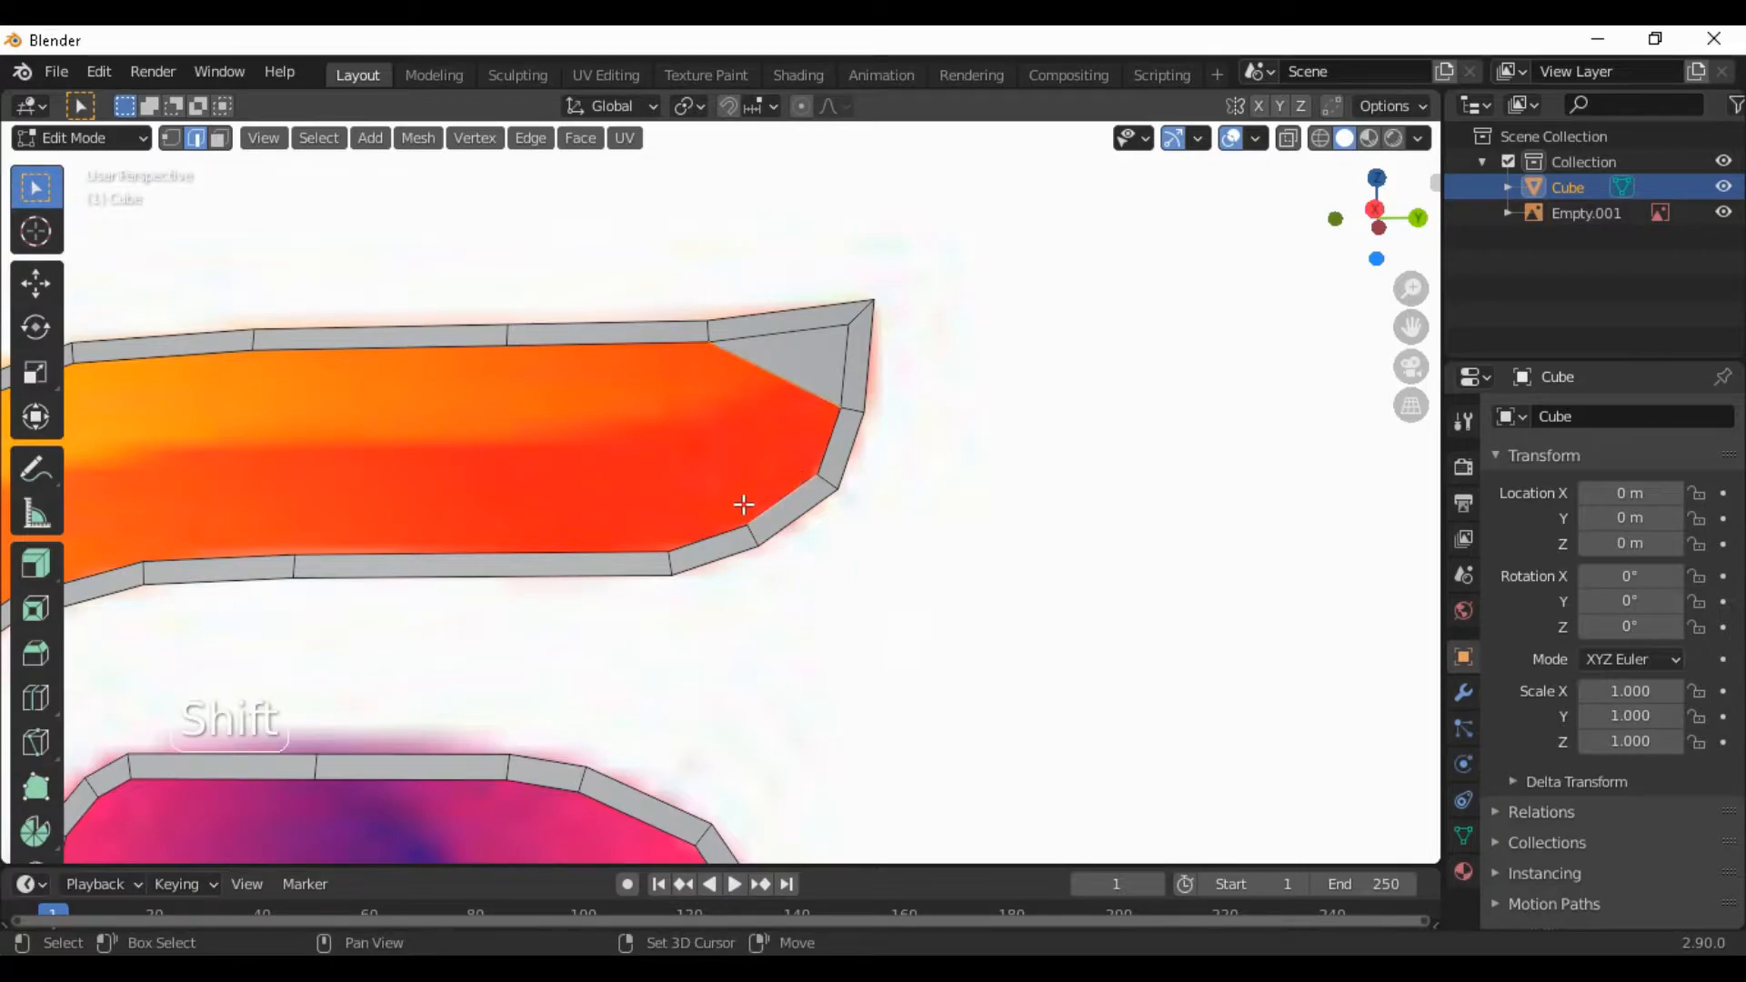
{"action": "left_click", "coordinate": [836, 440], "text": "shift"}
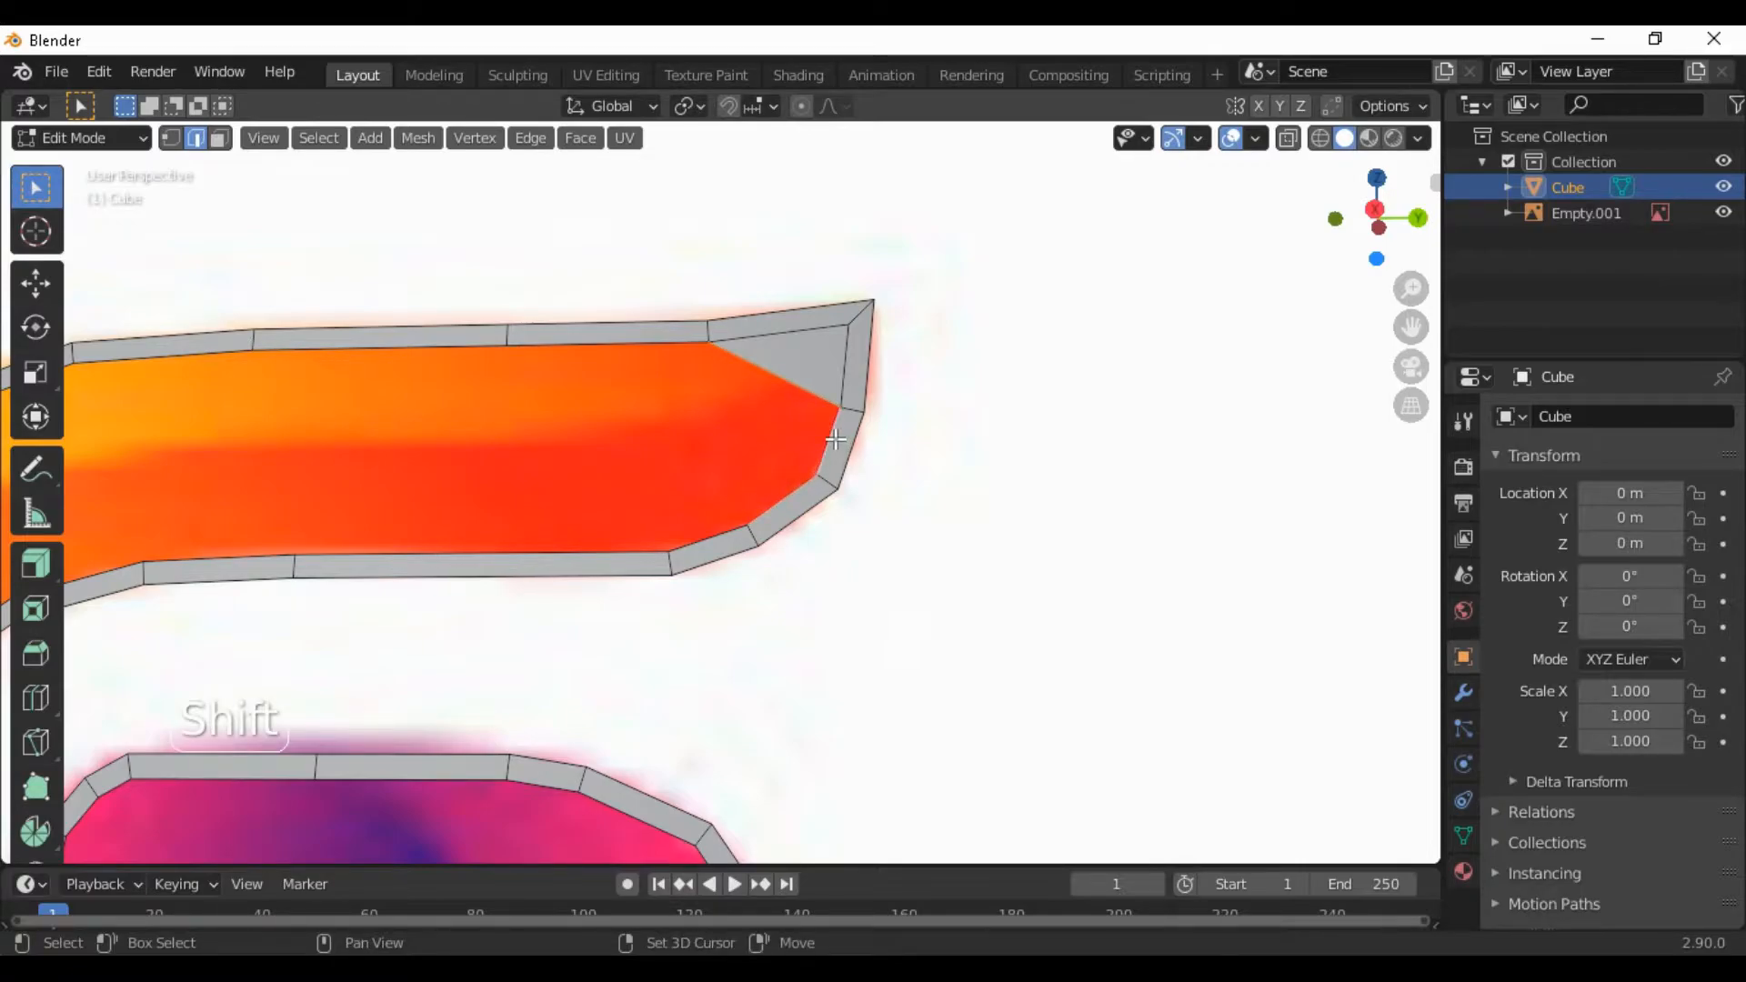
{"action": "left_click", "coordinate": [722, 536], "text": "shift"}
{"action": "scroll", "coordinate": [816, 459], "scroll_direction": "up", "scroll_amount": 3}
{"action": "scroll", "coordinate": [837, 469], "scroll_direction": "up", "scroll_amount": 2}
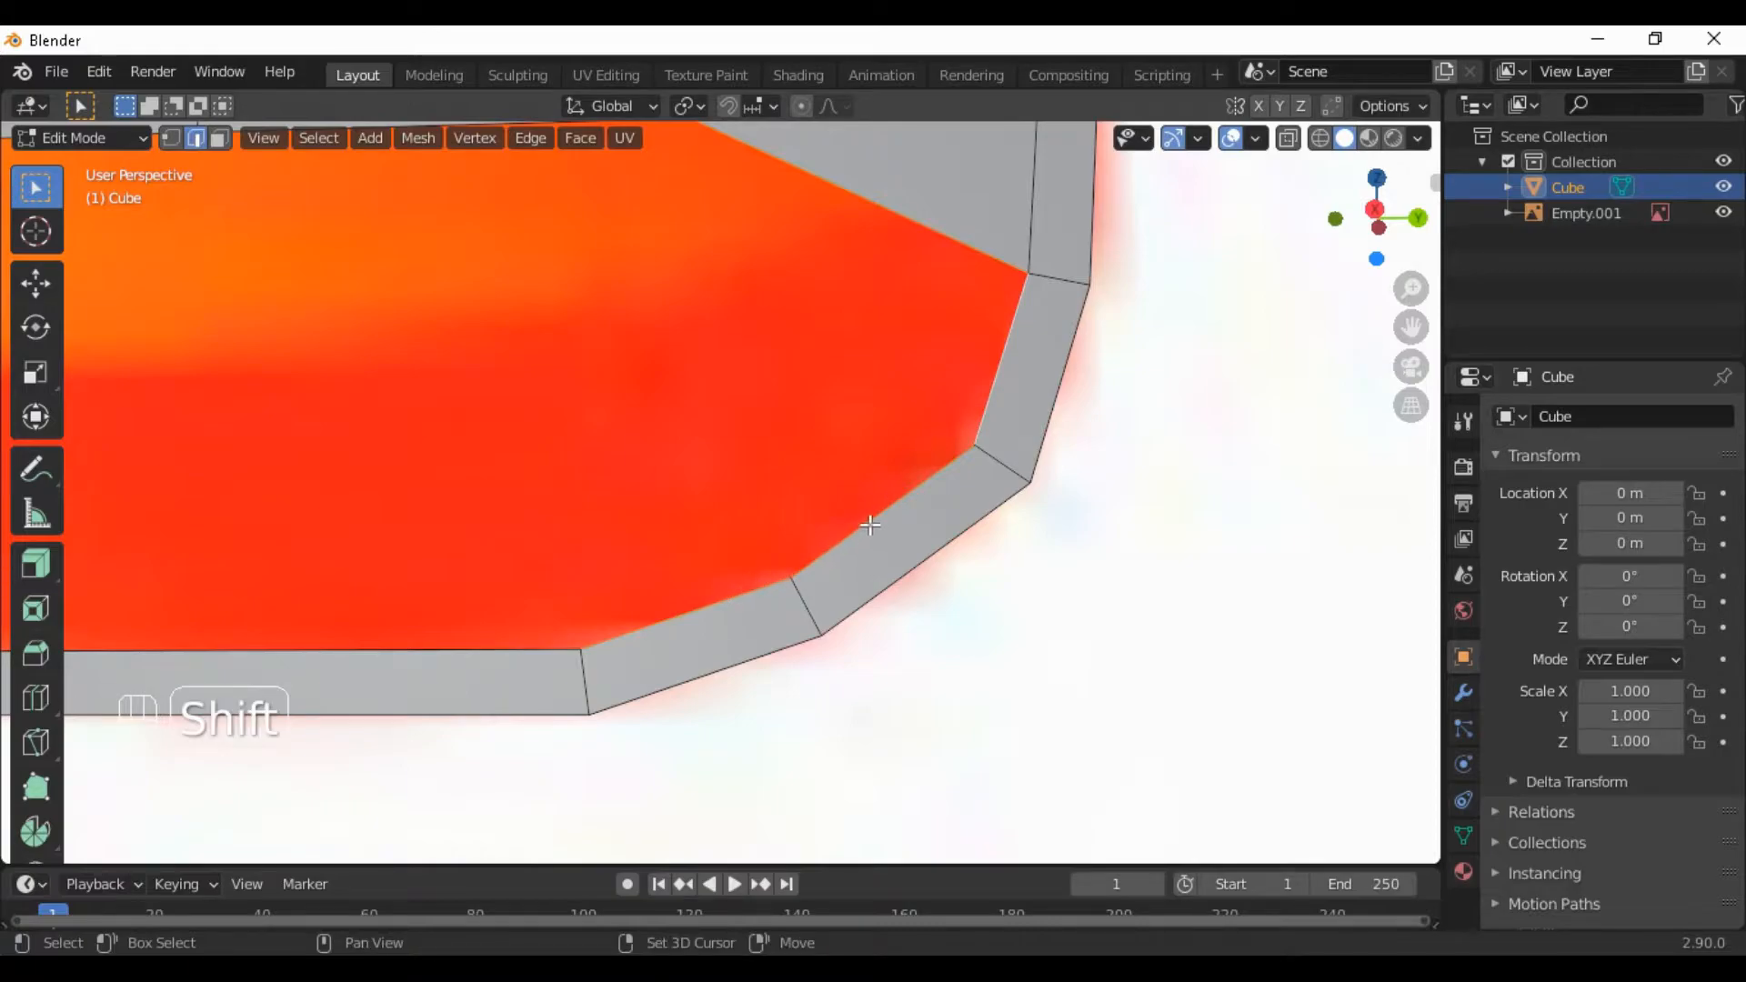
{"action": "scroll", "coordinate": [869, 514], "scroll_direction": "down", "scroll_amount": 2}
{"action": "key", "text": "f"}
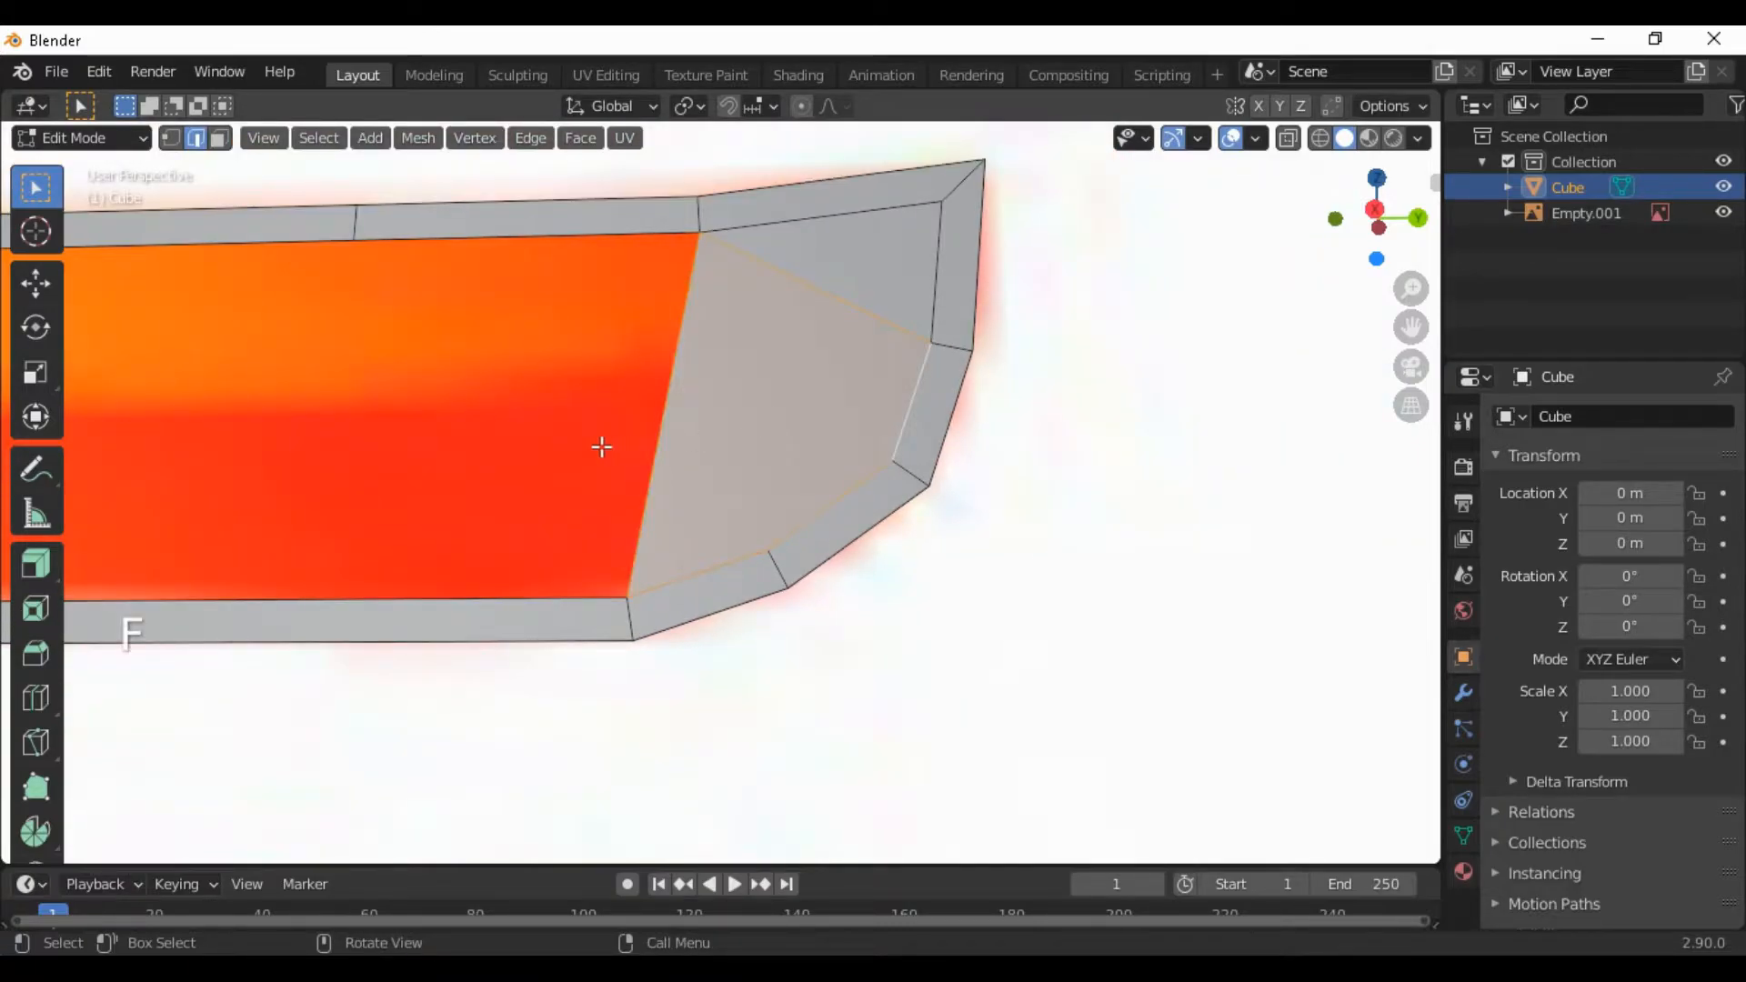
Fill the adjoining face of the top arm between its long lower inner edge and the opposite upper inner edge
{"action": "scroll", "coordinate": [387, 518], "scroll_direction": "down", "scroll_amount": 3}
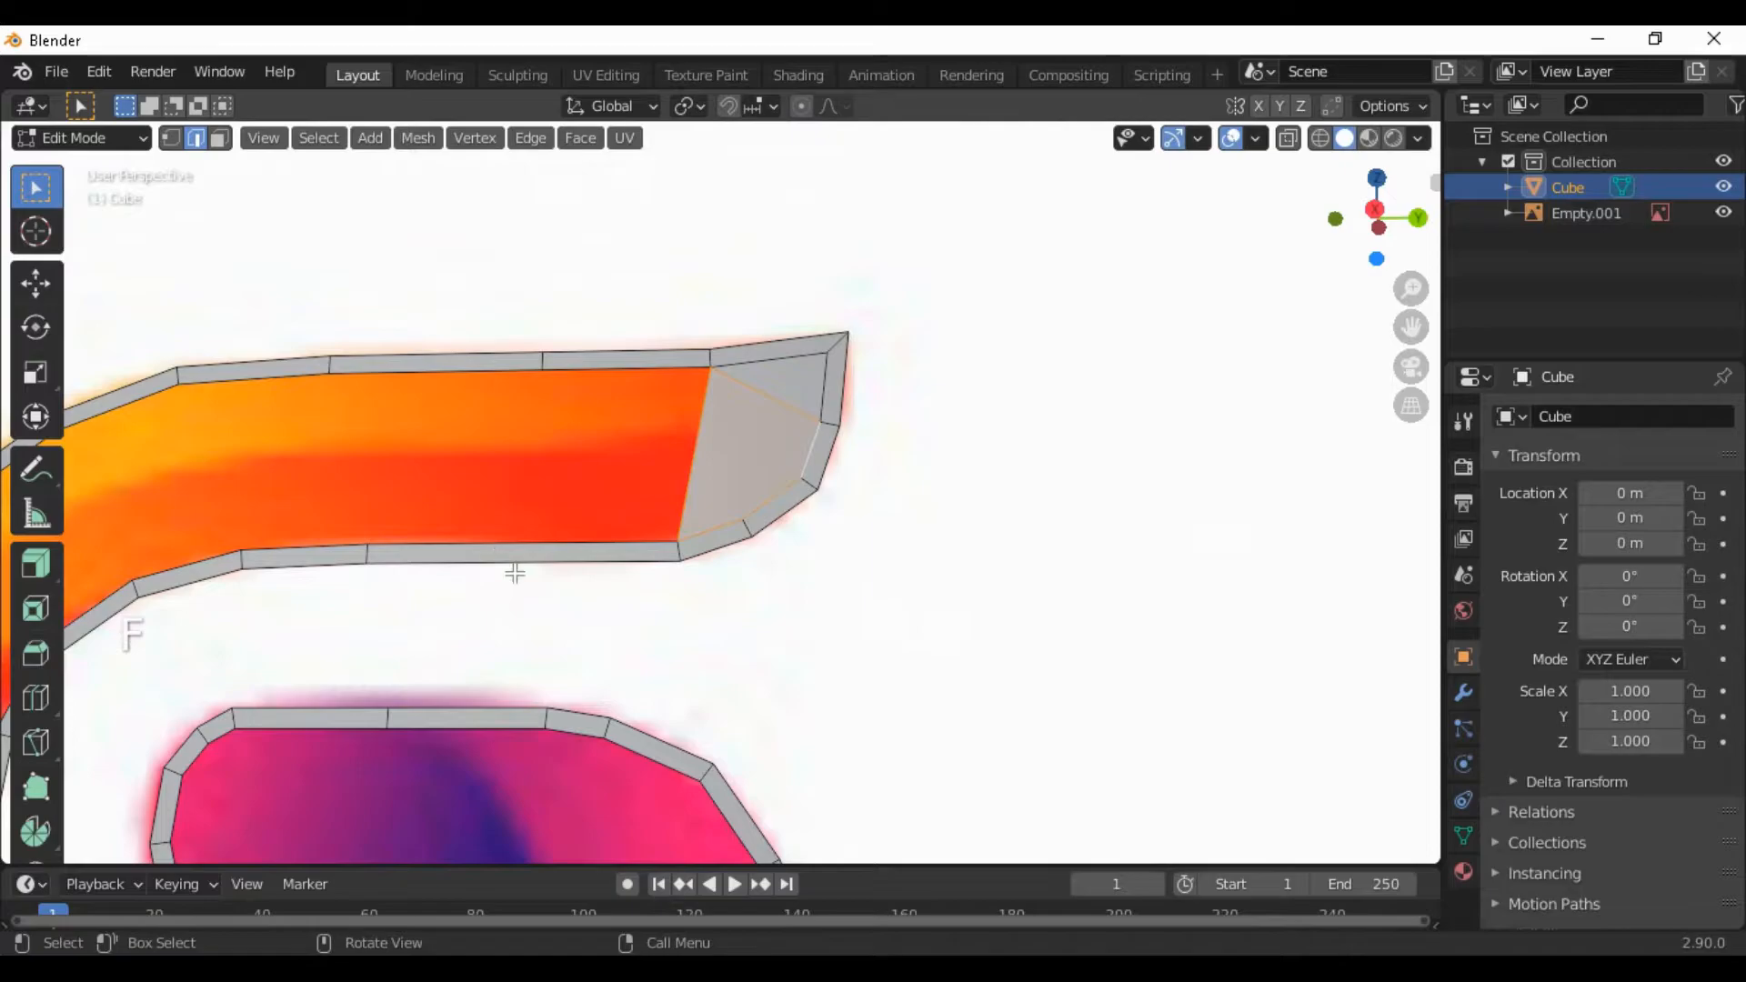
{"action": "left_click", "coordinate": [530, 629]}
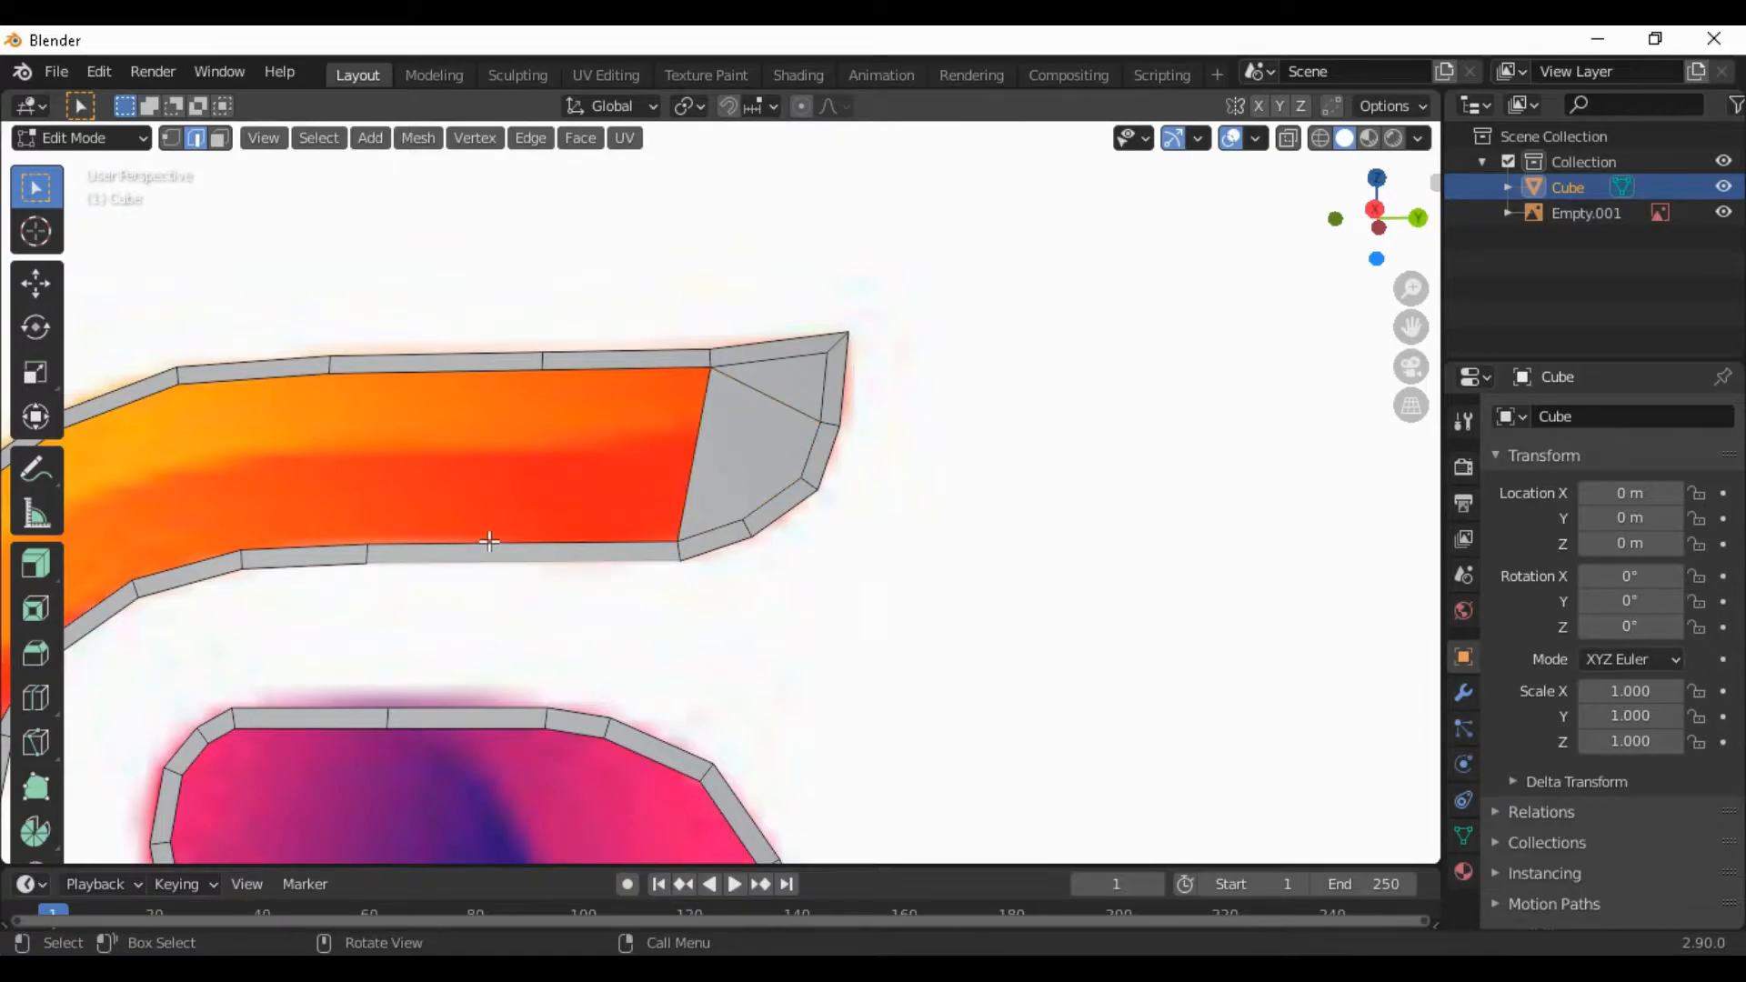
{"action": "left_click", "coordinate": [600, 530]}
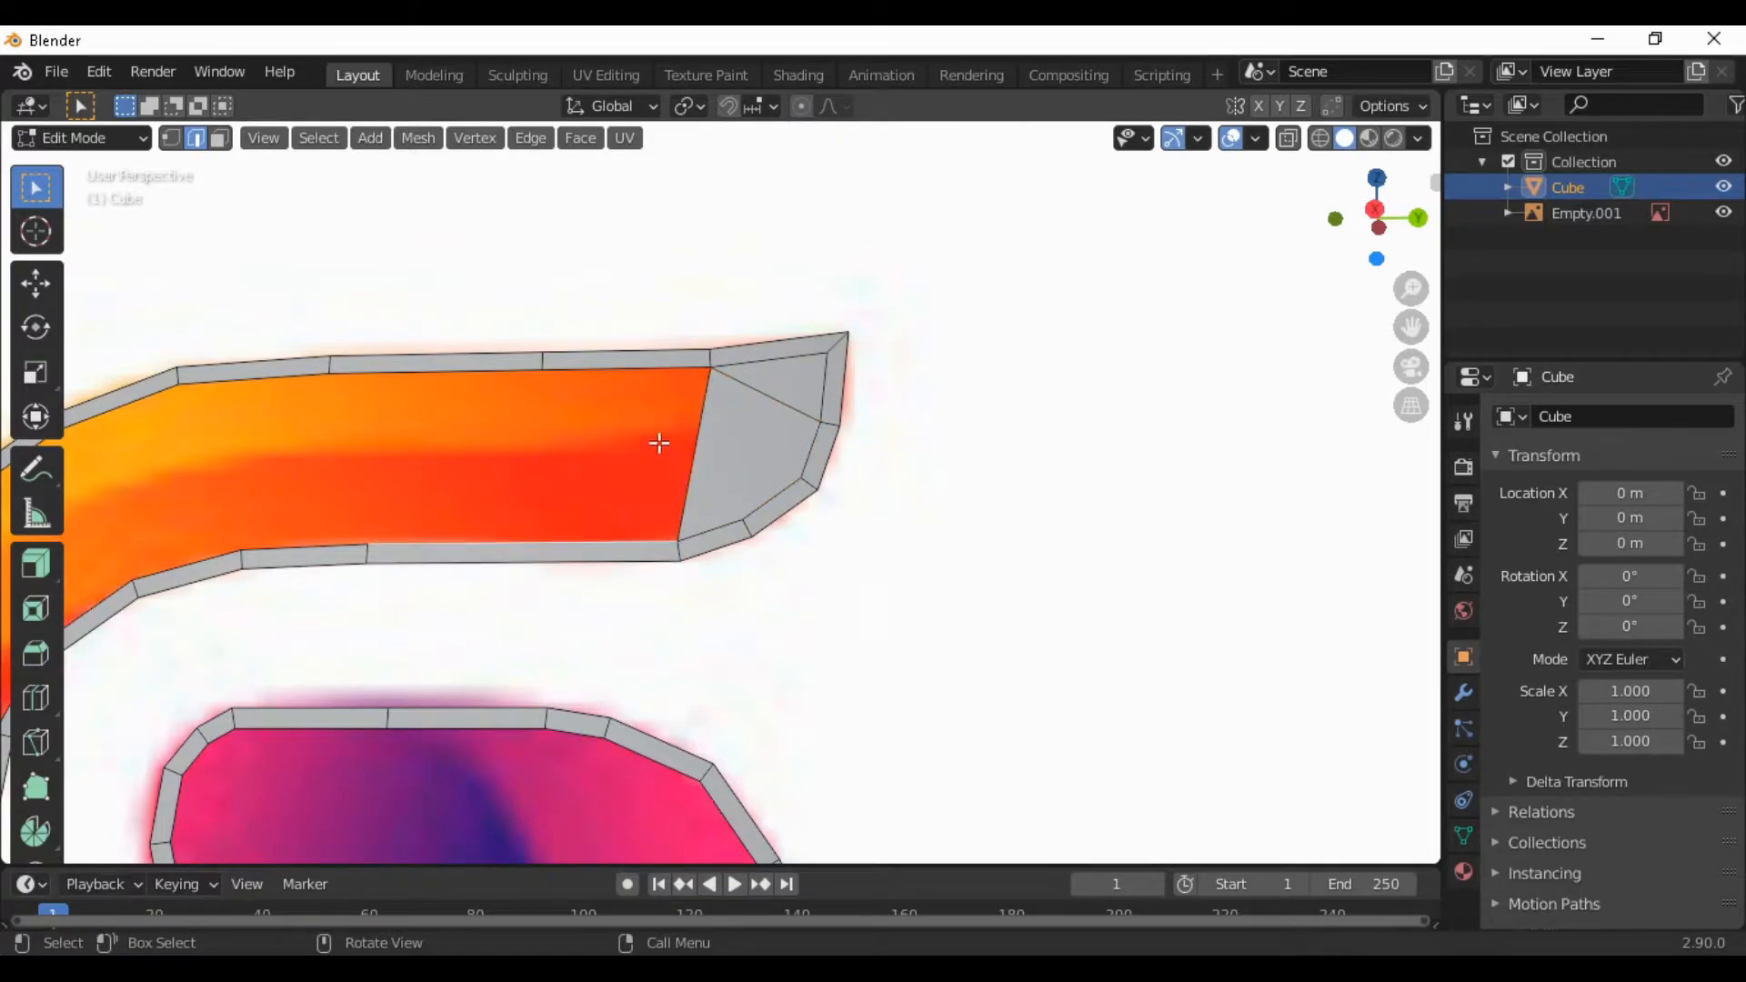
{"action": "key", "text": "shift"}
{"action": "left_click", "coordinate": [593, 467]}
{"action": "scroll", "coordinate": [593, 467], "scroll_direction": "up", "scroll_amount": 1}
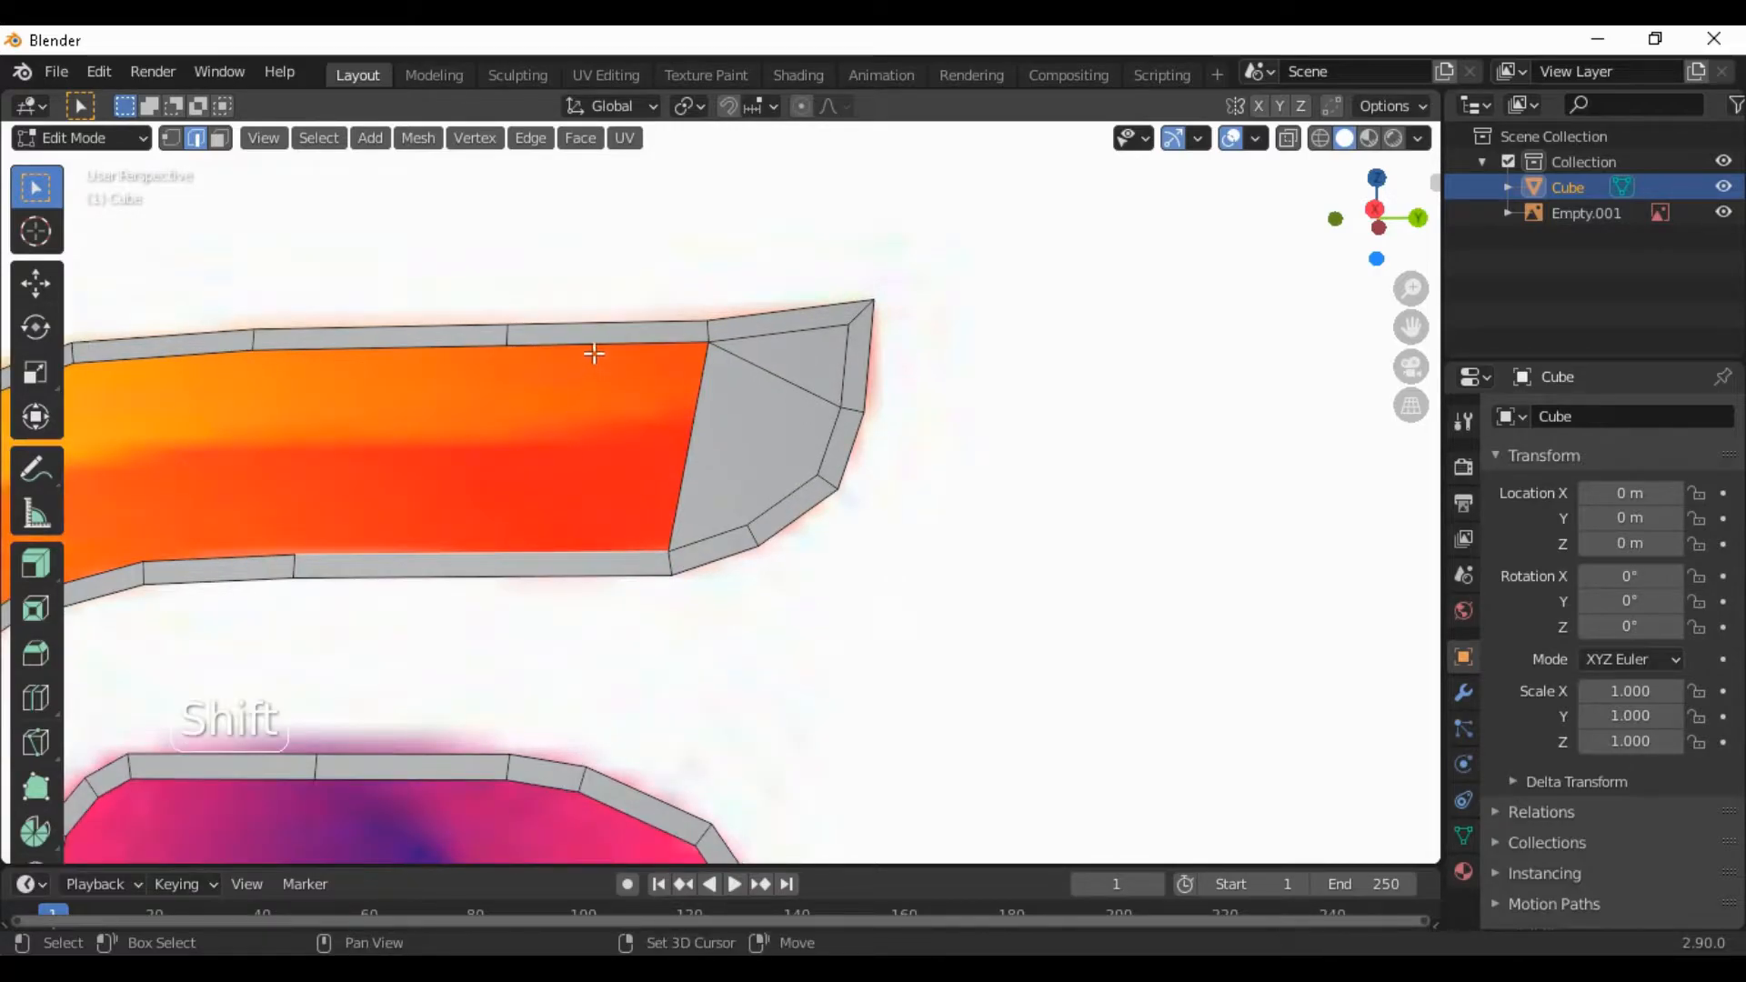
{"action": "left_click", "coordinate": [688, 459]}
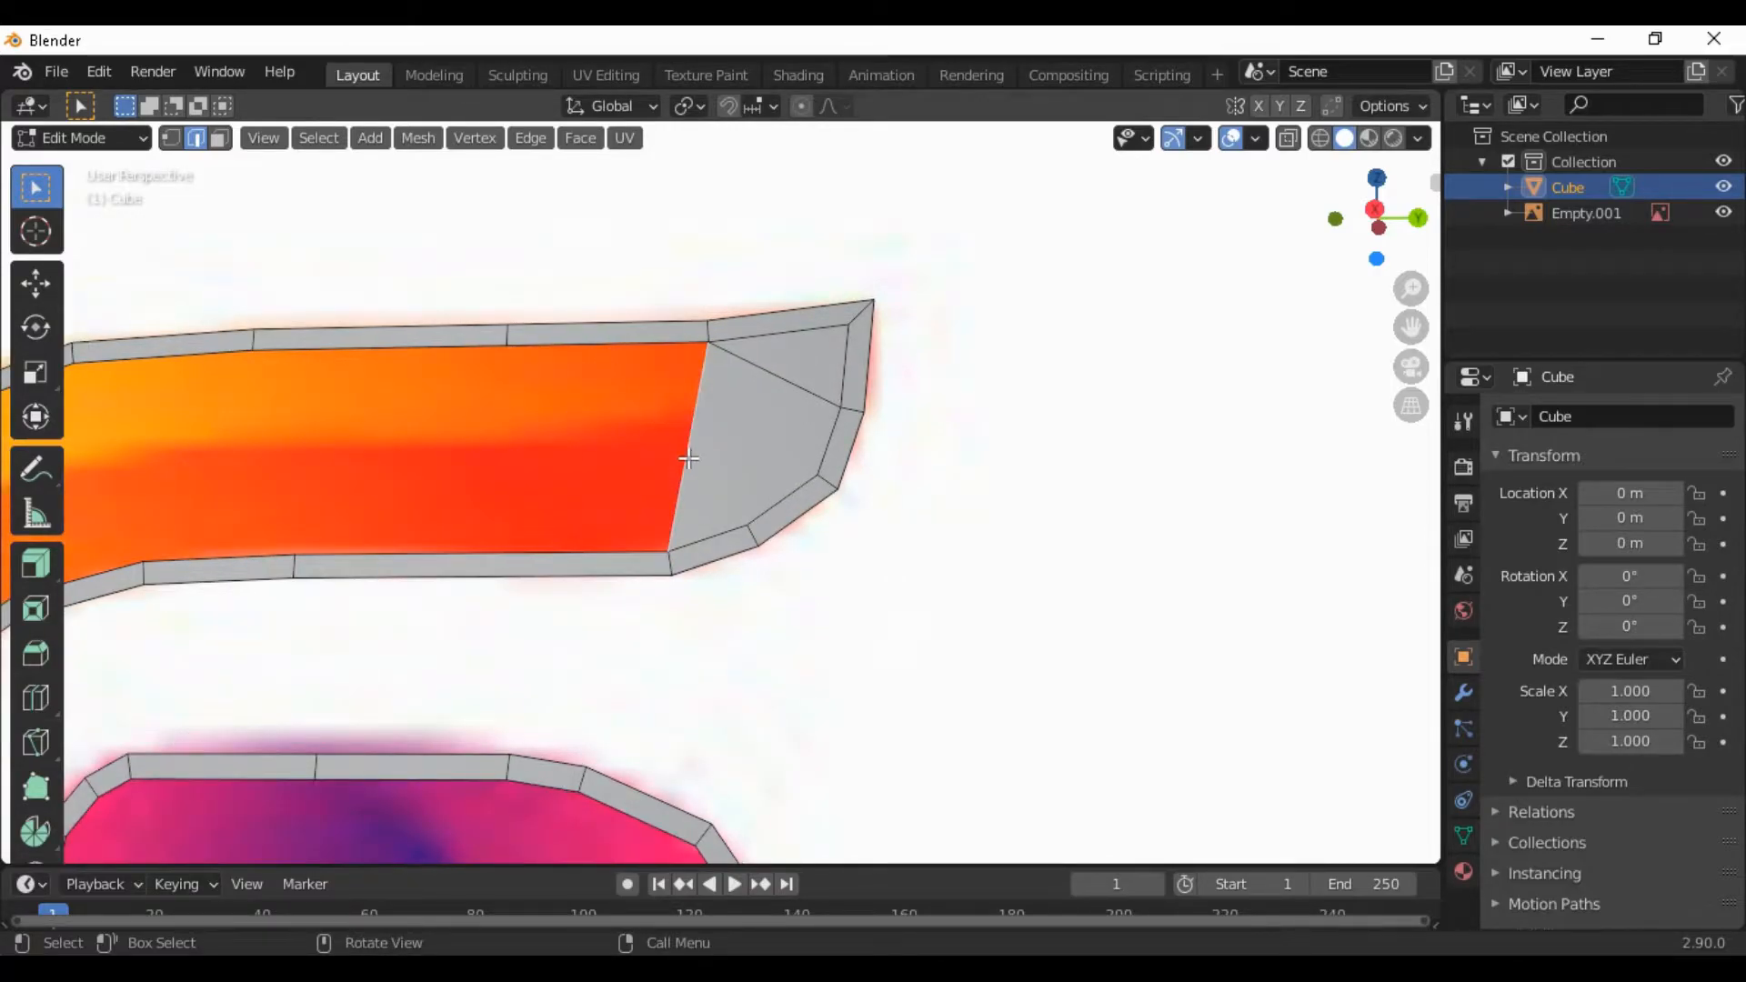
{"action": "key", "text": "f"}
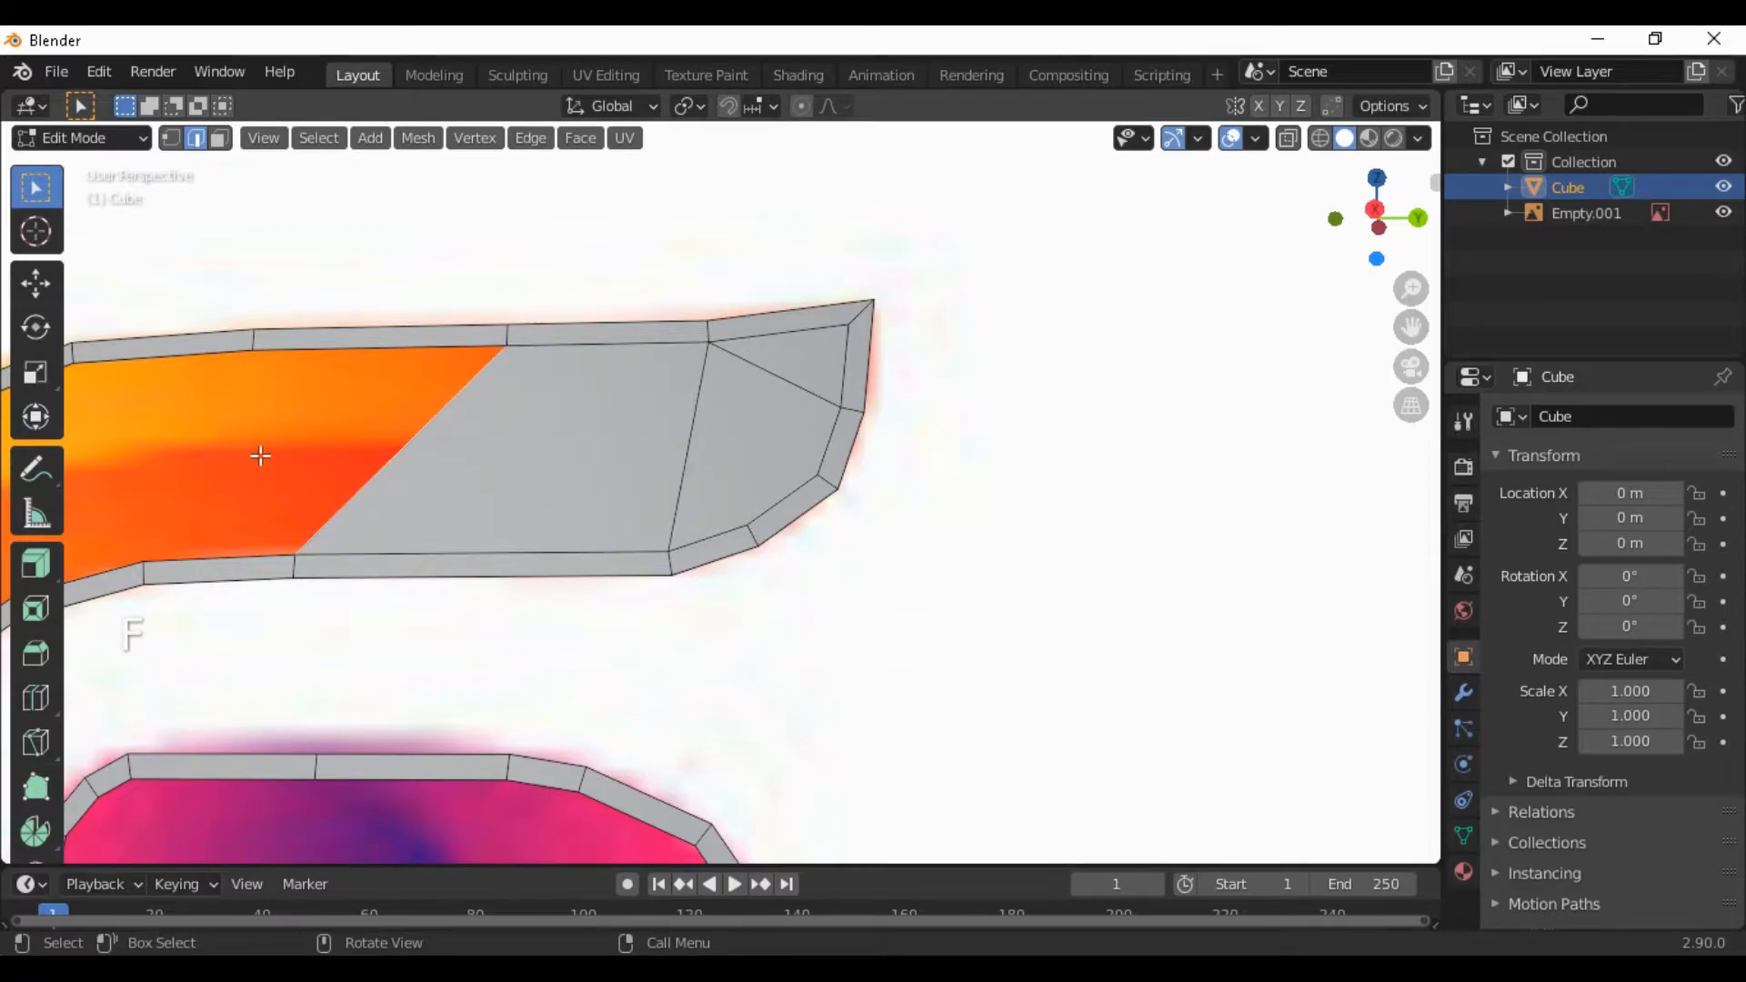
Fill two more faces along the top arm up to the start of the G's outer curve
{"action": "key", "text": "f"}
{"action": "scroll", "coordinate": [338, 523], "scroll_direction": "down", "scroll_amount": 2}
{"action": "middle_click_drag", "start_coordinate": [338, 523], "coordinate": [632, 416], "text": "shift"}
{"action": "key", "text": "f"}
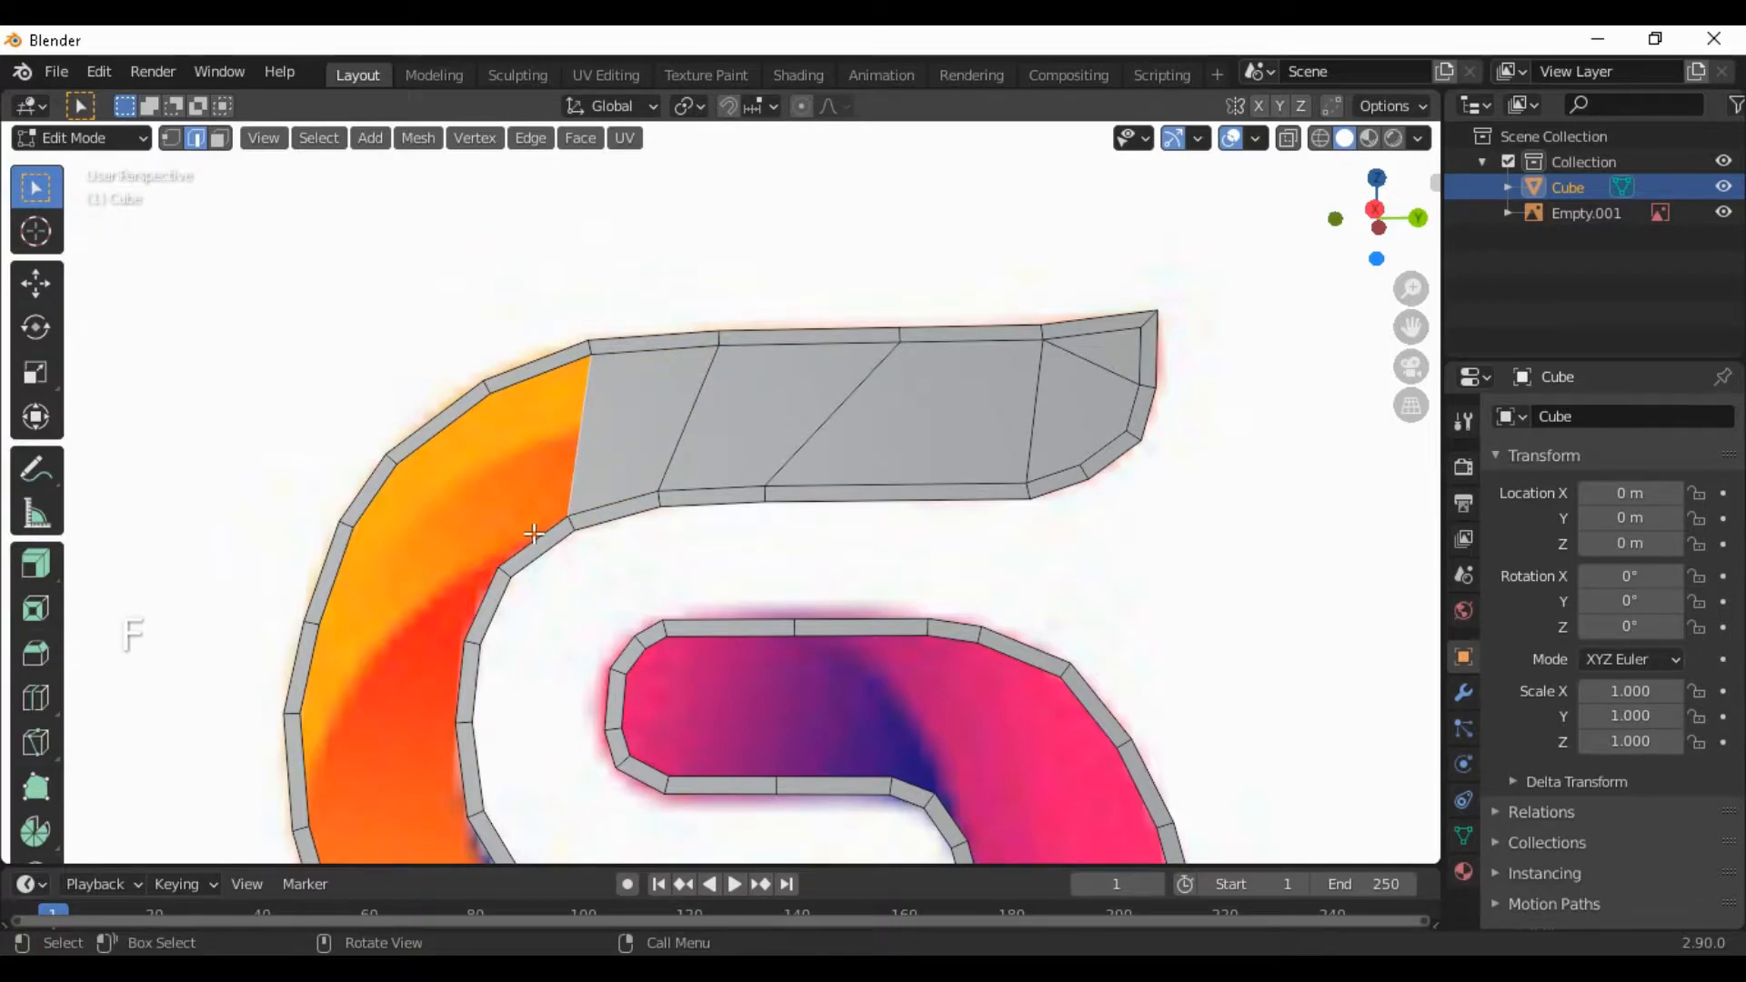
Fill a face at the start of the curve from the open cross edge, two outer-side edges and one inner-side edge
{"action": "scroll", "coordinate": [528, 532], "scroll_direction": "up", "scroll_amount": 1}
{"action": "scroll", "coordinate": [467, 547], "scroll_direction": "up", "scroll_amount": 2}
{"action": "middle_click_drag", "start_coordinate": [519, 596], "coordinate": [764, 654], "text": "shift"}
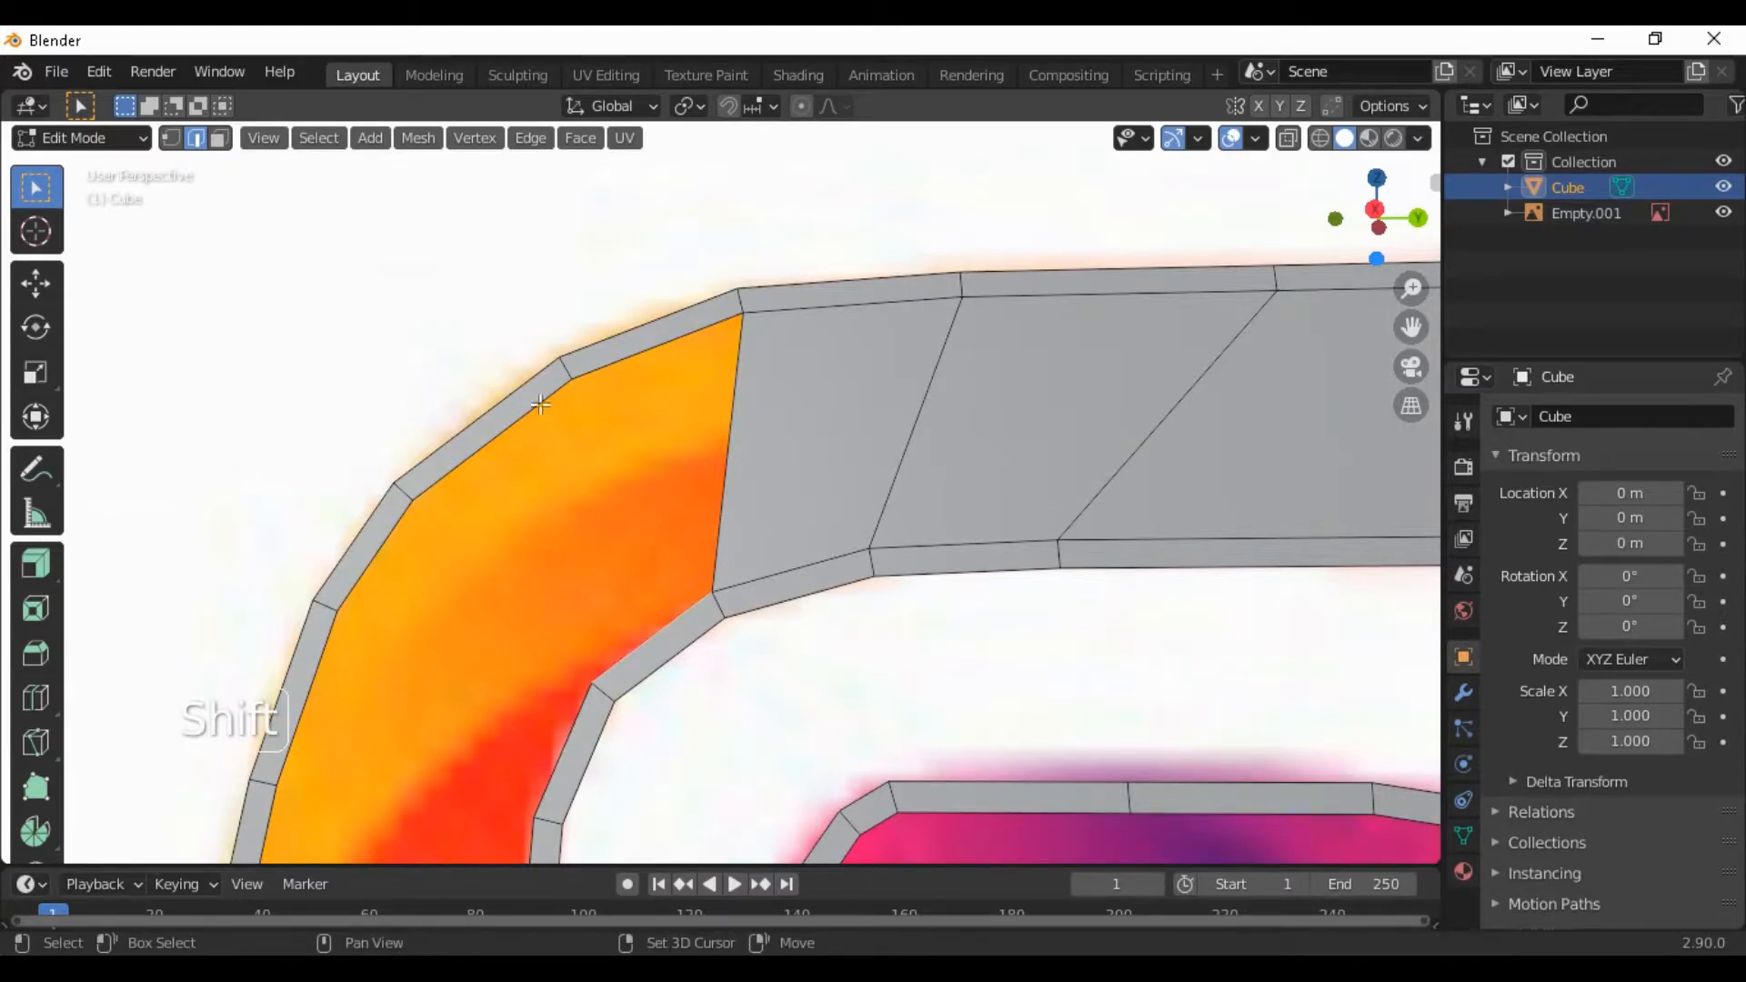
{"action": "scroll", "coordinate": [582, 392], "scroll_direction": "up", "scroll_amount": 1}
{"action": "left_click", "coordinate": [660, 315], "text": "shift"}
{"action": "left_click", "coordinate": [724, 439], "text": "shift"}
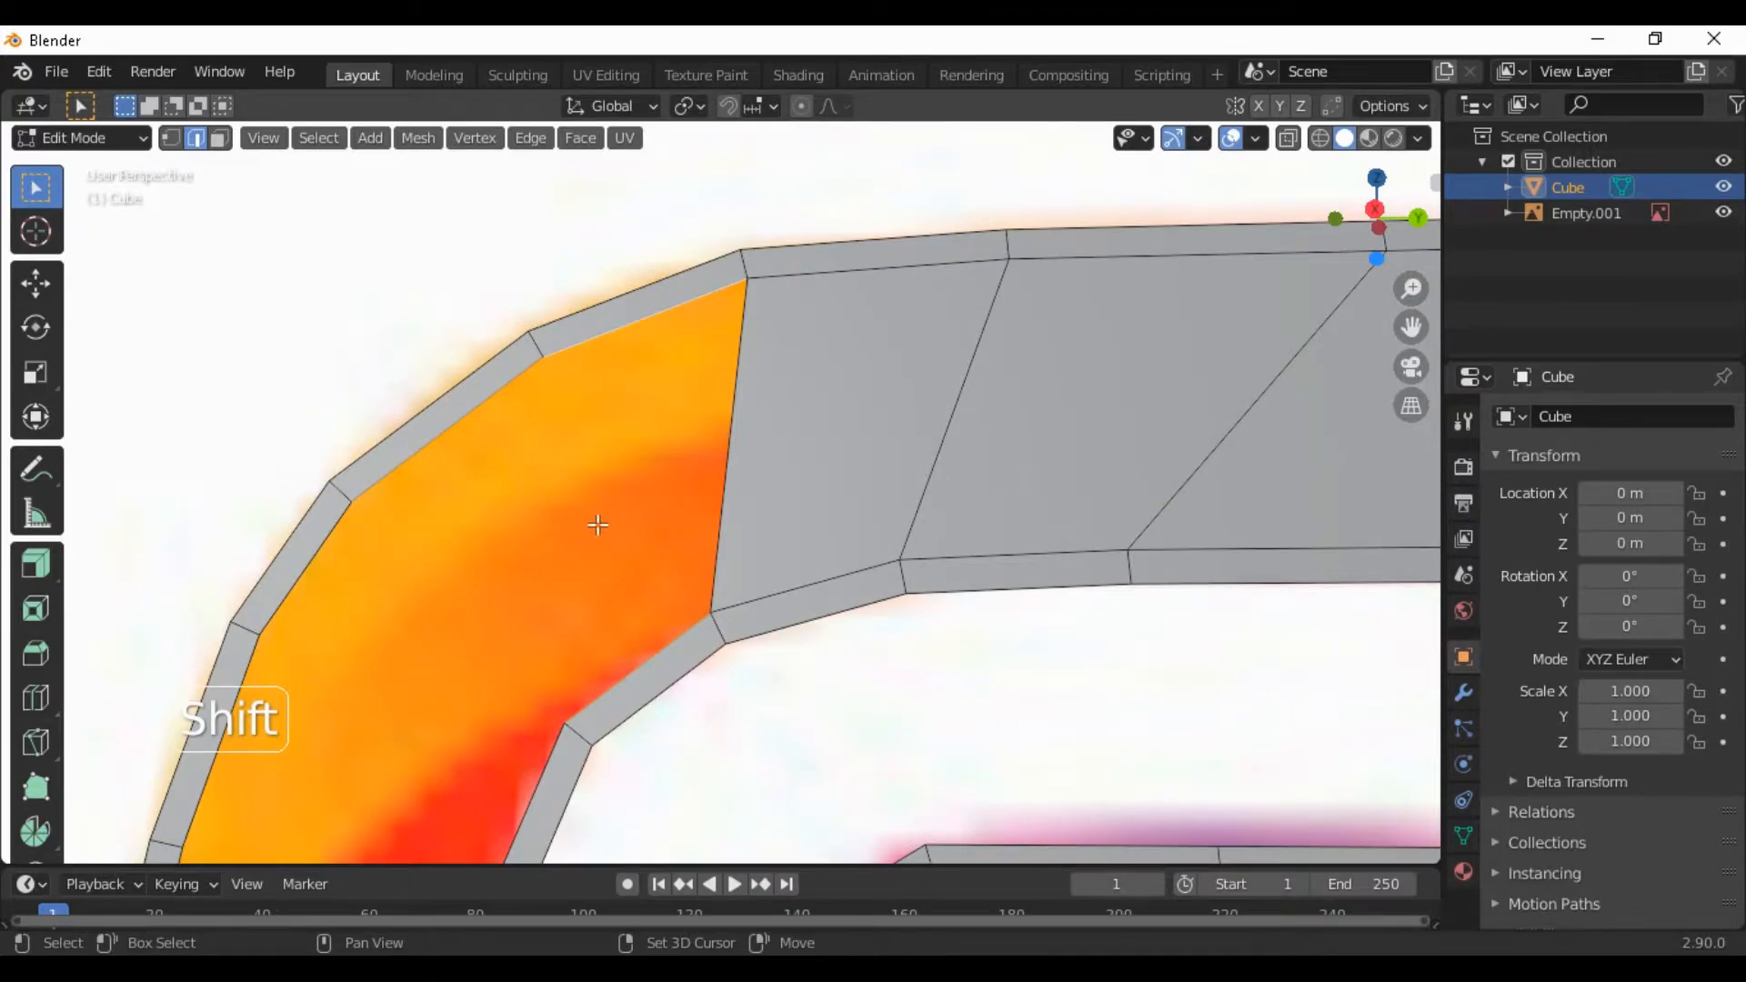
{"action": "key", "text": "f"}
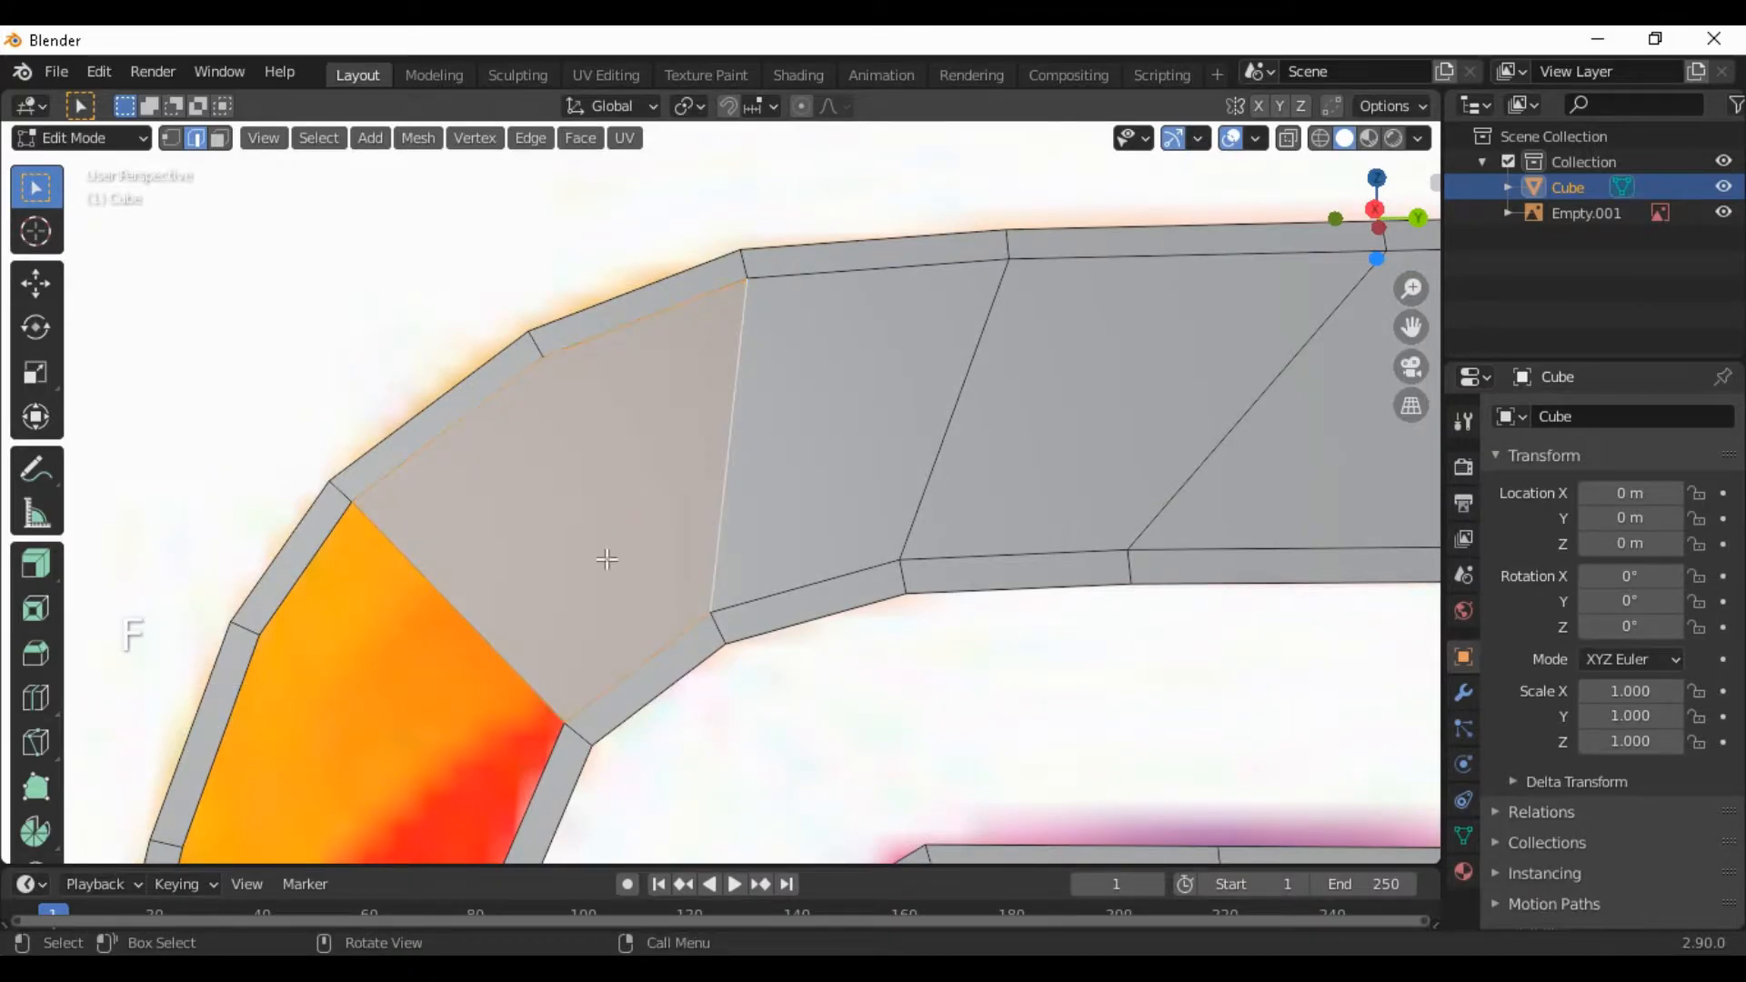
Fill the next face of the G's outer curve from the open cross edge, one inner-side edge and two outer-side edges
{"action": "middle_click_drag", "start_coordinate": [698, 741], "coordinate": [648, 464], "text": "shift"}
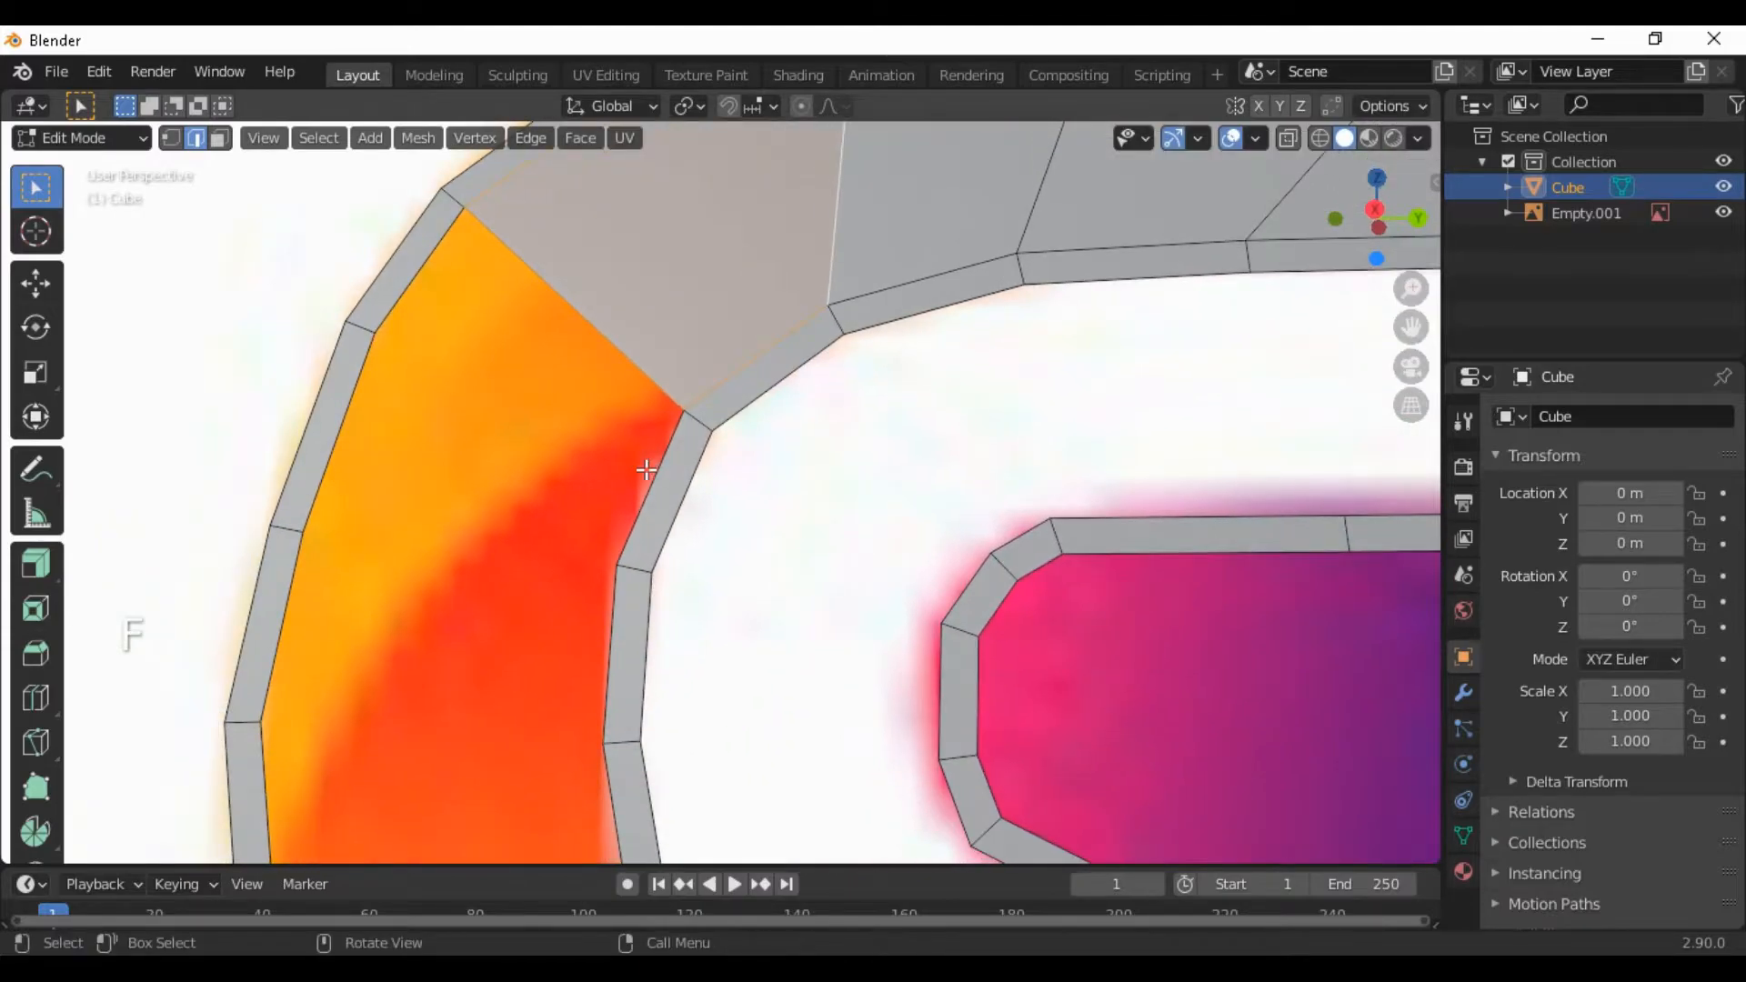
{"action": "left_click", "coordinate": [648, 477]}
{"action": "key", "text": "shift"}
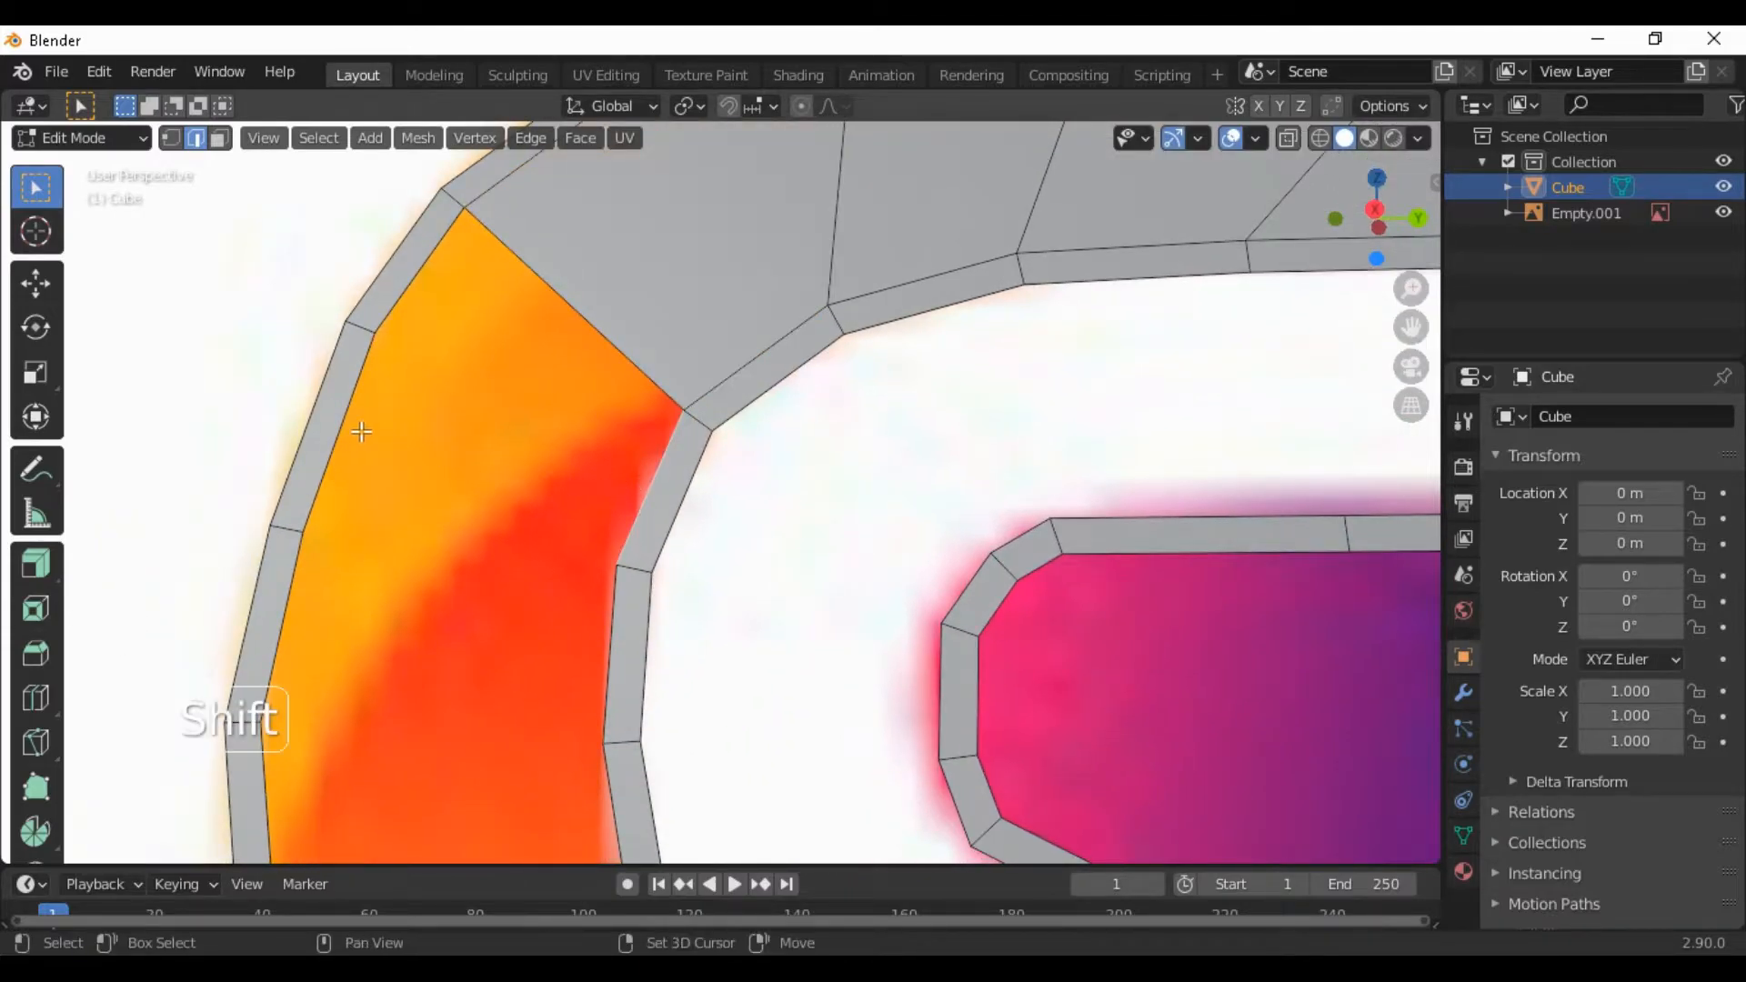
{"action": "left_click", "coordinate": [344, 421], "text": "shift"}
{"action": "left_click", "coordinate": [421, 270], "text": "shift"}
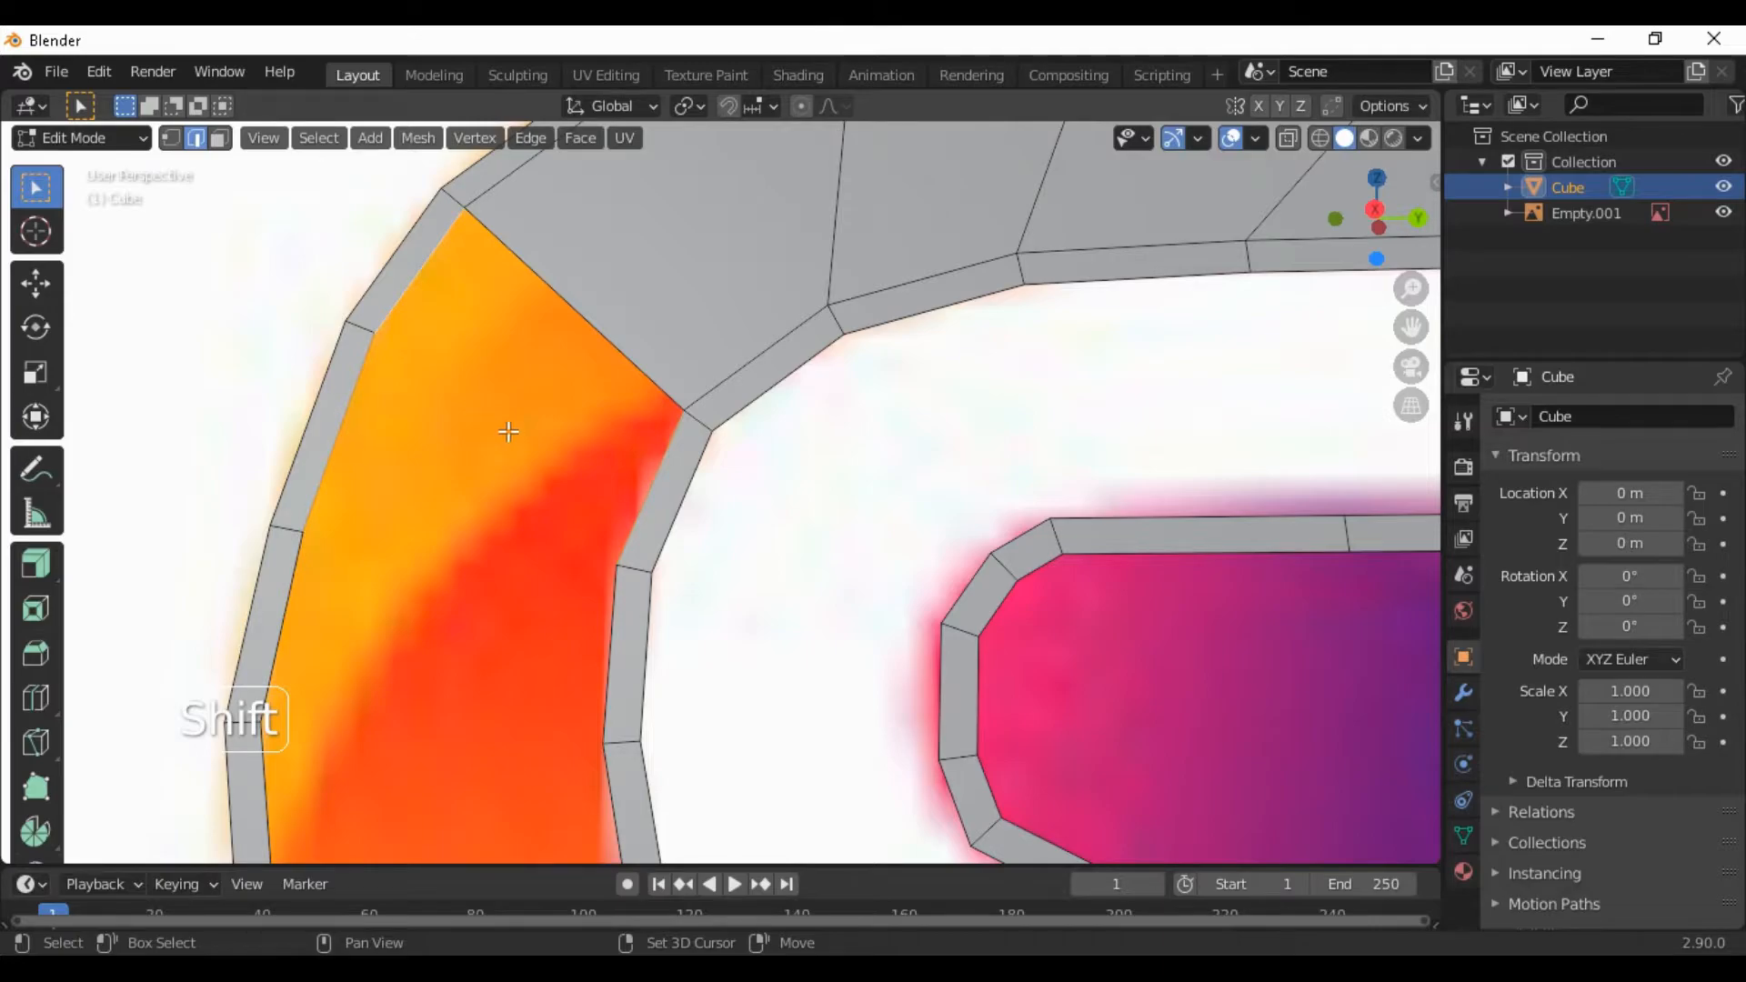
{"action": "left_click", "coordinate": [531, 409], "text": "shift"}
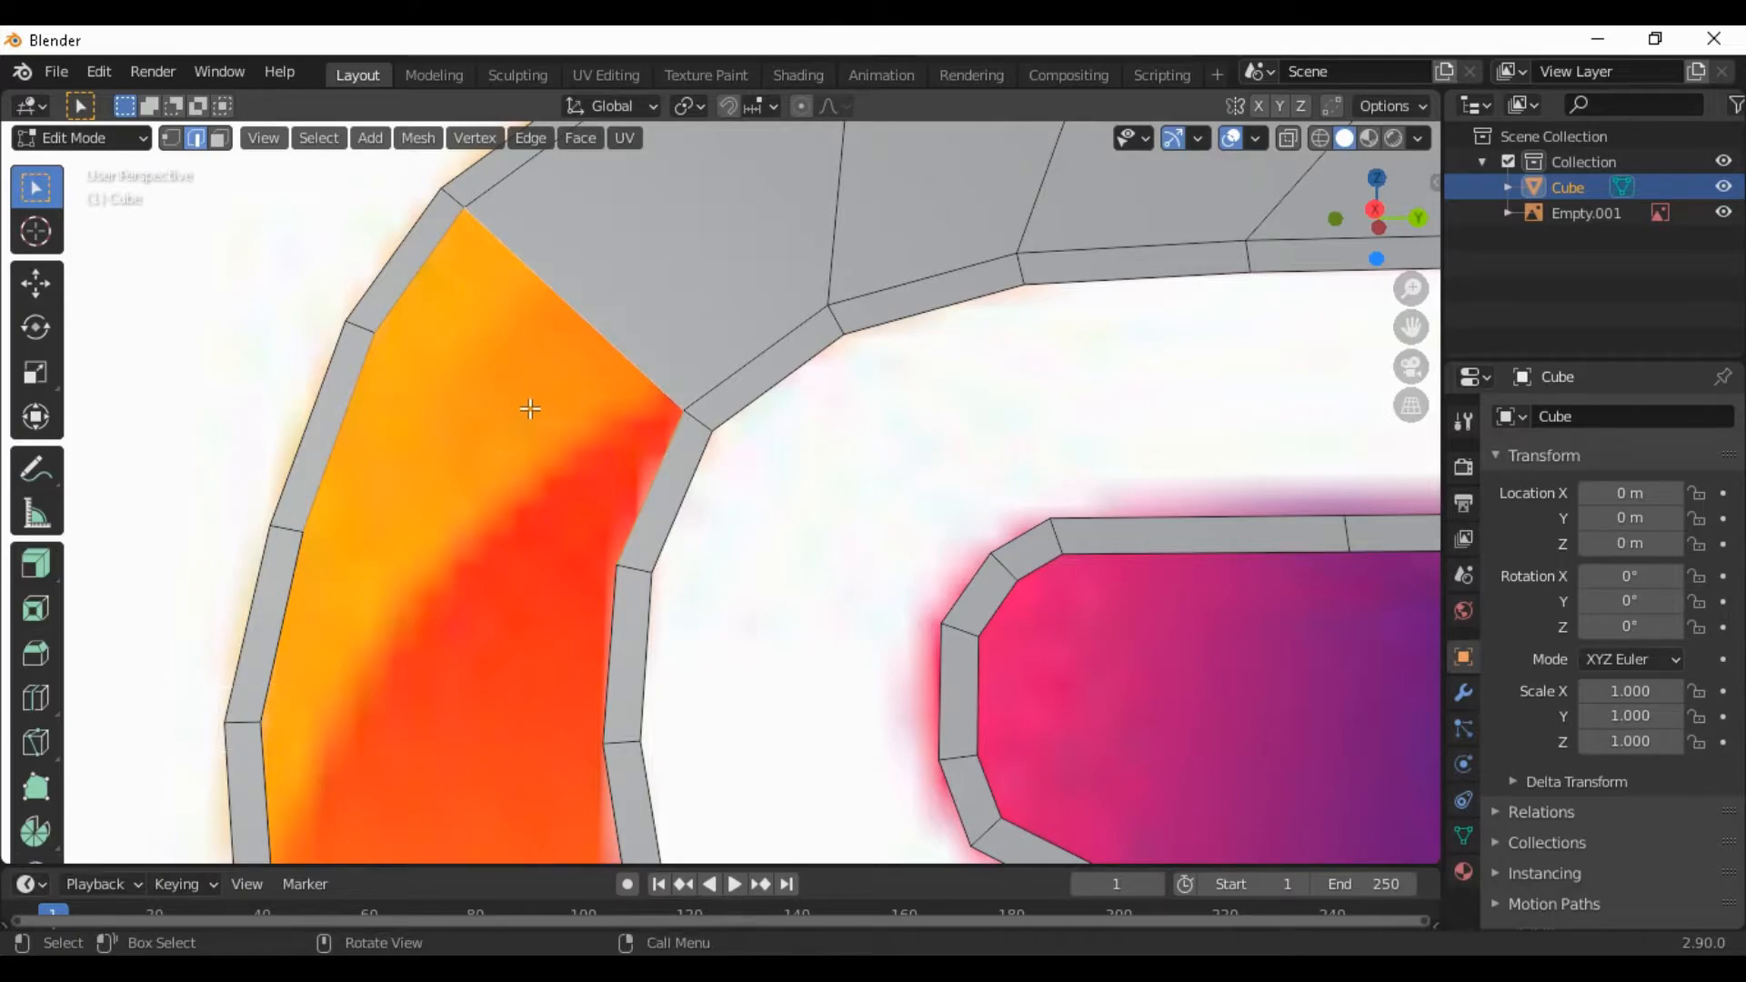
{"action": "key", "text": "f"}
Fill the next two four-sided faces down the G's left side from the open cross edge
{"action": "scroll", "coordinate": [549, 601], "scroll_direction": "down", "scroll_amount": 5, "text": "shift"}
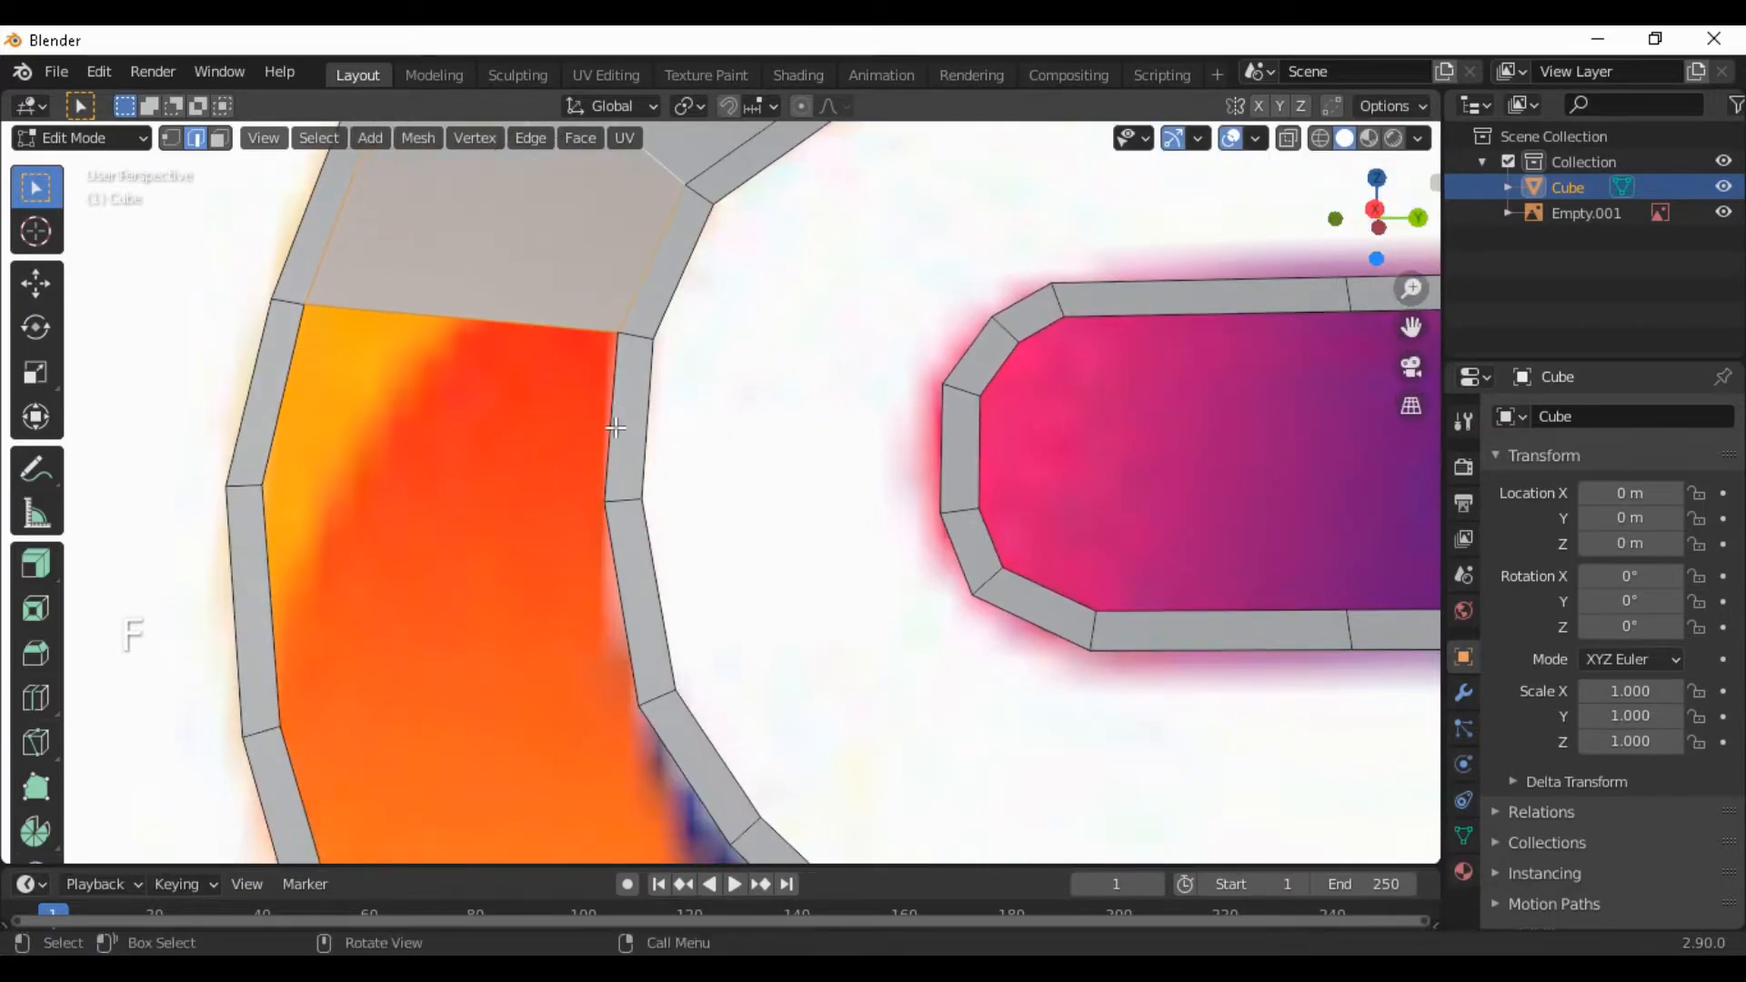
{"action": "left_click", "coordinate": [498, 463]}
{"action": "left_click", "coordinate": [443, 329]}
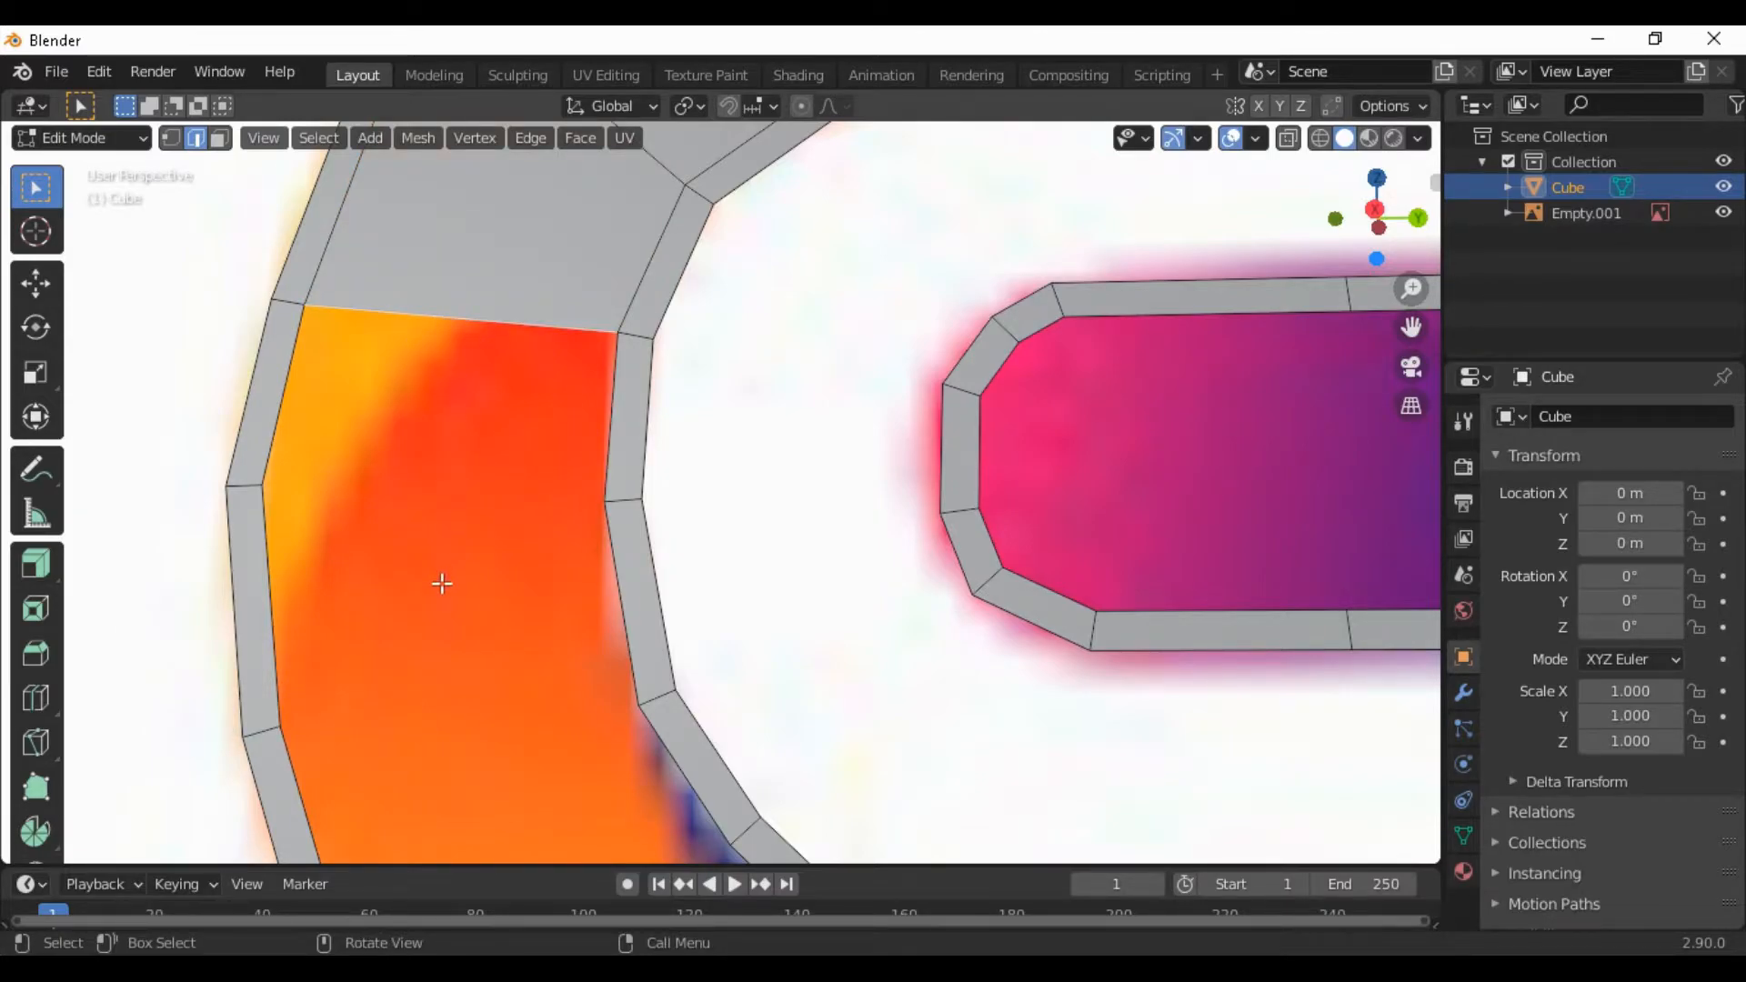
{"action": "key", "text": "f"}
{"action": "key", "text": "f"}
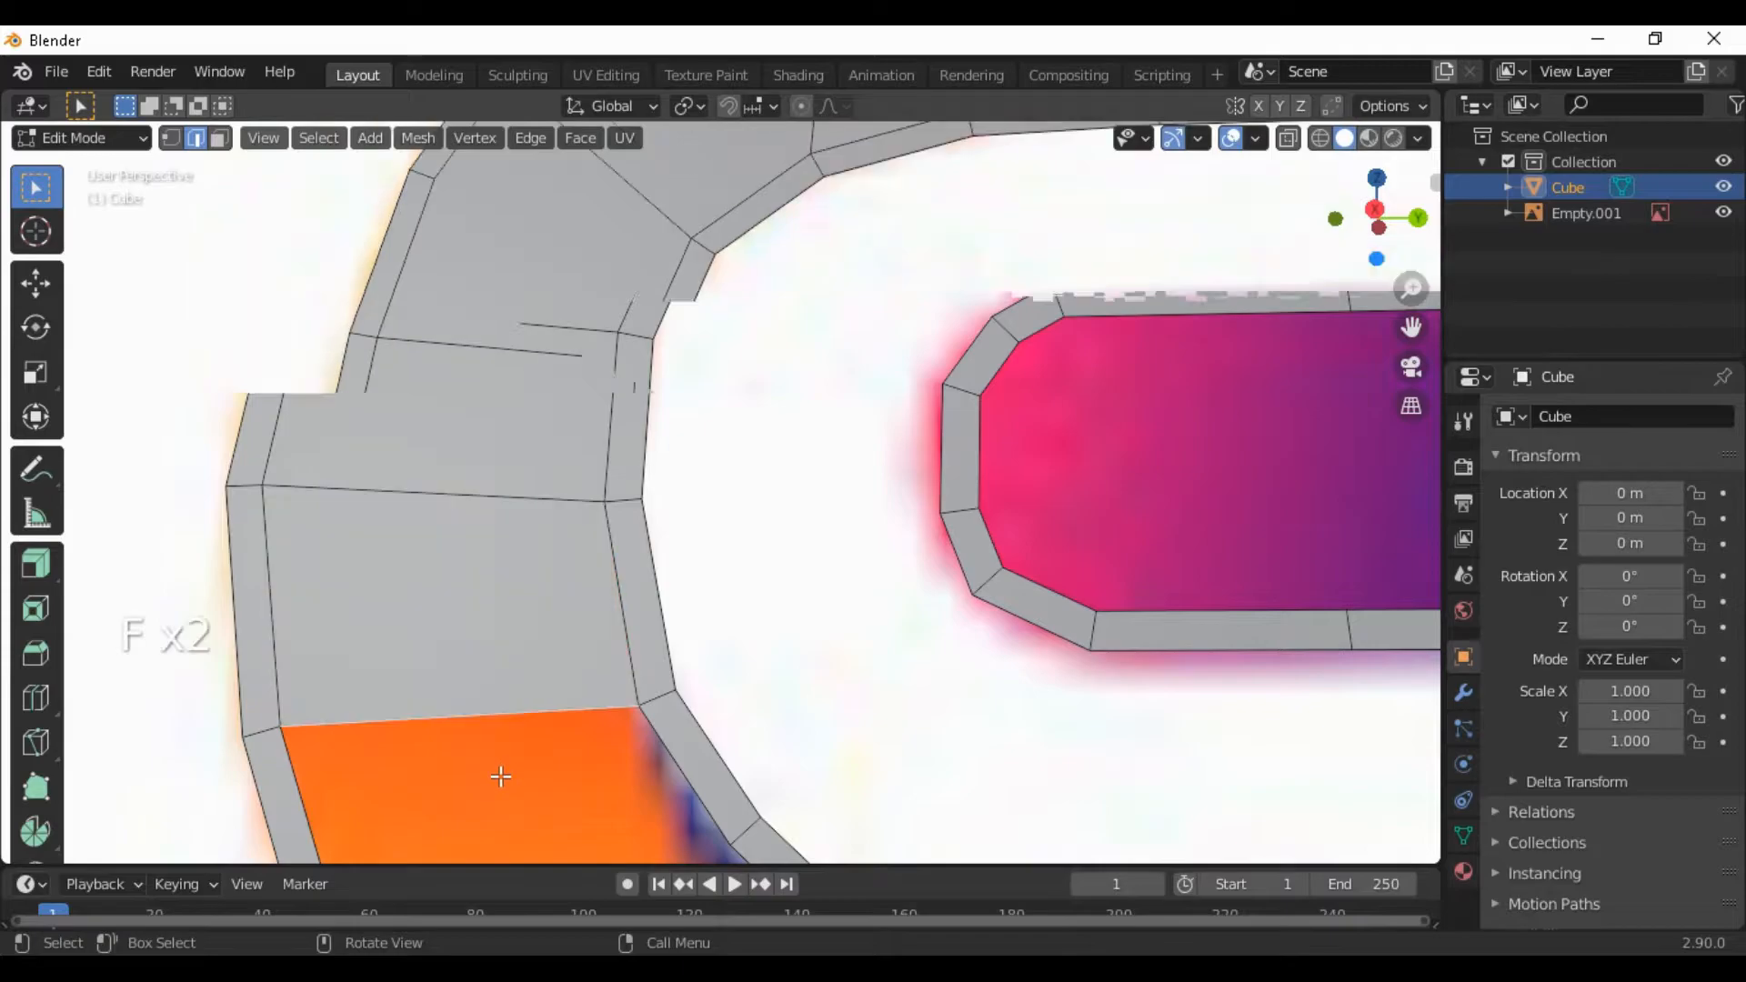
Fill one more four-sided face where the left side begins bending into the lower curve
{"action": "scroll", "coordinate": [499, 768], "scroll_direction": "down", "scroll_amount": 3}
{"action": "middle_click_drag", "start_coordinate": [602, 771], "coordinate": [498, 603], "text": "shift"}
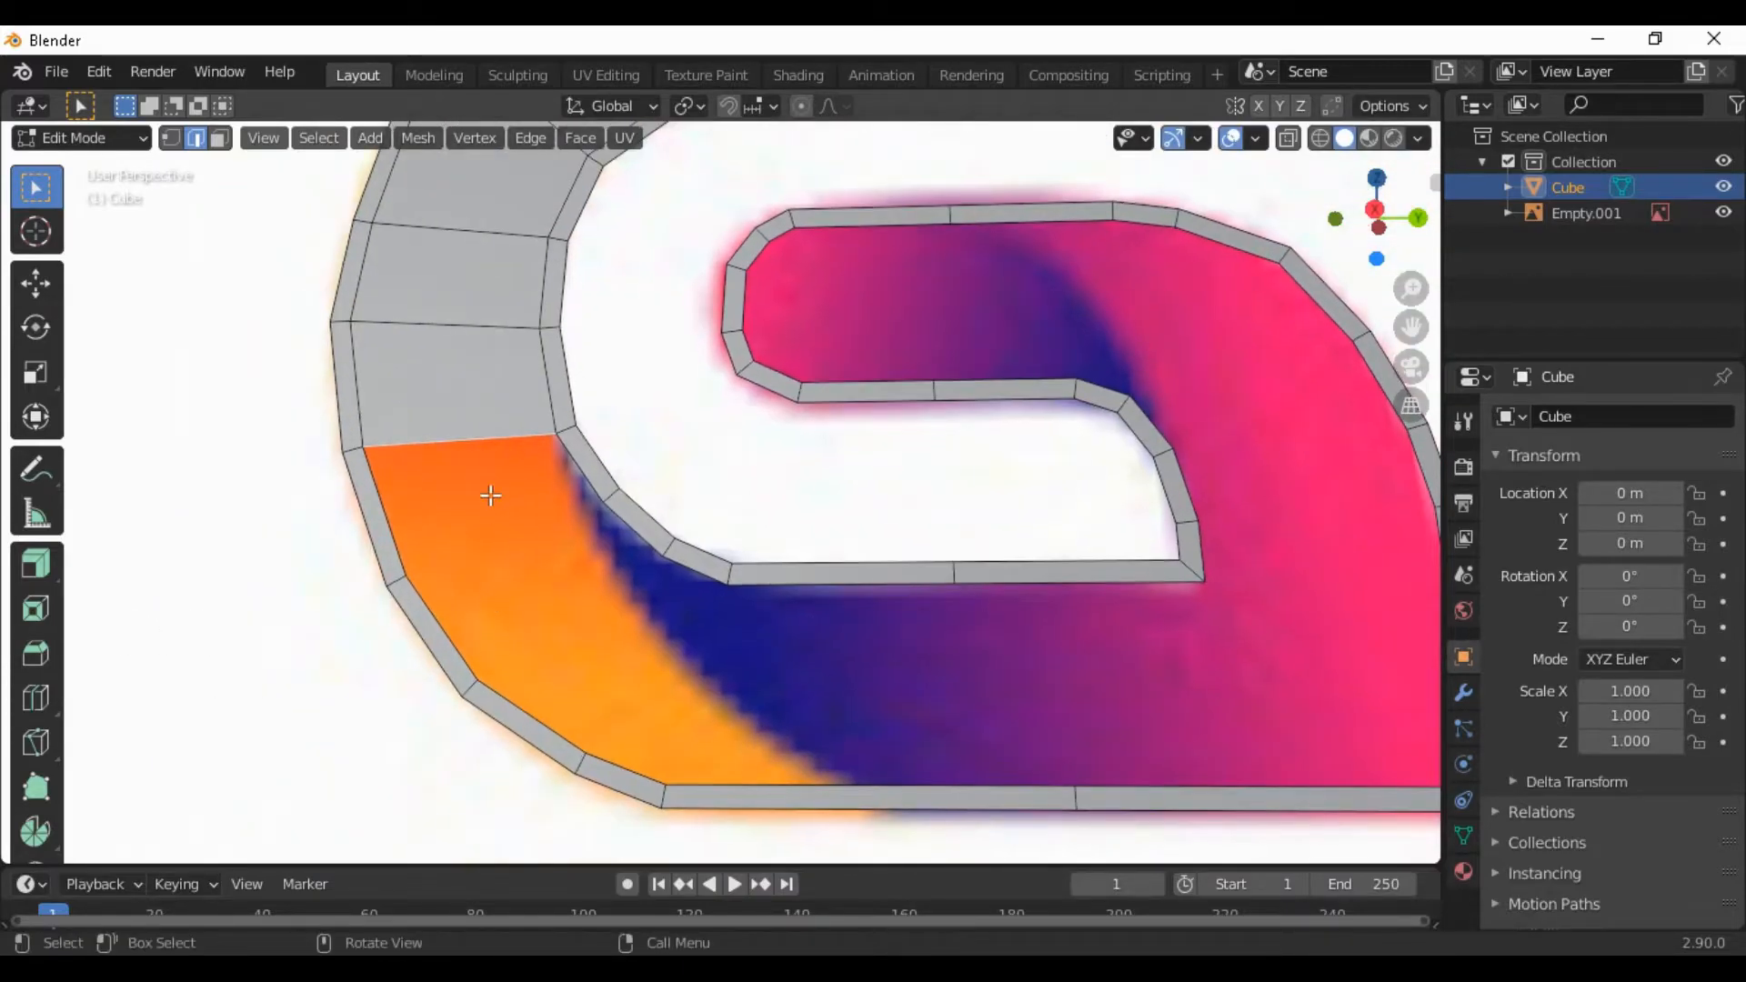
{"action": "key", "text": "f"}
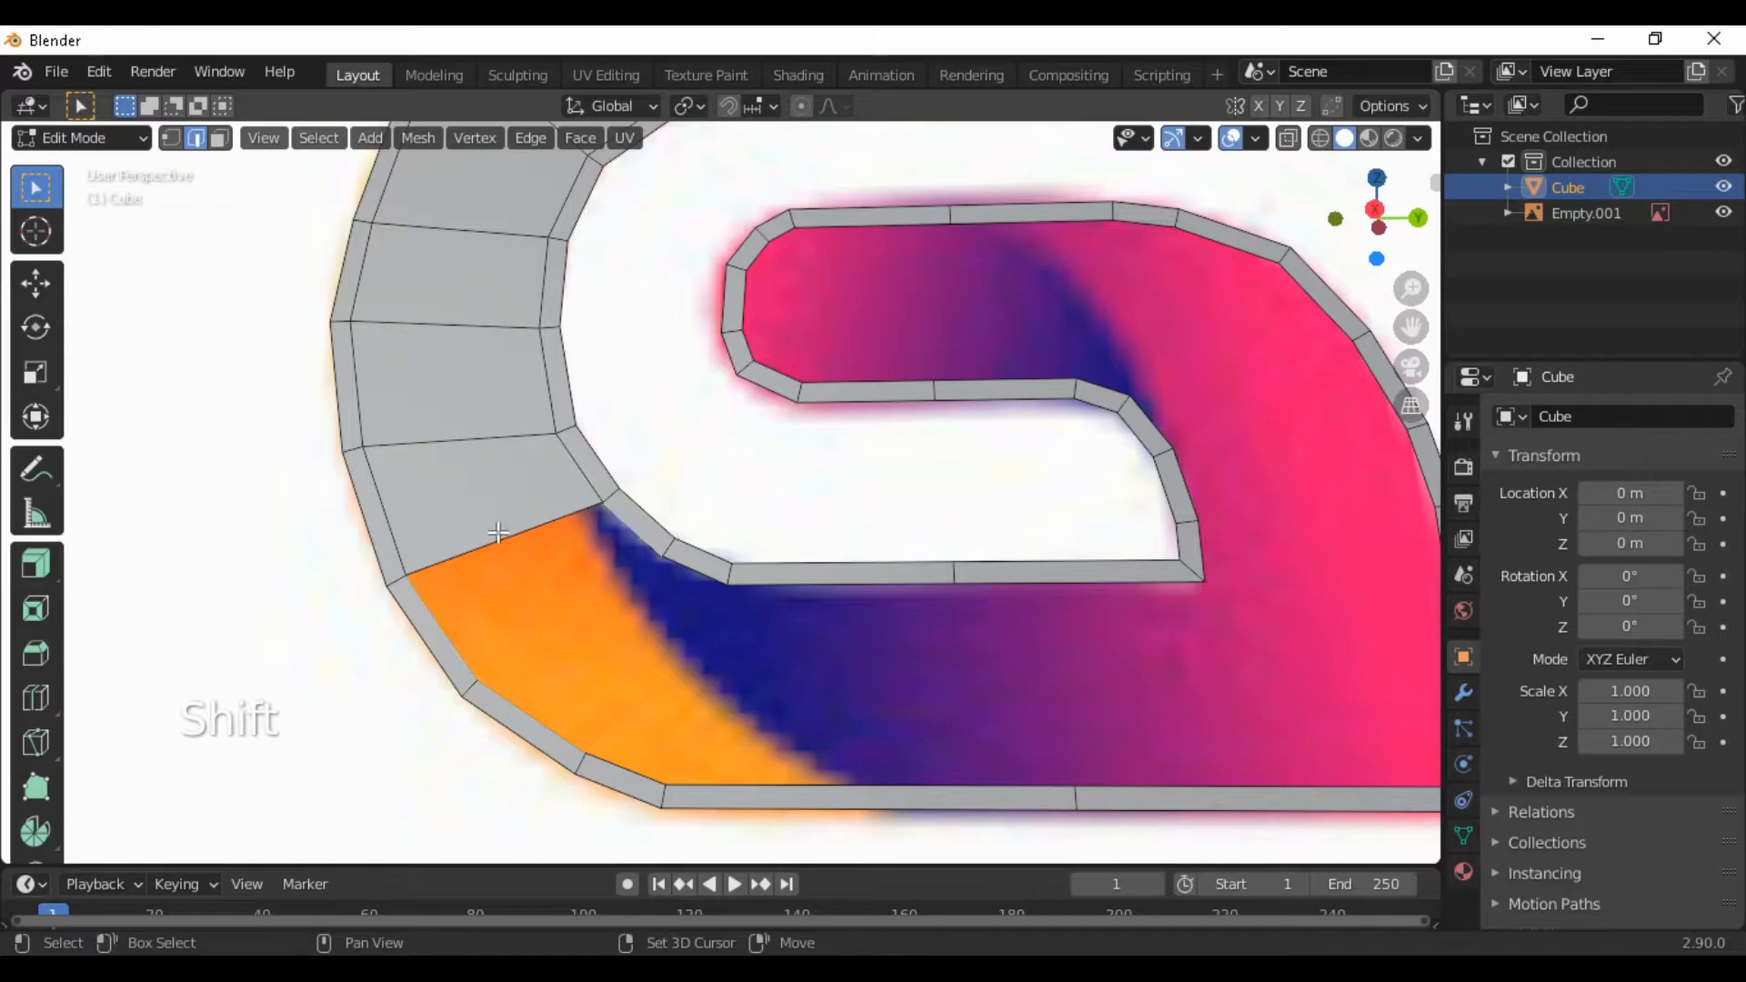
Fill a face spanning two outer-side edges and one inner-side edge of the lower curve, plus the adjoining face up to the bottom bar
{"action": "left_click", "coordinate": [539, 604]}
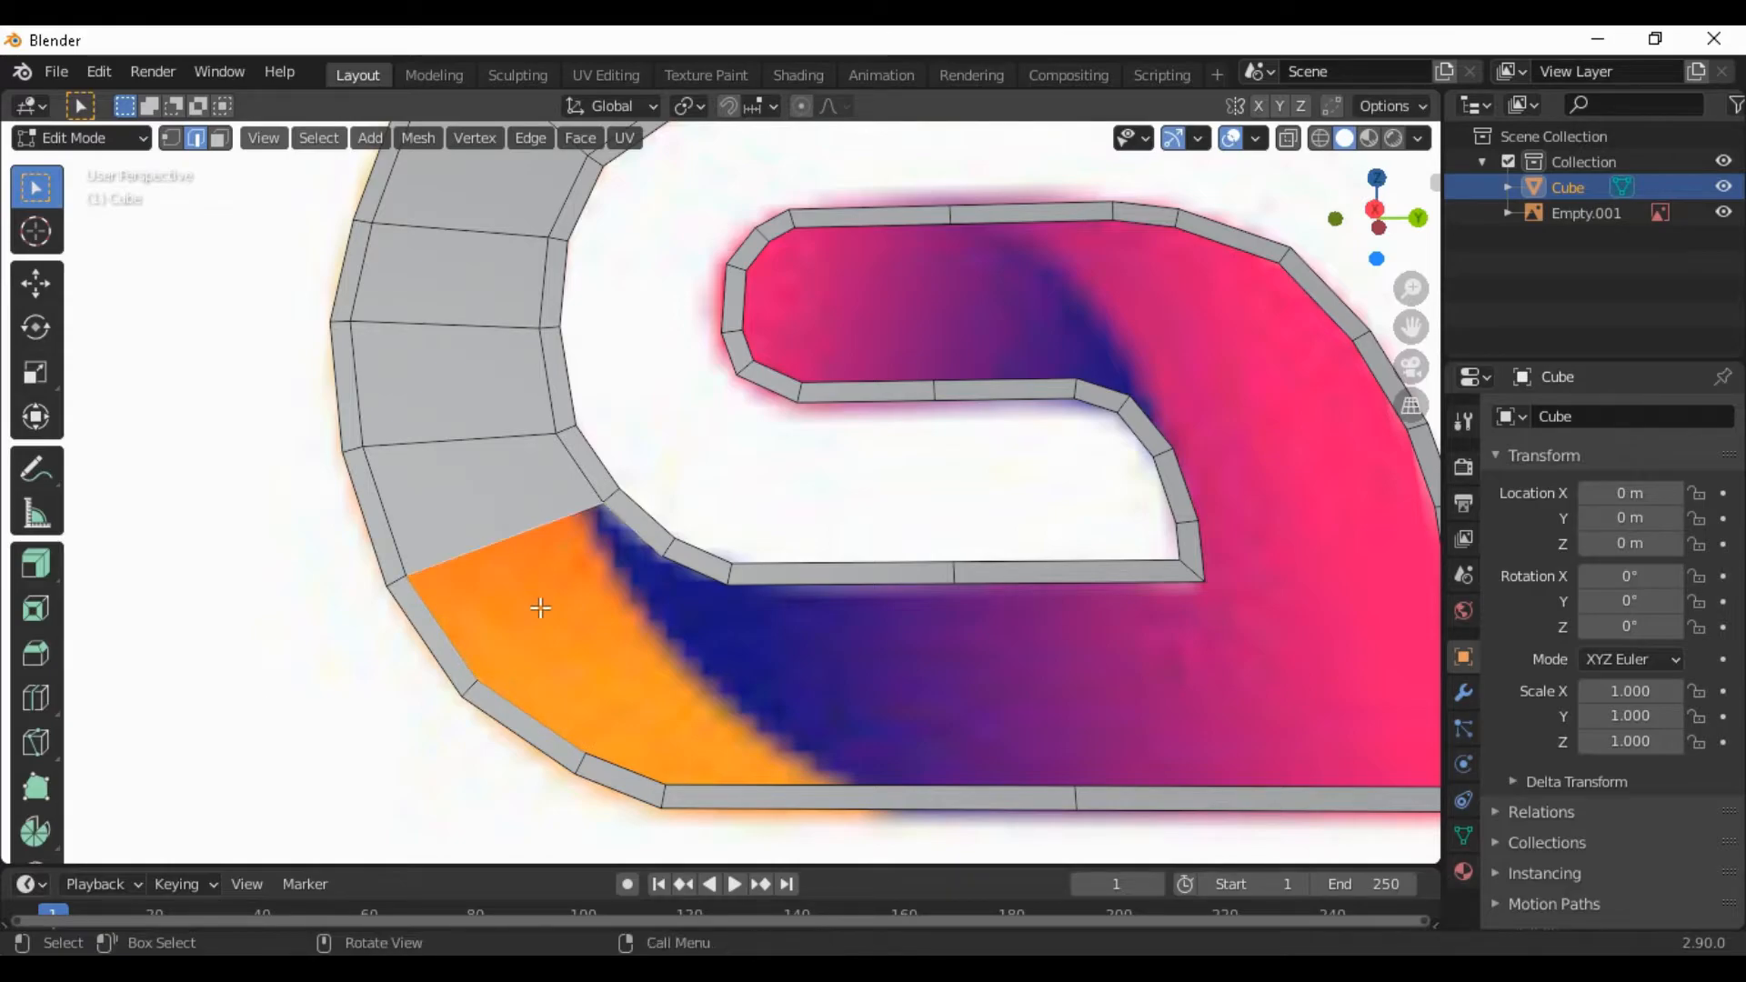
{"action": "key", "text": "f"}
{"action": "scroll", "coordinate": [688, 684], "scroll_direction": "up", "scroll_amount": 2}
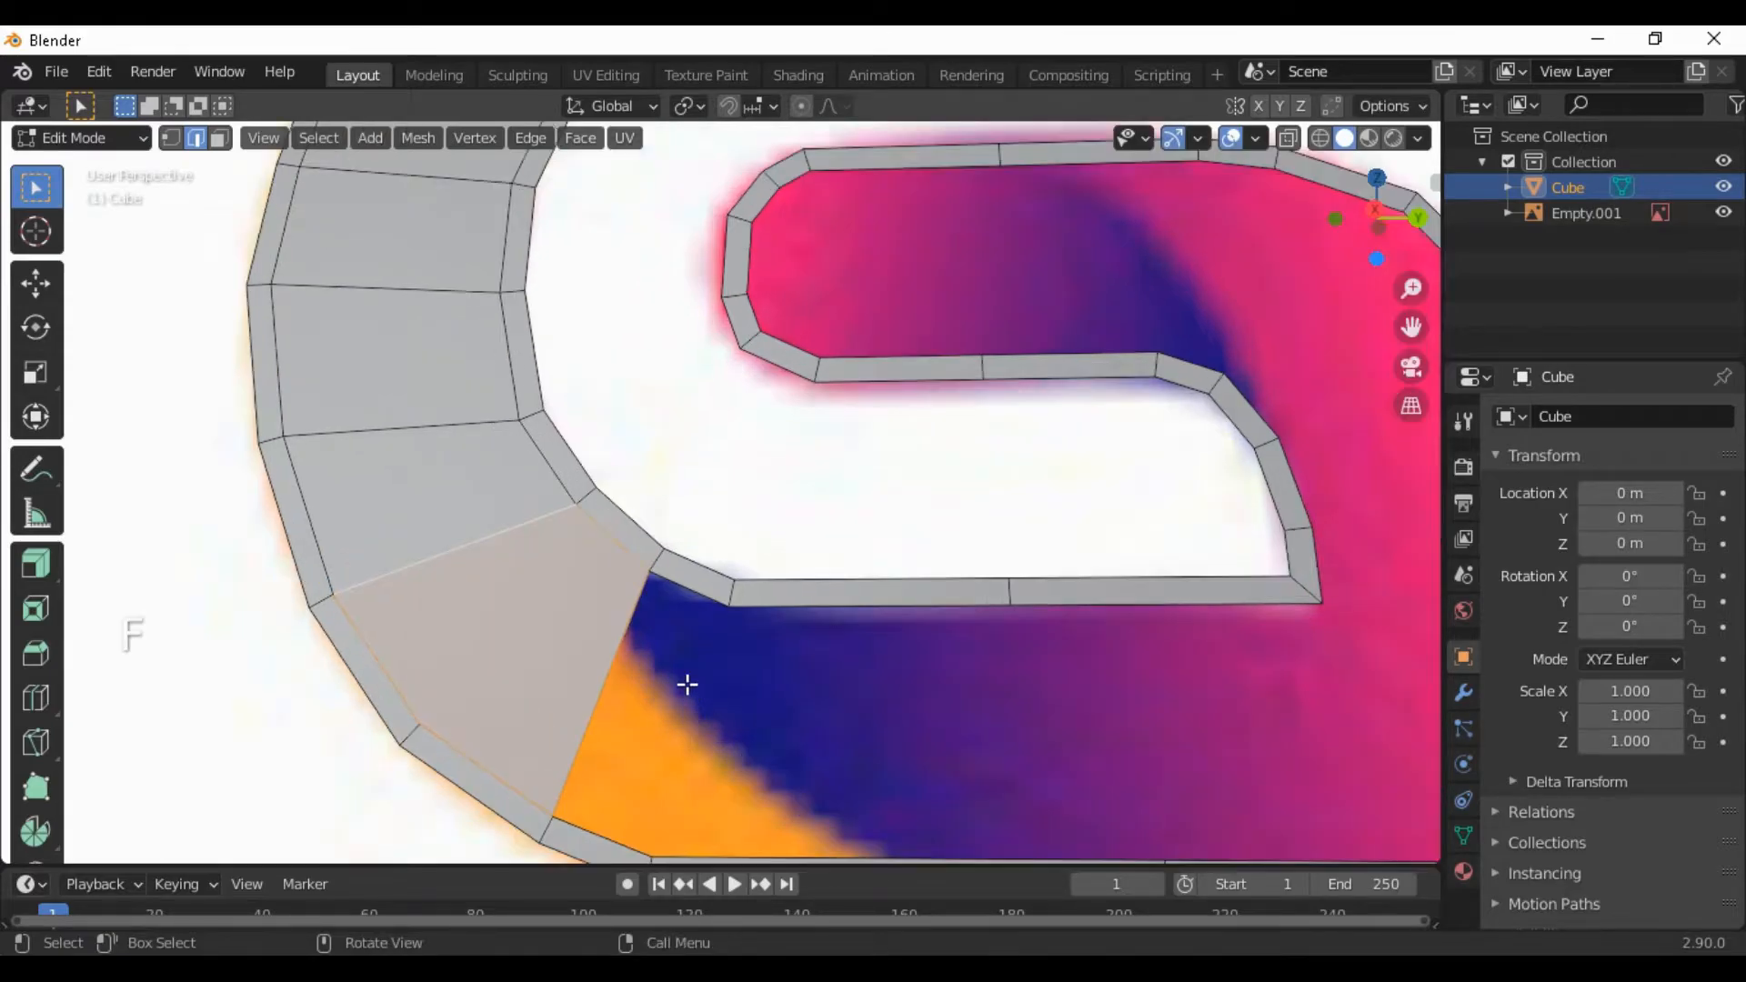
{"action": "left_click", "coordinate": [659, 671]}
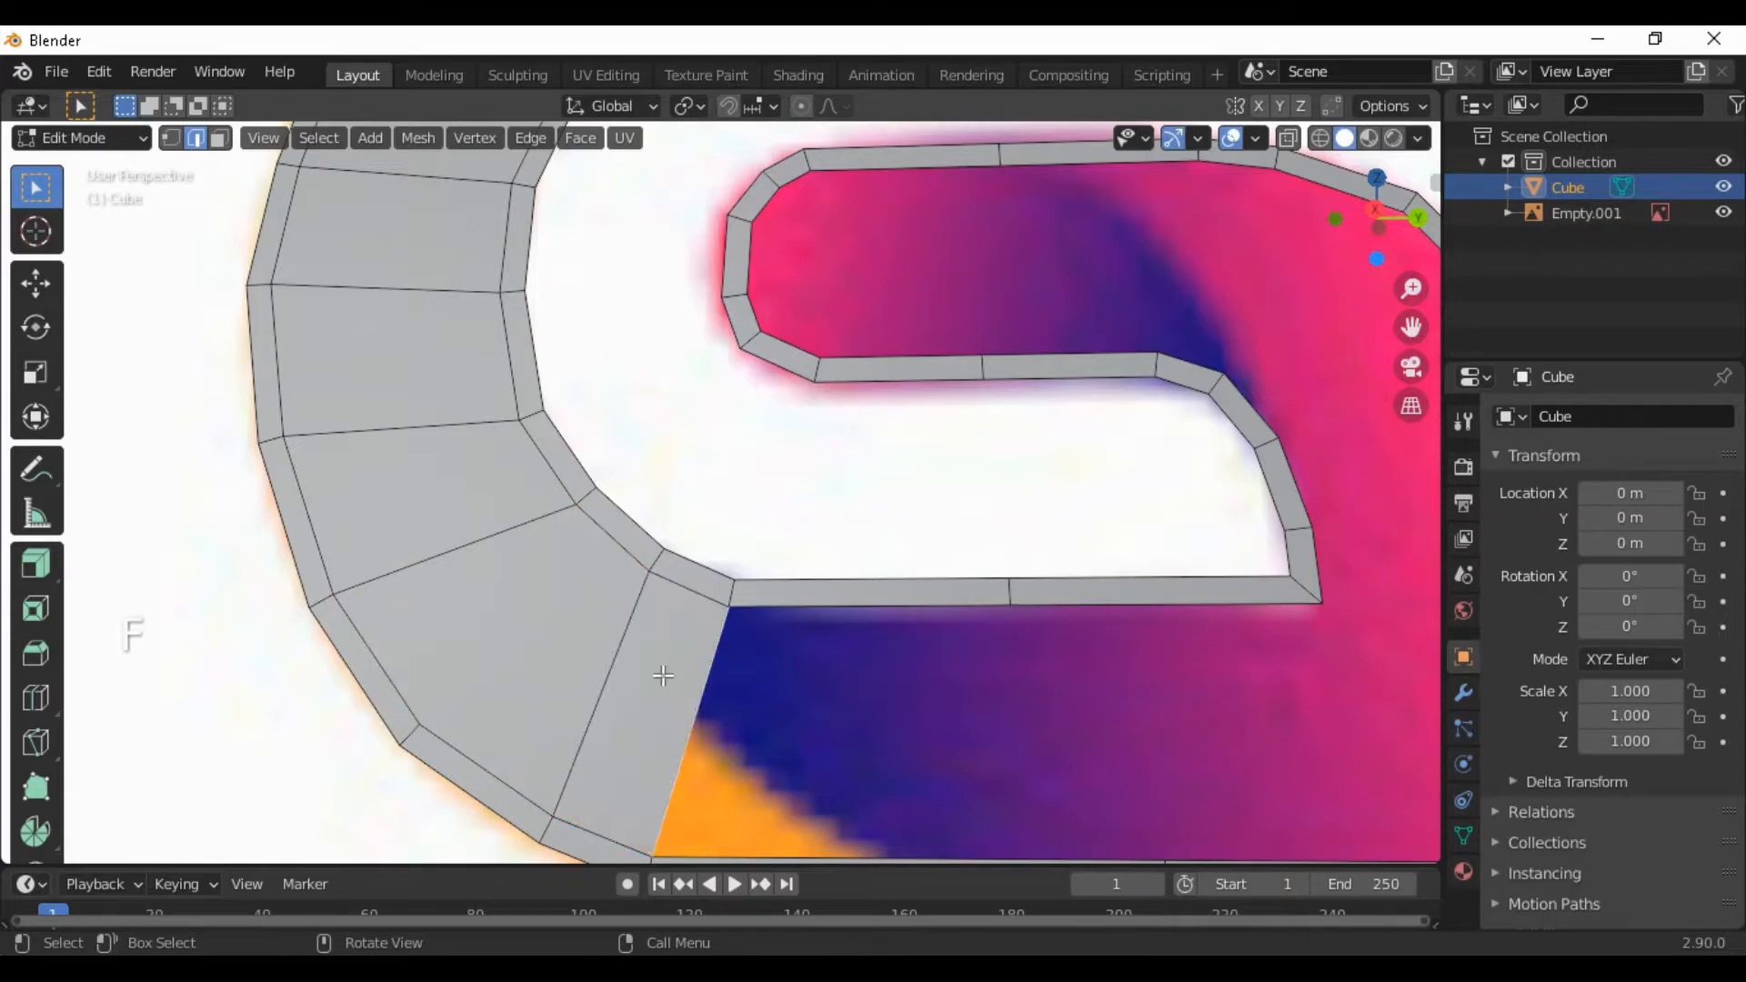
Fill two faces along the bottom bar up to the diagonal between its inner and outer right corners
{"action": "middle_click_drag", "start_coordinate": [834, 783], "coordinate": [571, 570], "text": "shift"}
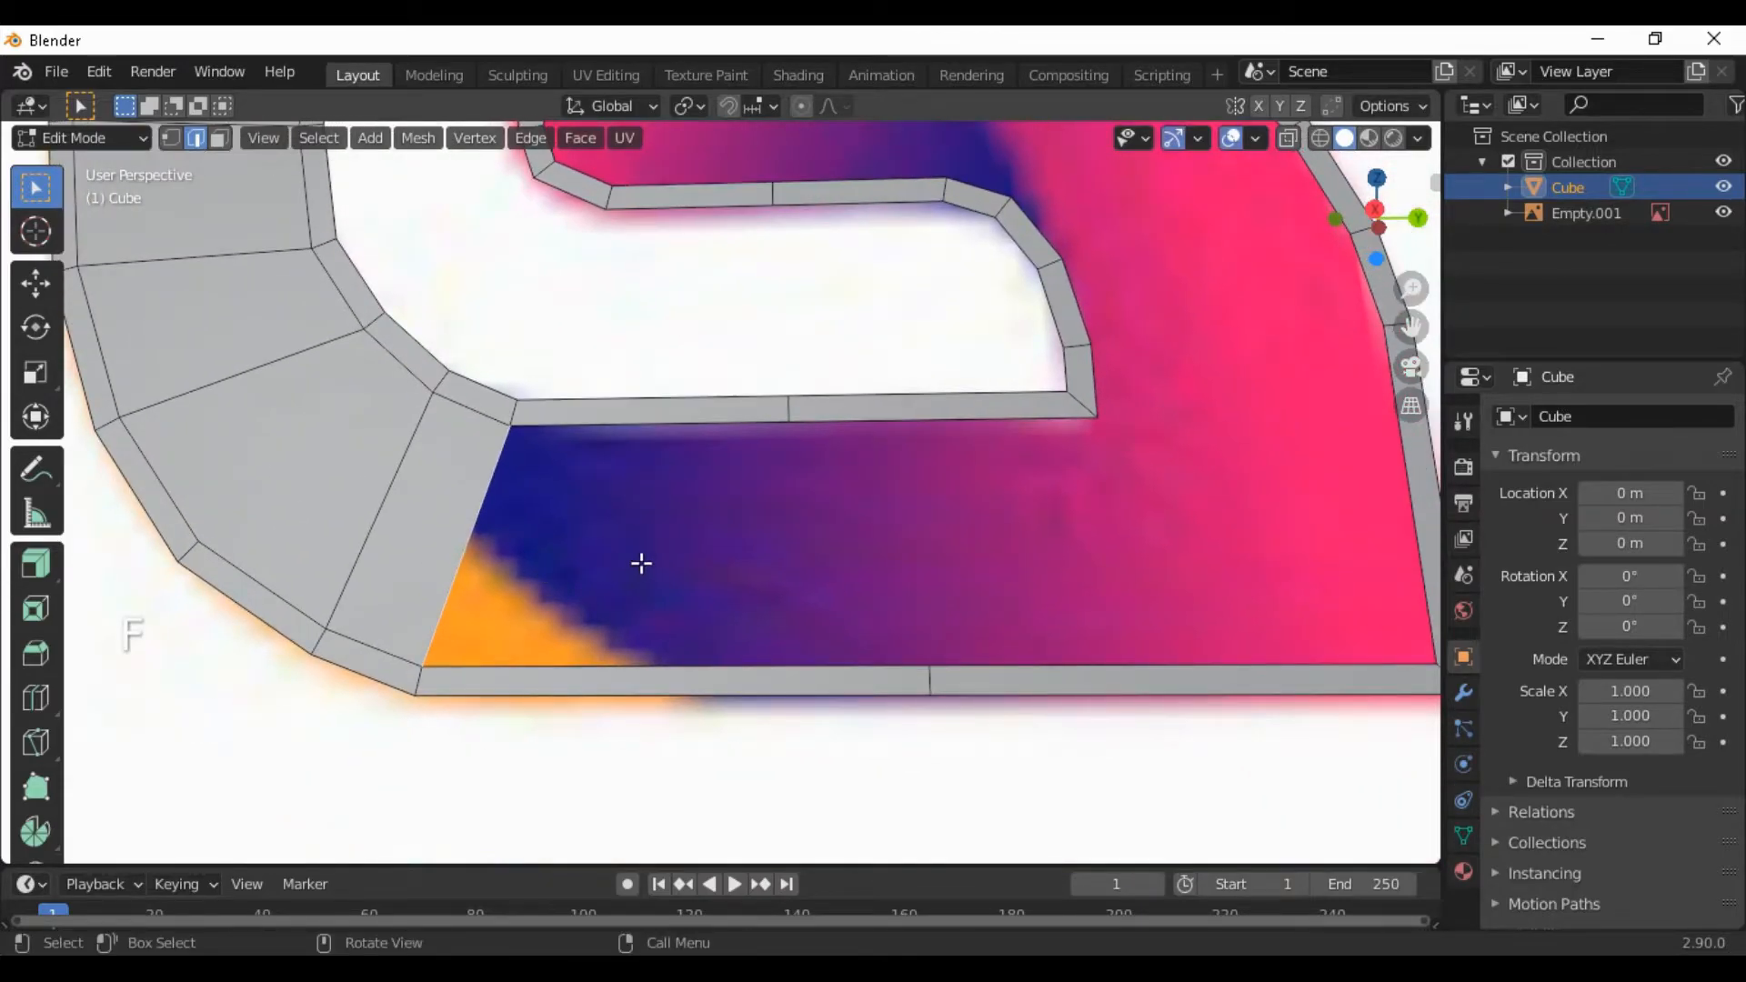
{"action": "key", "text": "f"}
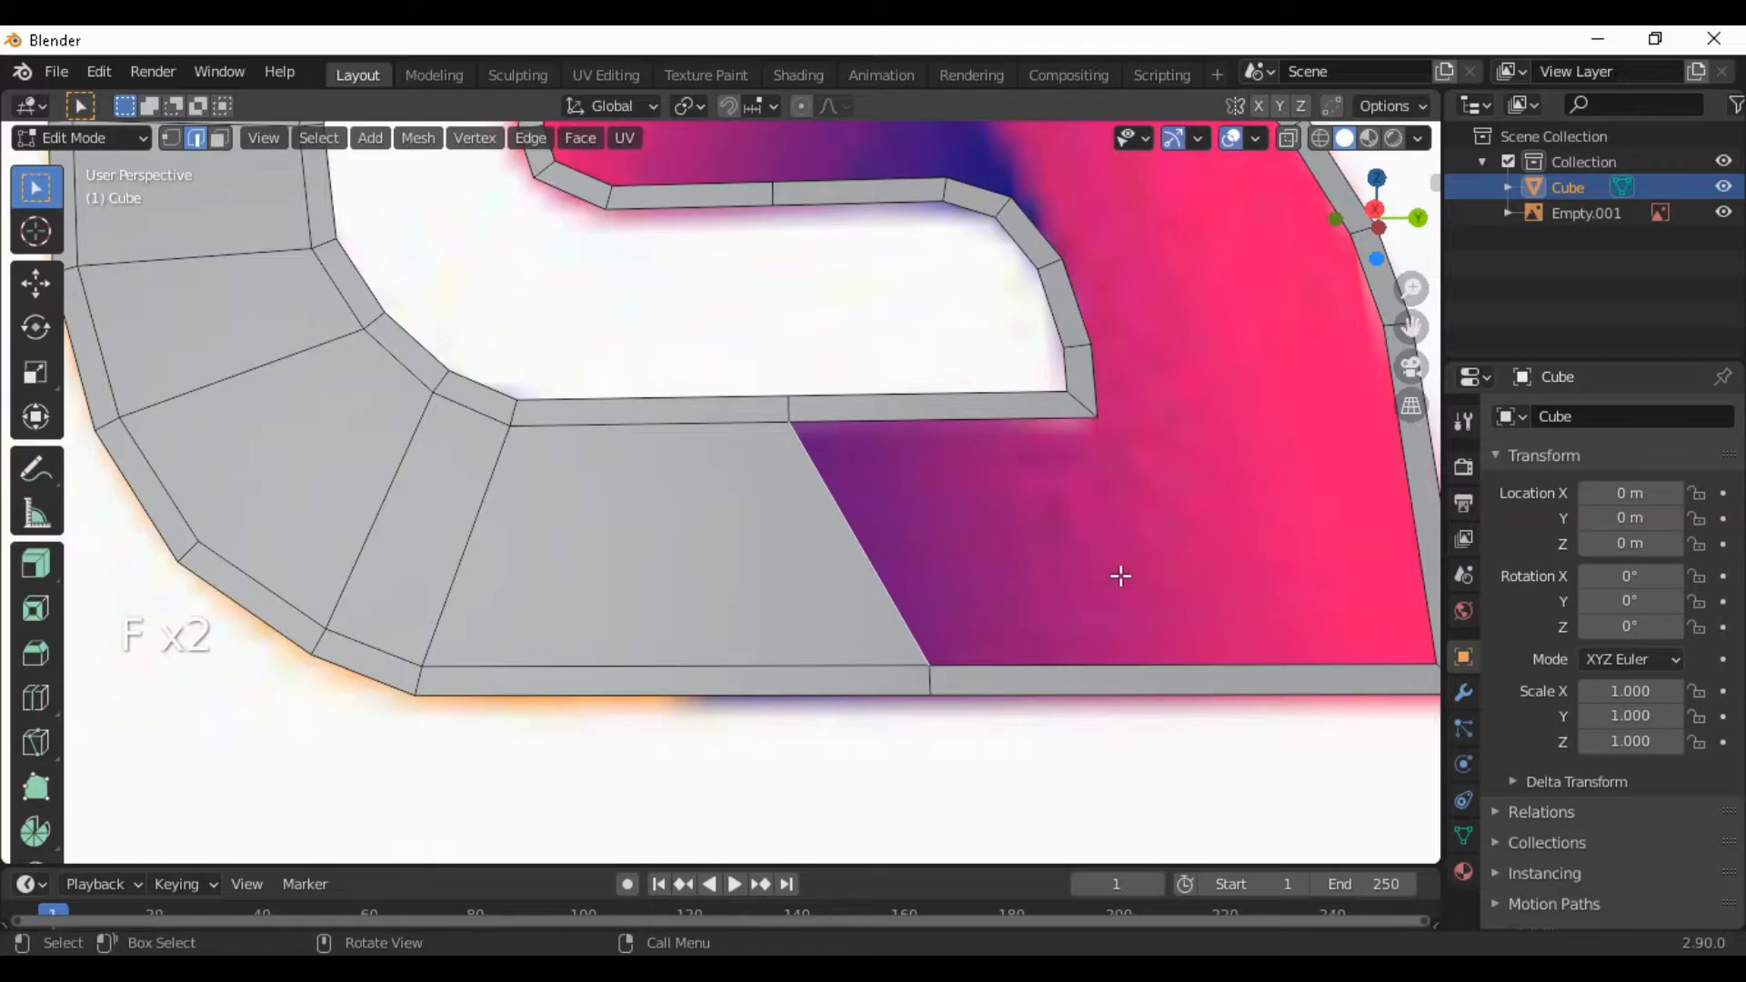
{"action": "key", "text": "f"}
Fill three faces from the corner diagonal up the G's right side
{"action": "middle_click_drag", "start_coordinate": [1258, 588], "coordinate": [819, 663], "text": "shift"}
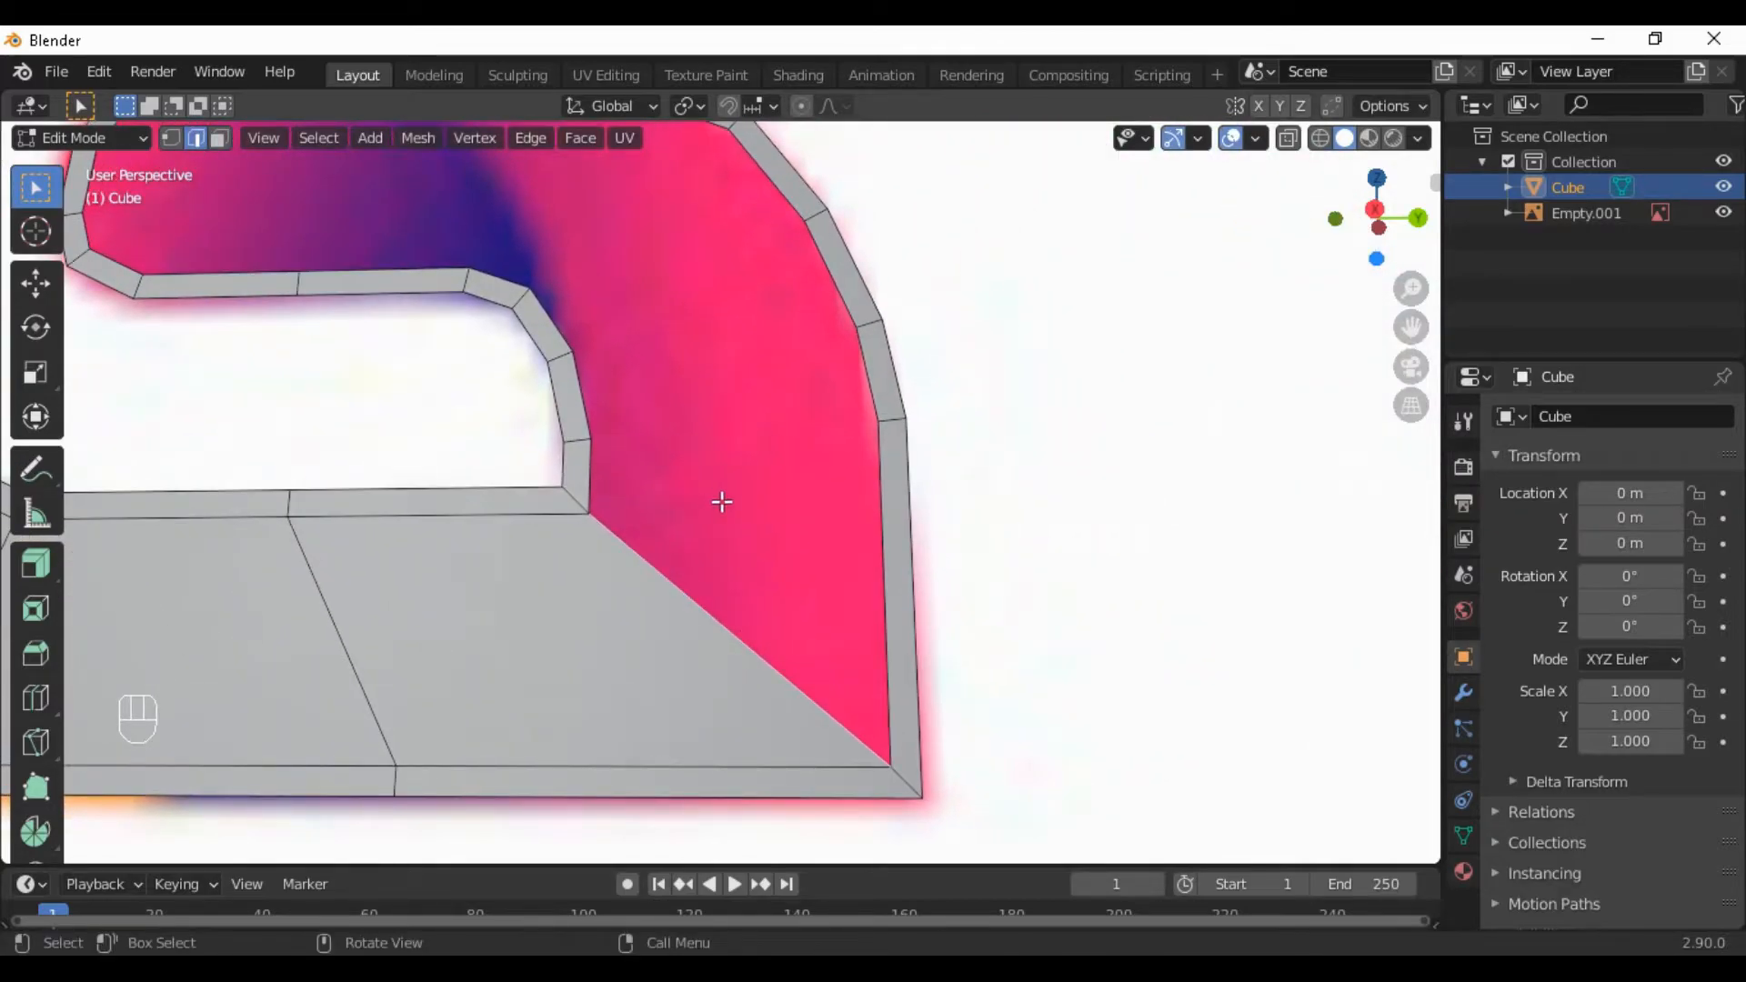
{"action": "key", "text": "f"}
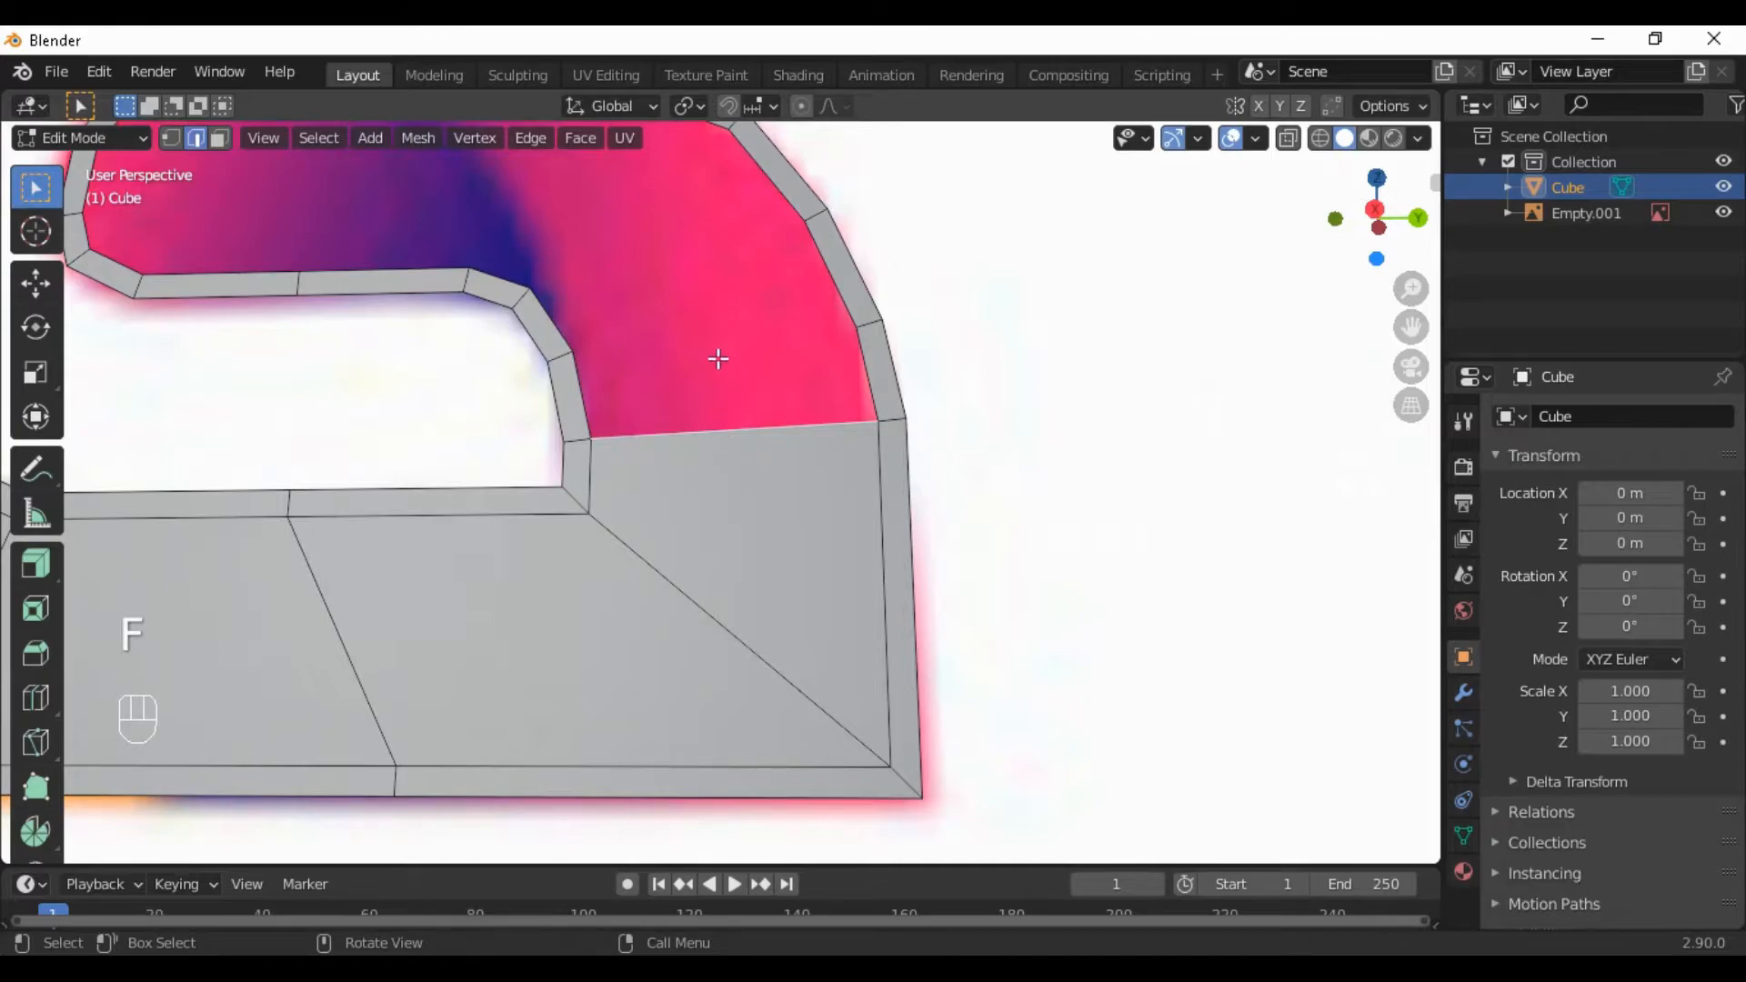
{"action": "key", "text": "f"}
{"action": "key", "text": "f"}
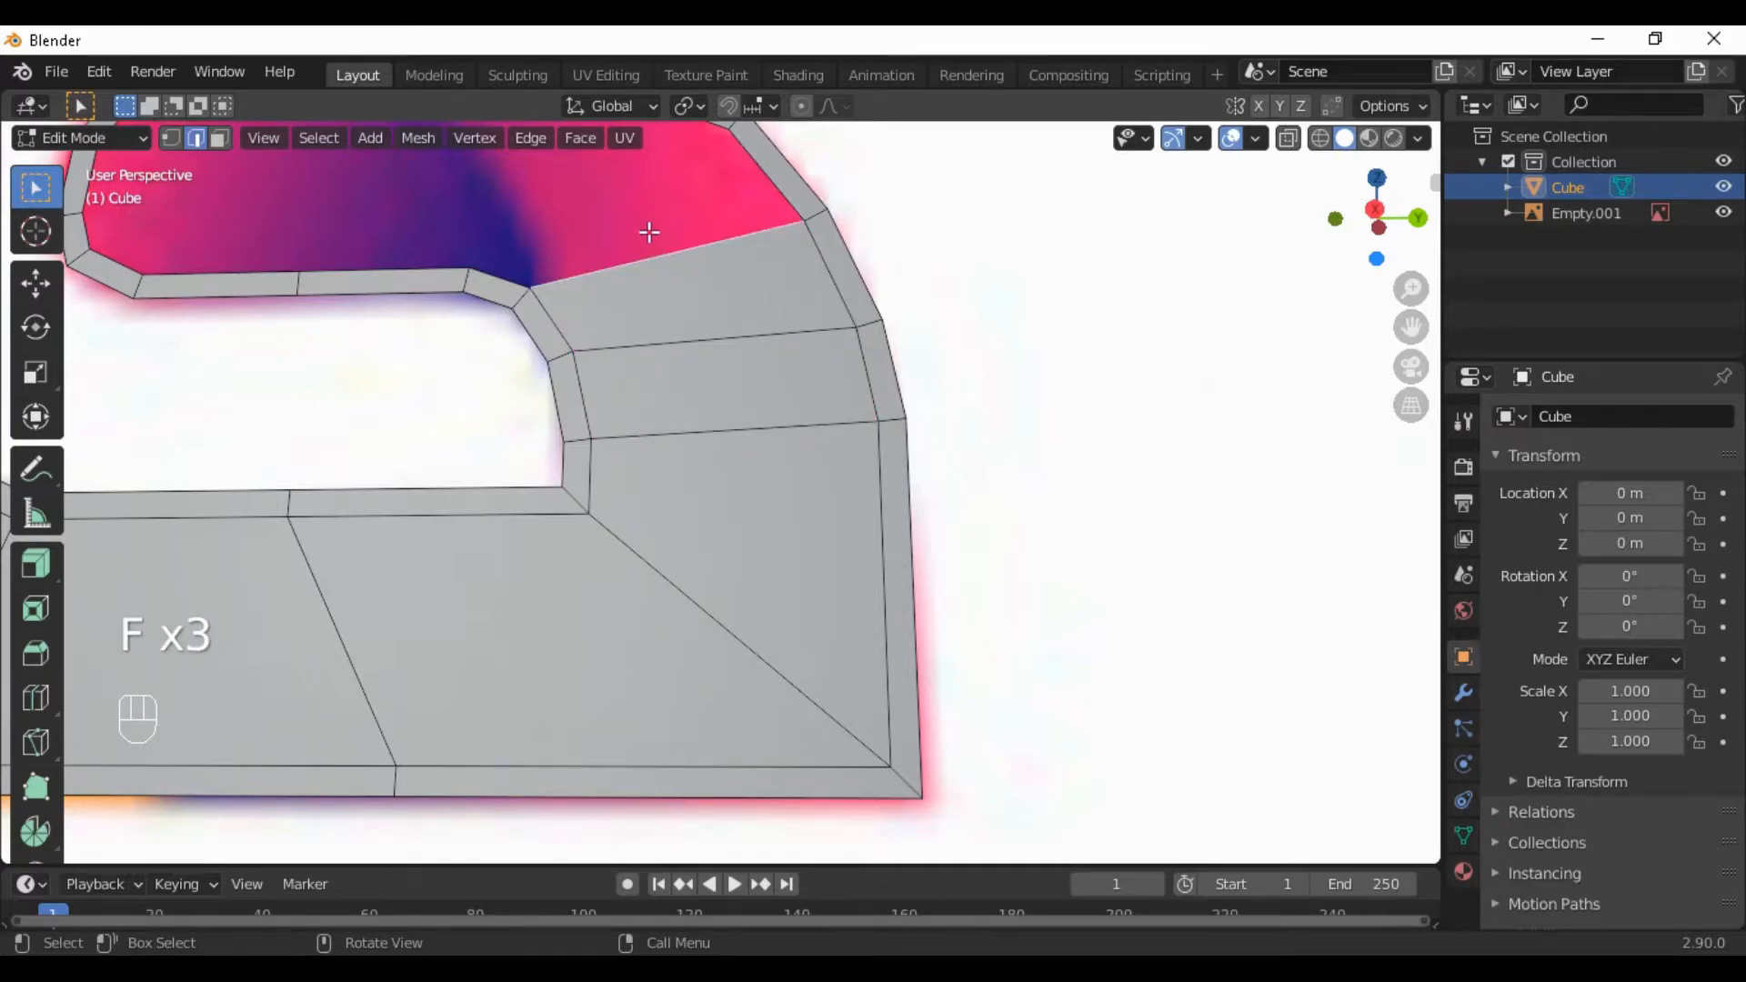
Fill a face at the upper-right bend from the open cross edge, three outer-side edges and one inner-side edge
{"action": "scroll", "coordinate": [650, 233], "scroll_direction": "down", "scroll_amount": 3}
{"action": "middle_click_drag", "start_coordinate": [655, 264], "coordinate": [706, 452], "text": "shift"}
{"action": "scroll", "coordinate": [613, 486], "scroll_direction": "up", "scroll_amount": 3}
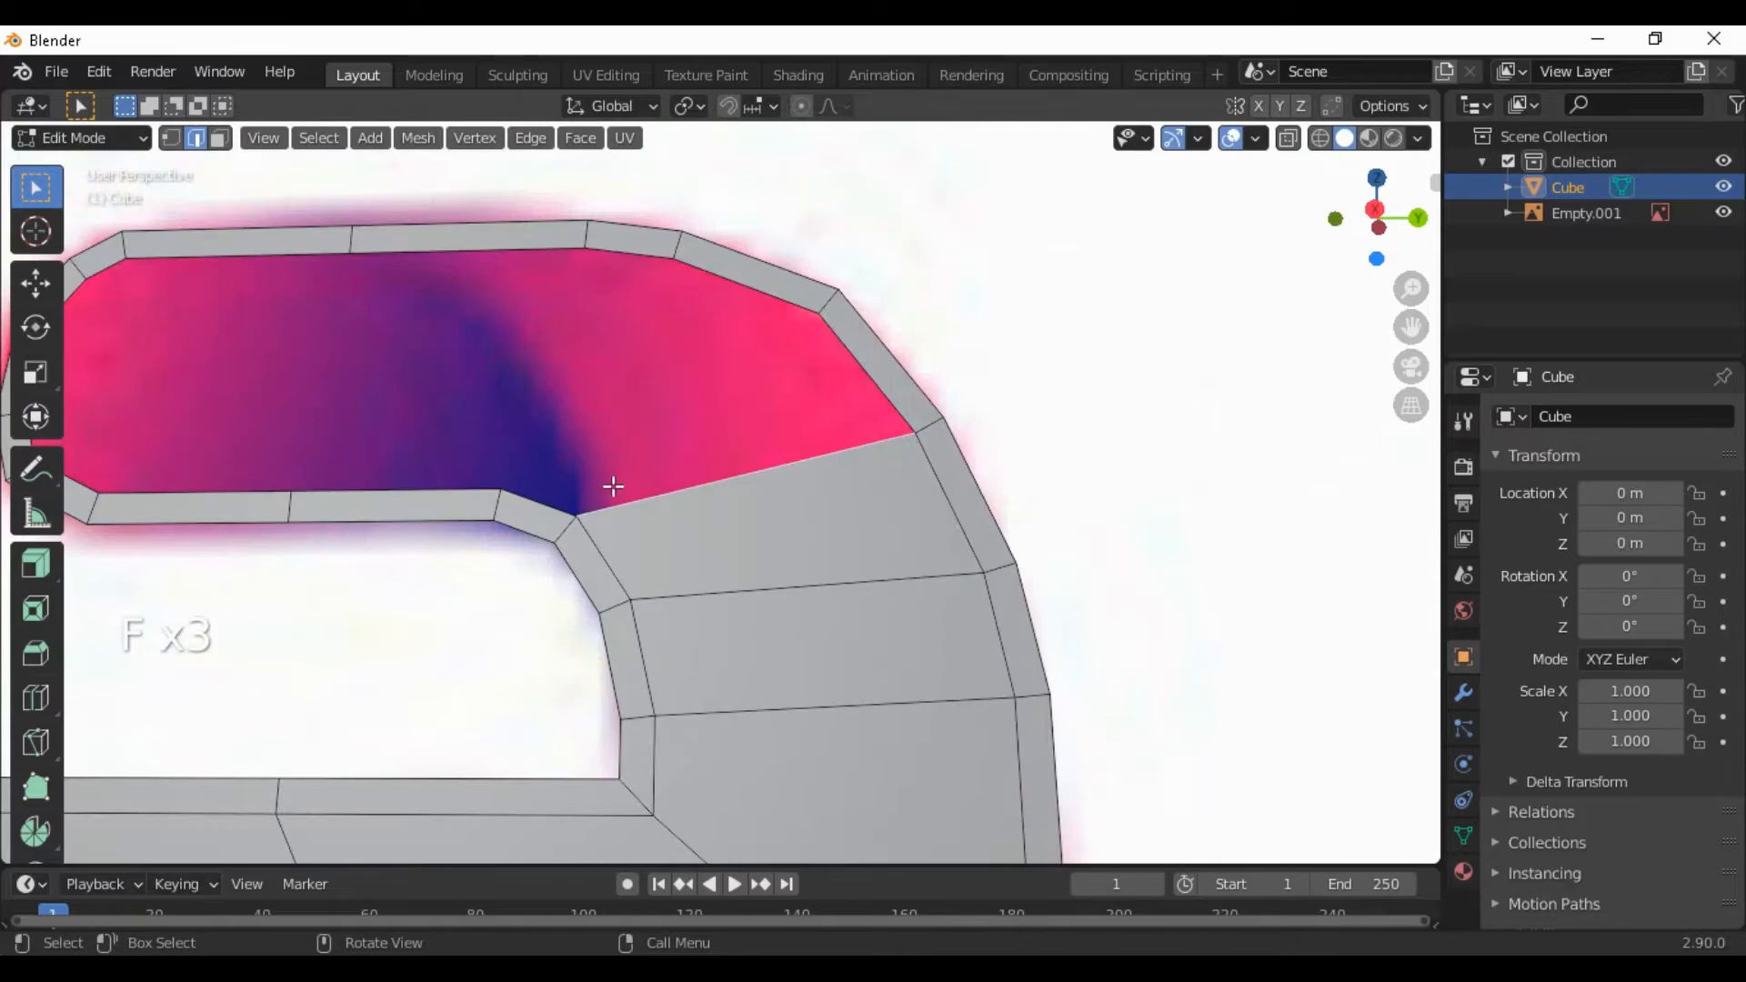
{"action": "key", "text": "shift"}
{"action": "left_click", "coordinate": [821, 454], "text": "shift"}
{"action": "left_click", "coordinate": [747, 282], "text": "shift"}
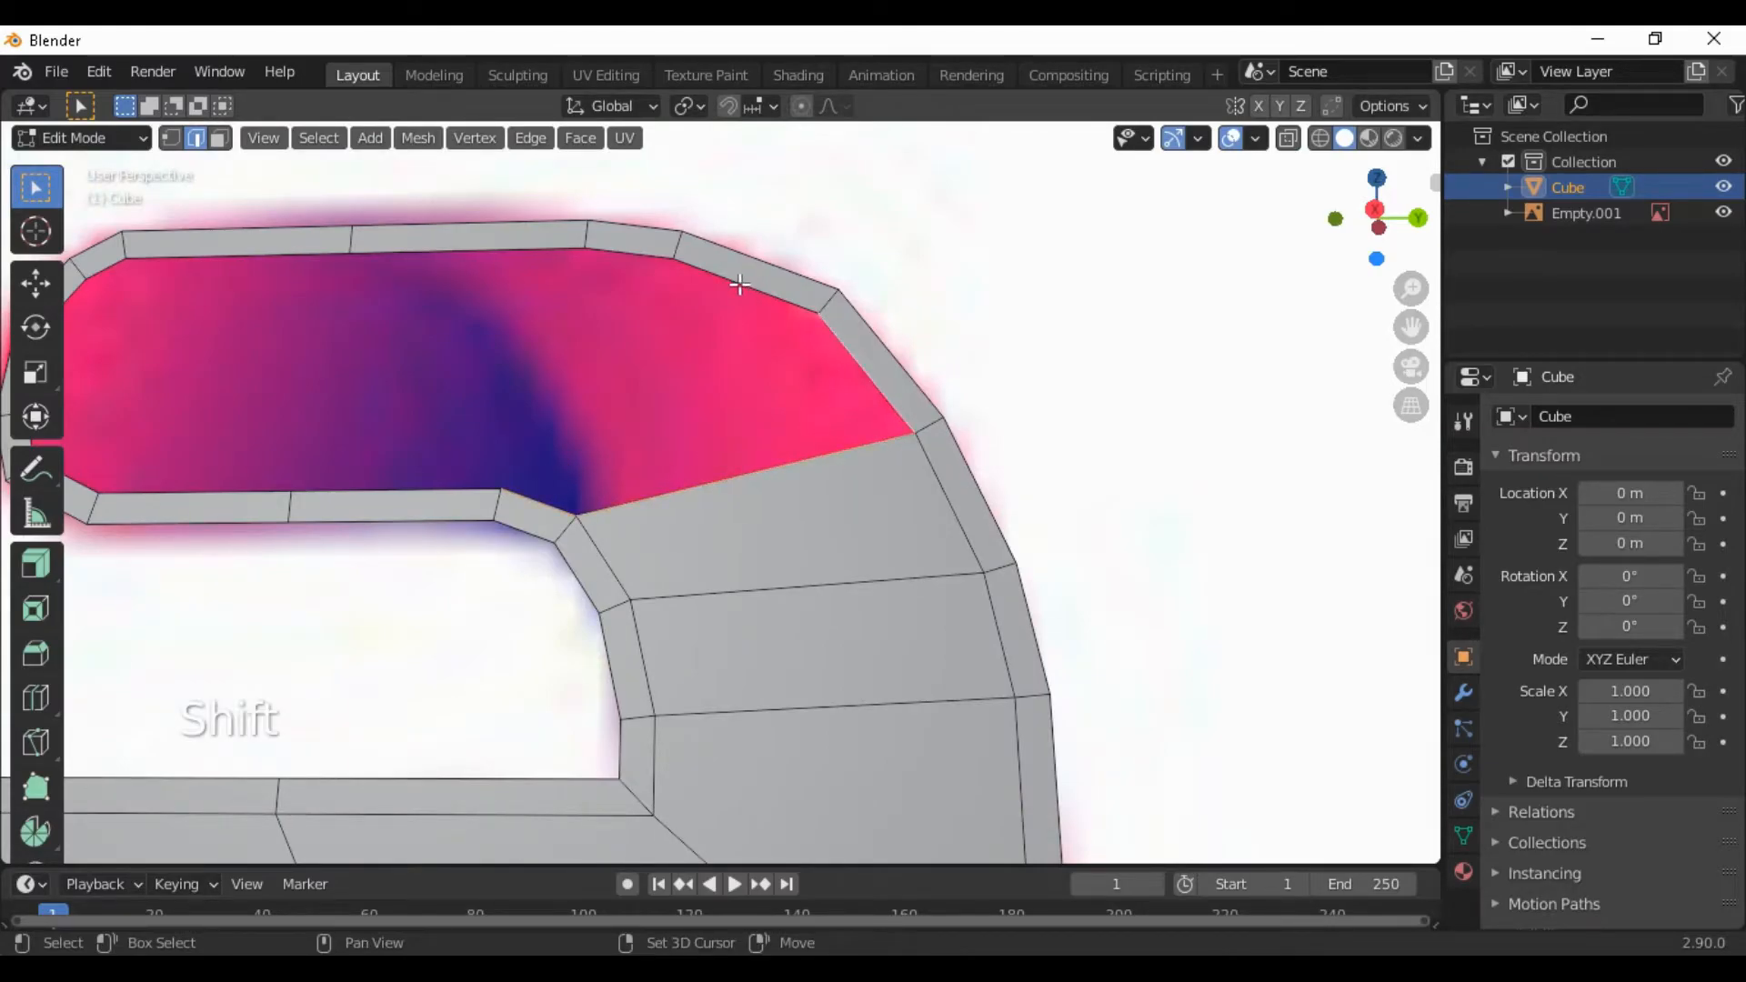
{"action": "left_click", "coordinate": [625, 342], "text": "shift"}
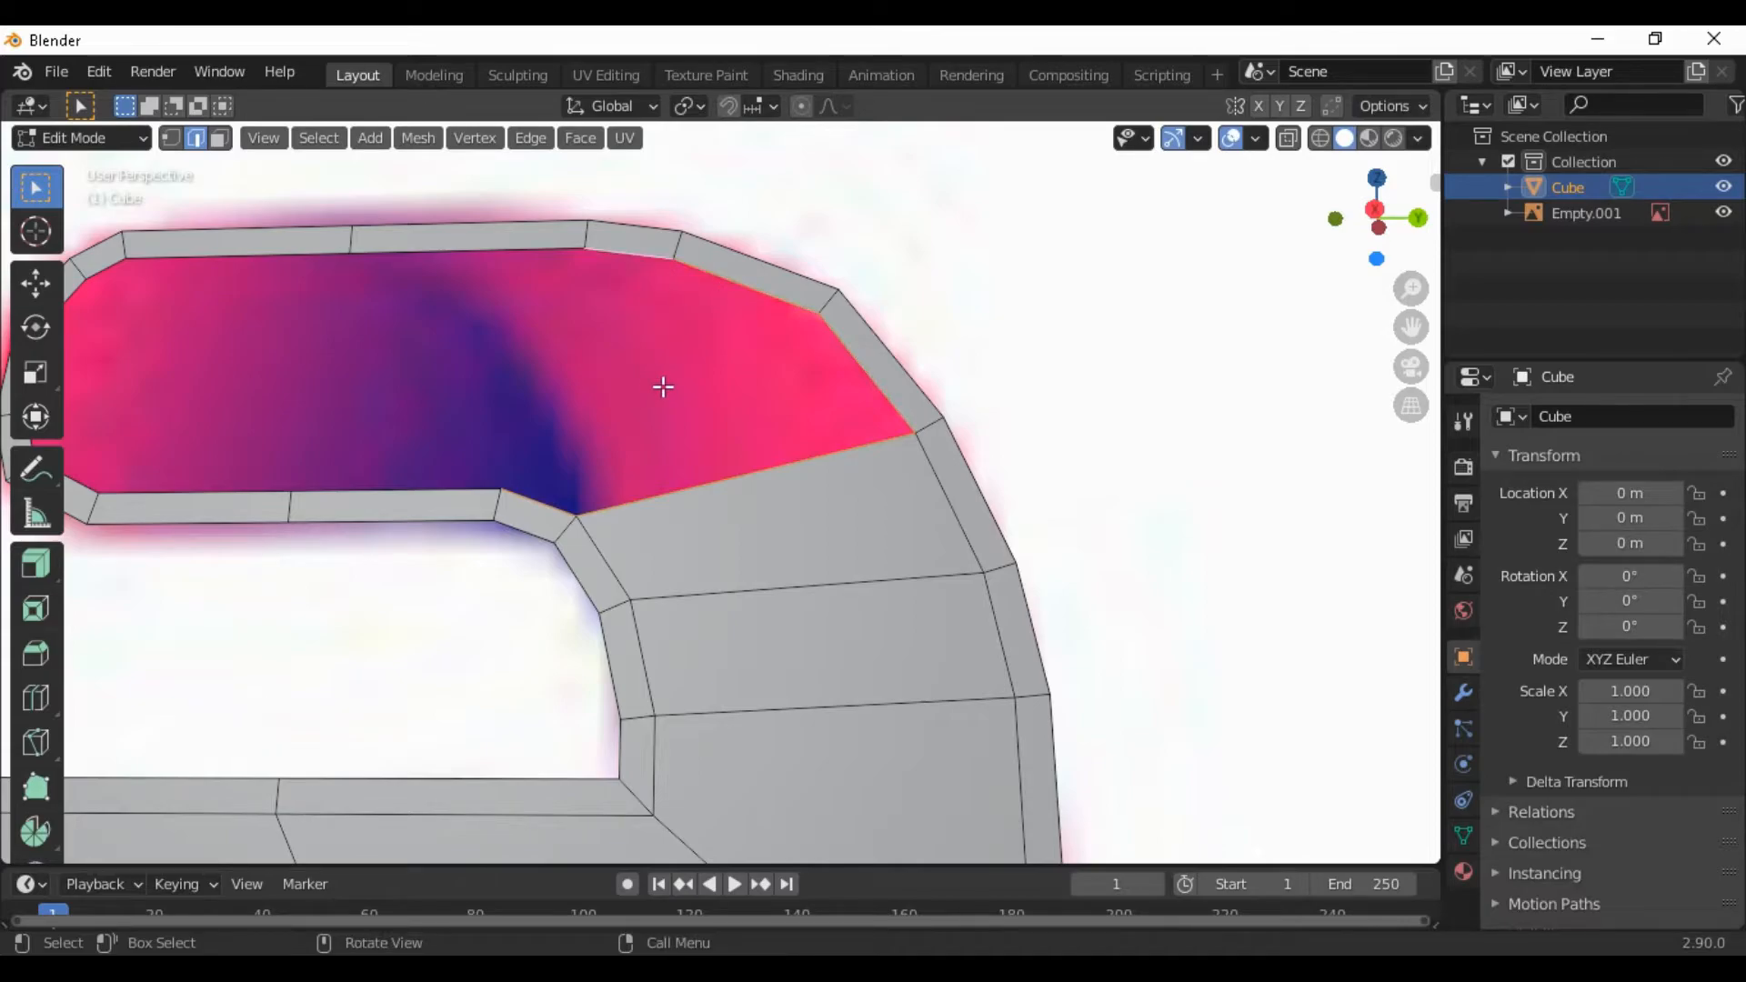
{"action": "key", "text": "f"}
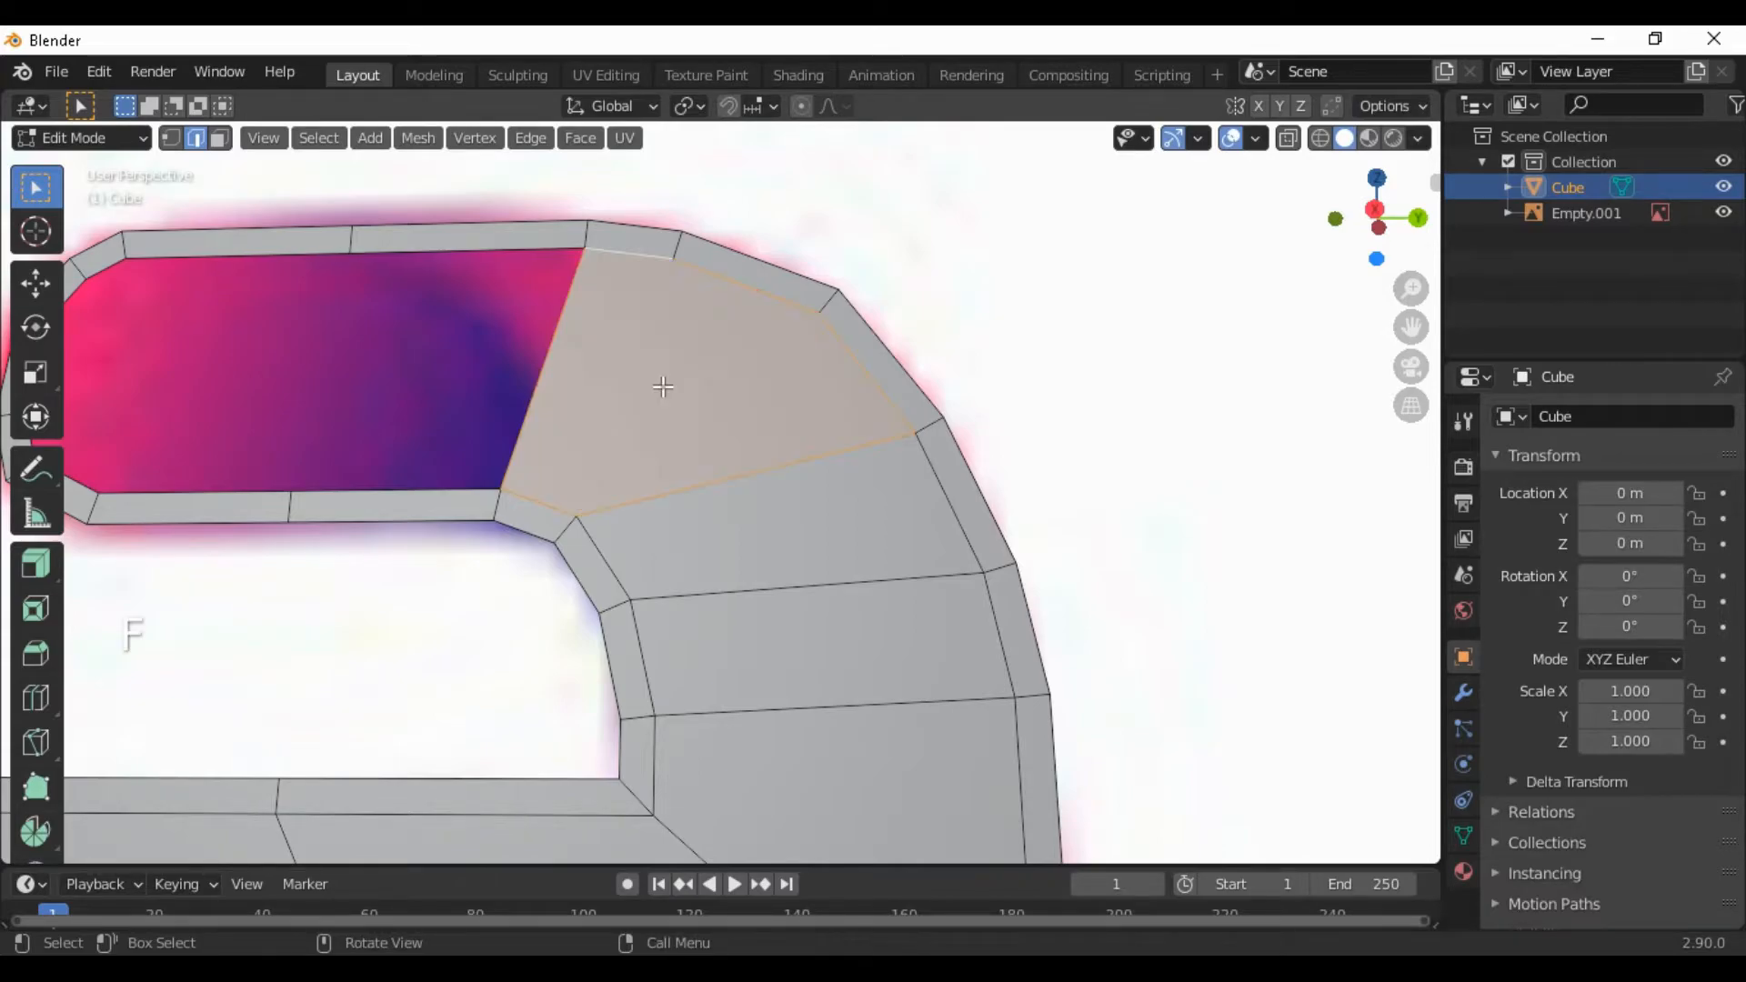
Fill two faces along the middle arm between its opposite inner edges, up to the start of its rounded end
{"action": "left_click", "coordinate": [453, 437]}
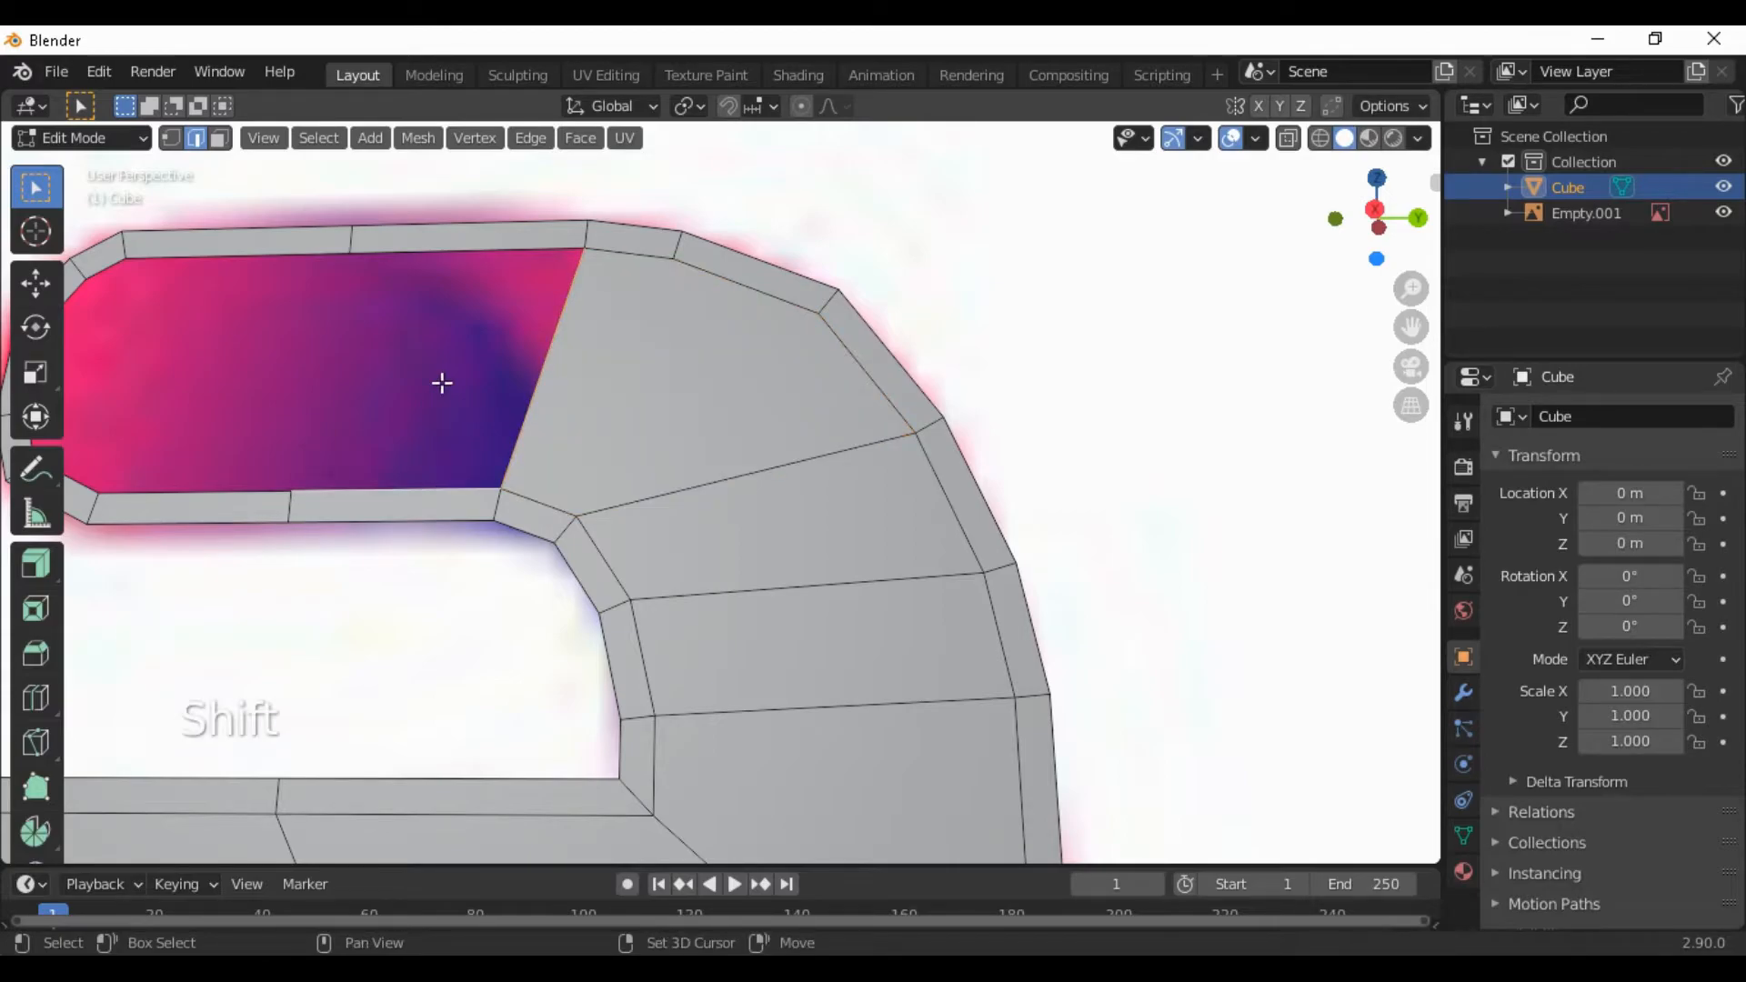
{"action": "left_click", "coordinate": [483, 382], "text": "shift"}
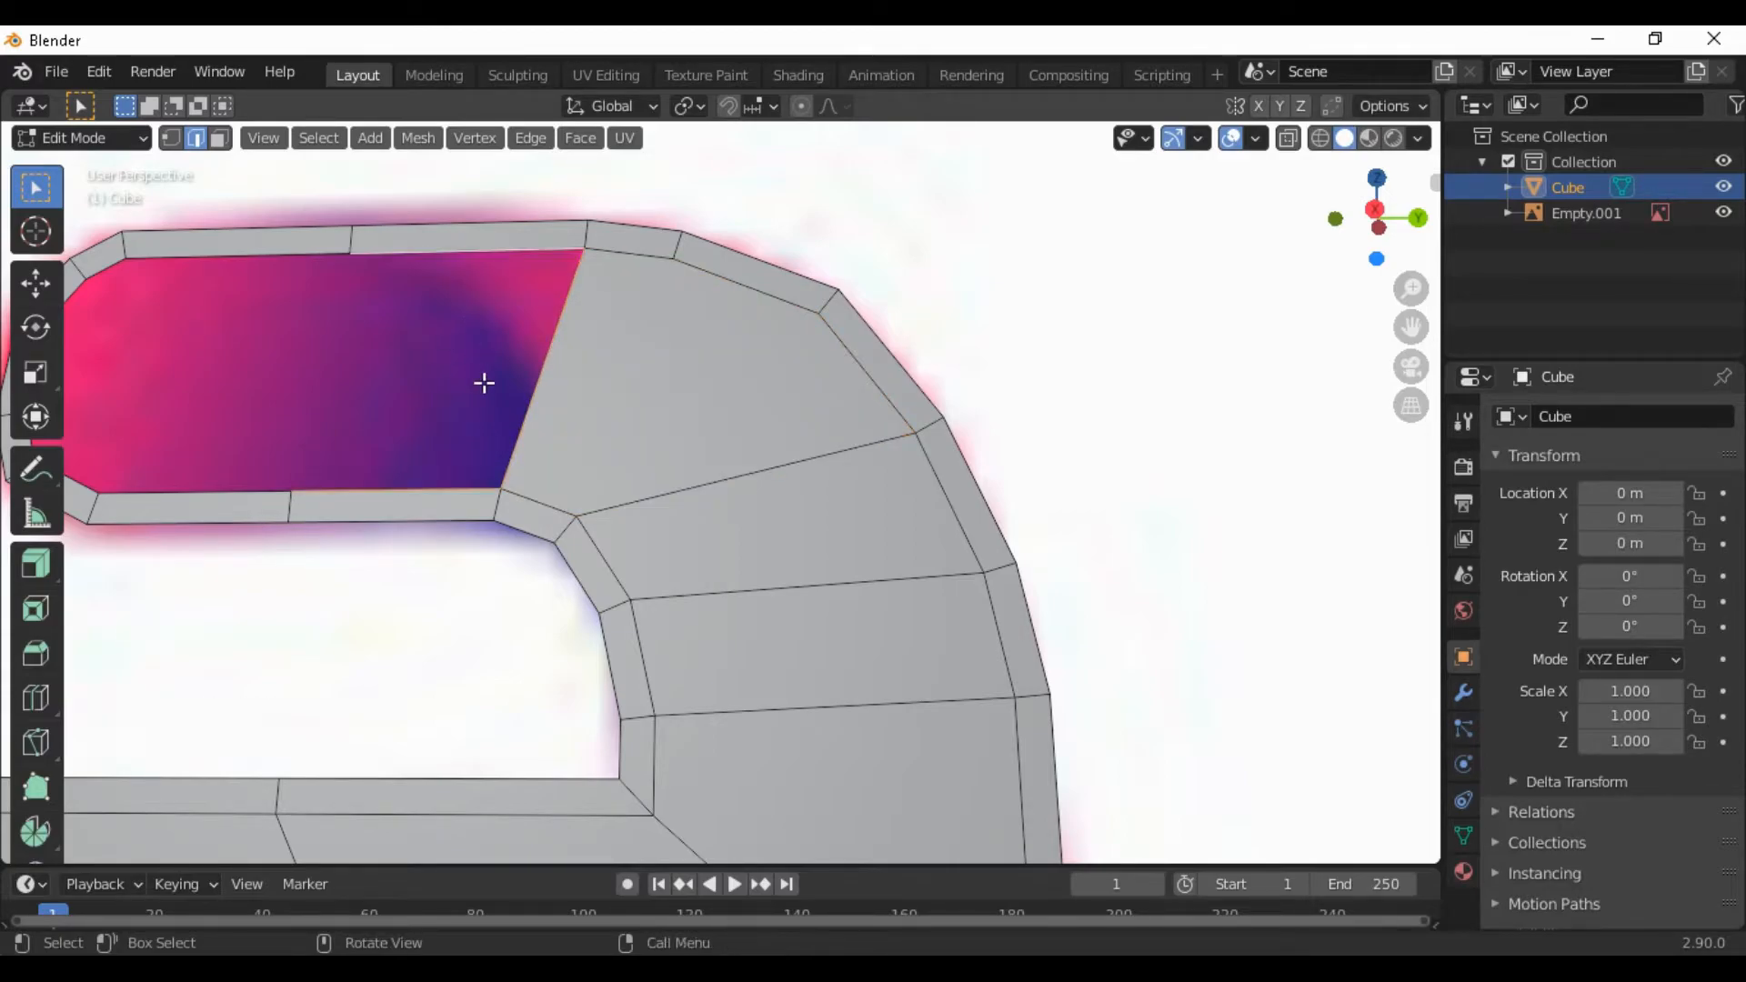
{"action": "key", "text": "f"}
{"action": "middle_click_drag", "start_coordinate": [365, 423], "coordinate": [678, 427], "text": "shift"}
{"action": "left_click", "coordinate": [597, 391]}
{"action": "left_click", "coordinate": [518, 492], "text": "shift"}
{"action": "left_click", "coordinate": [544, 264], "text": "shift"}
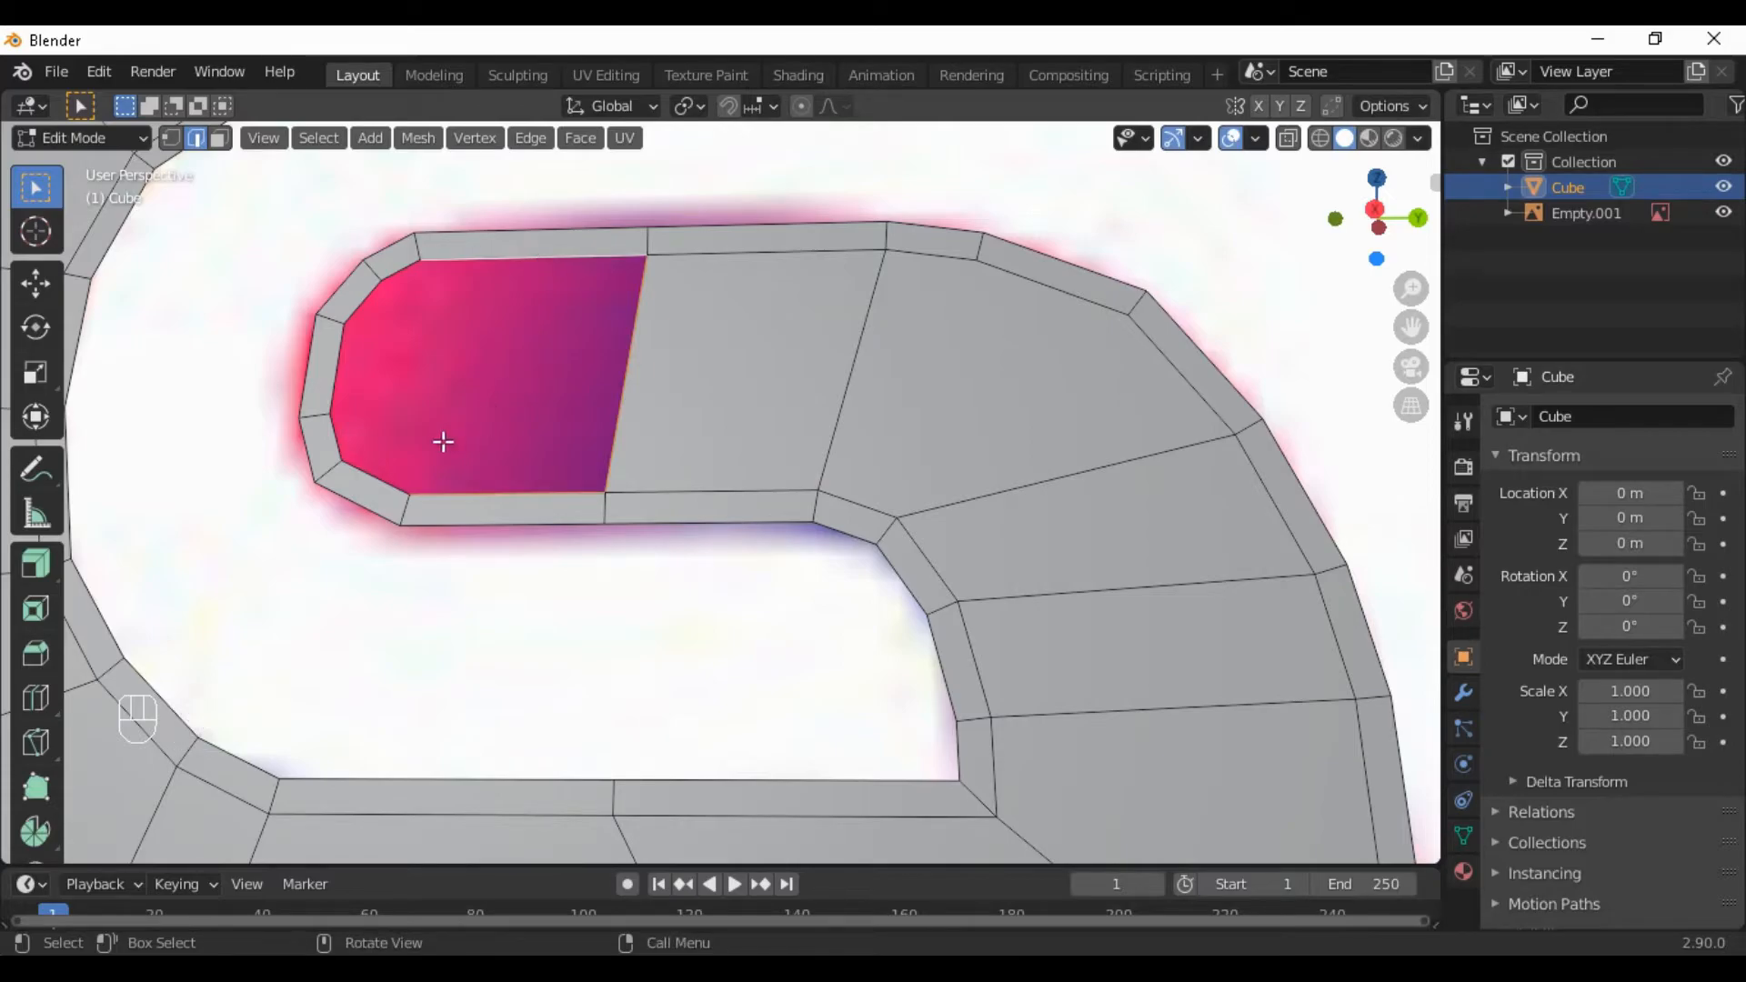
{"action": "key", "text": "f"}
Fill the remaining two faces inside the middle arm's rounded end
{"action": "scroll", "coordinate": [393, 439], "scroll_direction": "up", "scroll_amount": 2}
{"action": "middle_click_drag", "start_coordinate": [387, 440], "coordinate": [842, 651], "text": "shift"}
{"action": "left_click", "coordinate": [710, 551]}
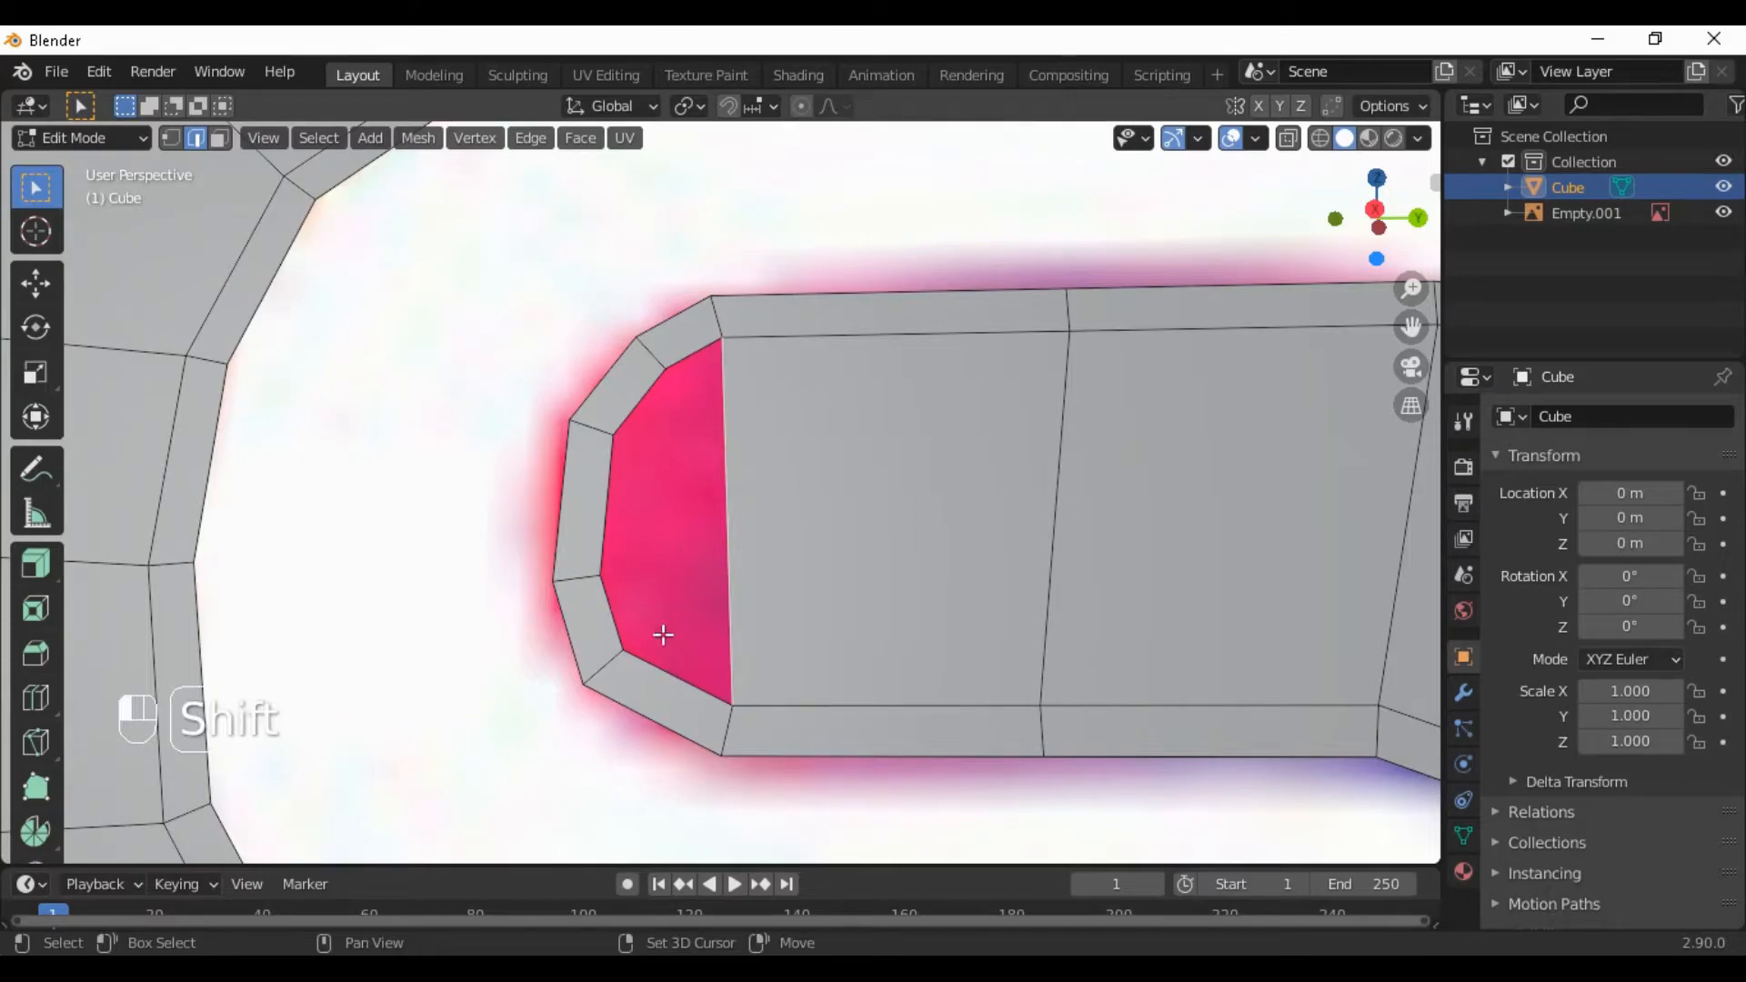
{"action": "left_click", "coordinate": [673, 364], "text": "shift"}
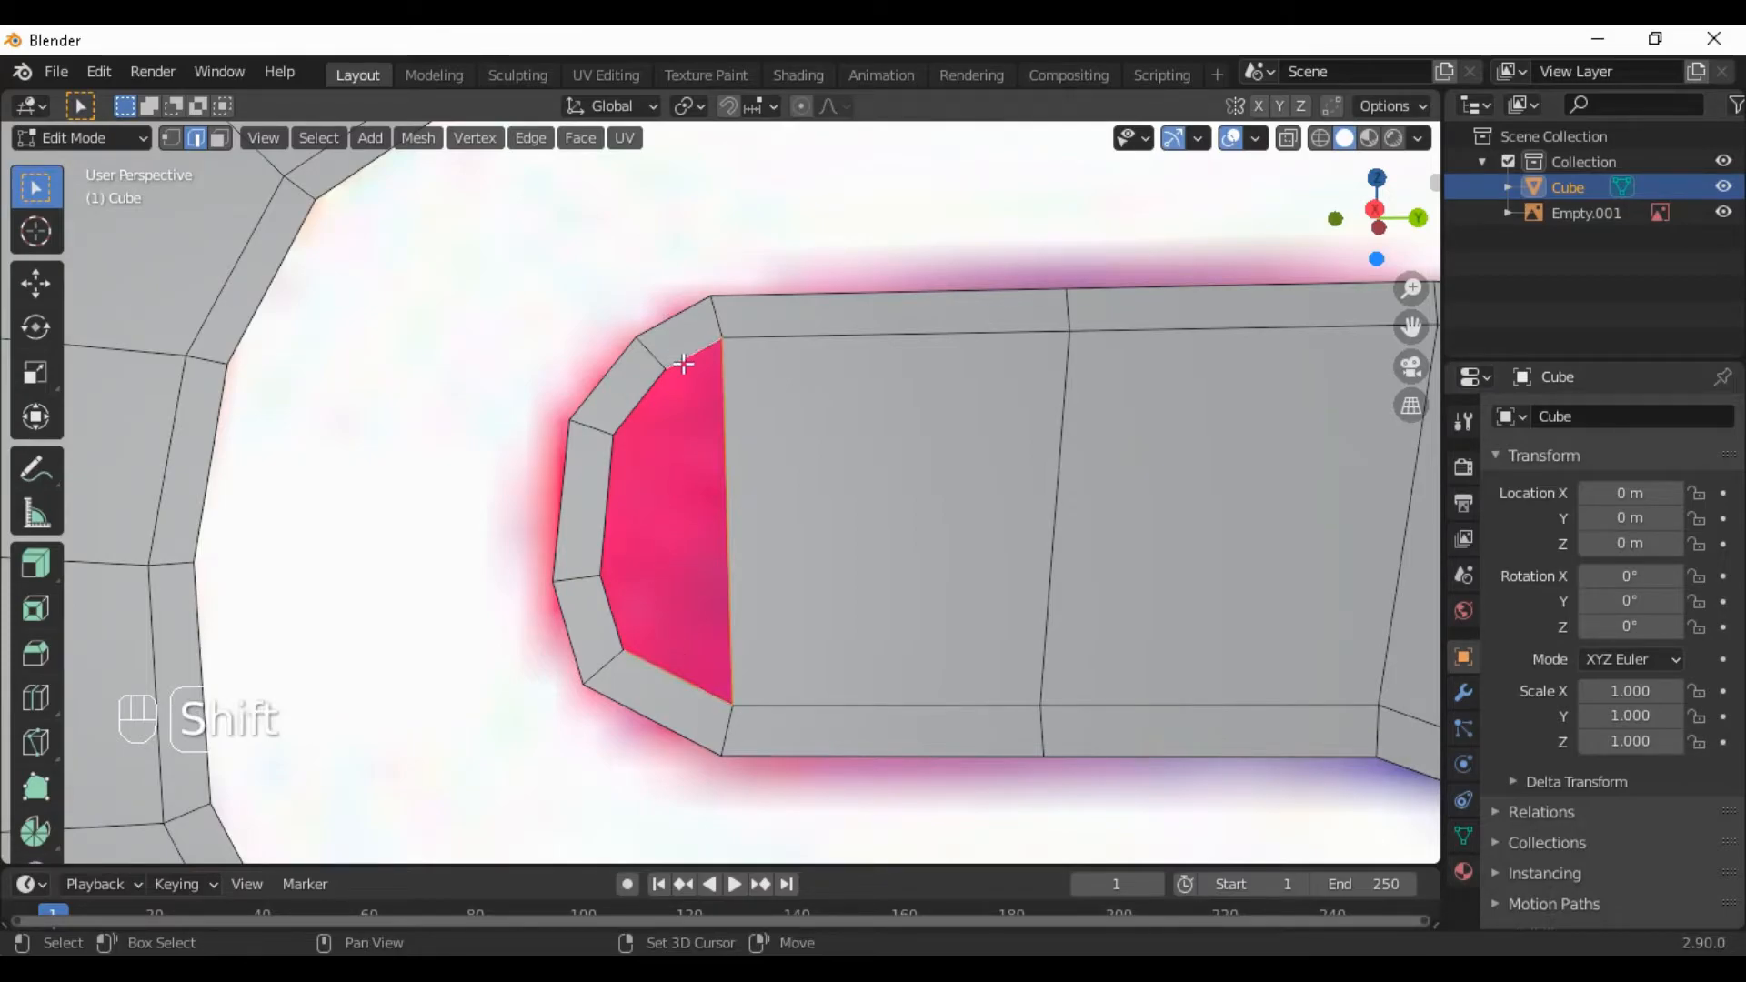
{"action": "key", "text": "f"}
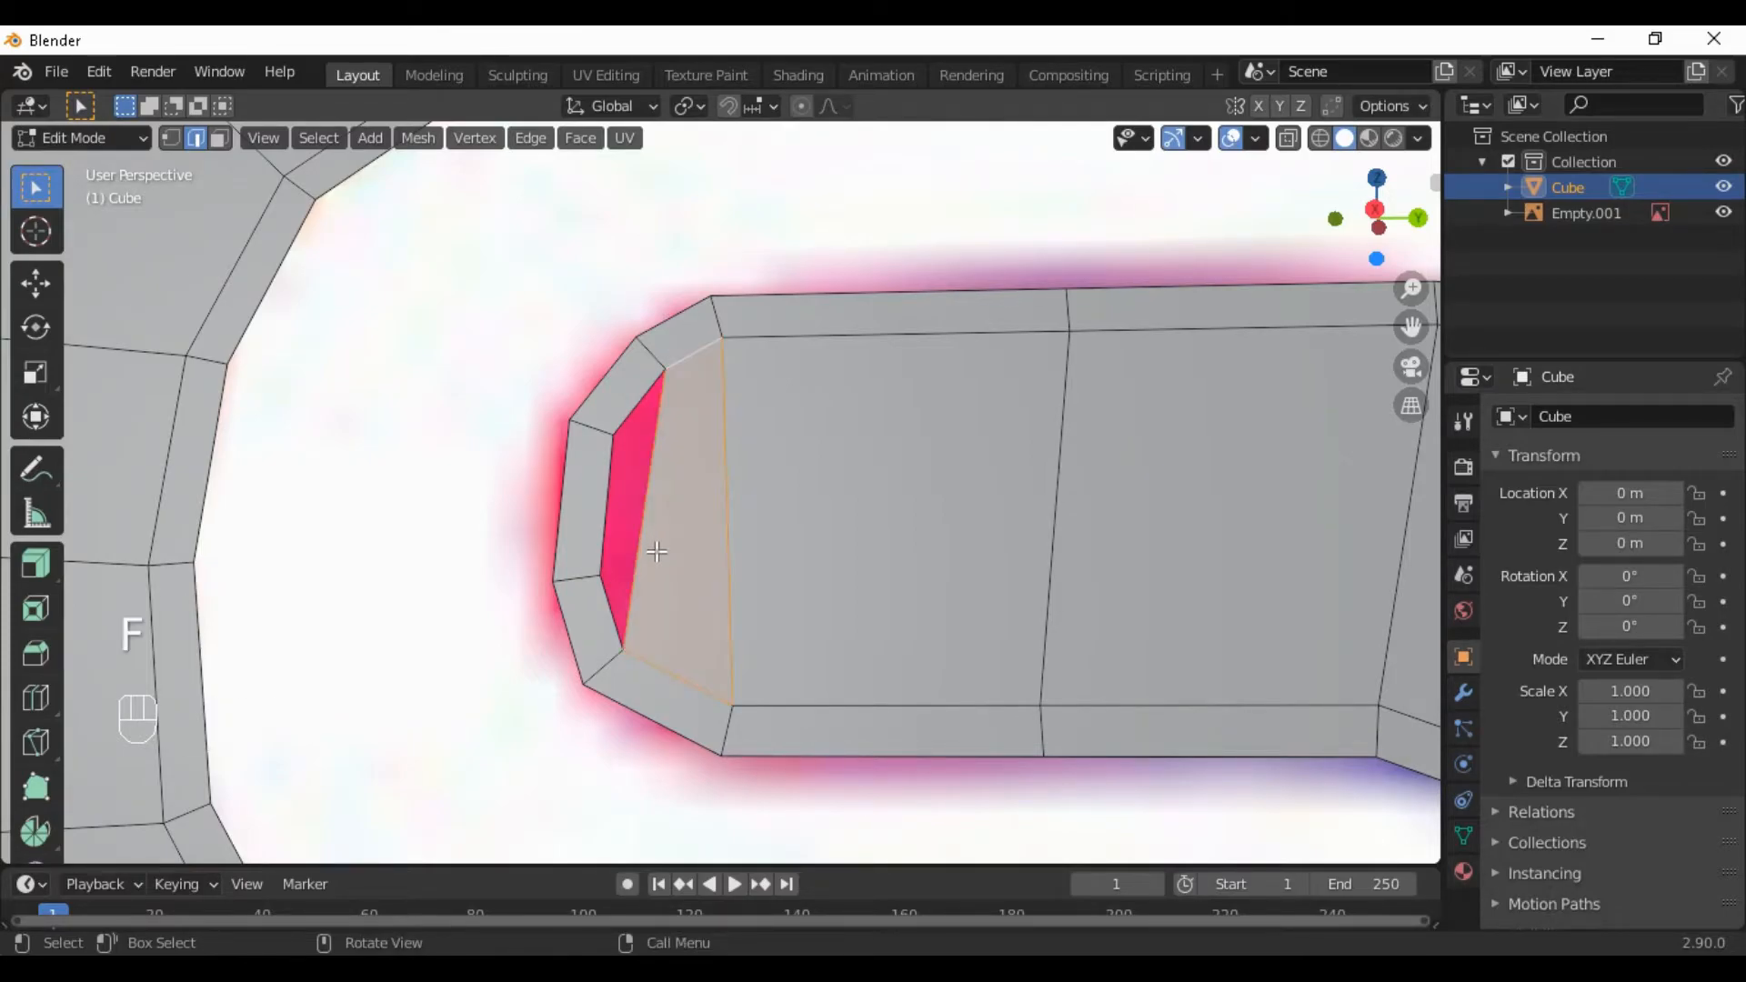
{"action": "left_click", "coordinate": [625, 538]}
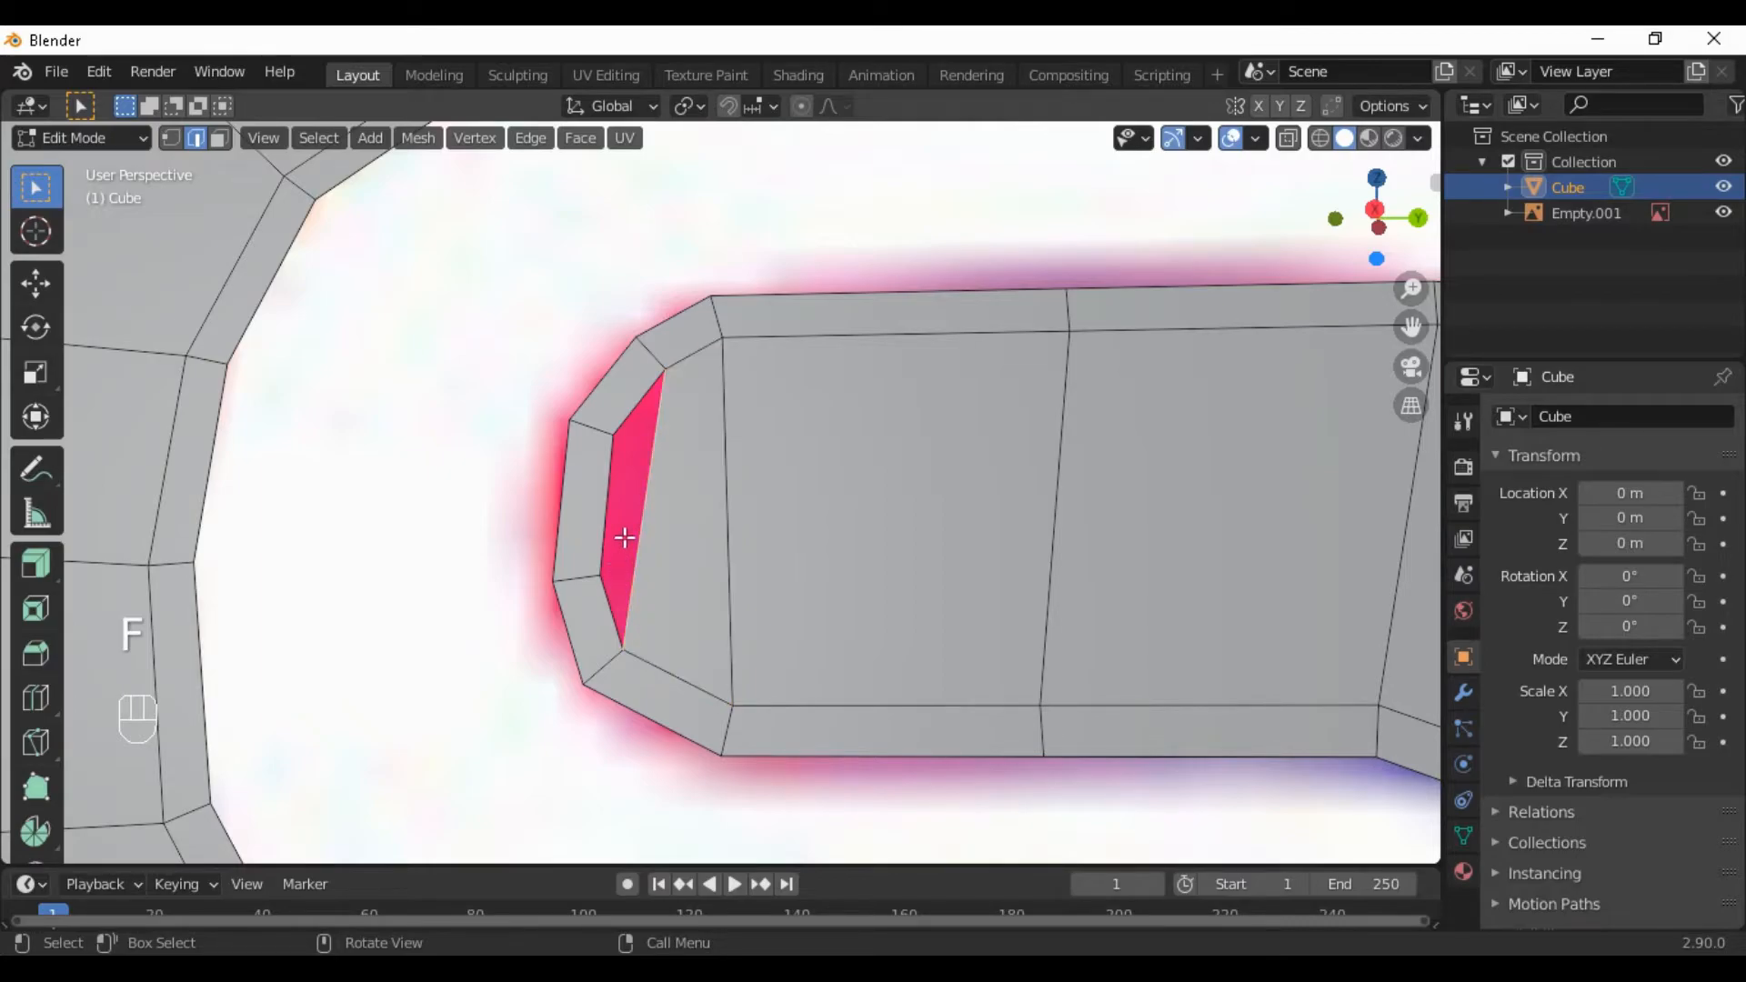
{"action": "key", "text": "f"}
Select the whole G mesh and add a Subdivision Surface modifier
{"action": "scroll", "coordinate": [652, 578], "scroll_direction": "down", "scroll_amount": 5}
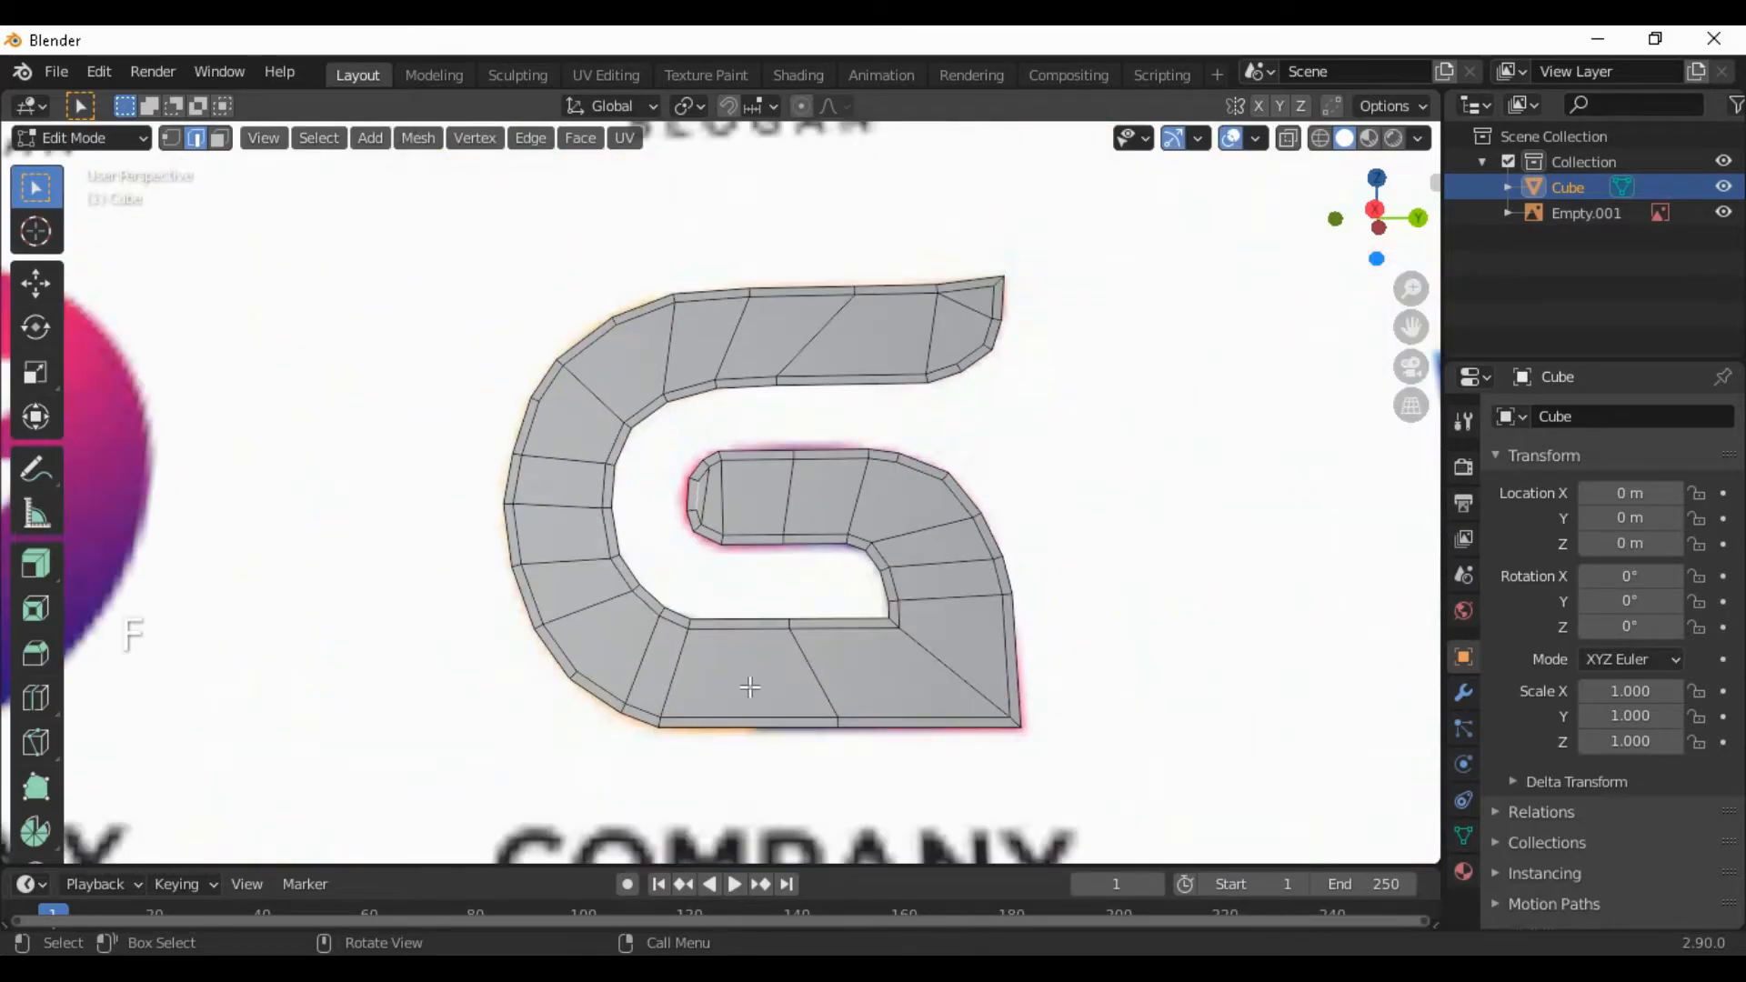
{"action": "scroll", "coordinate": [738, 591], "scroll_direction": "down", "scroll_amount": 4}
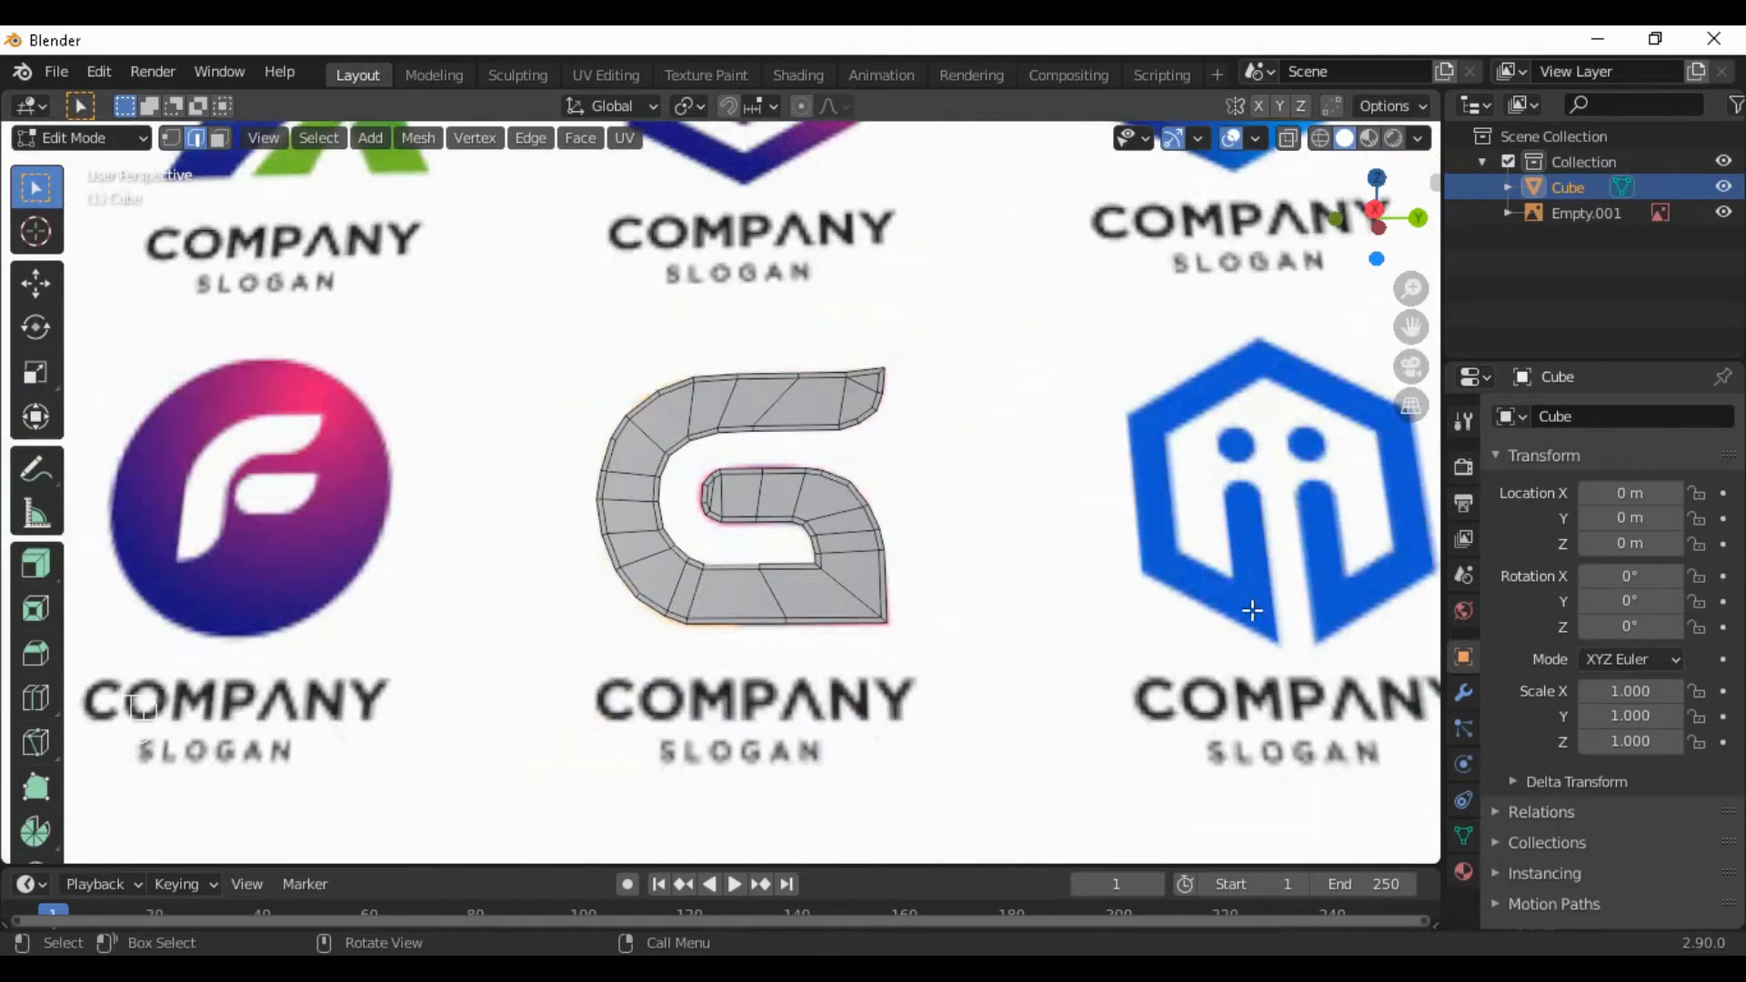
{"action": "left_click_drag", "start_coordinate": [525, 305], "coordinate": [1099, 735]}
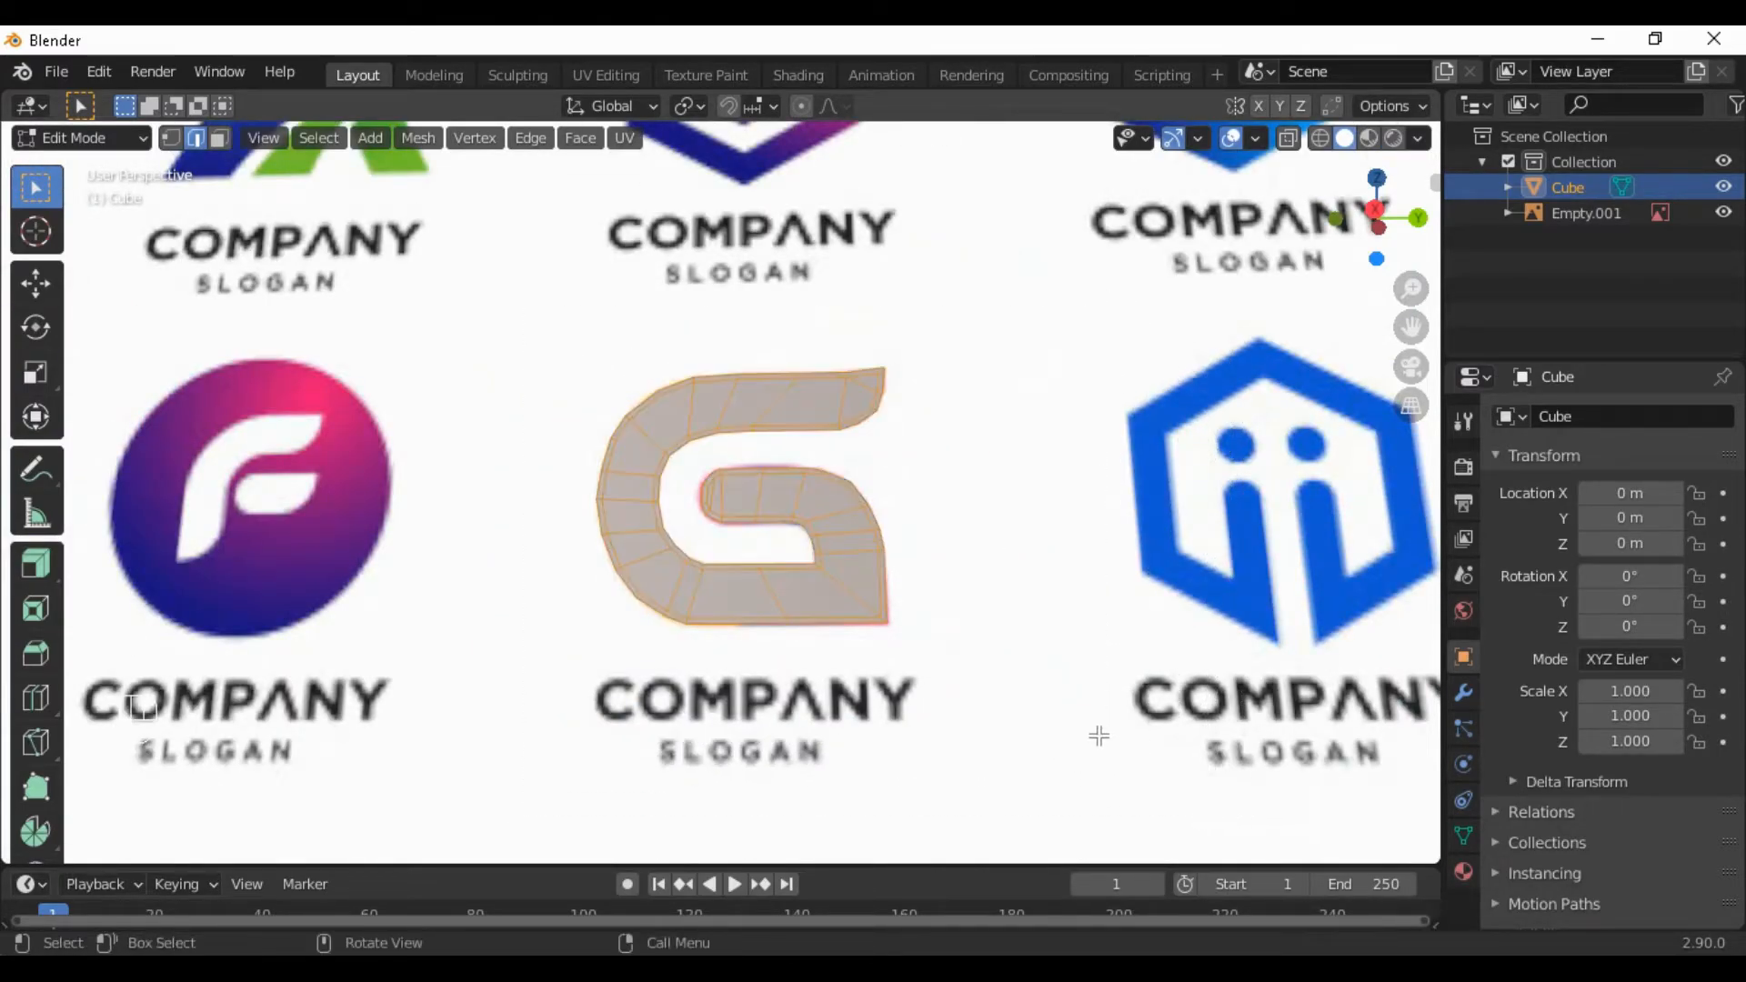
{"action": "left_click", "coordinate": [1465, 797]}
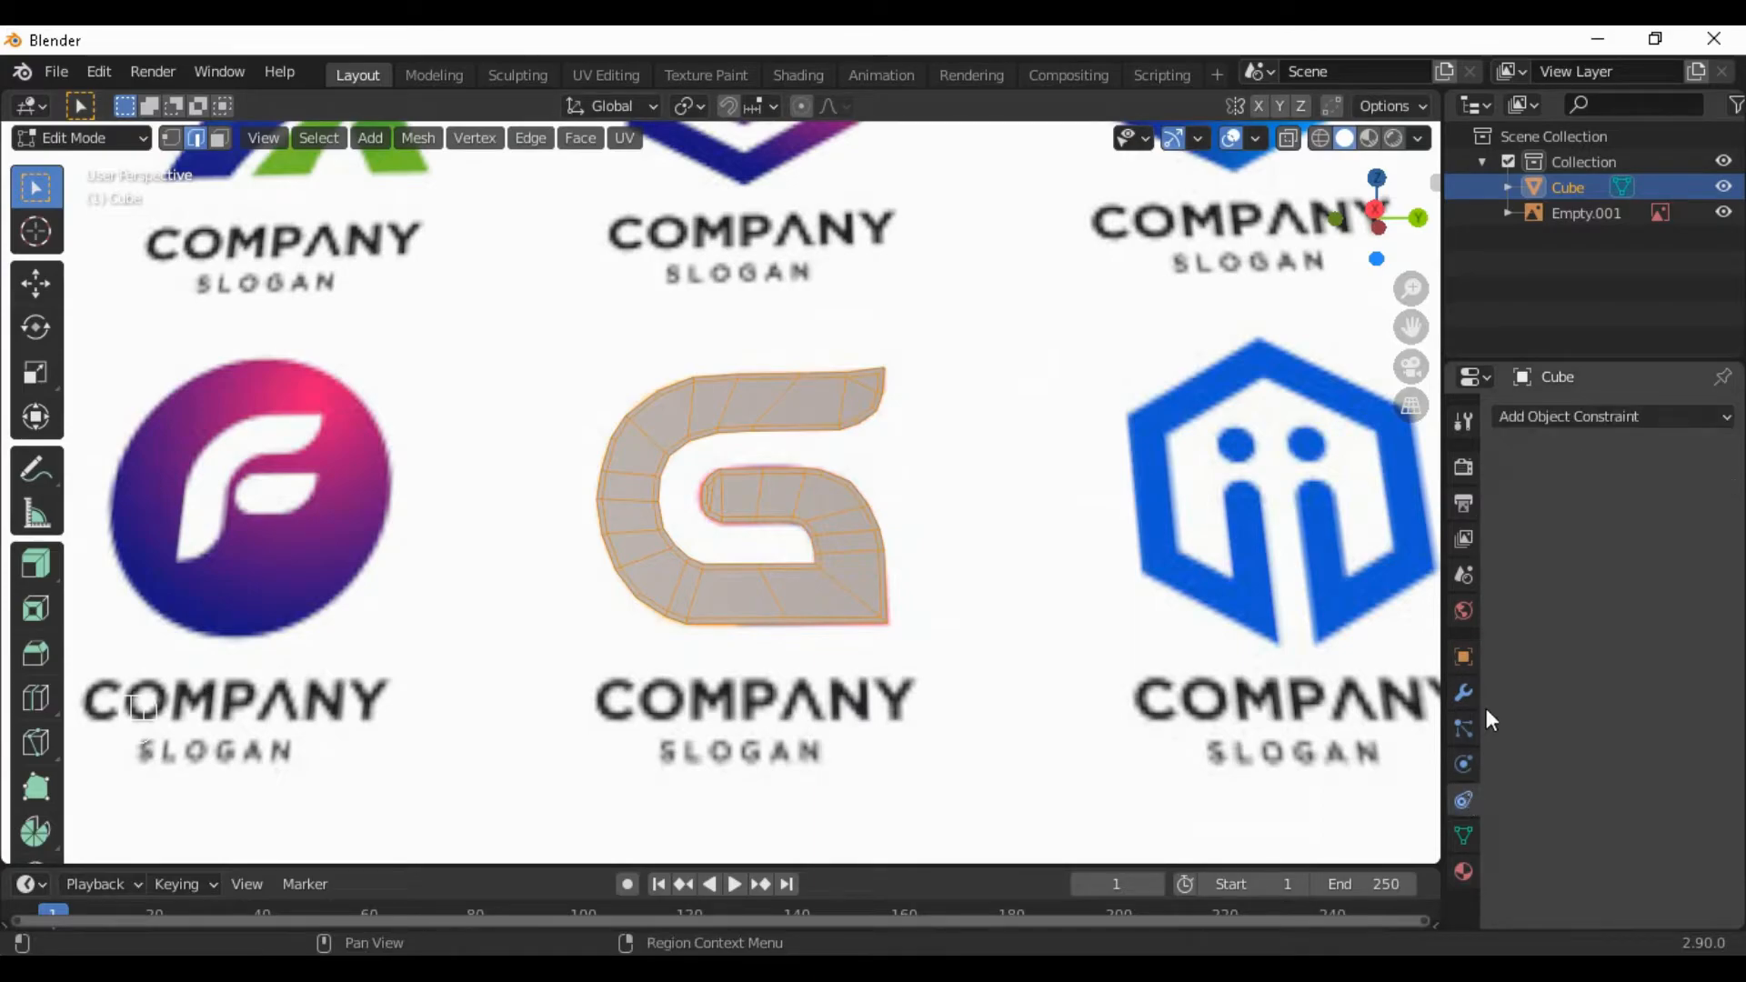
{"action": "left_click", "coordinate": [1604, 417]}
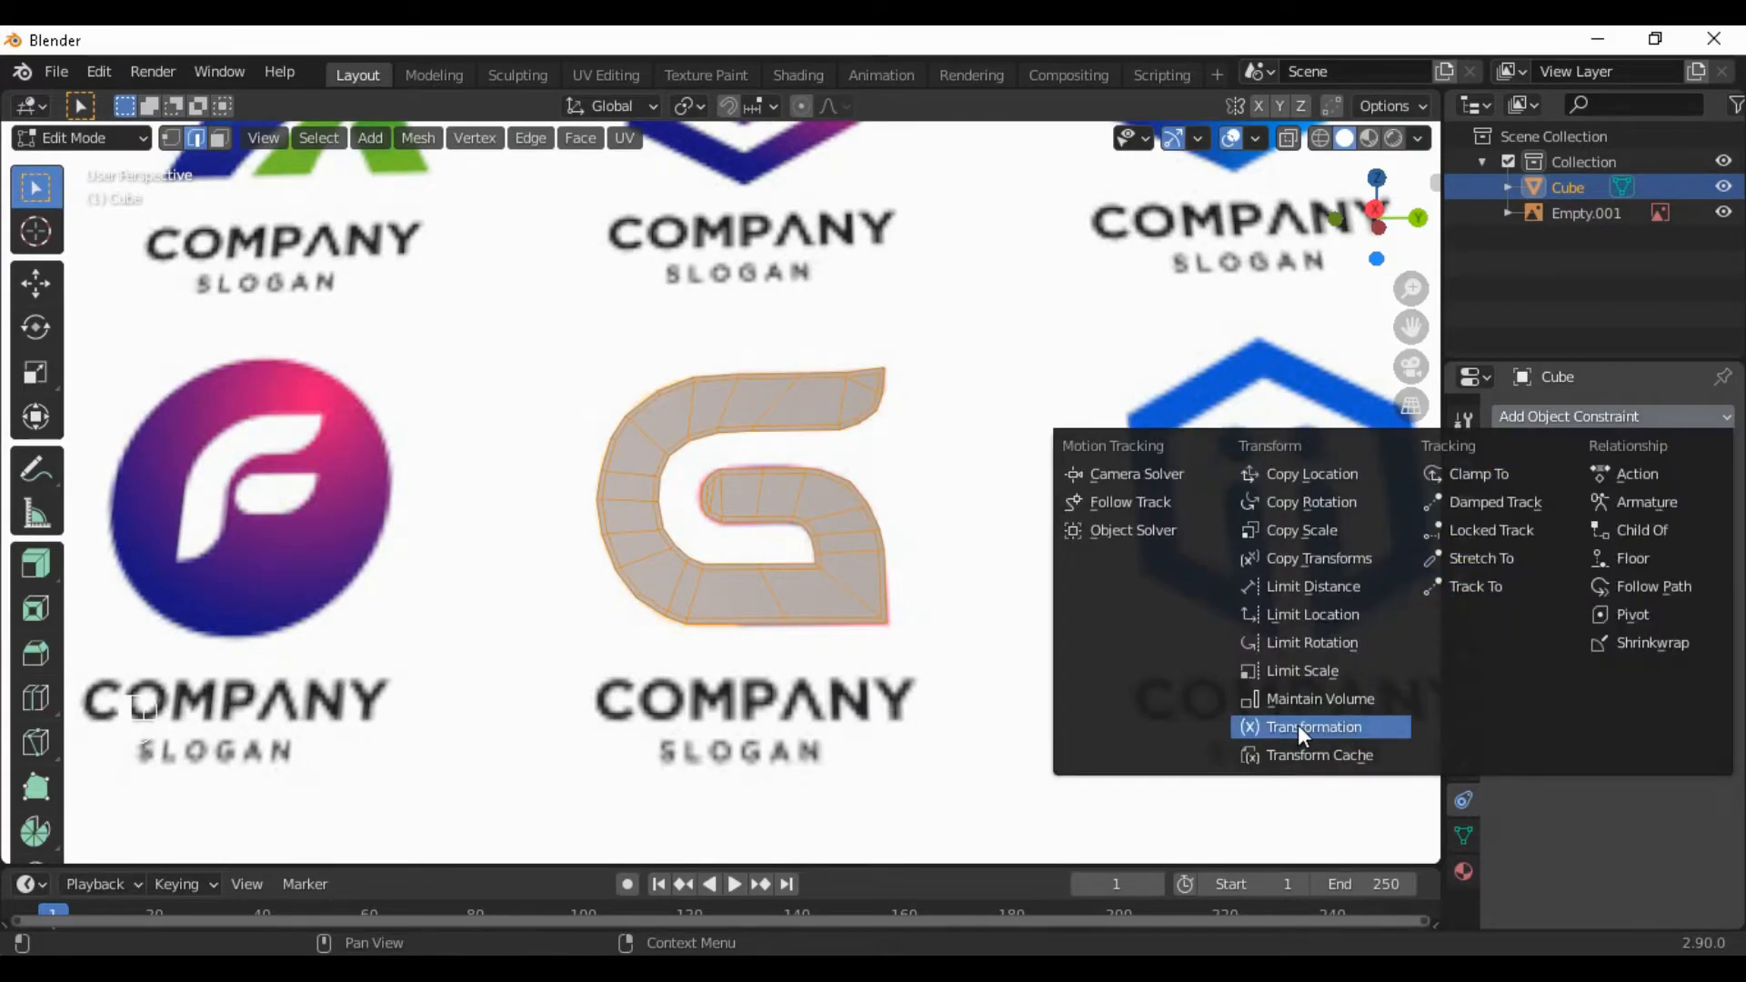
{"action": "left_click", "coordinate": [1464, 700]}
{"action": "left_click", "coordinate": [1535, 417]}
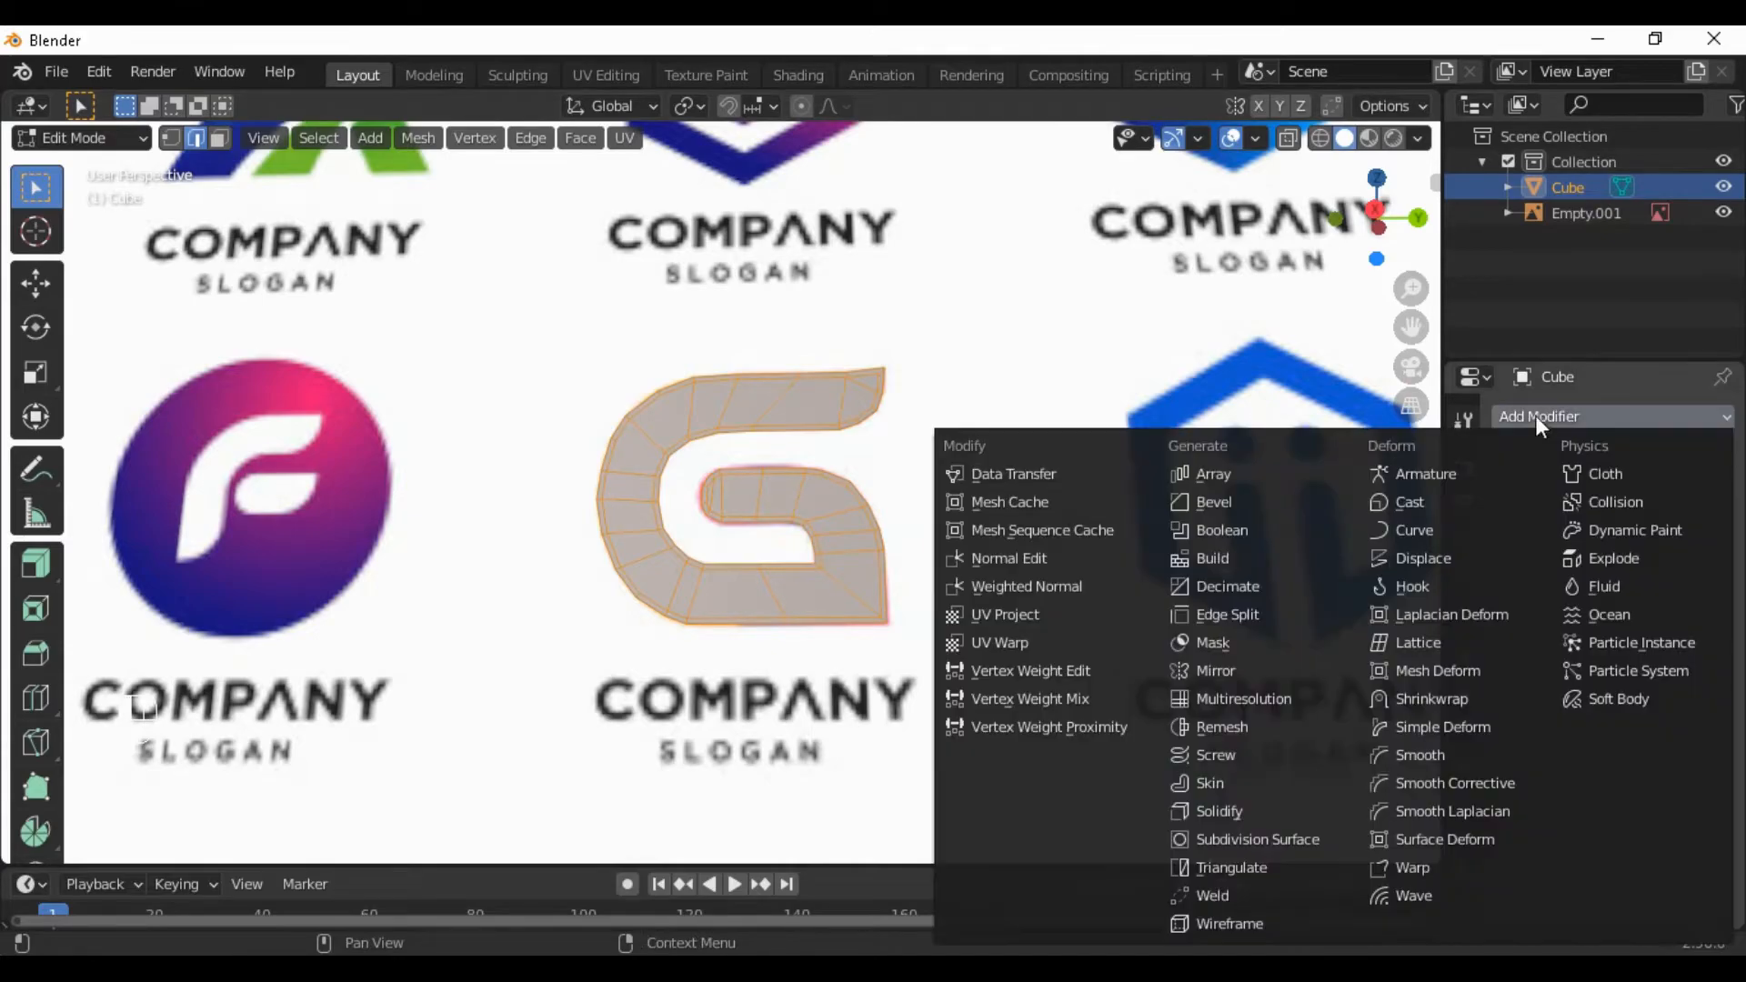
{"action": "left_click", "coordinate": [1275, 839]}
{"action": "scroll", "coordinate": [966, 709], "scroll_direction": "up", "scroll_amount": 3}
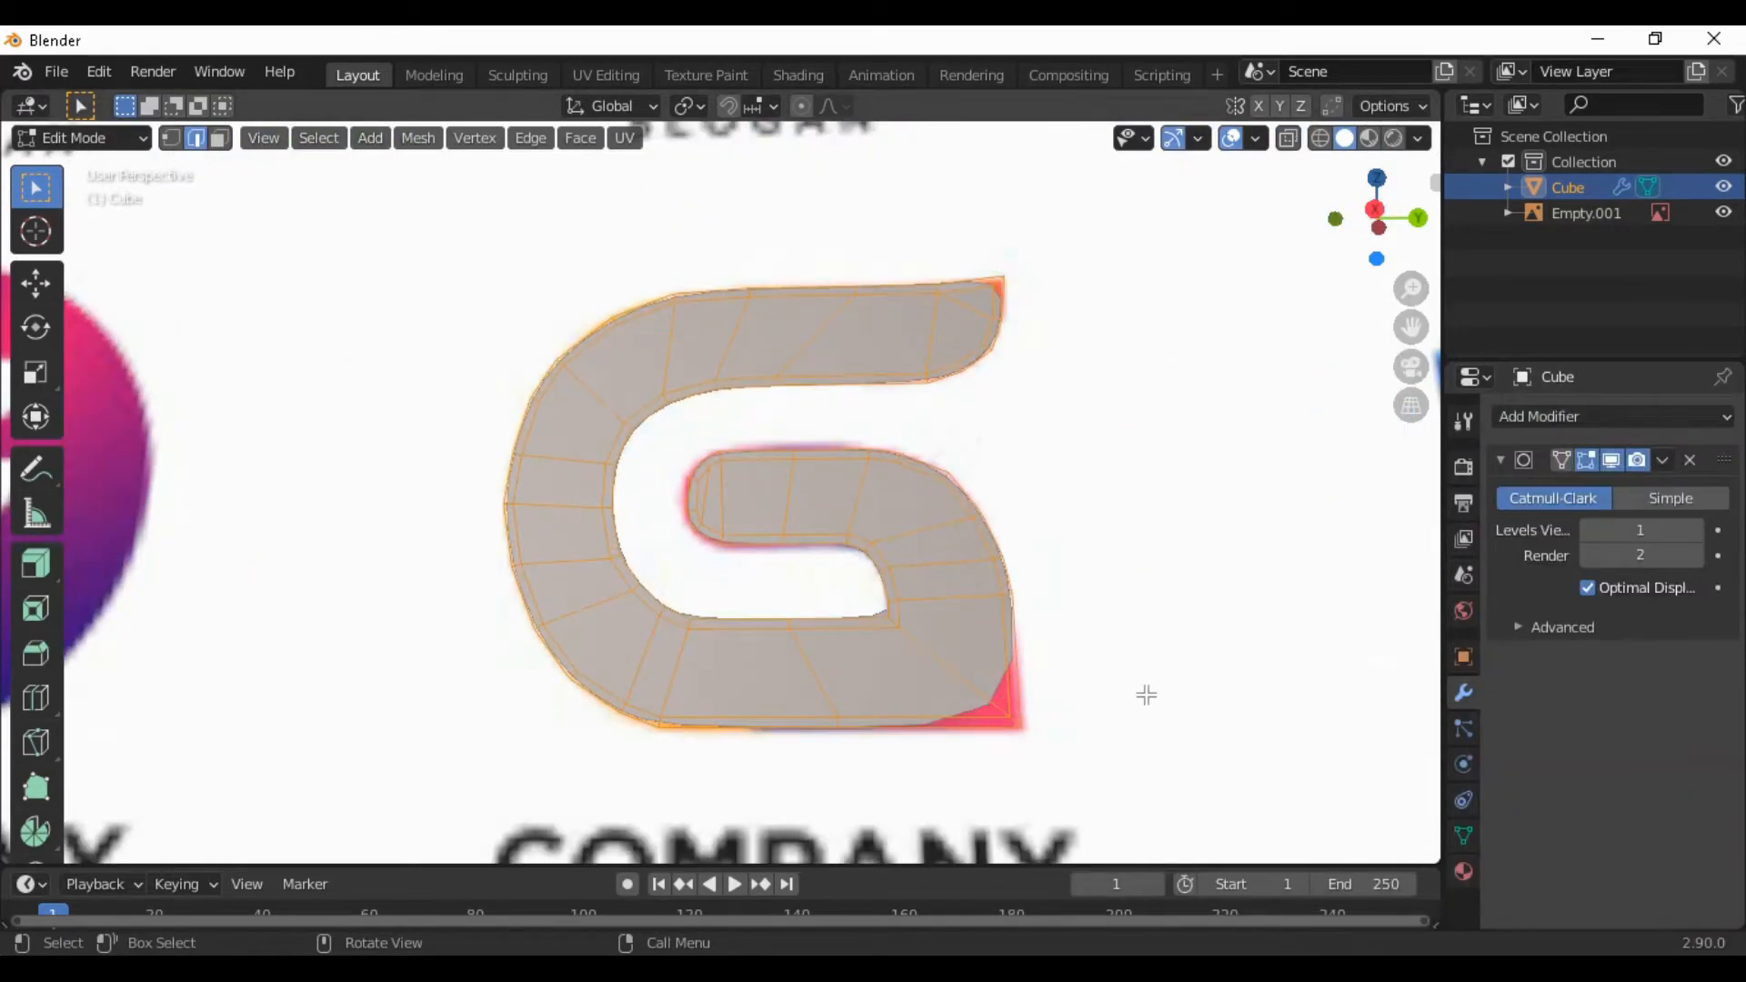
Add two loop cuts beside the G's lower-right corner and slide them against the corner's diagonal edge to sharpen it
{"action": "middle_click_drag", "start_coordinate": [1146, 695], "coordinate": [994, 603], "text": "shift"}
{"action": "scroll", "coordinate": [983, 592], "scroll_direction": "up", "scroll_amount": 4}
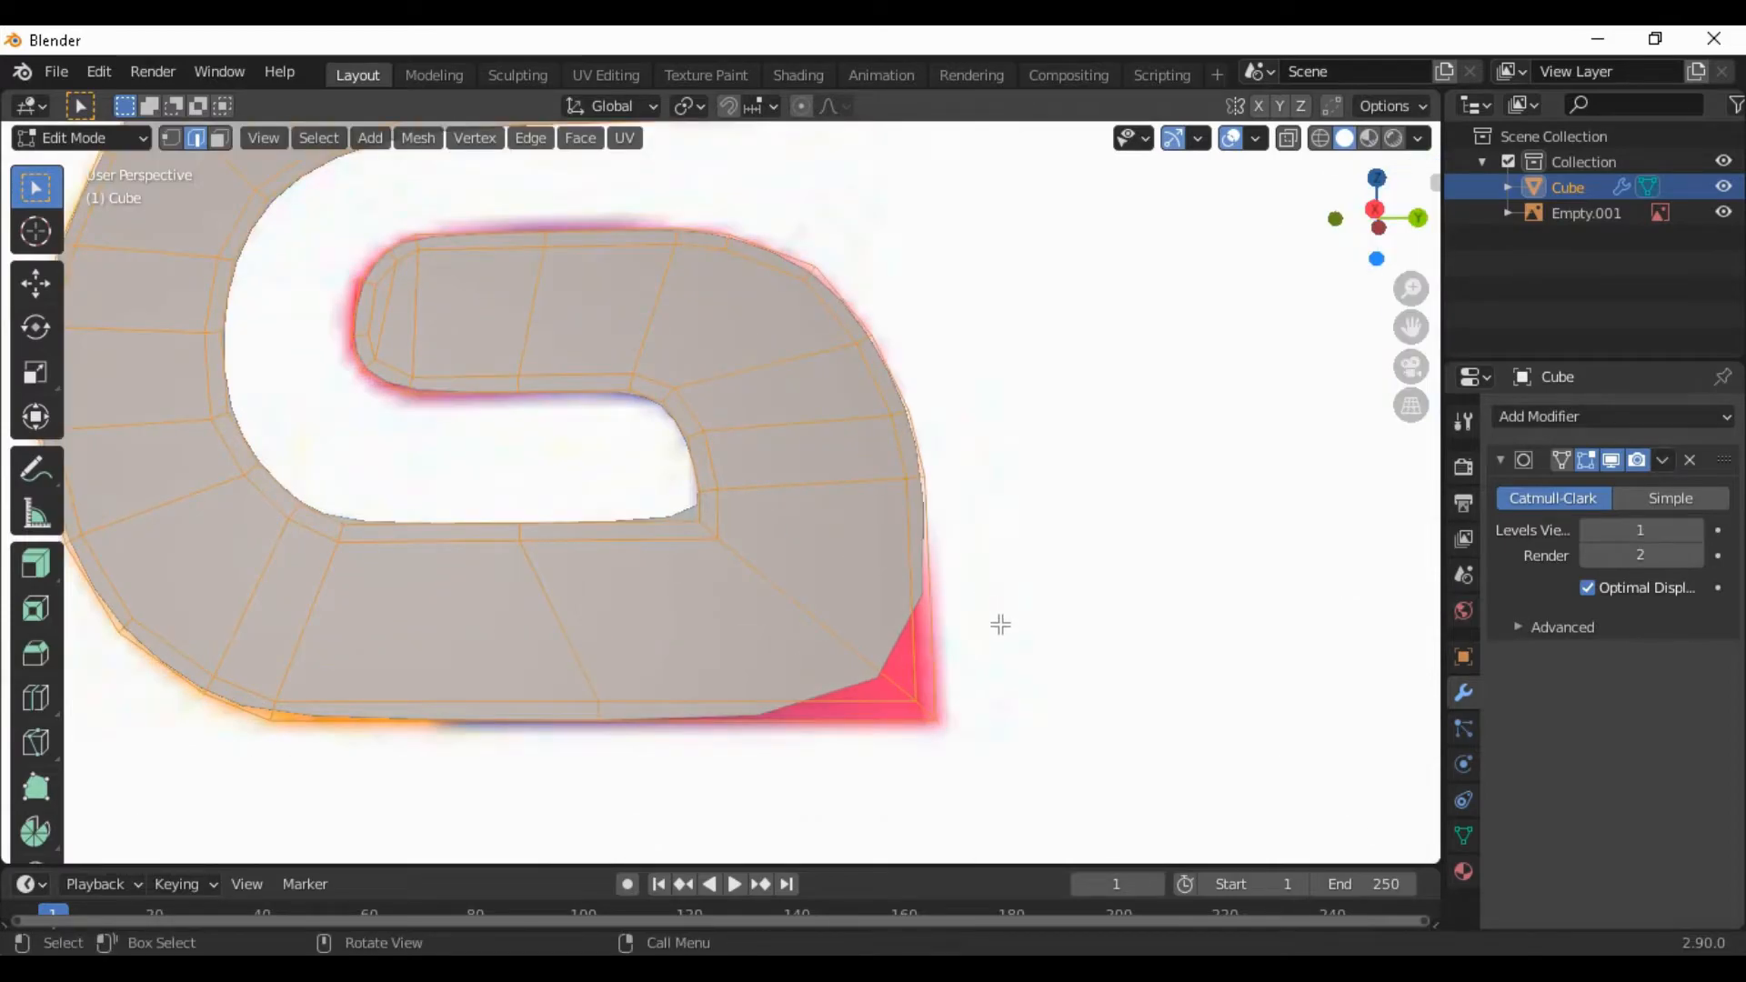
{"action": "scroll", "coordinate": [1001, 625], "scroll_direction": "down", "scroll_amount": 2}
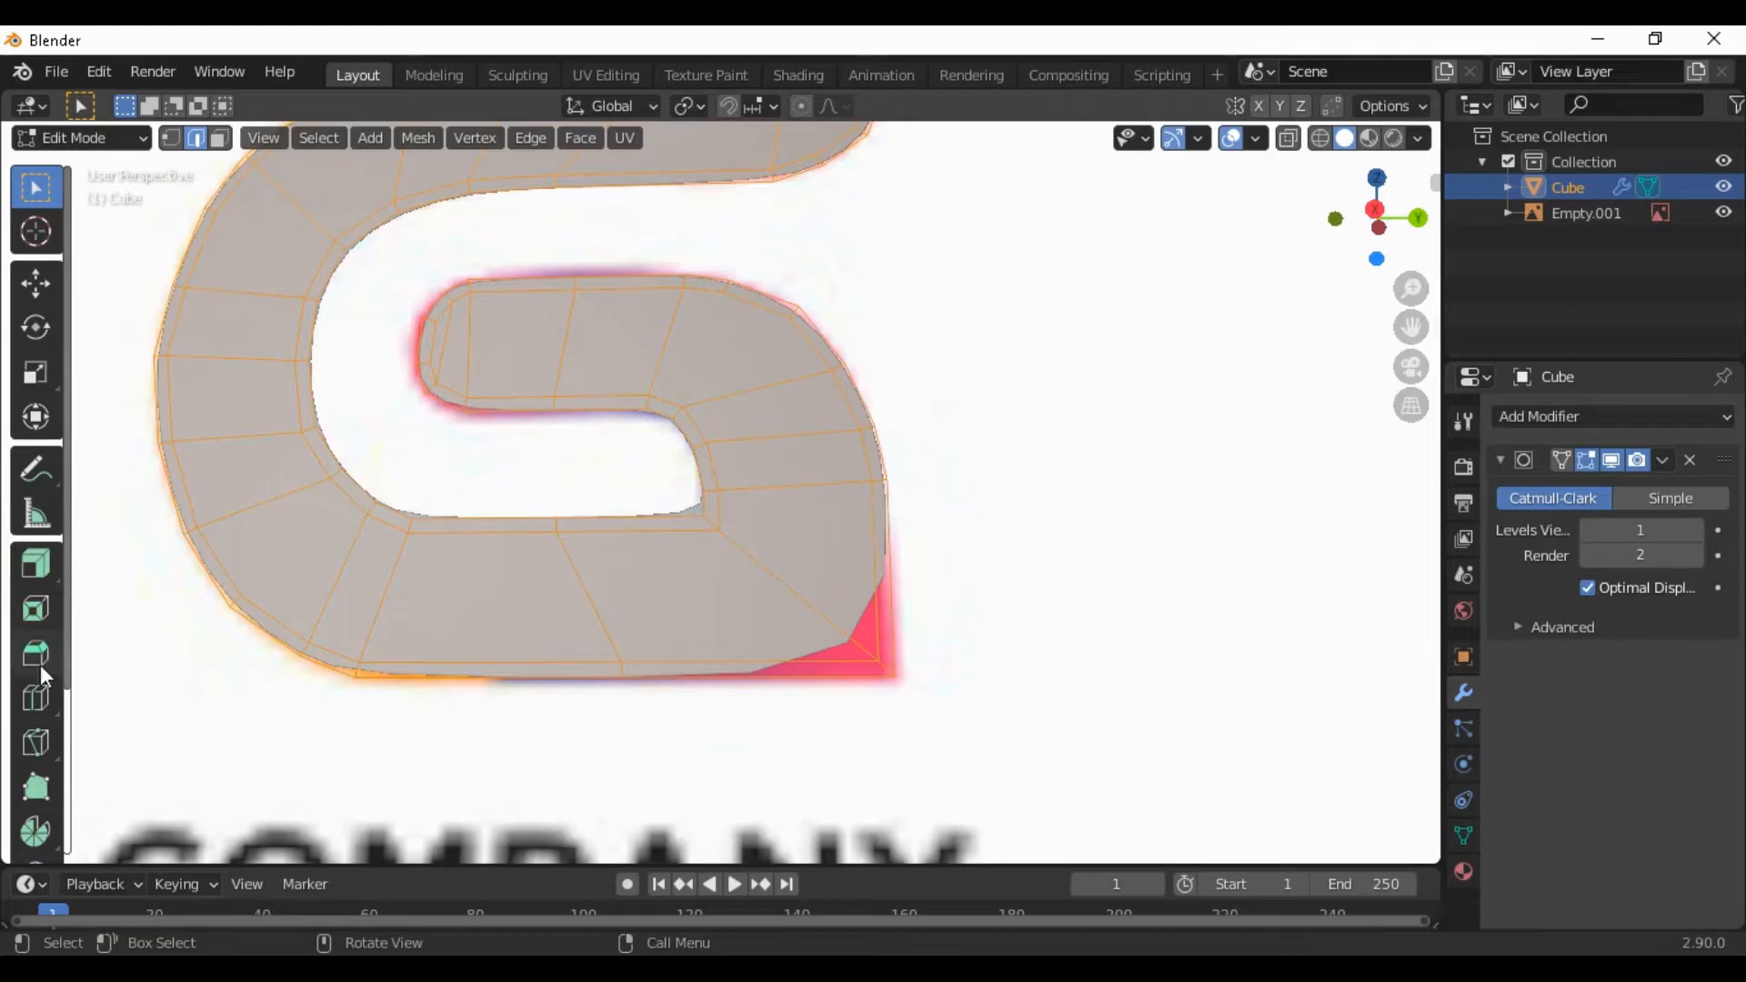
{"action": "left_click", "coordinate": [36, 697]}
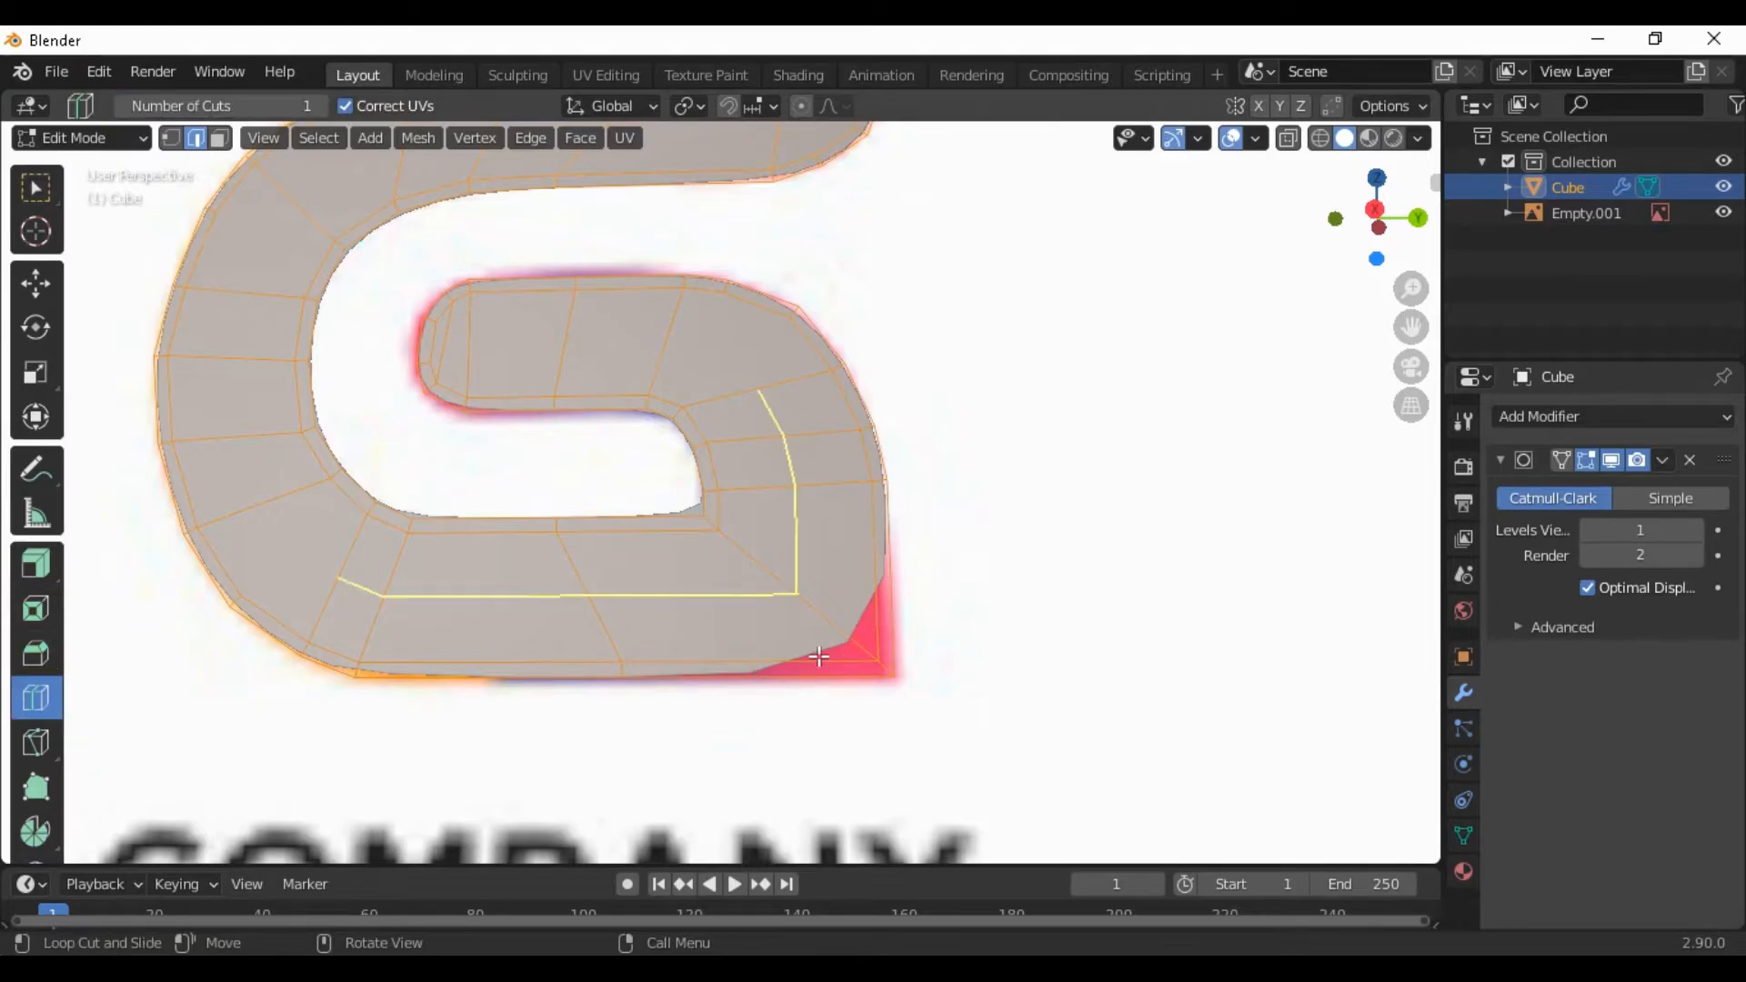
{"action": "left_click_drag", "start_coordinate": [836, 649], "coordinate": [960, 620]}
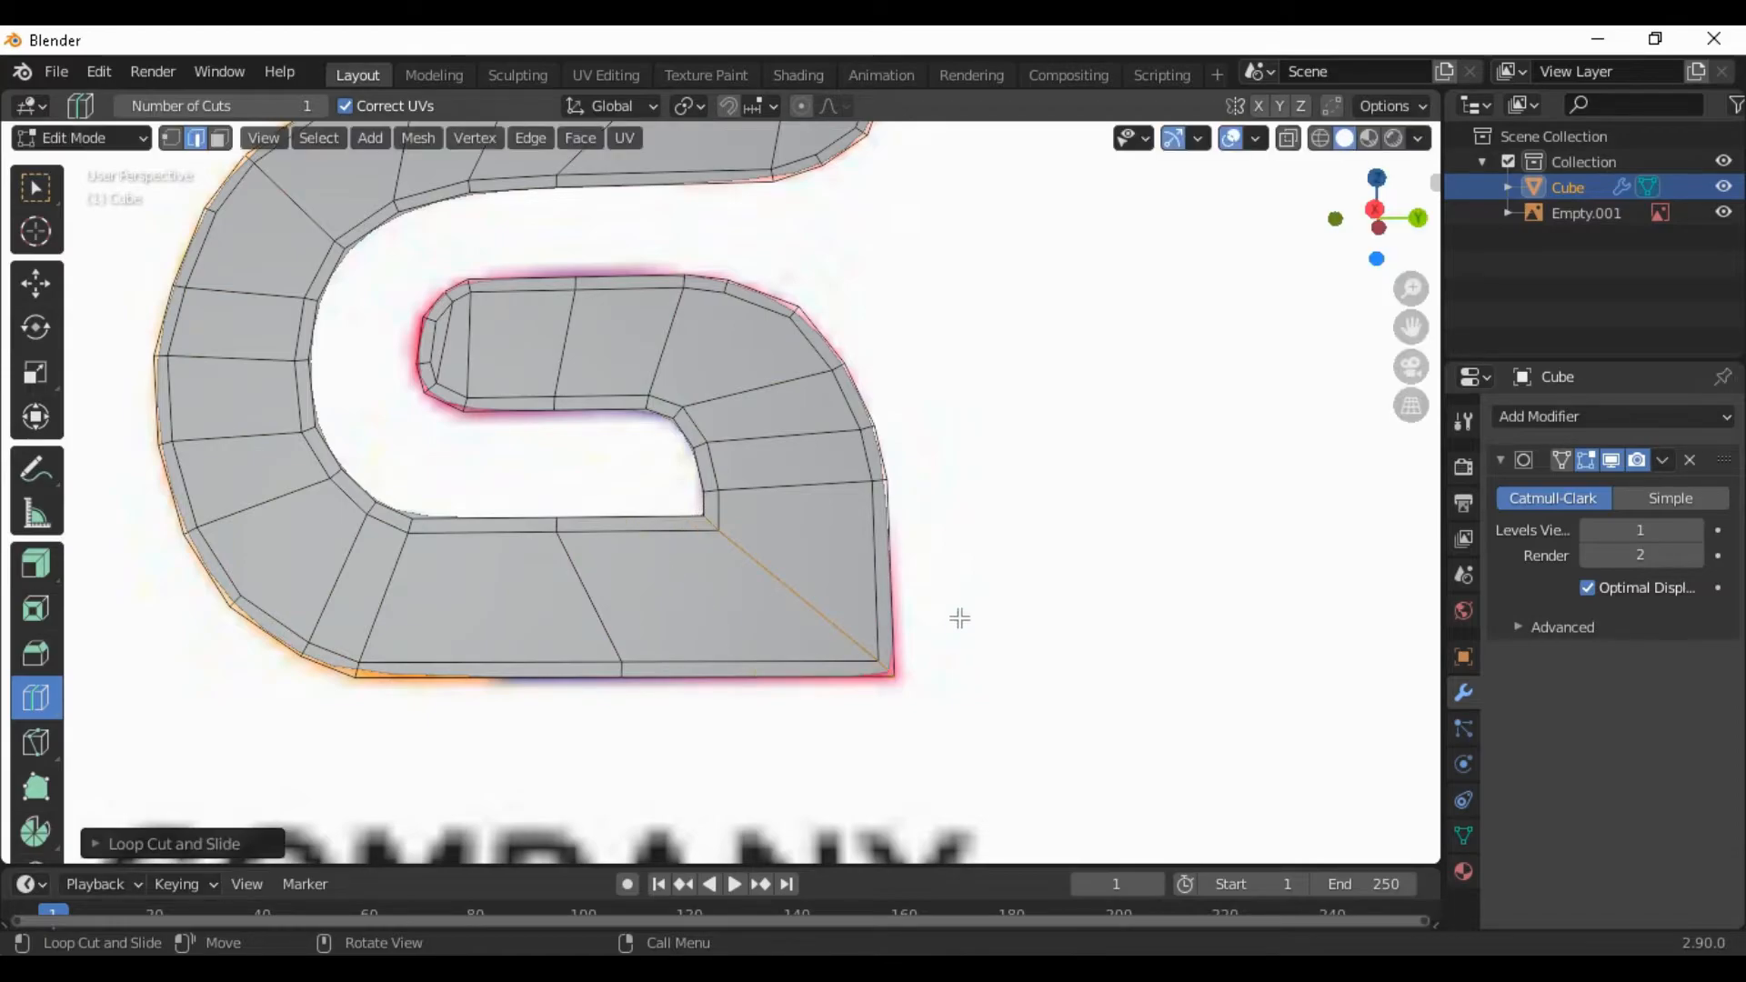
{"action": "left_click_drag", "start_coordinate": [908, 517], "coordinate": [905, 613]}
Add a loop cut at the pointed end of the G's upper arm and slide it fully to the corner
{"action": "scroll", "coordinate": [561, 509], "scroll_direction": "down", "scroll_amount": 3}
{"action": "middle_click_drag", "start_coordinate": [561, 508], "coordinate": [791, 592], "text": "shift"}
{"action": "scroll", "coordinate": [796, 591], "scroll_direction": "up", "scroll_amount": 4}
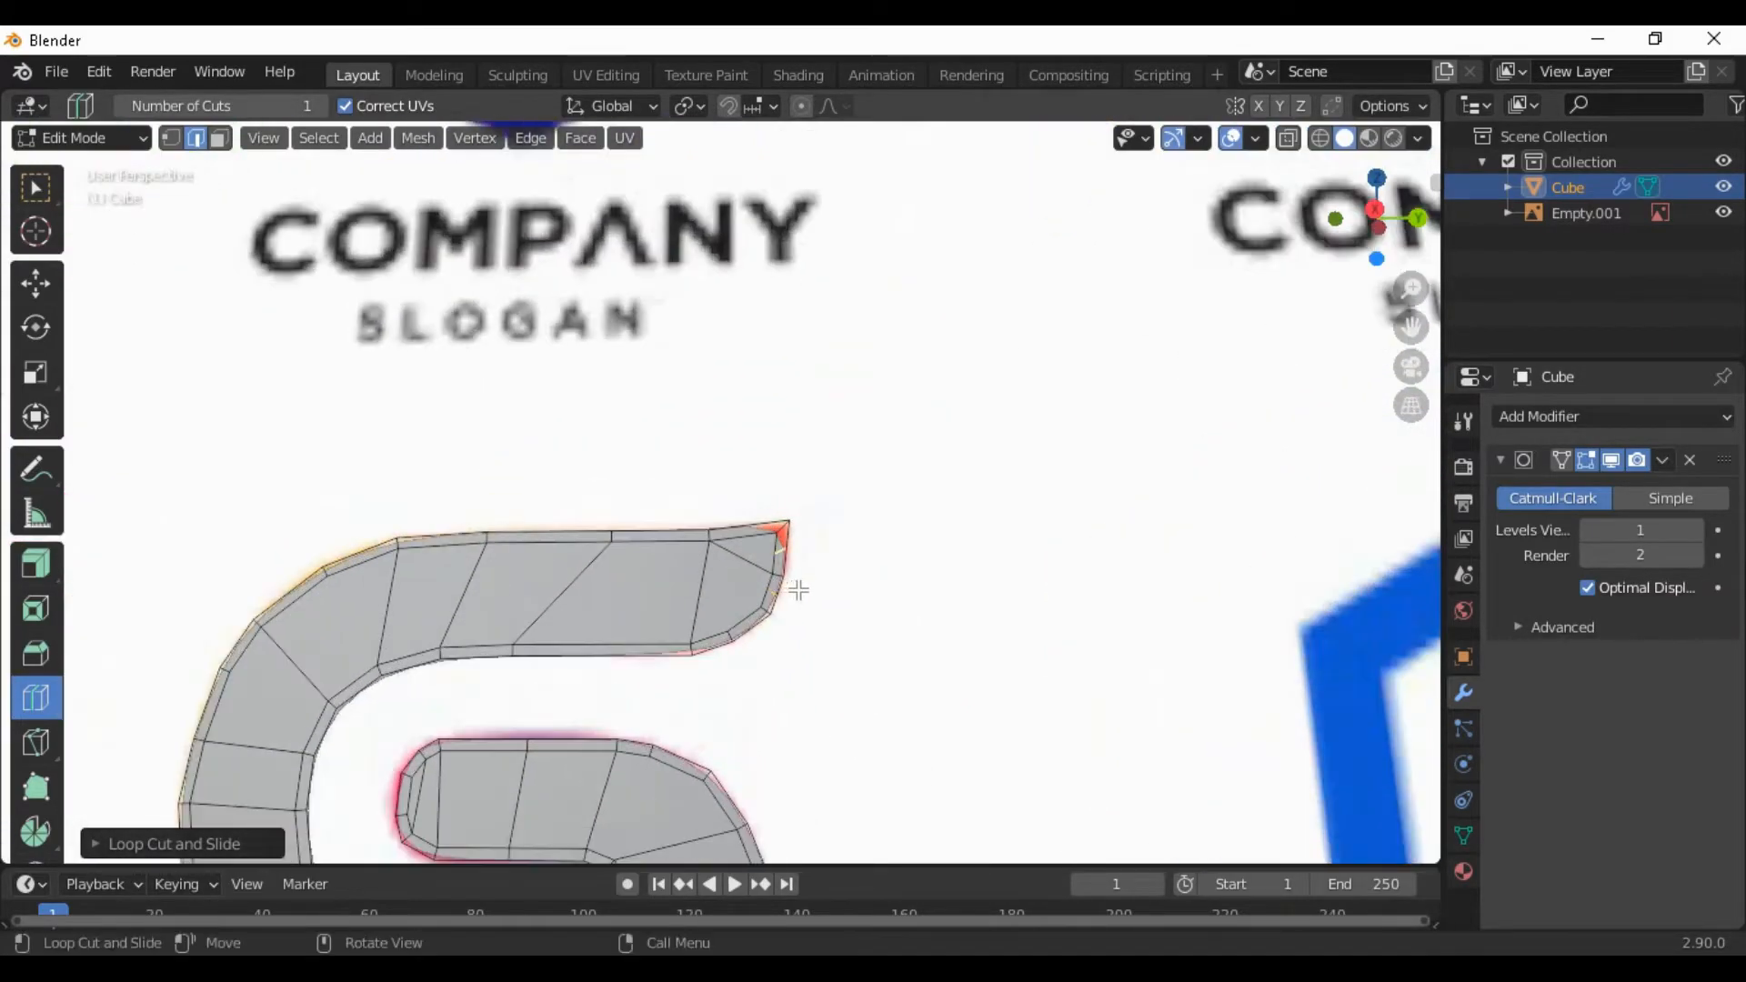
{"action": "scroll", "coordinate": [799, 590], "scroll_direction": "up", "scroll_amount": 2}
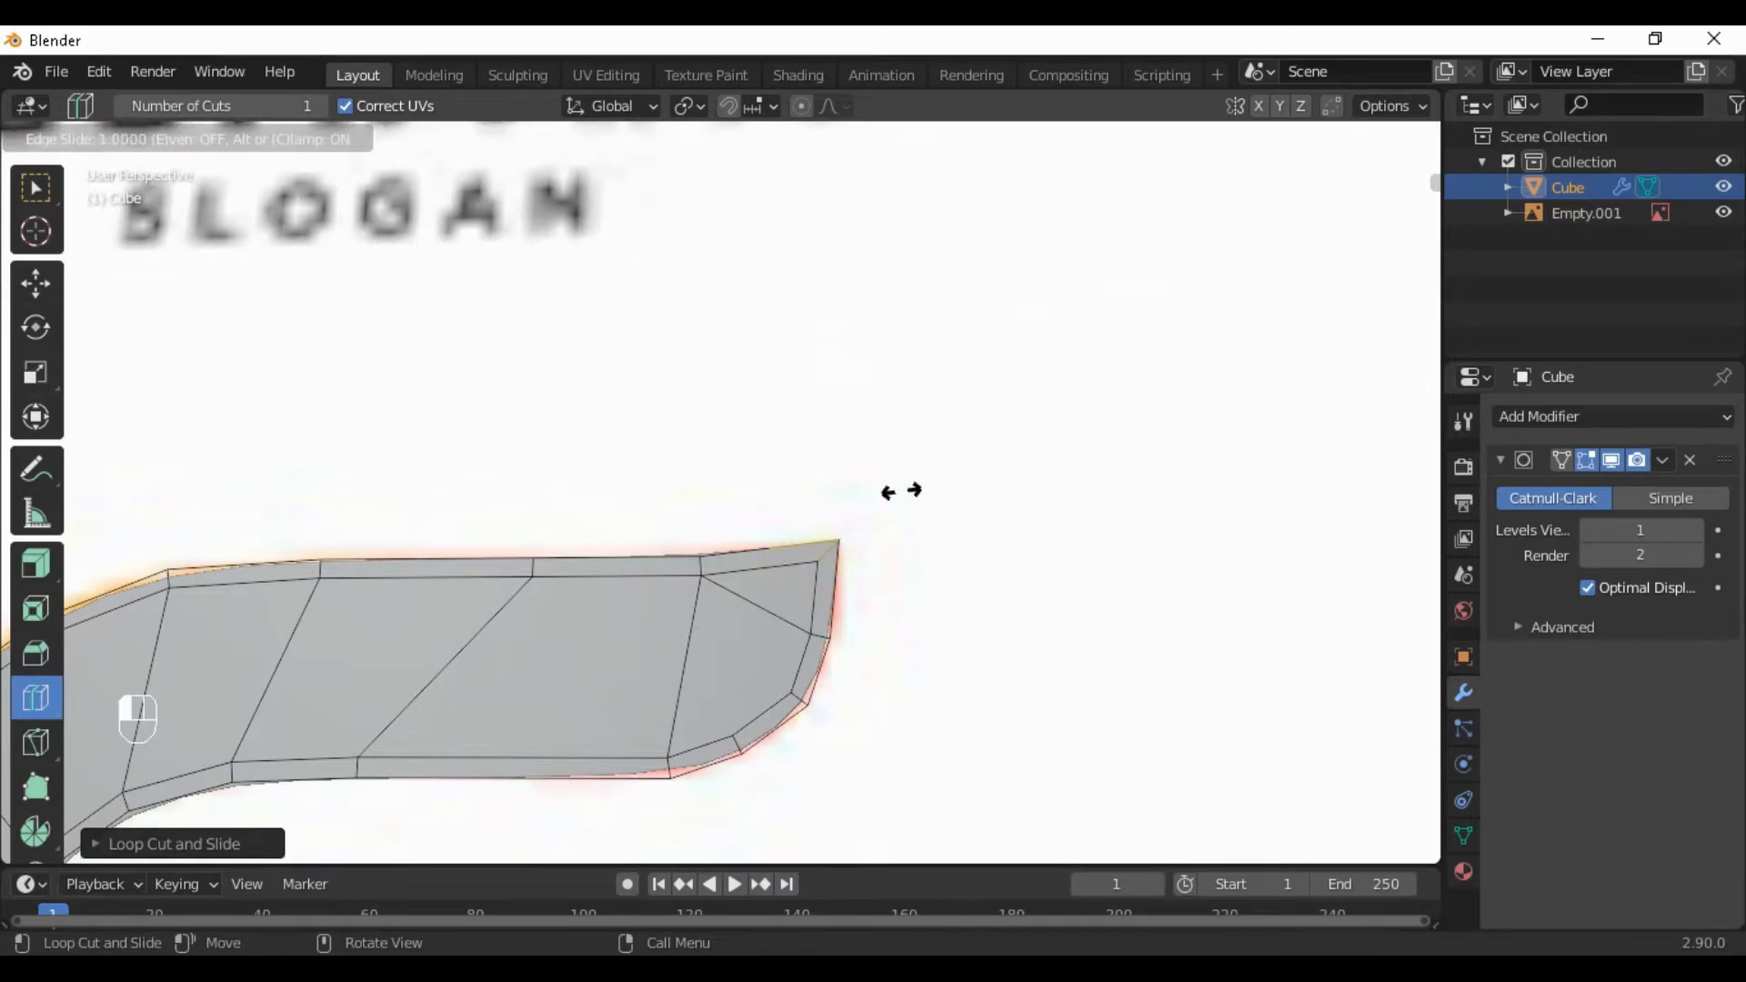
{"action": "scroll", "coordinate": [886, 591], "scroll_direction": "down", "scroll_amount": 5}
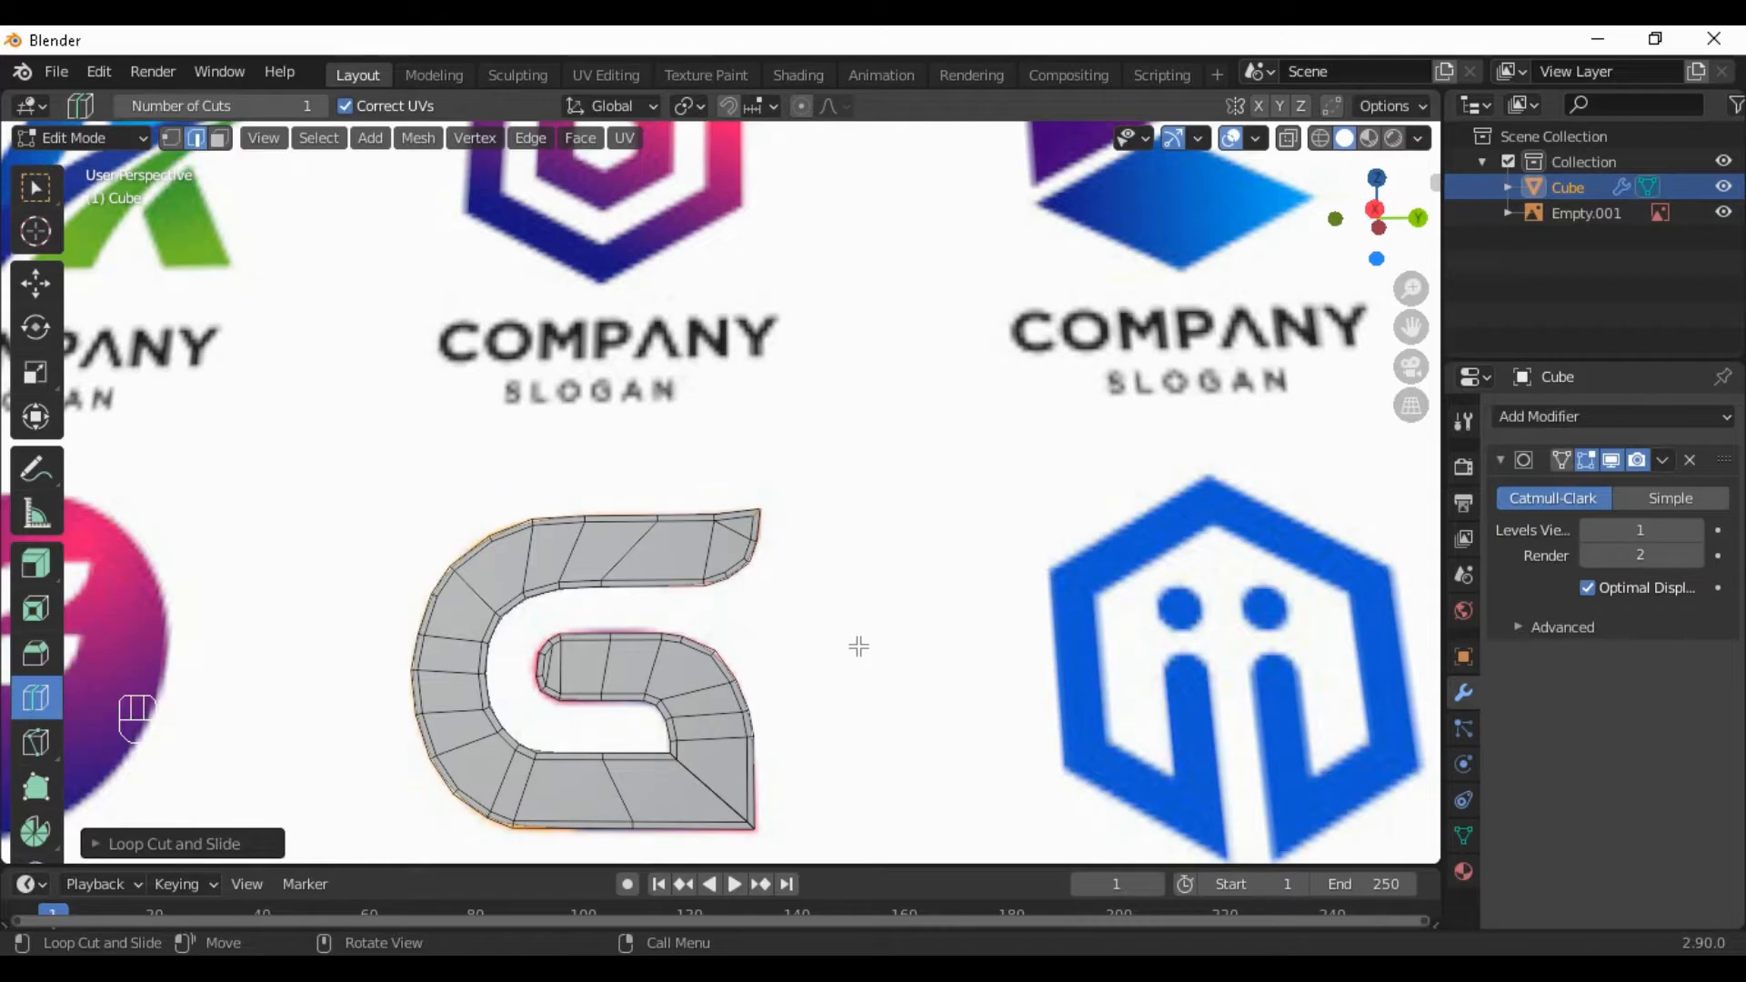
Try to extrude the G in Object Mode, and undo back to Edit Mode before the Subdivision Surface modifier
{"action": "key", "text": "Tab"}
{"action": "scroll", "coordinate": [878, 673], "scroll_direction": "down", "scroll_amount": 2}
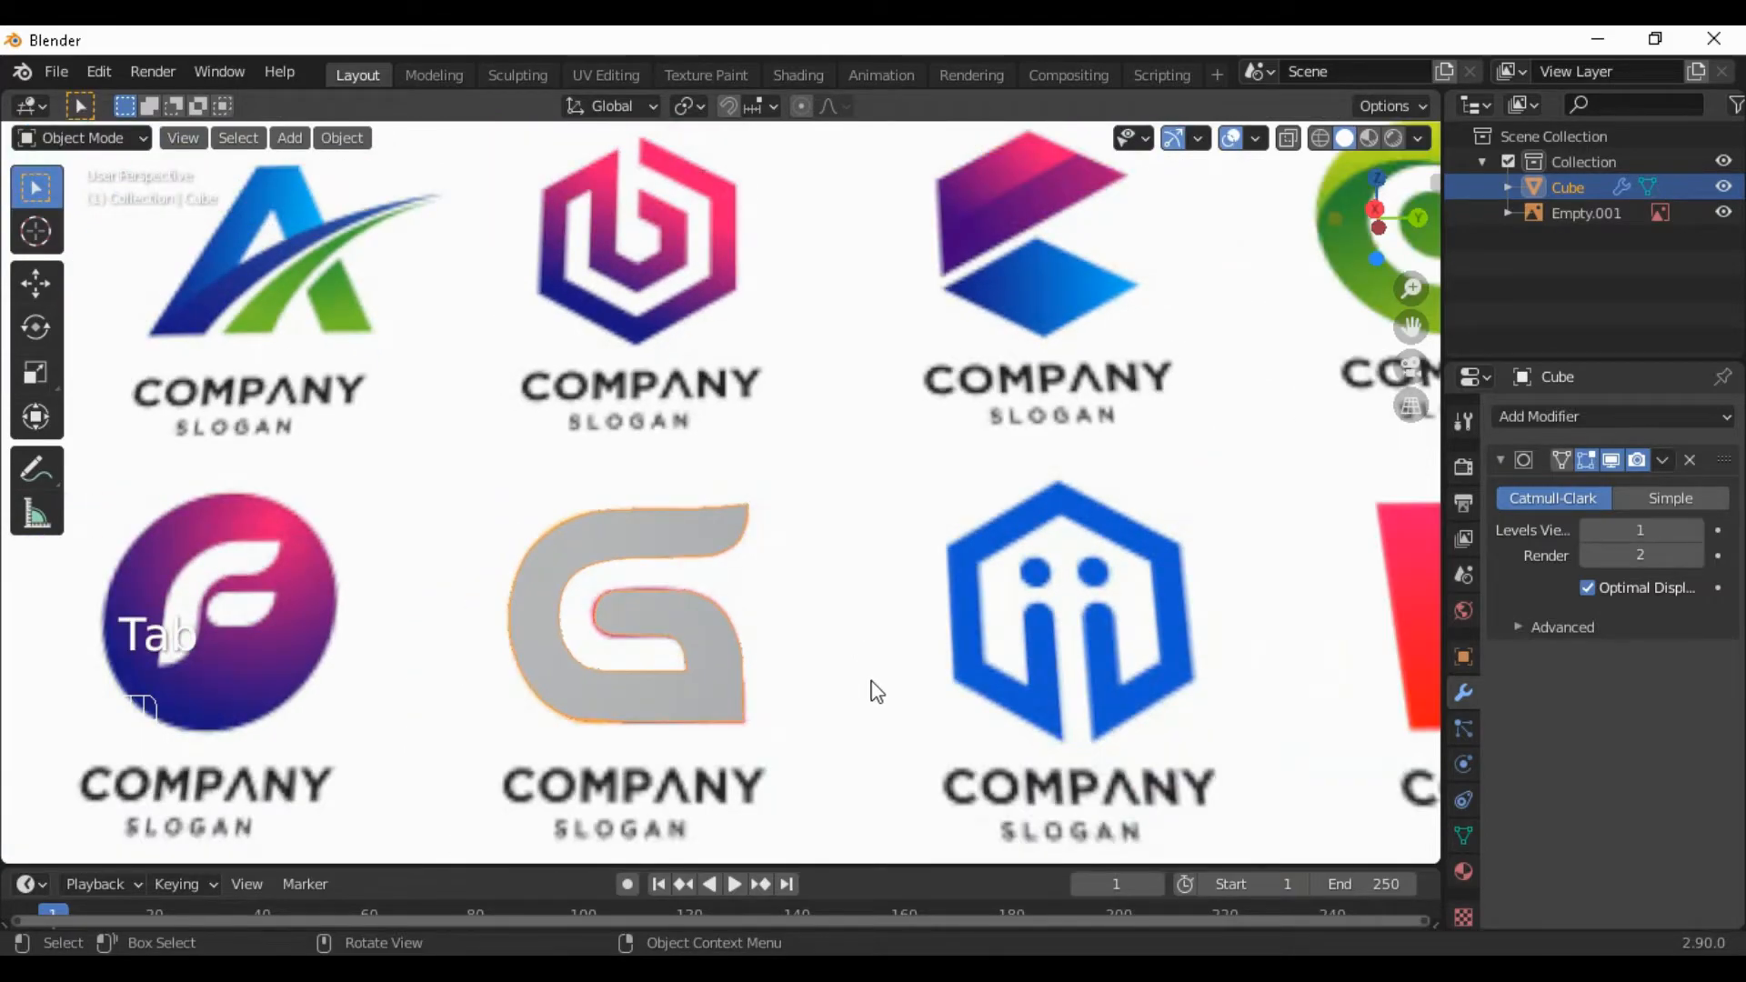
{"action": "middle_click_drag", "start_coordinate": [803, 741], "coordinate": [1000, 809]}
{"action": "middle_click_drag", "start_coordinate": [904, 784], "coordinate": [842, 764]}
{"action": "key", "text": "e"}
{"action": "key", "text": "e"}
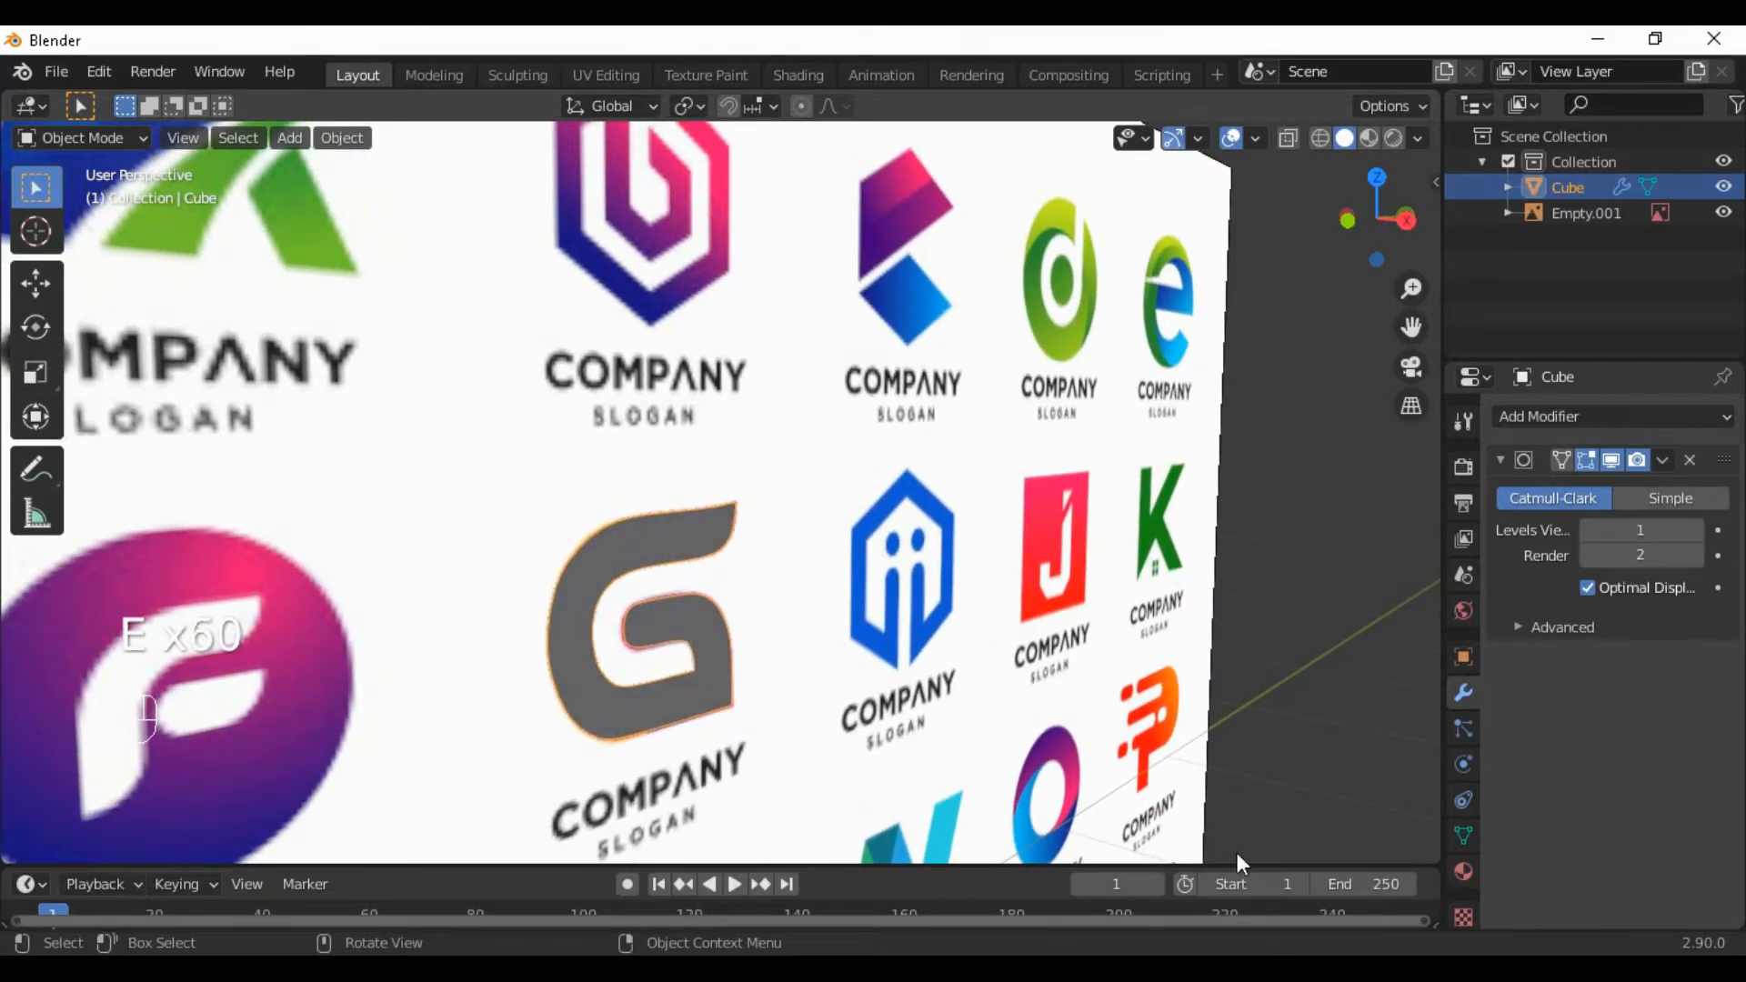
{"action": "right_click", "coordinate": [744, 656]}
{"action": "key", "text": "ctrl"}
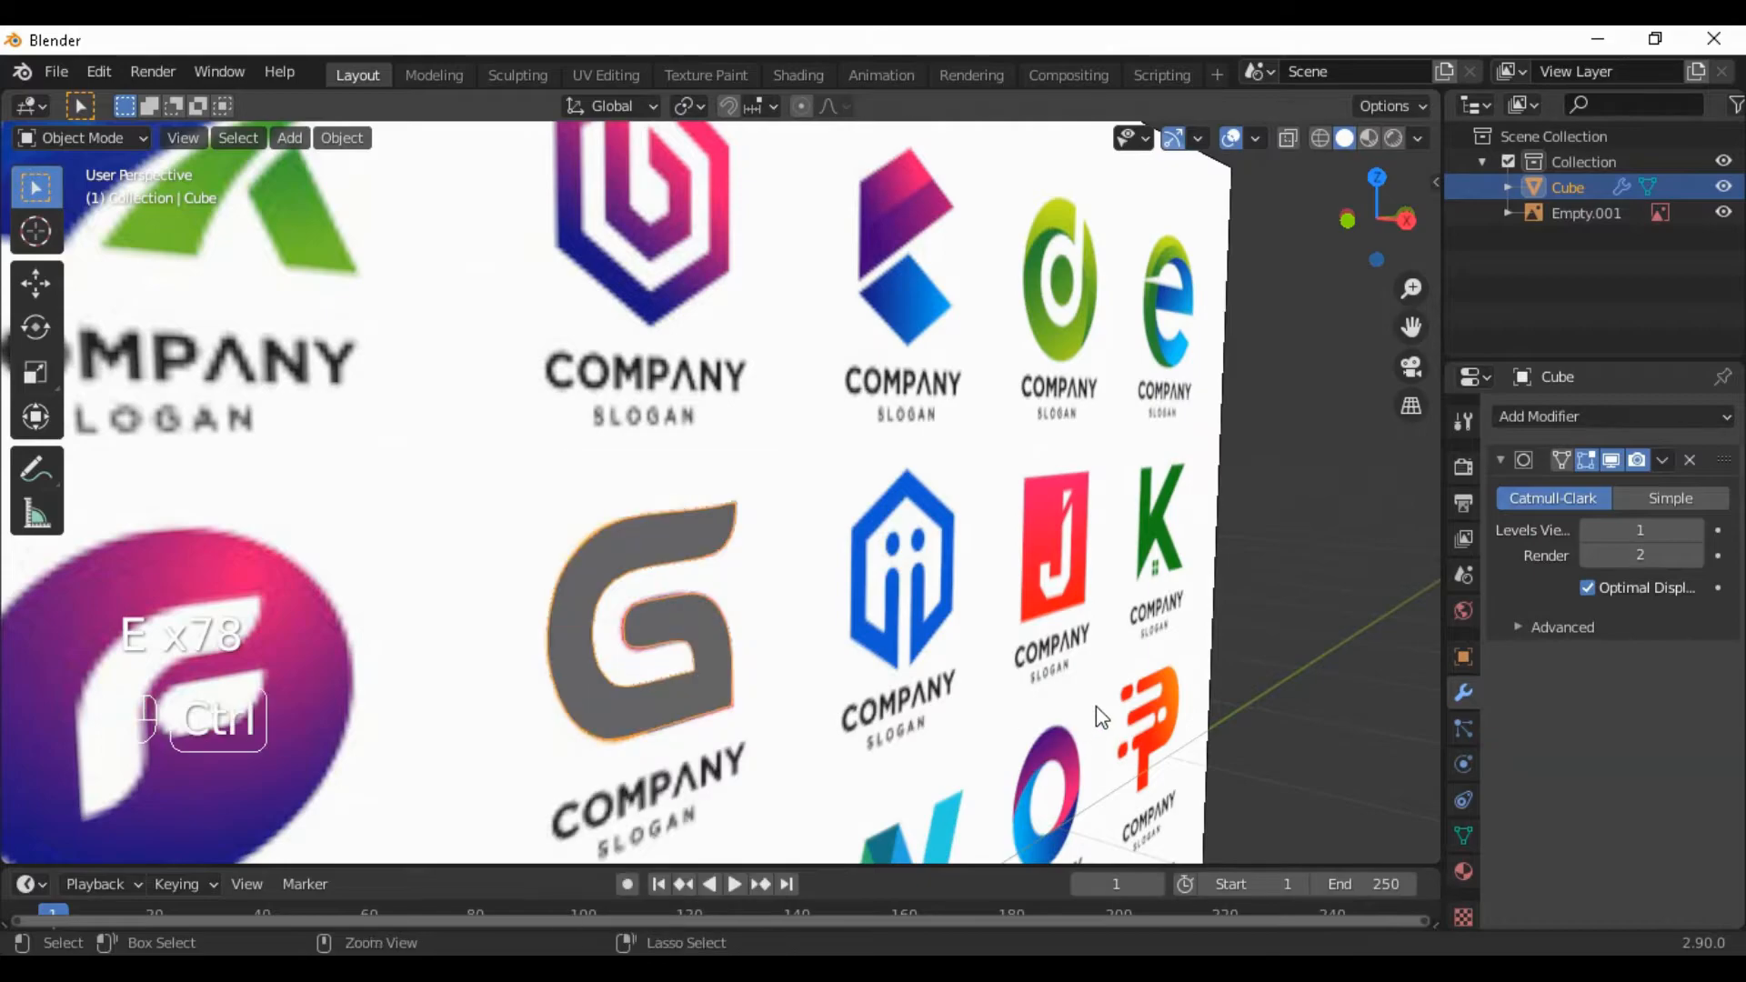
{"action": "key", "text": "ctrl+z"}
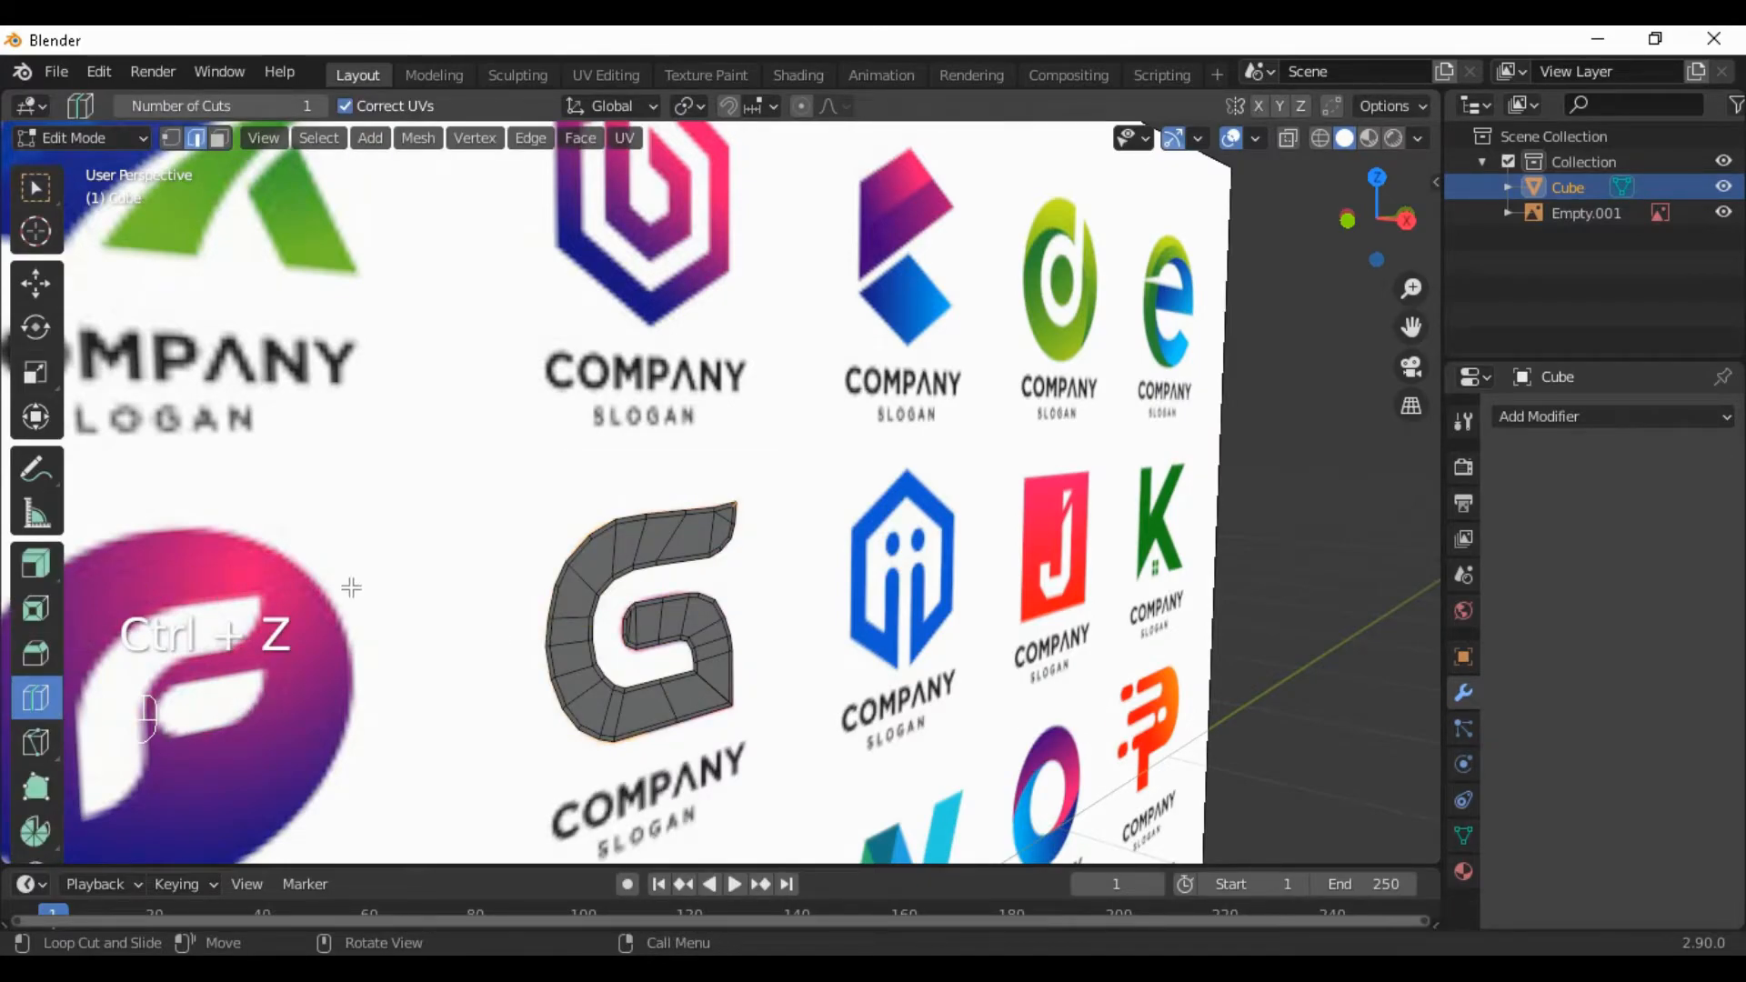
Extrude the whole G mesh about 0.054 m along its normal and return to Object Mode
{"action": "middle_click_drag", "start_coordinate": [682, 616], "coordinate": [987, 762]}
{"action": "key", "text": "a"}
{"action": "key", "text": "e"}
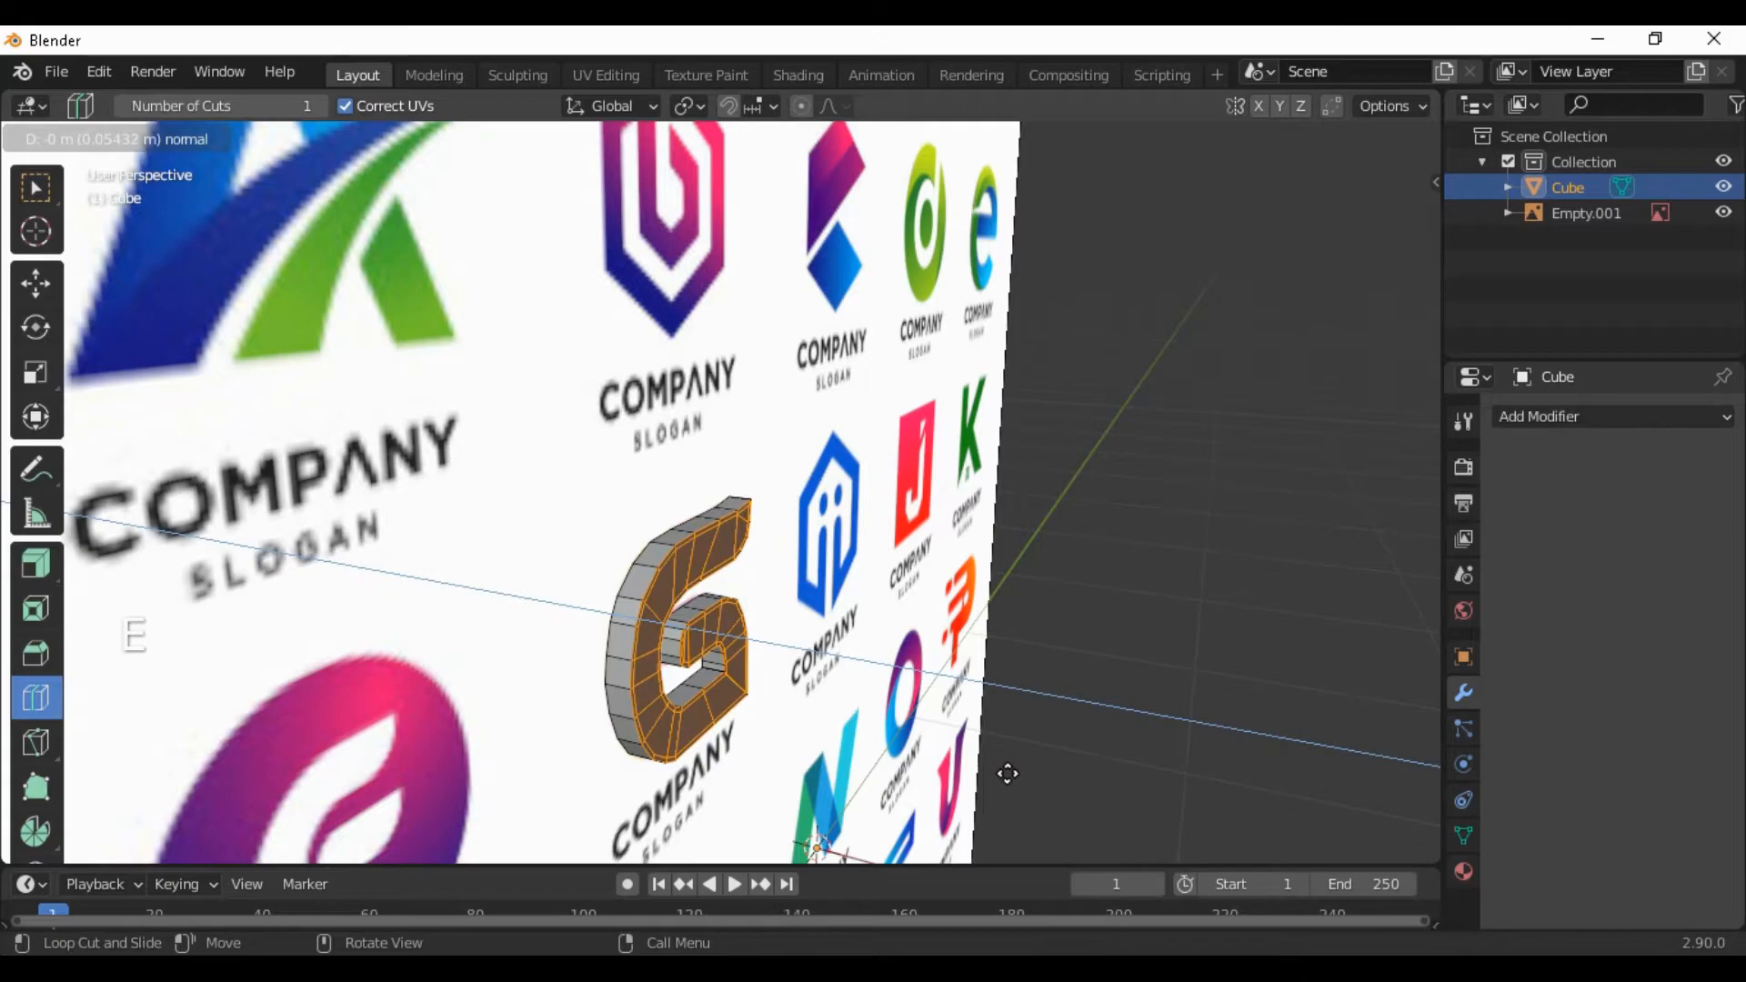
{"action": "left_click", "coordinate": [1009, 774]}
{"action": "middle_click_drag", "start_coordinate": [1009, 775], "coordinate": [752, 596]}
{"action": "key", "text": "Tab"}
Select the extruded G object and apply Shade Smooth to it
{"action": "scroll", "coordinate": [718, 727], "scroll_direction": "up", "scroll_amount": 6}
{"action": "scroll", "coordinate": [729, 620], "scroll_direction": "down", "scroll_amount": 4}
{"action": "left_click", "coordinate": [729, 625]}
{"action": "scroll", "coordinate": [727, 630], "scroll_direction": "down", "scroll_amount": 2}
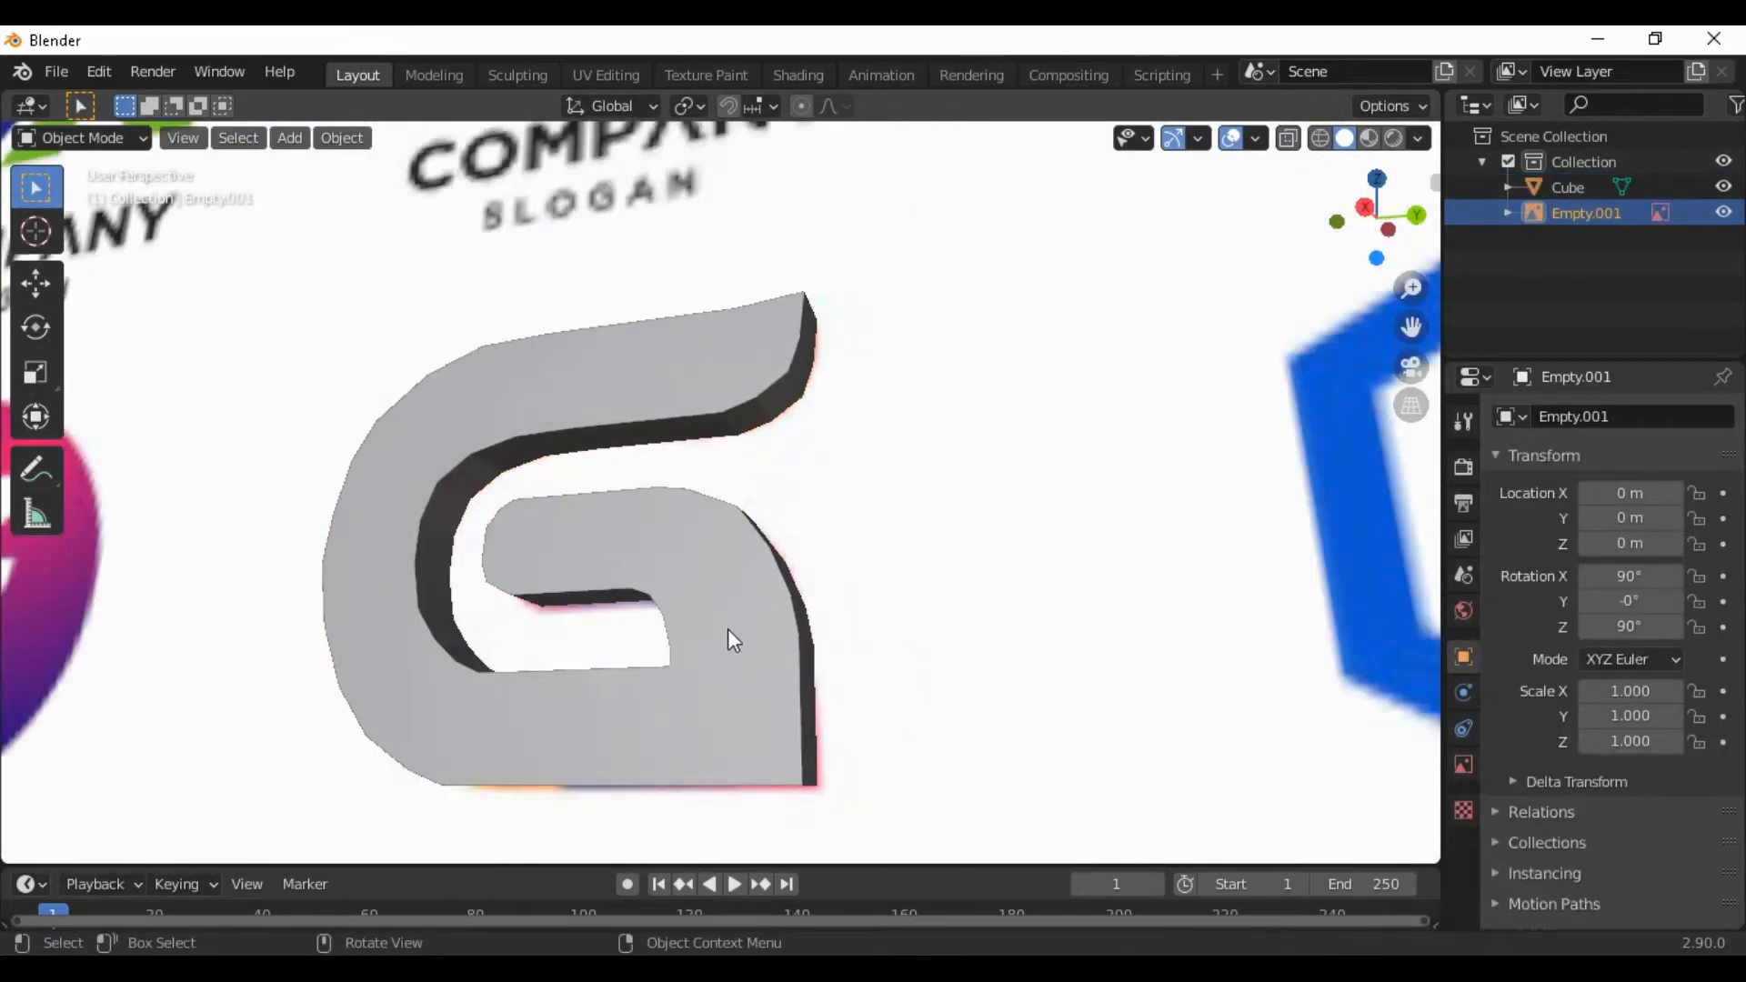
{"action": "left_click", "coordinate": [713, 640]}
{"action": "right_click", "coordinate": [713, 642]}
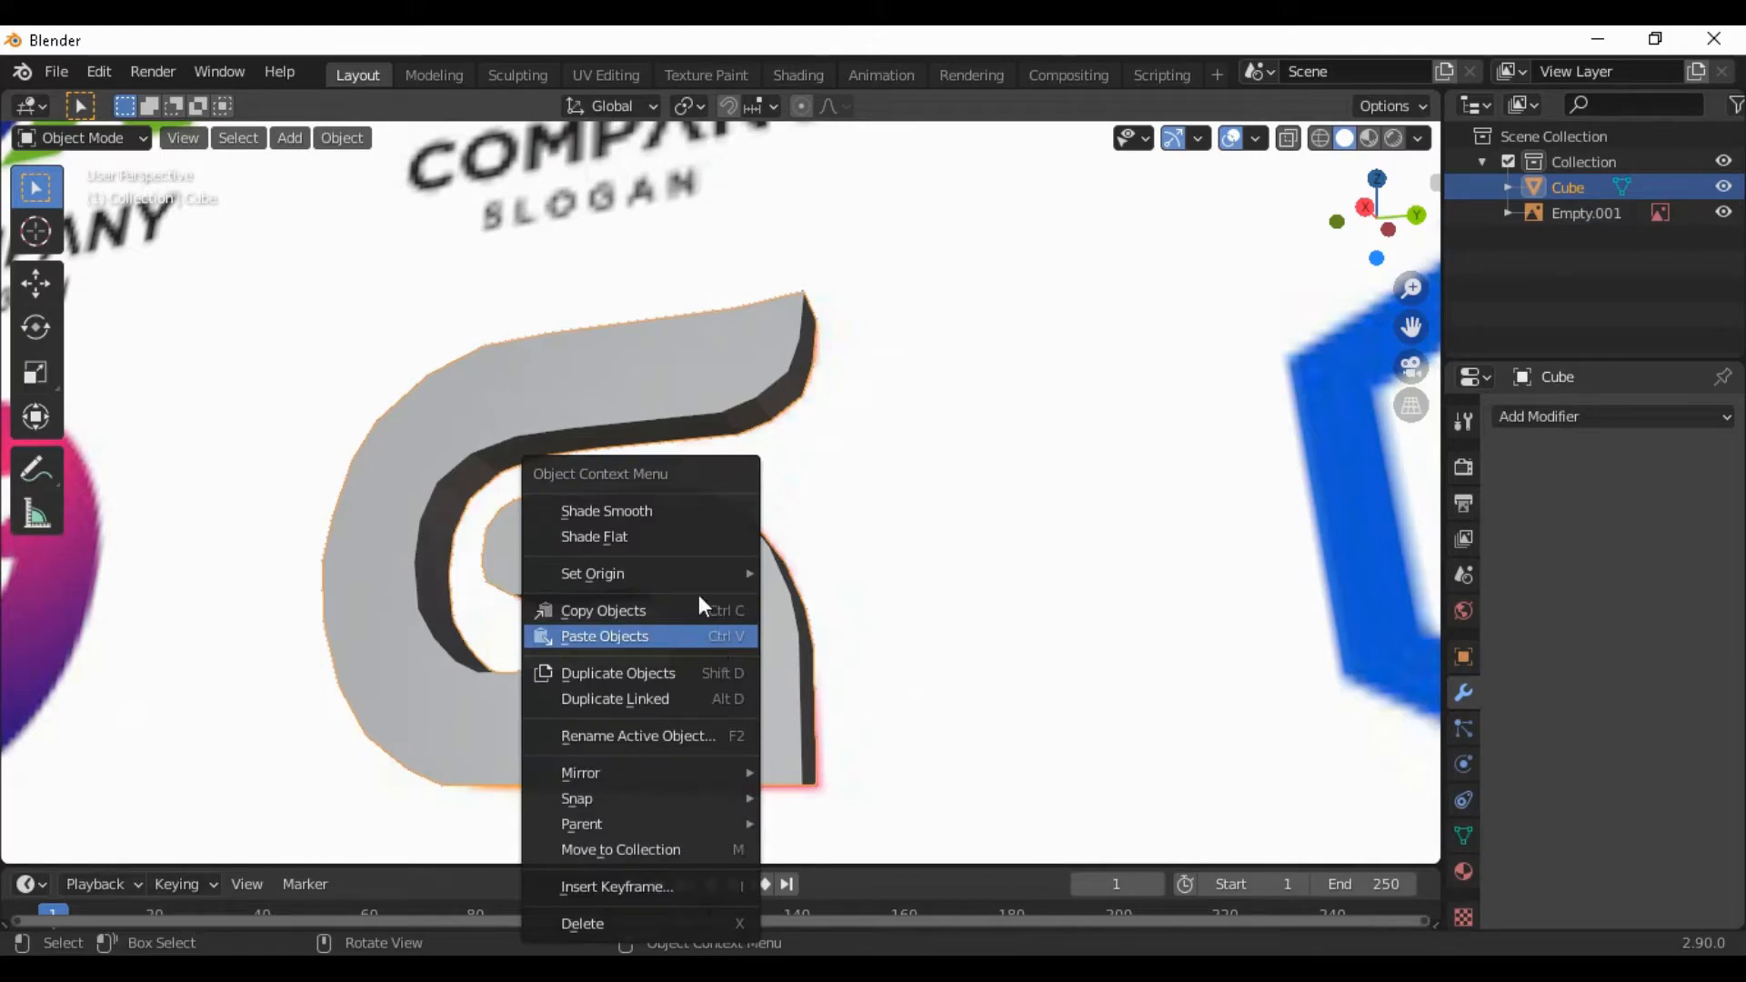
{"action": "left_click", "coordinate": [695, 510]}
{"action": "middle_click_drag", "start_coordinate": [725, 674], "coordinate": [909, 618]}
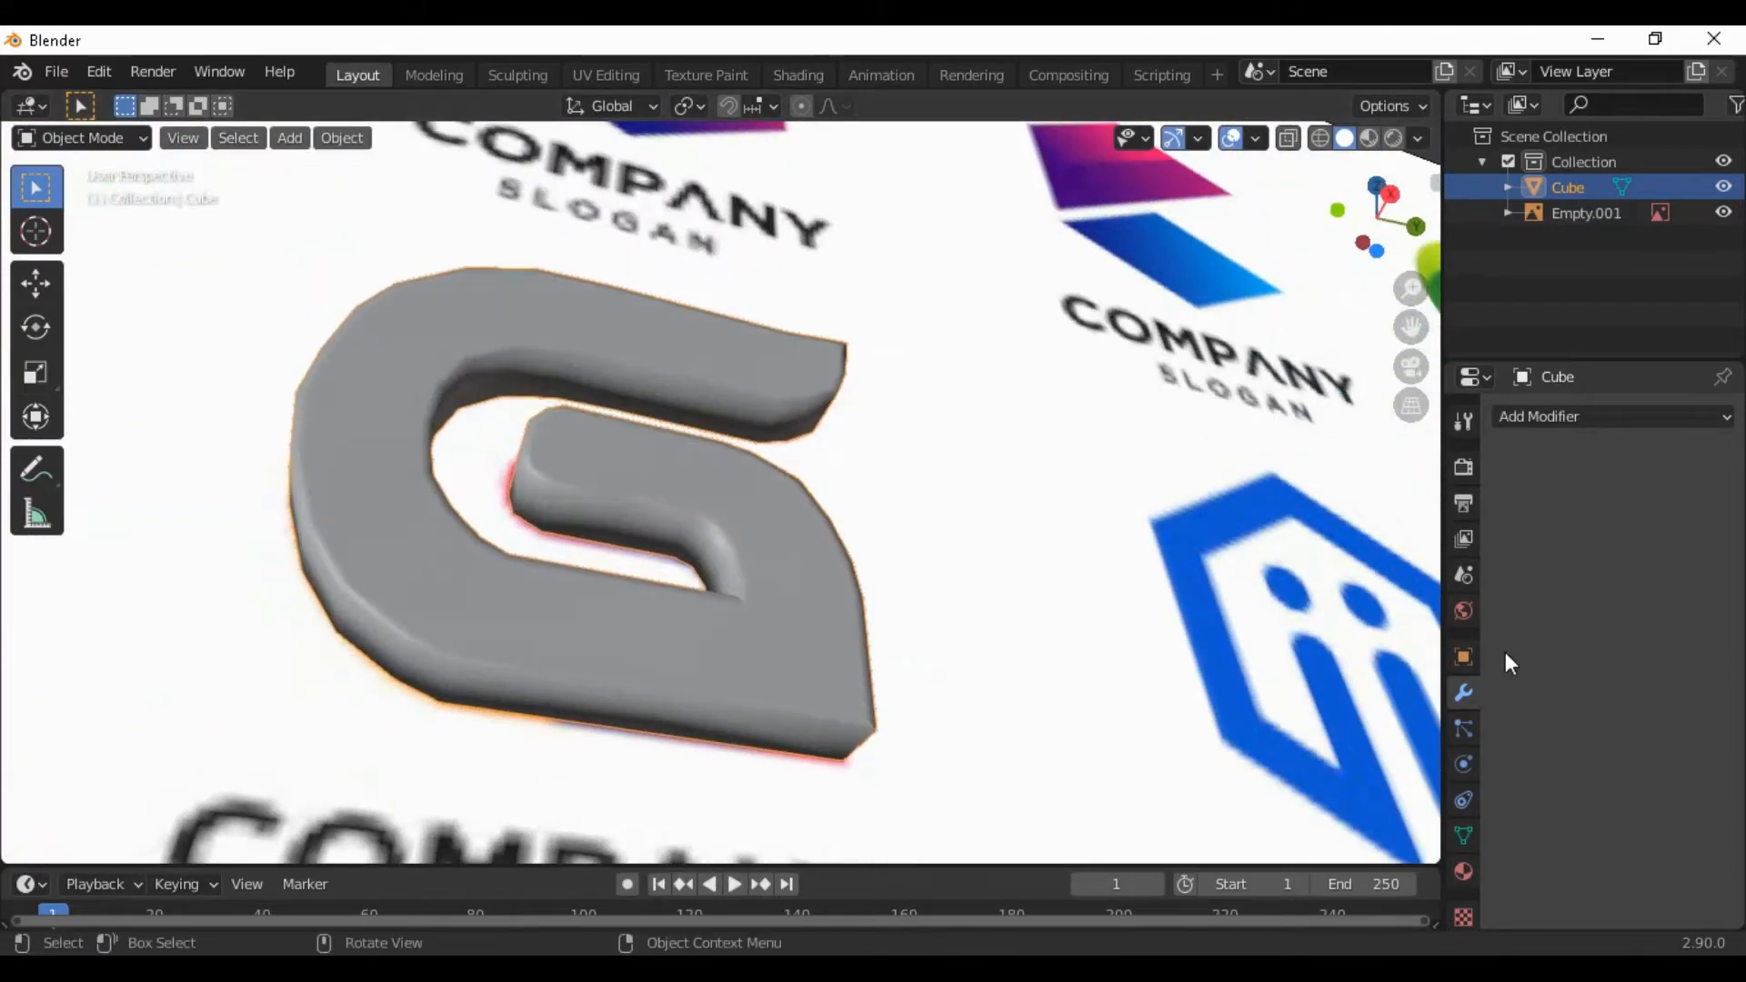
Add a Subdivision Surface modifier to the G and set its viewport level to 2
{"action": "left_click", "coordinate": [1581, 417]}
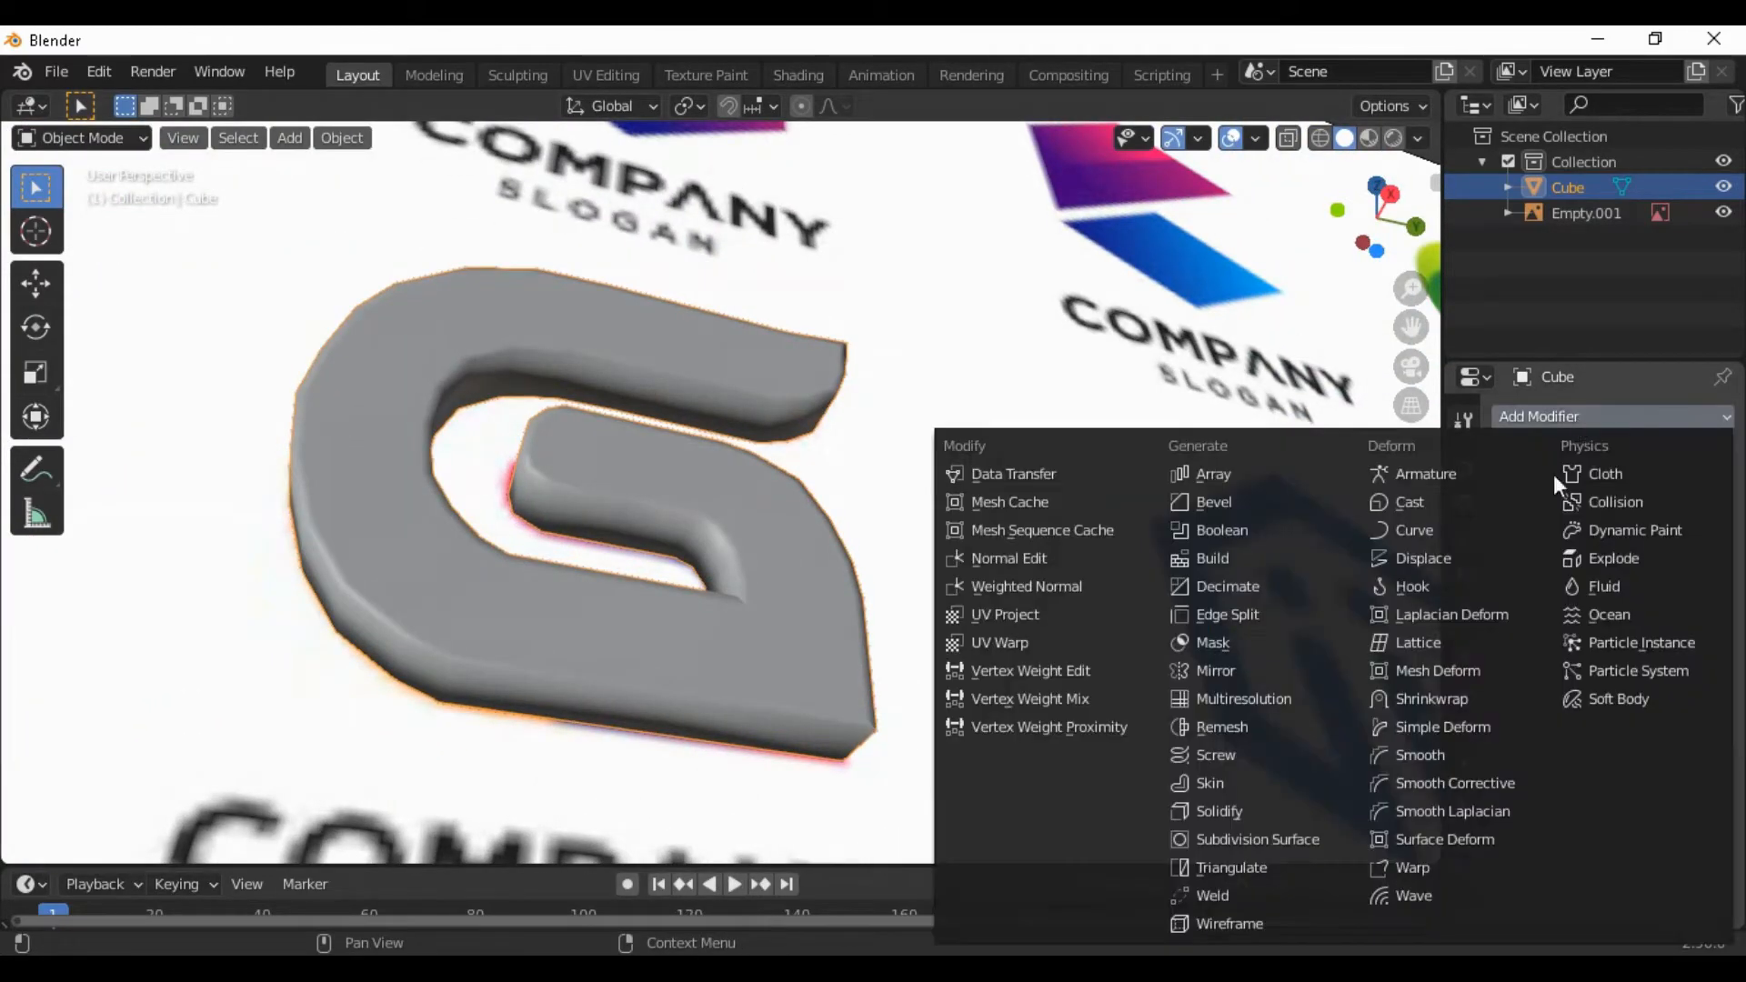
{"action": "left_click", "coordinate": [1257, 839]}
{"action": "middle_click_drag", "start_coordinate": [1257, 839], "coordinate": [1091, 782]}
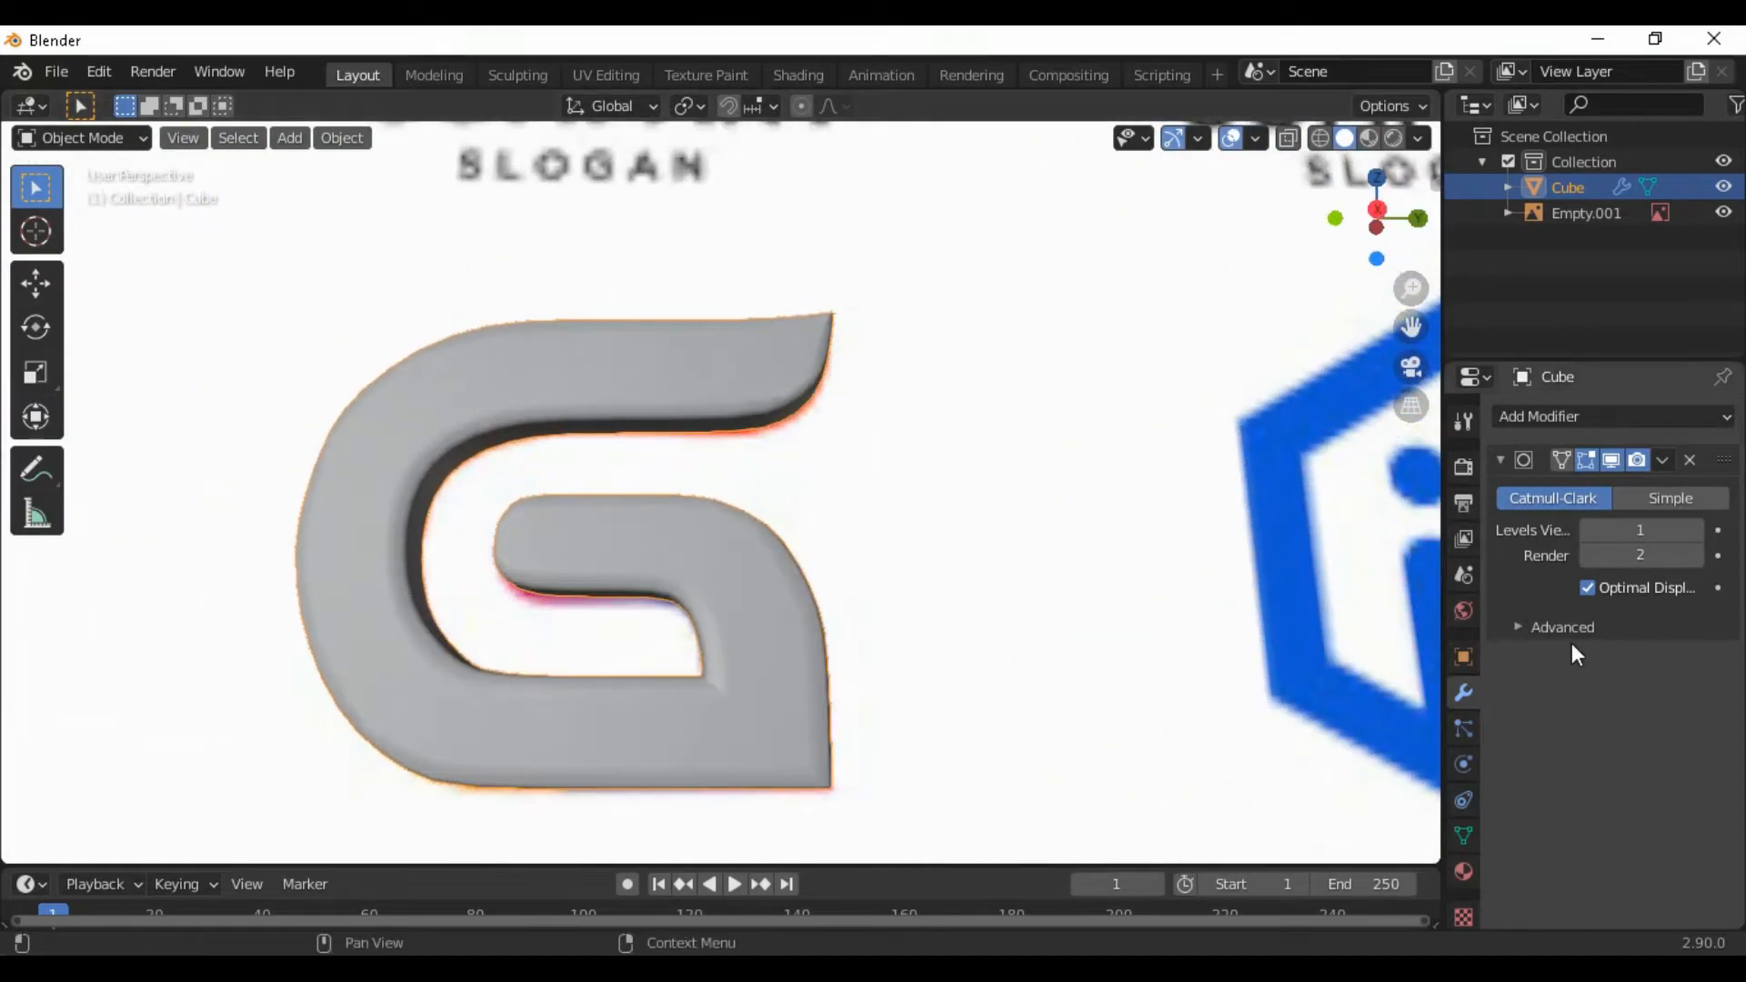
{"action": "left_click", "coordinate": [1697, 530]}
{"action": "middle_click_drag", "start_coordinate": [706, 679], "coordinate": [788, 713]}
{"action": "scroll", "coordinate": [718, 637], "scroll_direction": "down", "scroll_amount": 4}
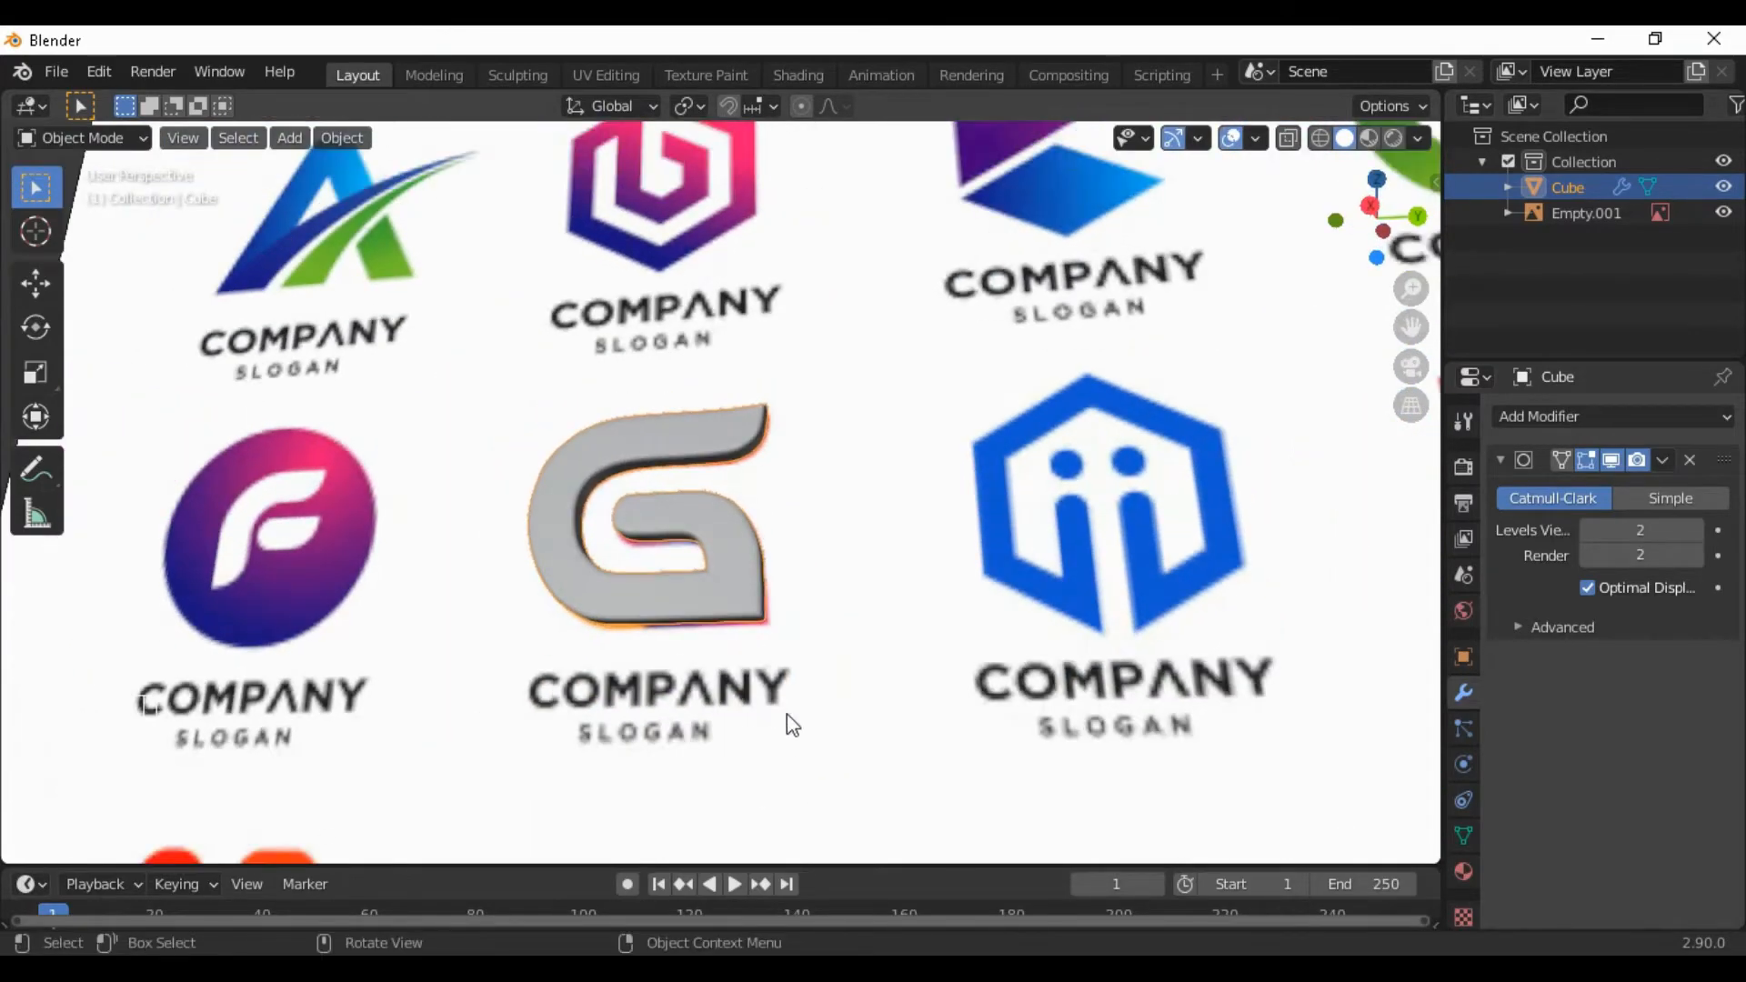
Hide the reference image Empty.001 and select the G object
{"action": "left_click", "coordinate": [887, 727]}
{"action": "scroll", "coordinate": [883, 717], "scroll_direction": "down", "scroll_amount": 4}
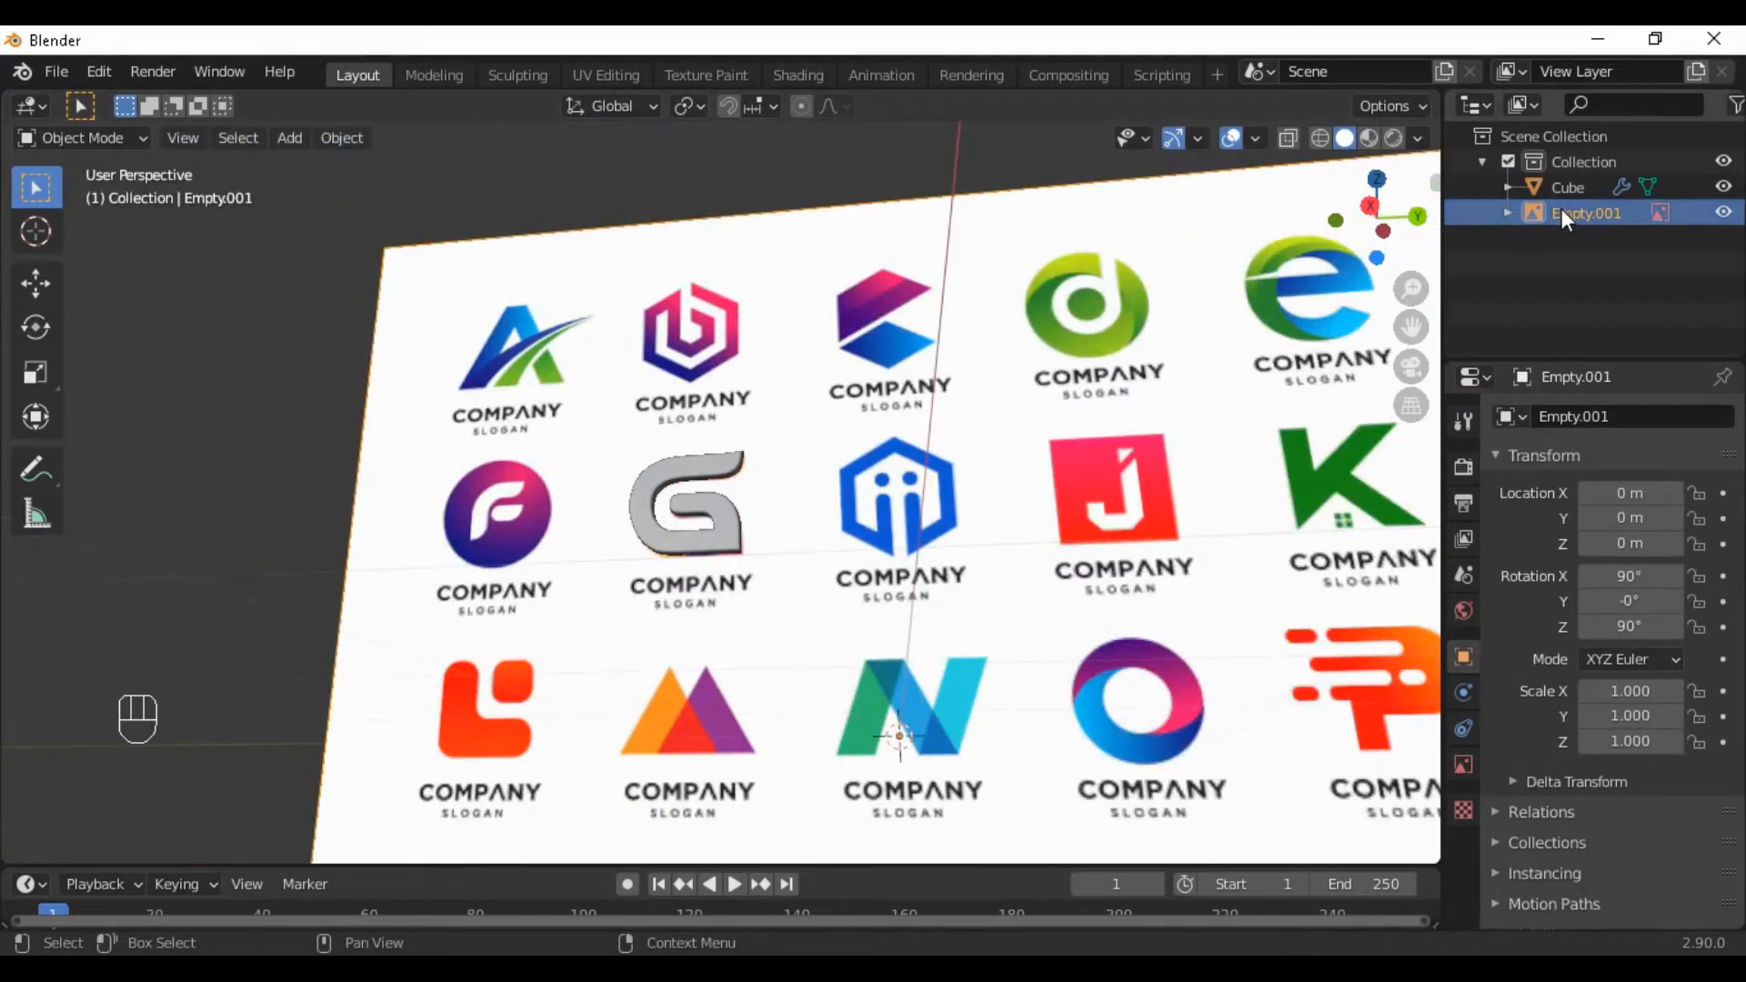
{"action": "left_click", "coordinate": [1724, 211]}
{"action": "scroll", "coordinate": [795, 687], "scroll_direction": "up", "scroll_amount": 3}
{"action": "left_click", "coordinate": [759, 659]}
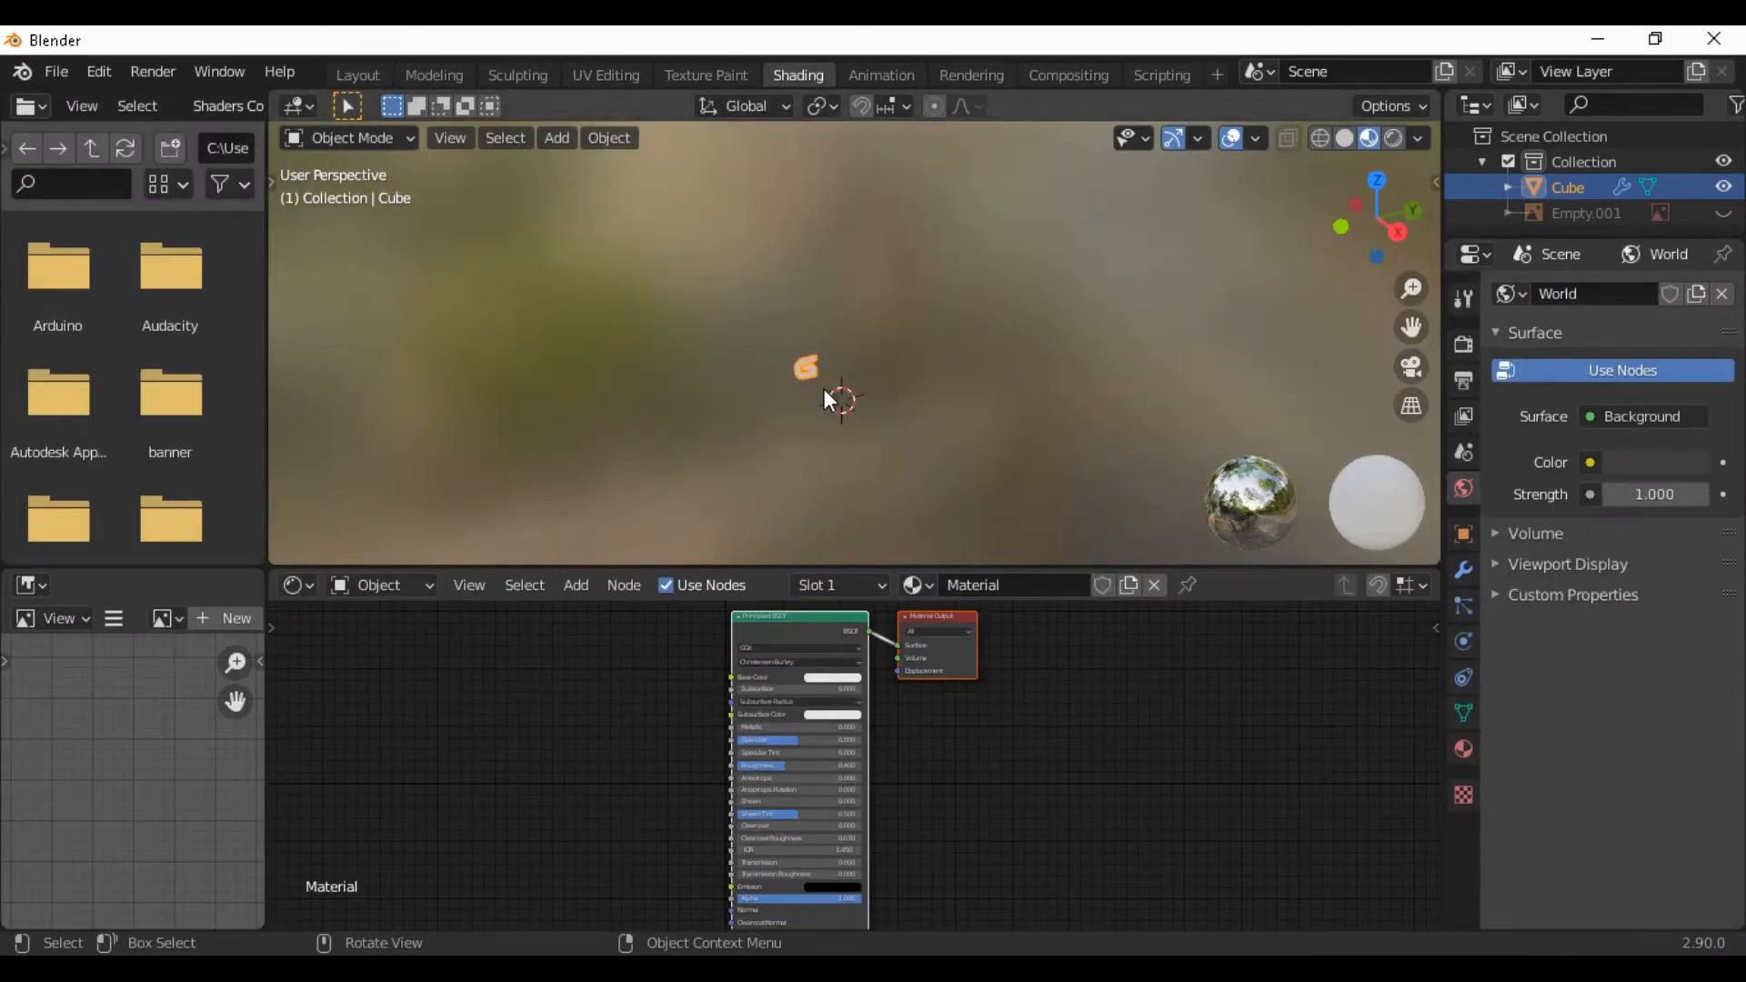
Set the G material's Metallic to 1.000, Specular to 1.000 and Roughness to 0.141
{"action": "scroll", "coordinate": [807, 393], "scroll_direction": "up", "scroll_amount": 7}
{"action": "middle_click_drag", "start_coordinate": [810, 412], "coordinate": [942, 338], "text": "shift"}
{"action": "middle_click_drag", "start_coordinate": [1022, 415], "coordinate": [925, 400]}
{"action": "scroll", "coordinate": [925, 400], "scroll_direction": "up", "scroll_amount": 2}
{"action": "left_click", "coordinate": [1087, 467]}
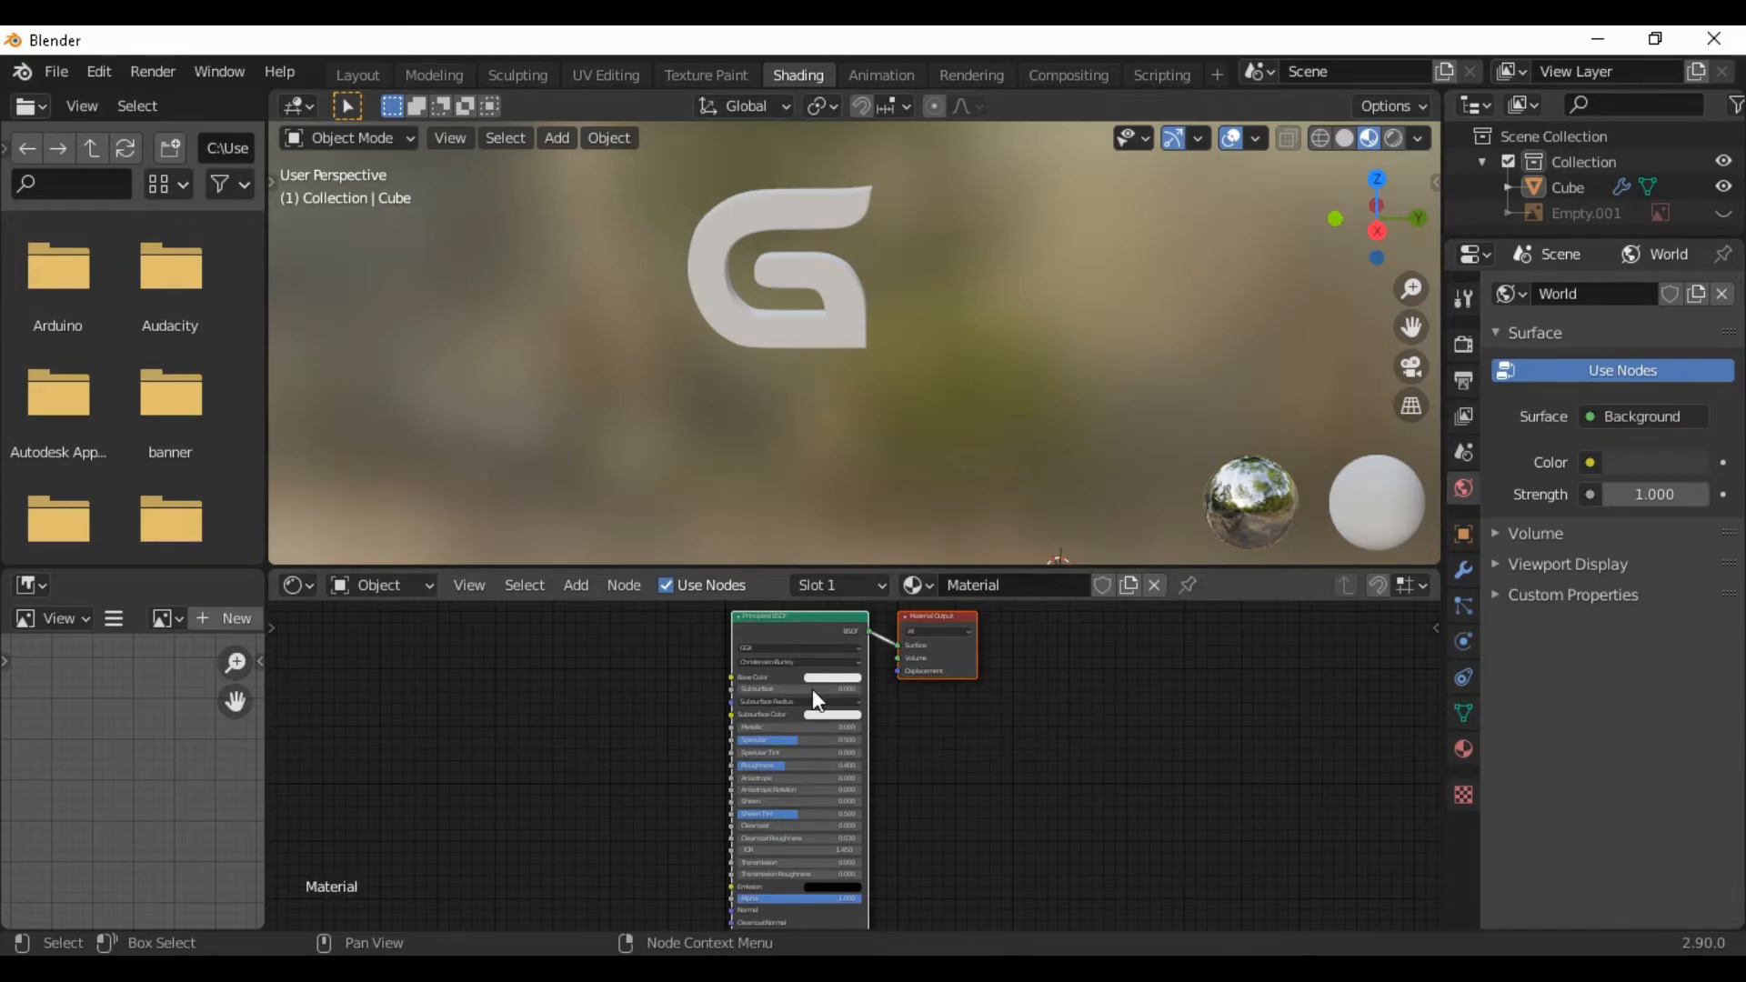
{"action": "middle_click_drag", "start_coordinate": [973, 256], "coordinate": [975, 340], "text": "shift"}
{"action": "scroll", "coordinate": [973, 364], "scroll_direction": "up", "scroll_amount": 3}
{"action": "left_click_drag", "start_coordinate": [764, 727], "coordinate": [857, 727]}
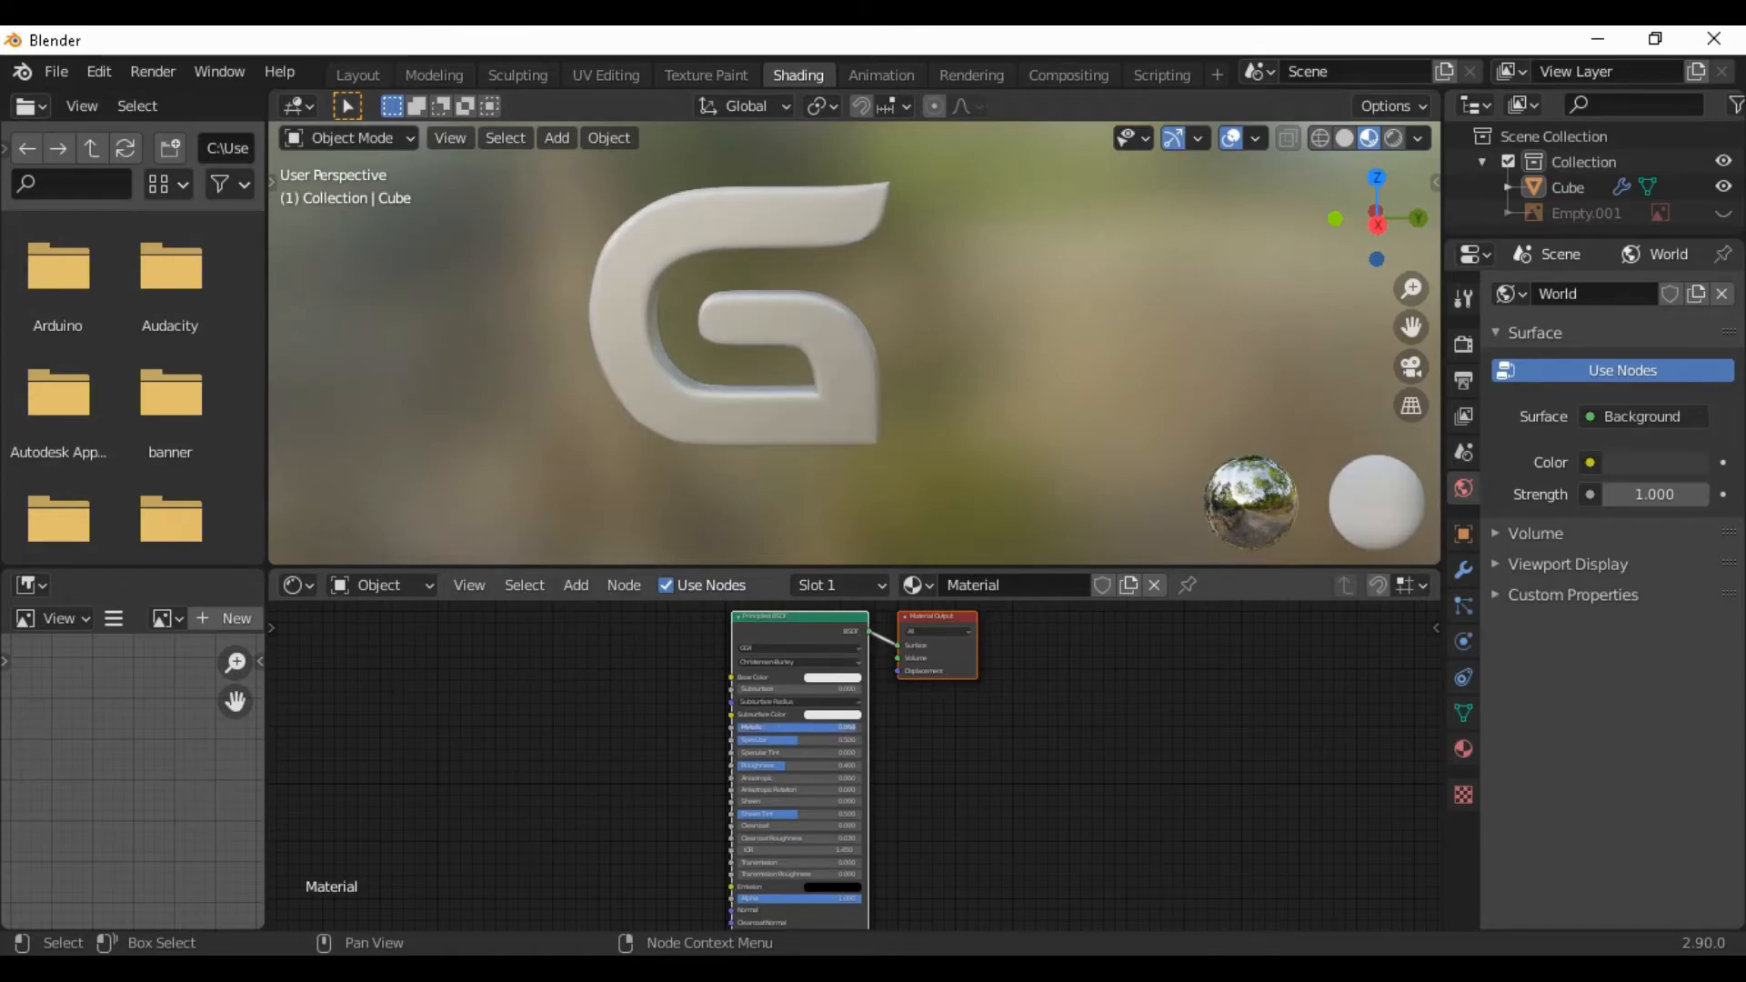
{"action": "left_click", "coordinate": [764, 730]}
{"action": "key", "text": "Return"}
{"action": "left_click_drag", "start_coordinate": [799, 771], "coordinate": [727, 764]}
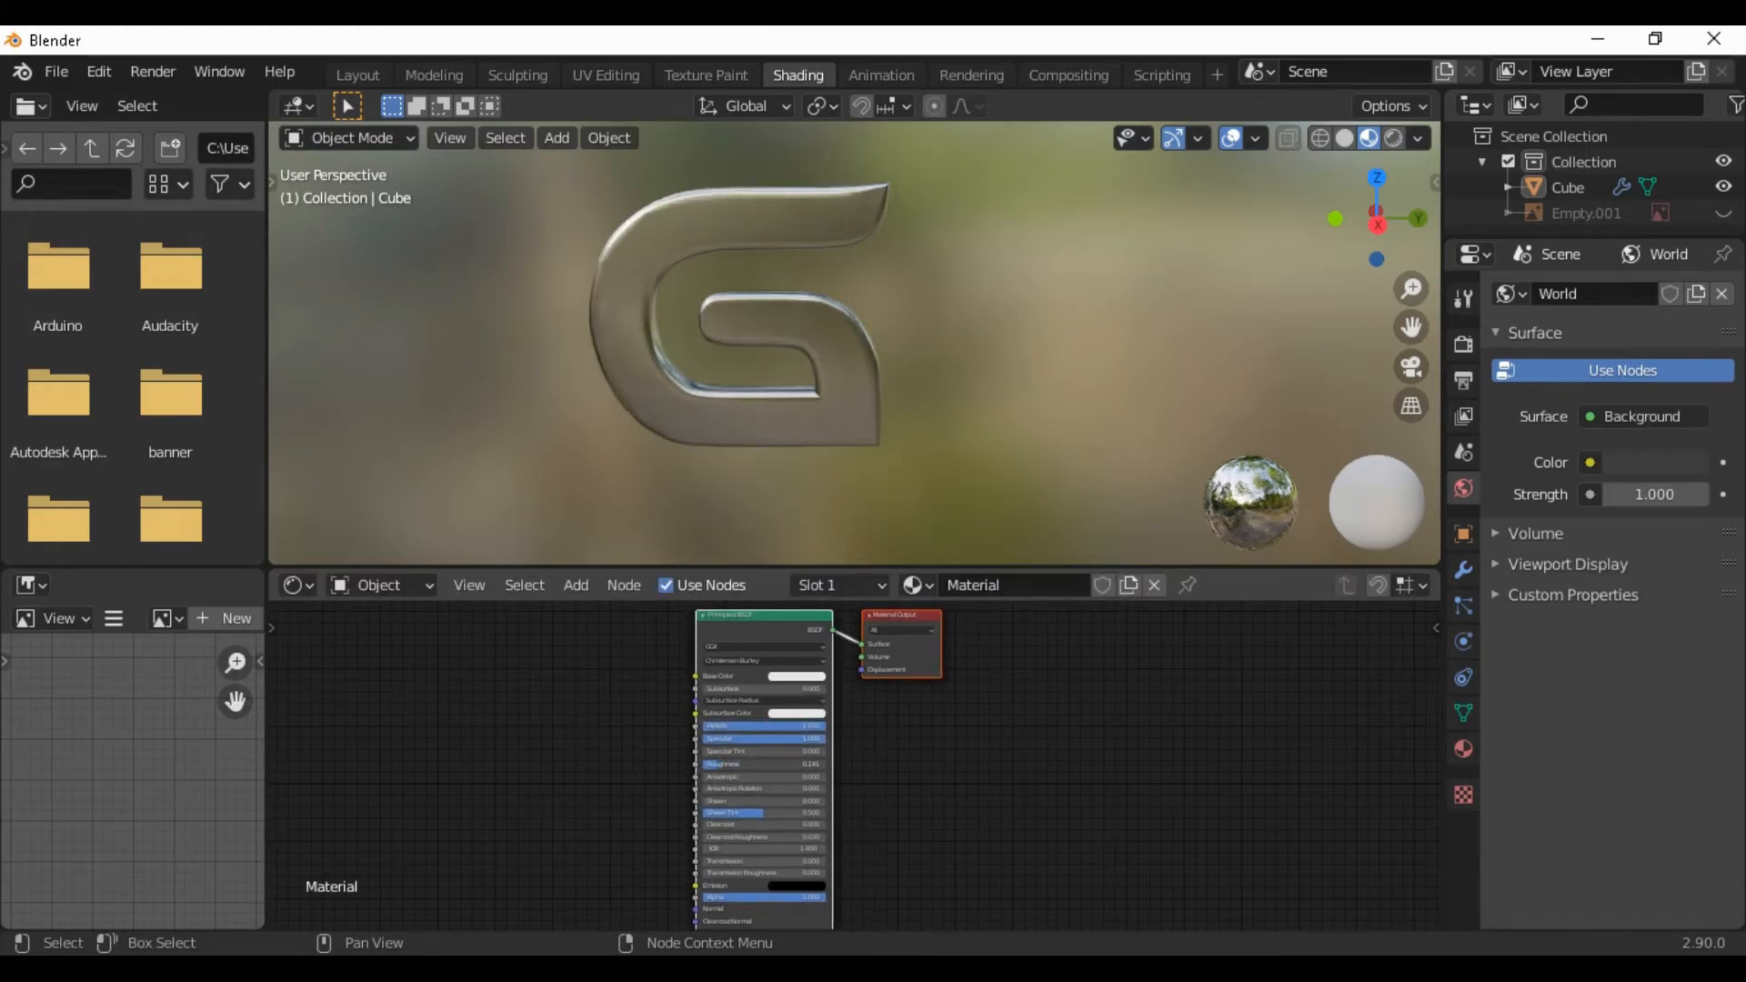
{"action": "mouse_move", "coordinate": [979, 387]}
{"action": "middle_mouse_down"}
{"action": "mouse_move", "coordinate": [973, 320]}
{"action": "mouse_move", "coordinate": [1008, 395]}
{"action": "mouse_move", "coordinate": [1000, 368]}
{"action": "middle_mouse_up"}
{"action": "scroll", "coordinate": [1007, 395], "scroll_direction": "up", "scroll_amount": 1}
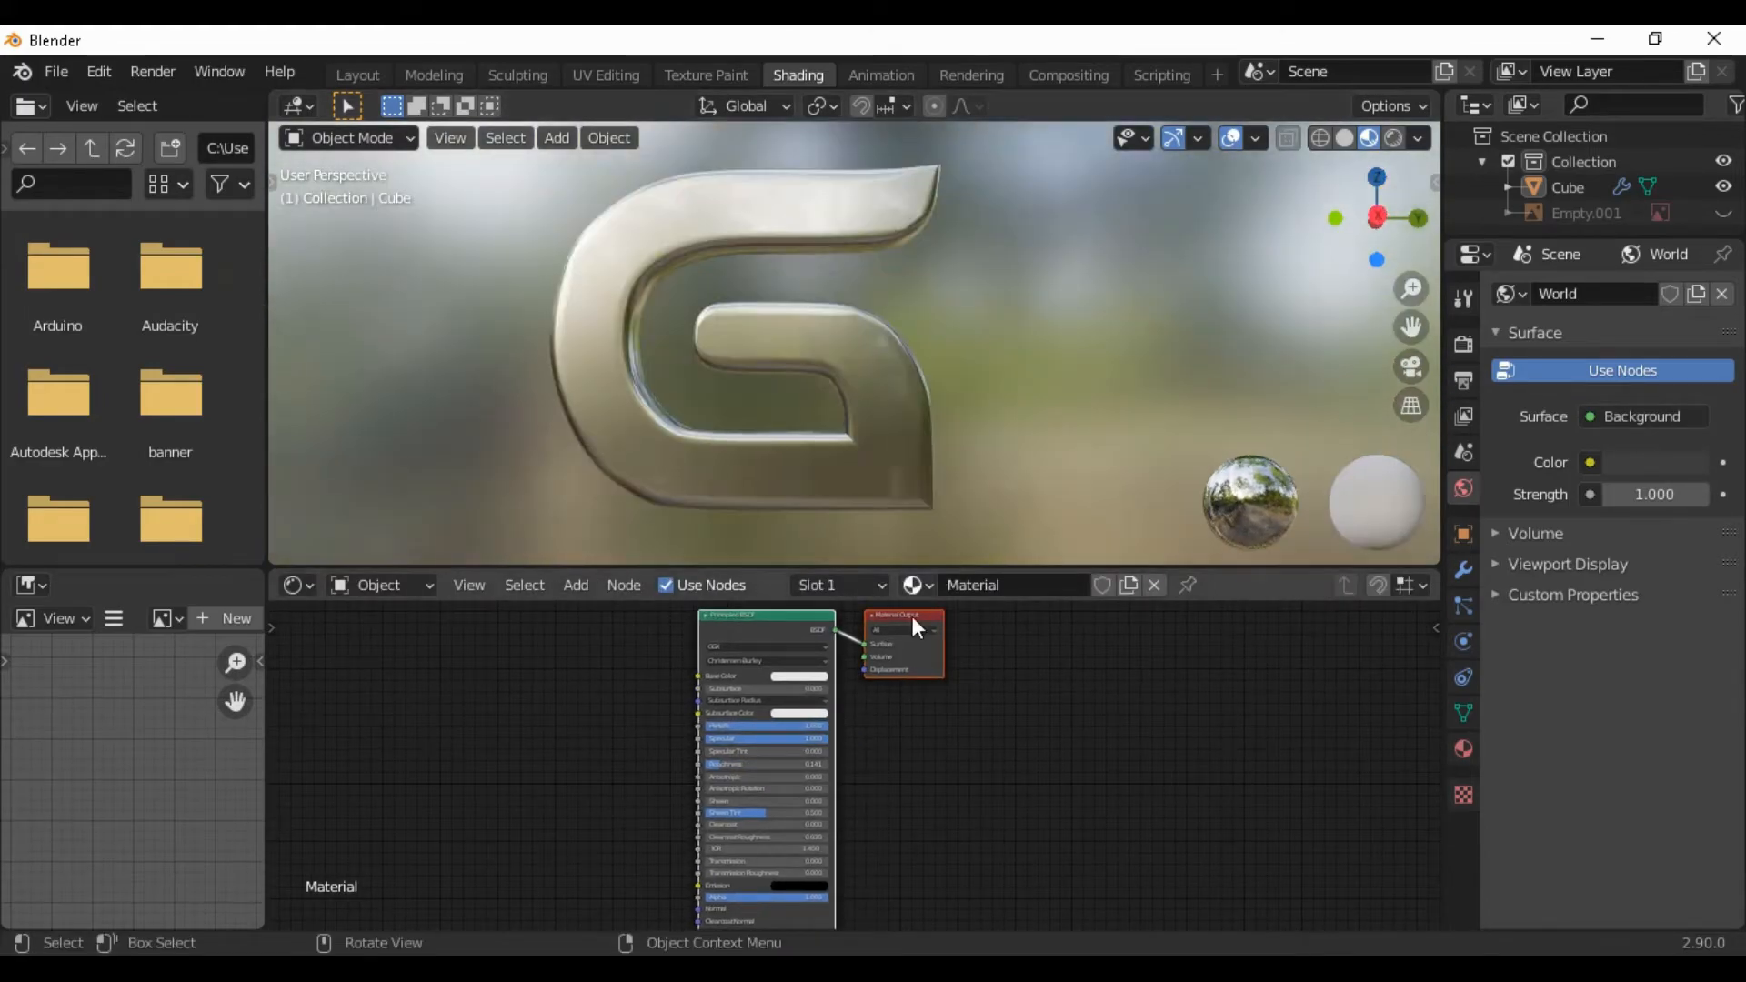
Add a ColorRamp node before the Principled BSDF and link its Color output to Base Color
{"action": "left_click", "coordinate": [819, 677]}
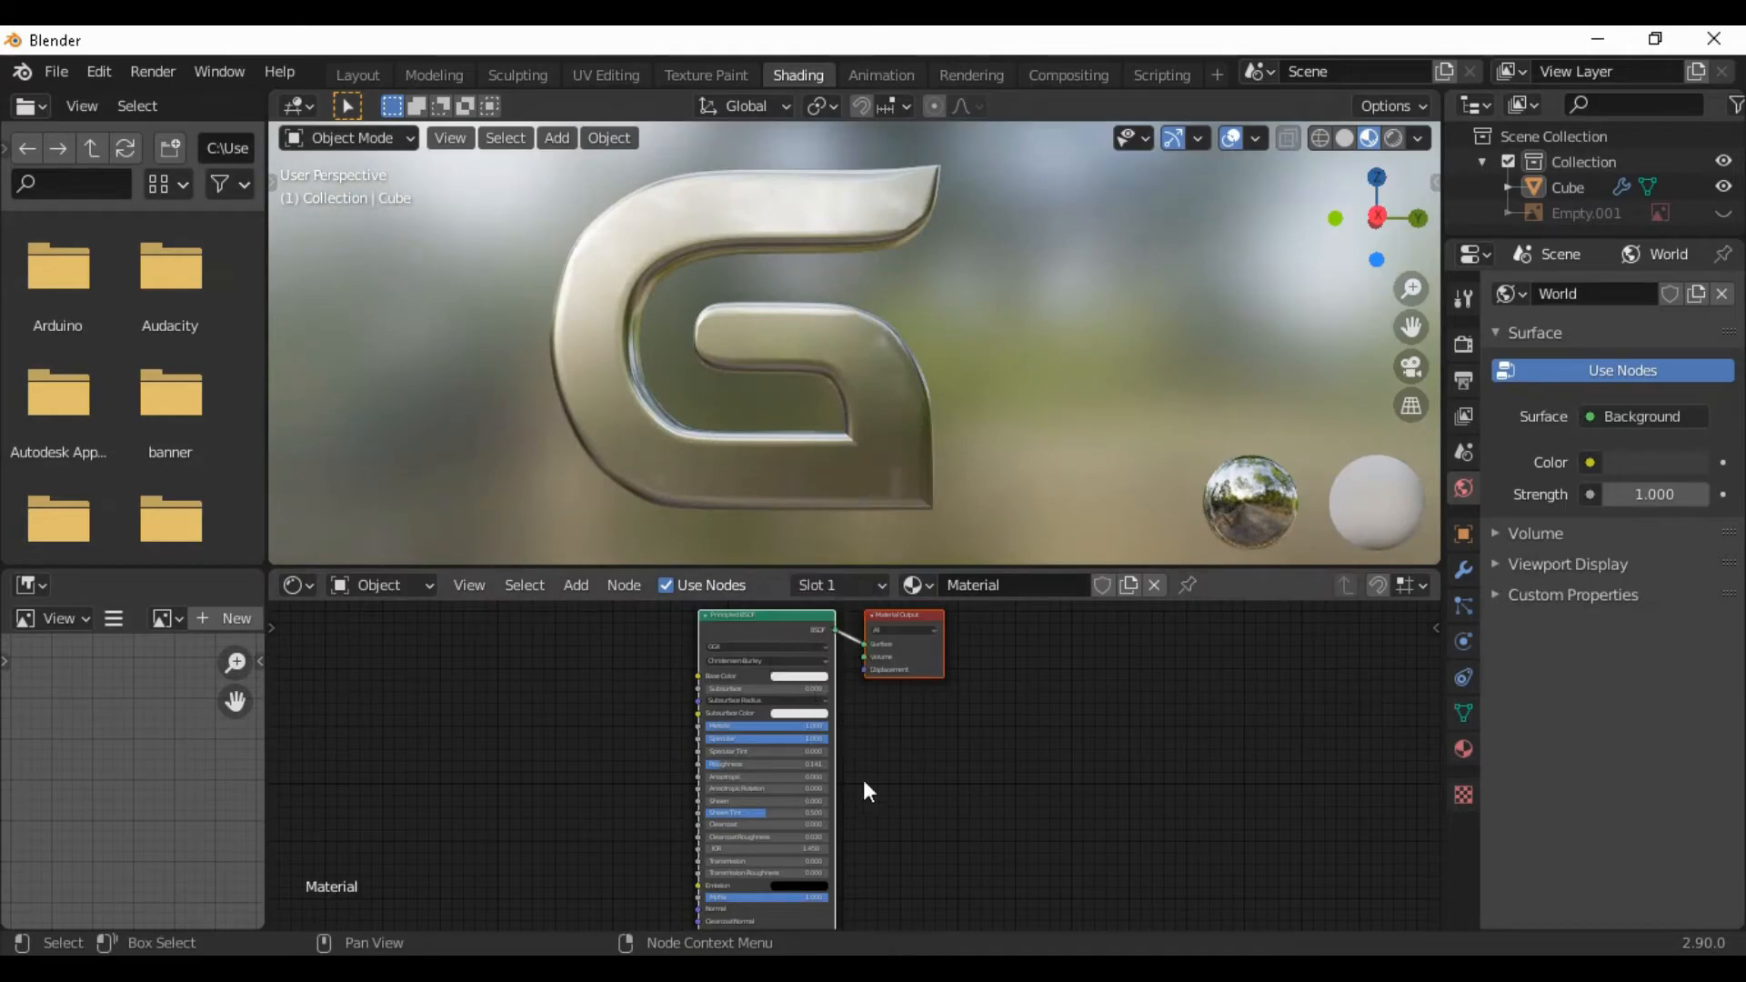
{"action": "left_click", "coordinate": [593, 590]}
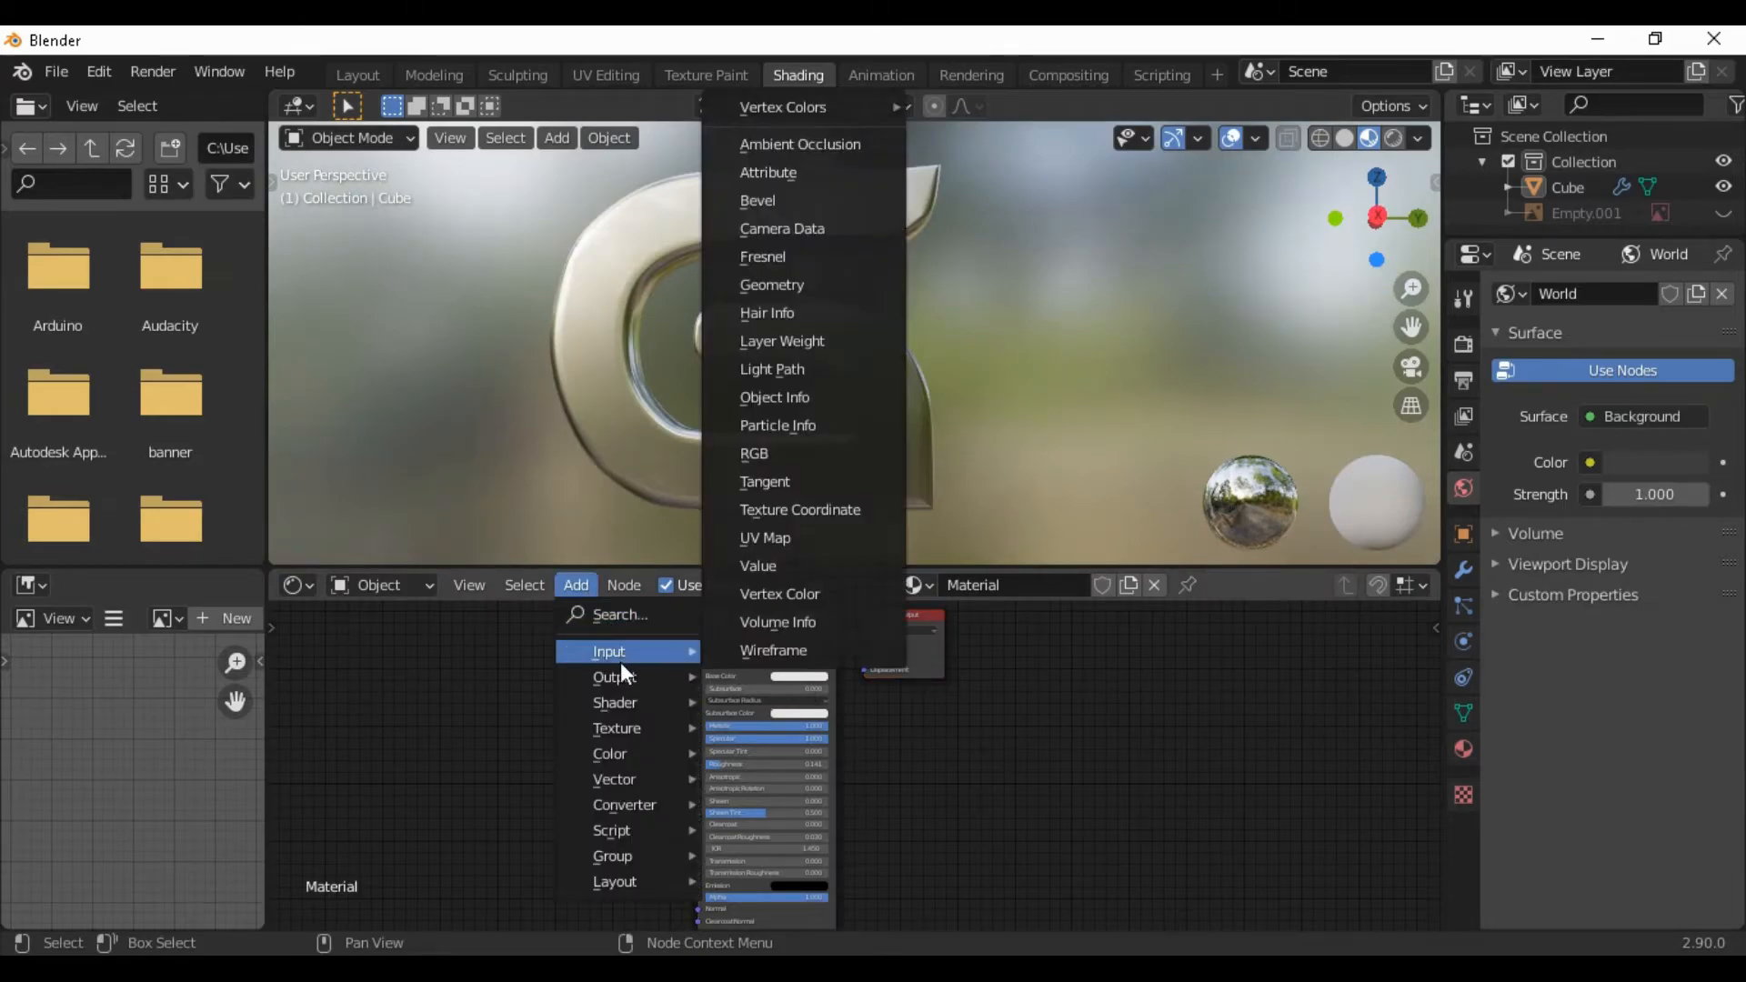
{"action": "left_click", "coordinate": [621, 611]}
{"action": "type", "text": "colo"}
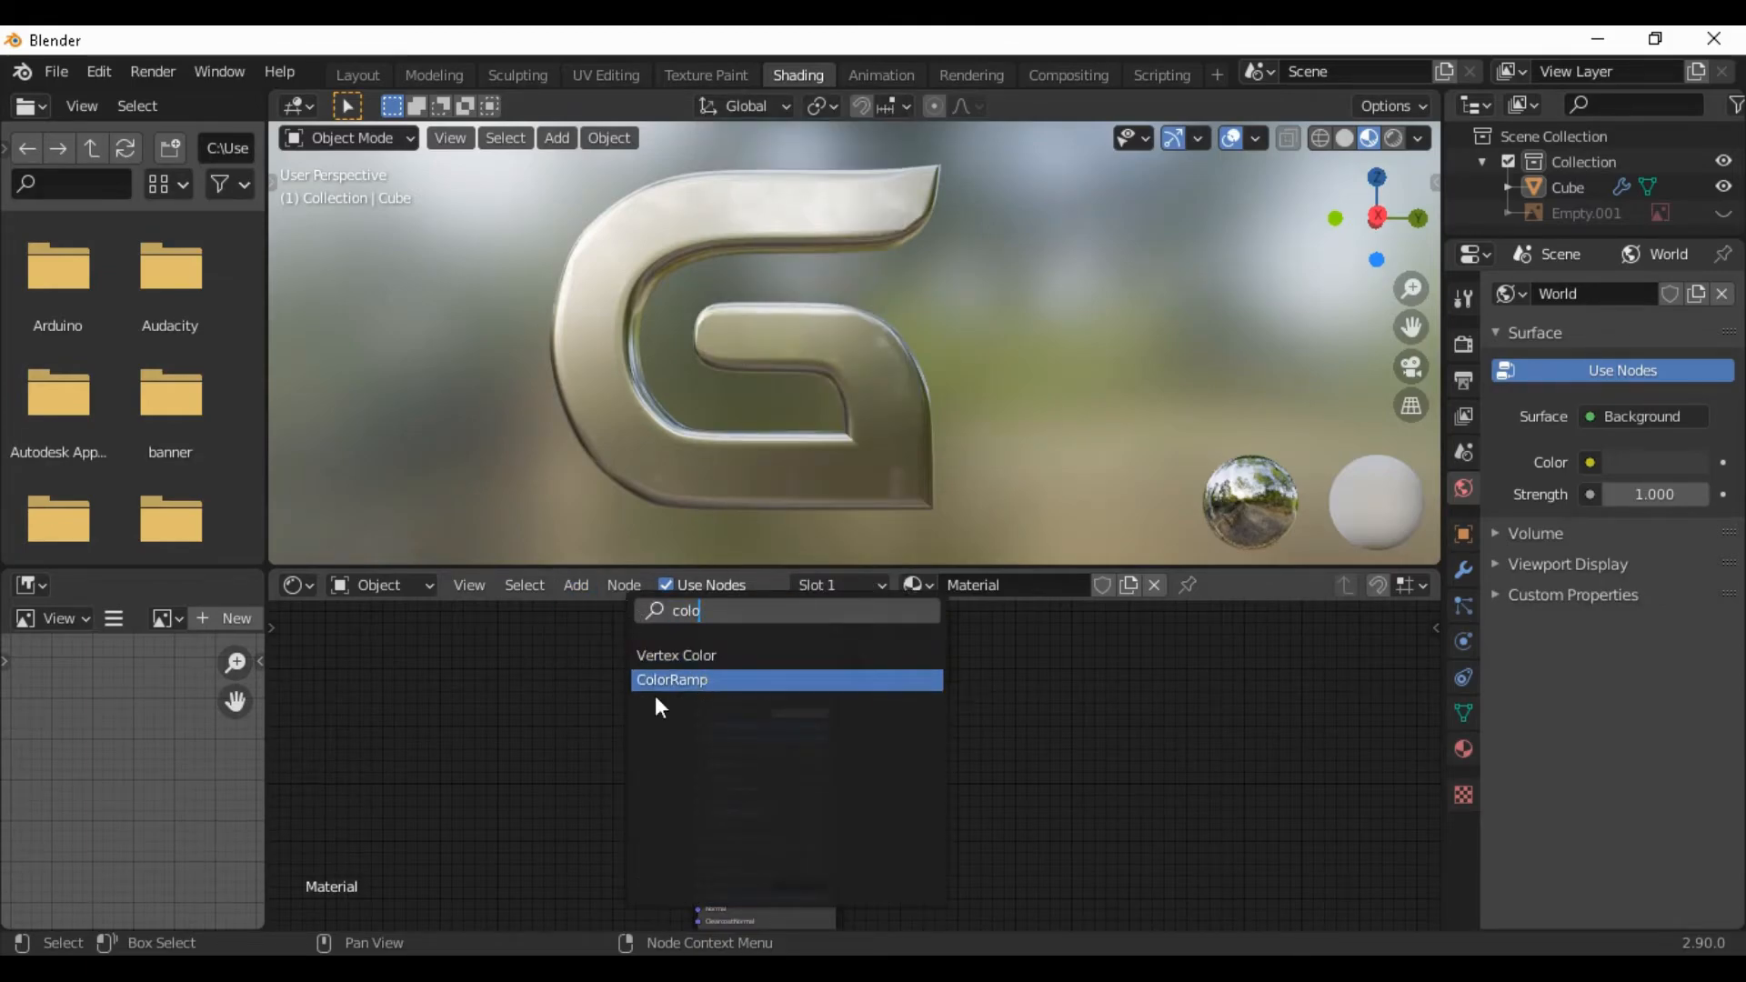
{"action": "left_click", "coordinate": [656, 696]}
{"action": "left_click", "coordinate": [440, 769]}
{"action": "scroll", "coordinate": [602, 715], "scroll_direction": "up", "scroll_amount": 2}
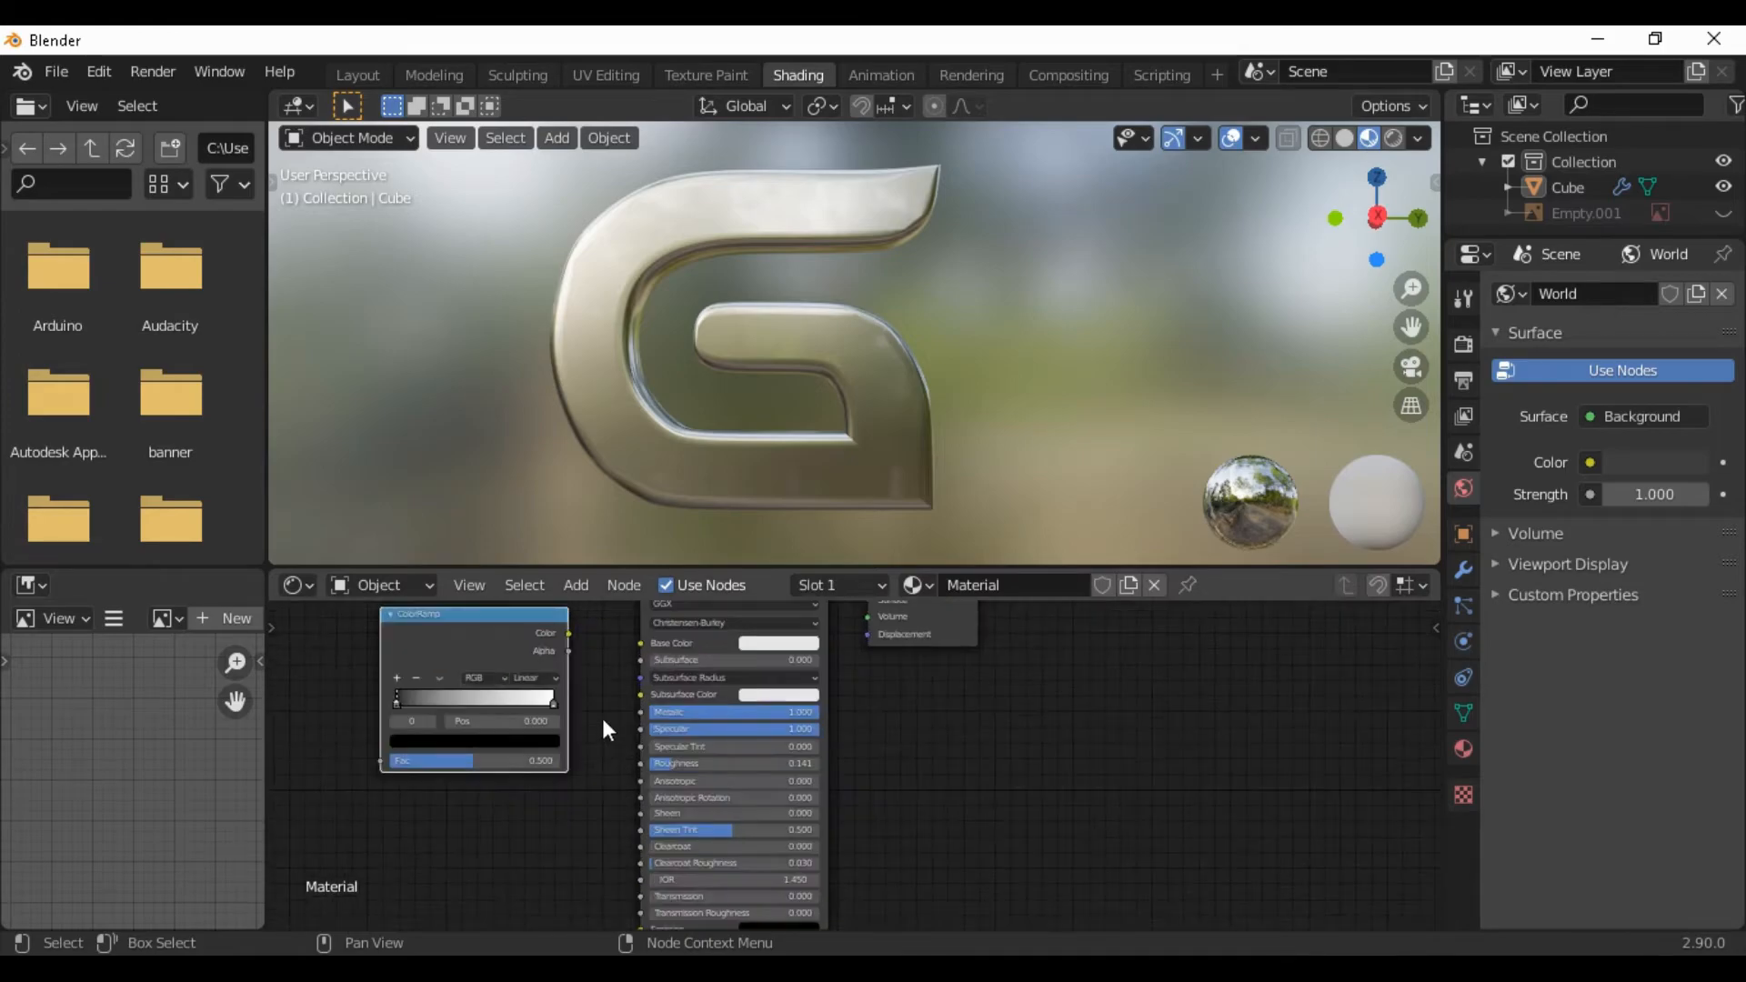
{"action": "left_click_drag", "start_coordinate": [570, 633], "coordinate": [642, 644]}
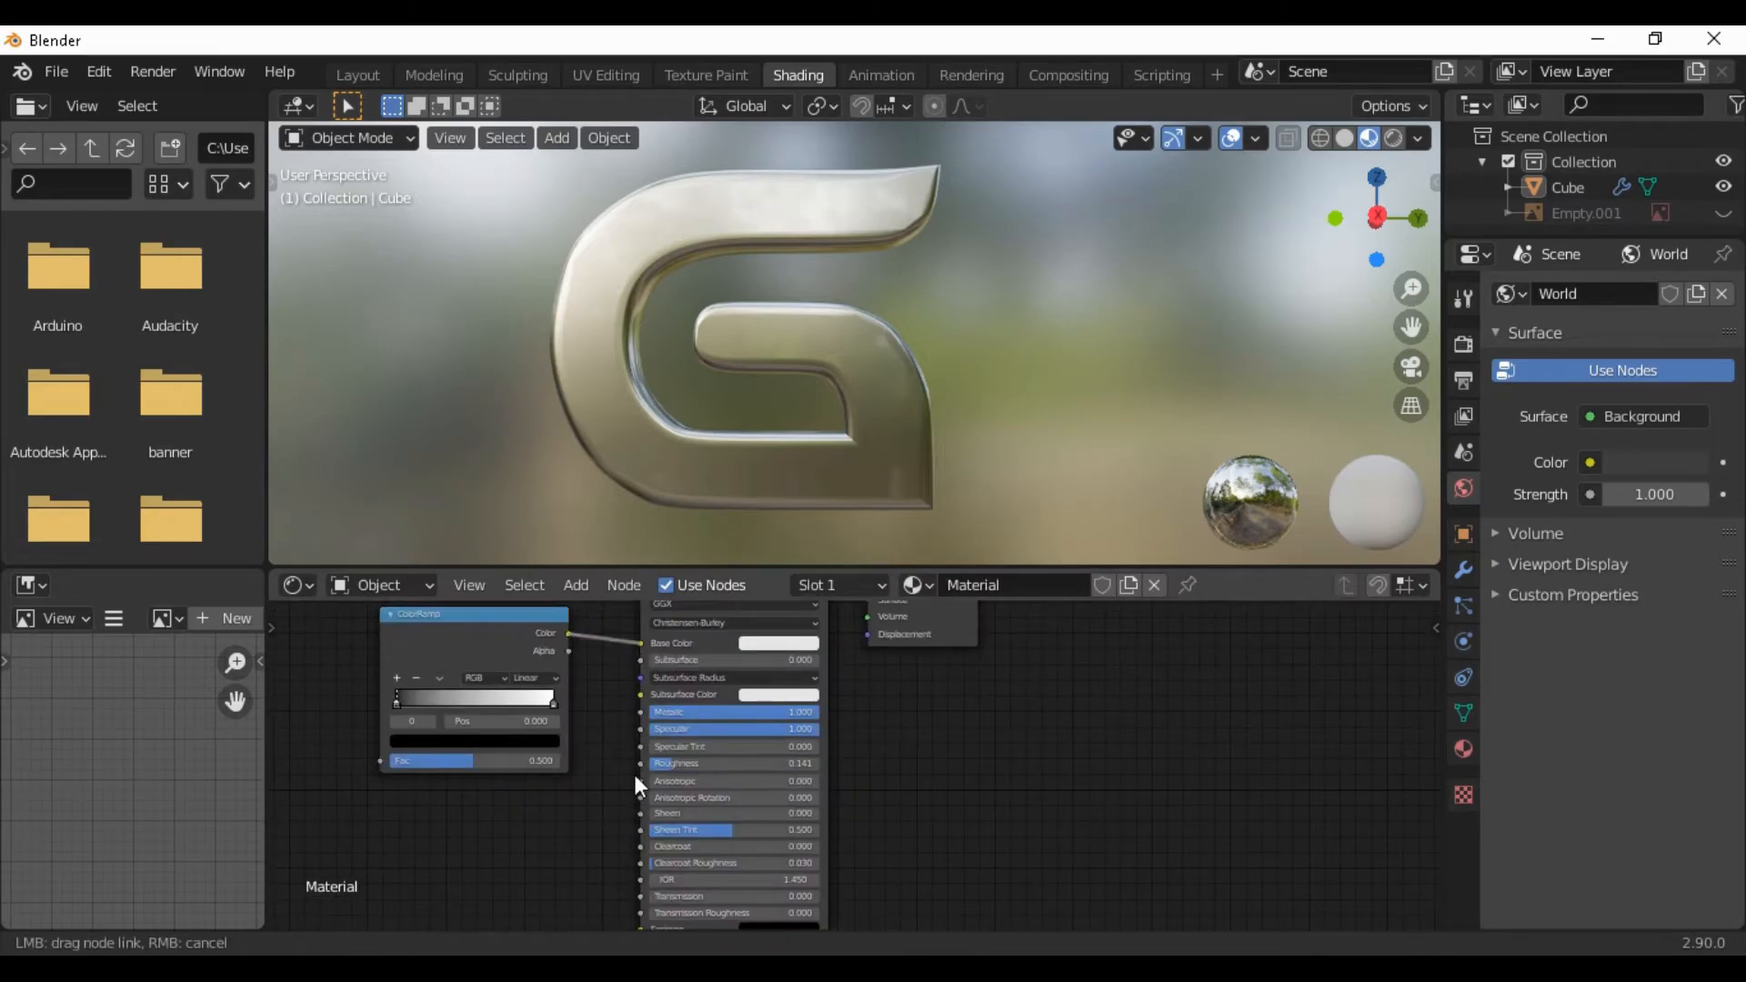
Add a Voronoi Texture node in front of the ColorRamp node
{"action": "middle_click_drag", "start_coordinate": [617, 763], "coordinate": [924, 877]}
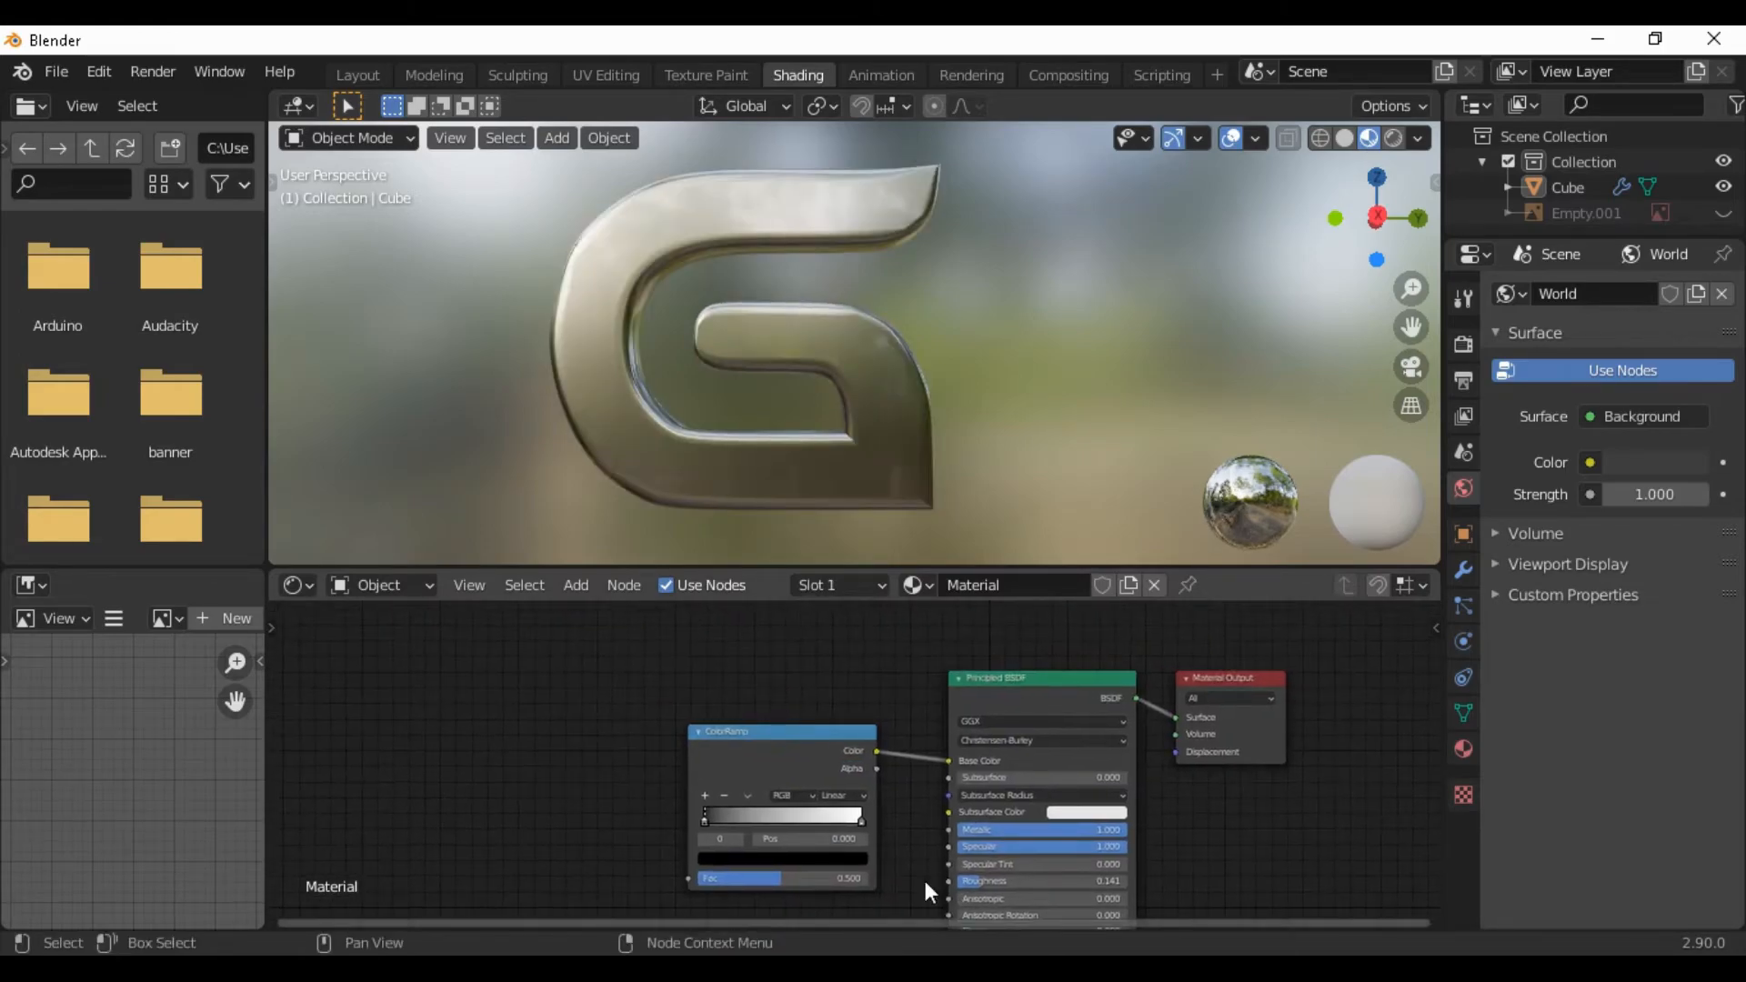
{"action": "left_click", "coordinate": [576, 586]}
{"action": "mouse_move", "coordinate": [610, 655]}
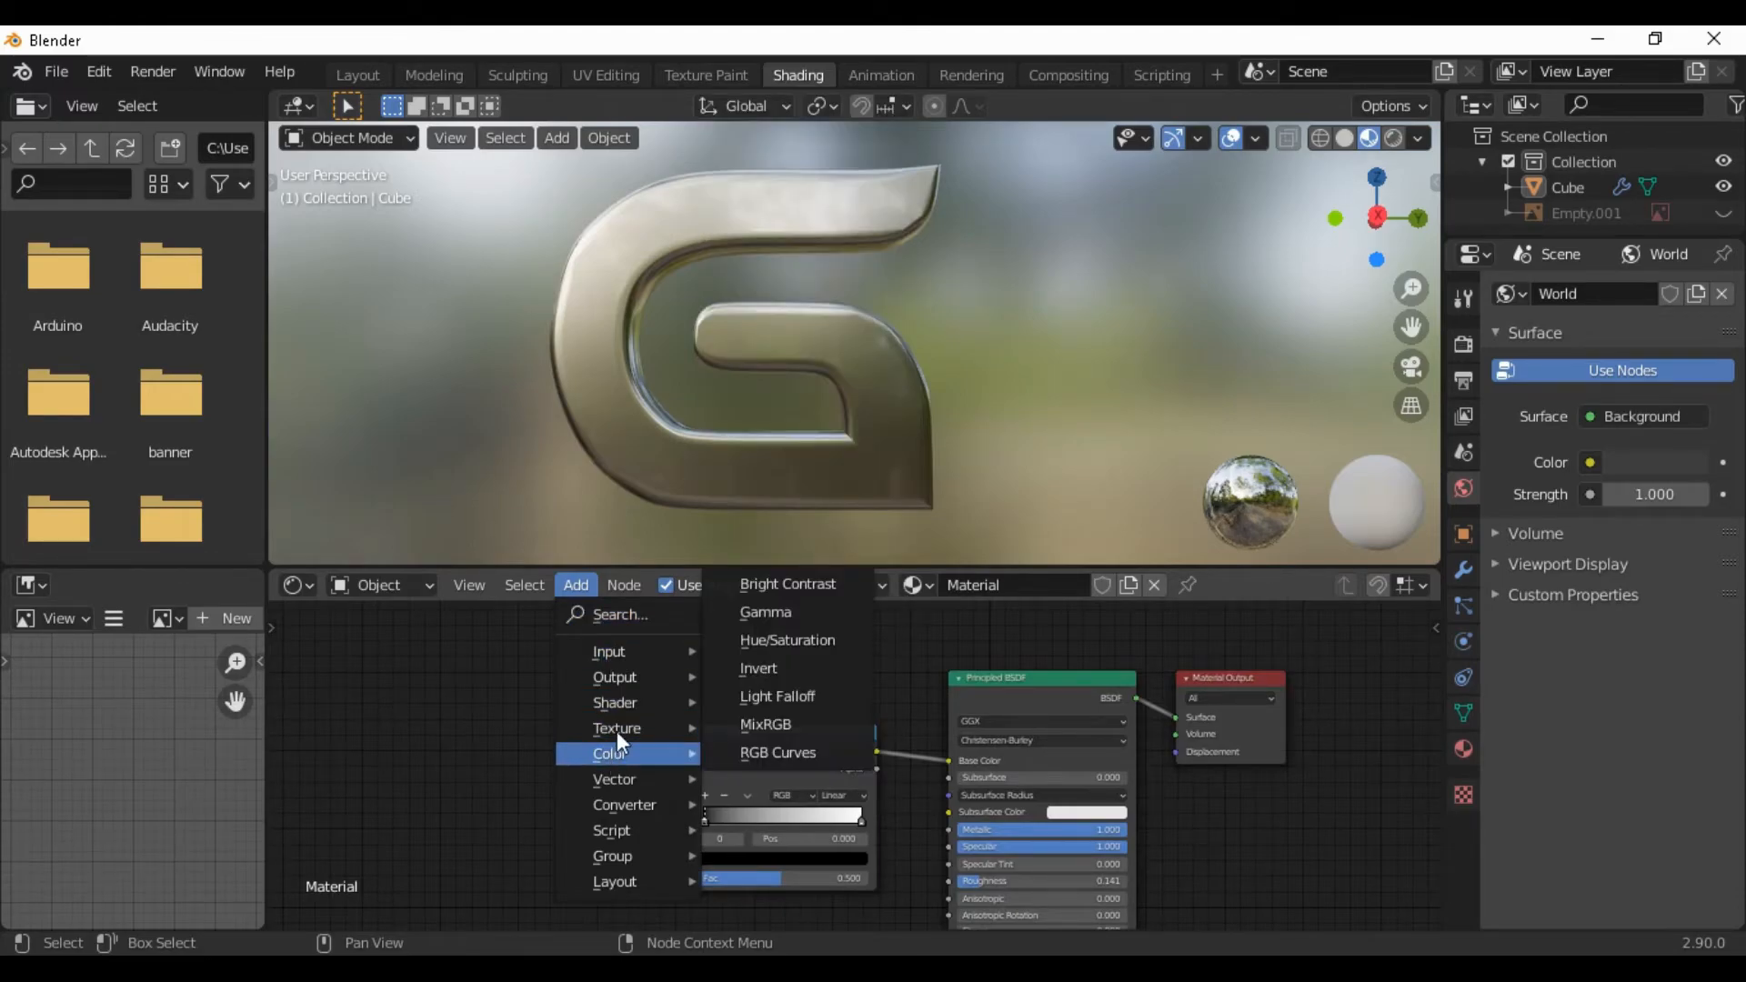
{"action": "mouse_move", "coordinate": [611, 729]}
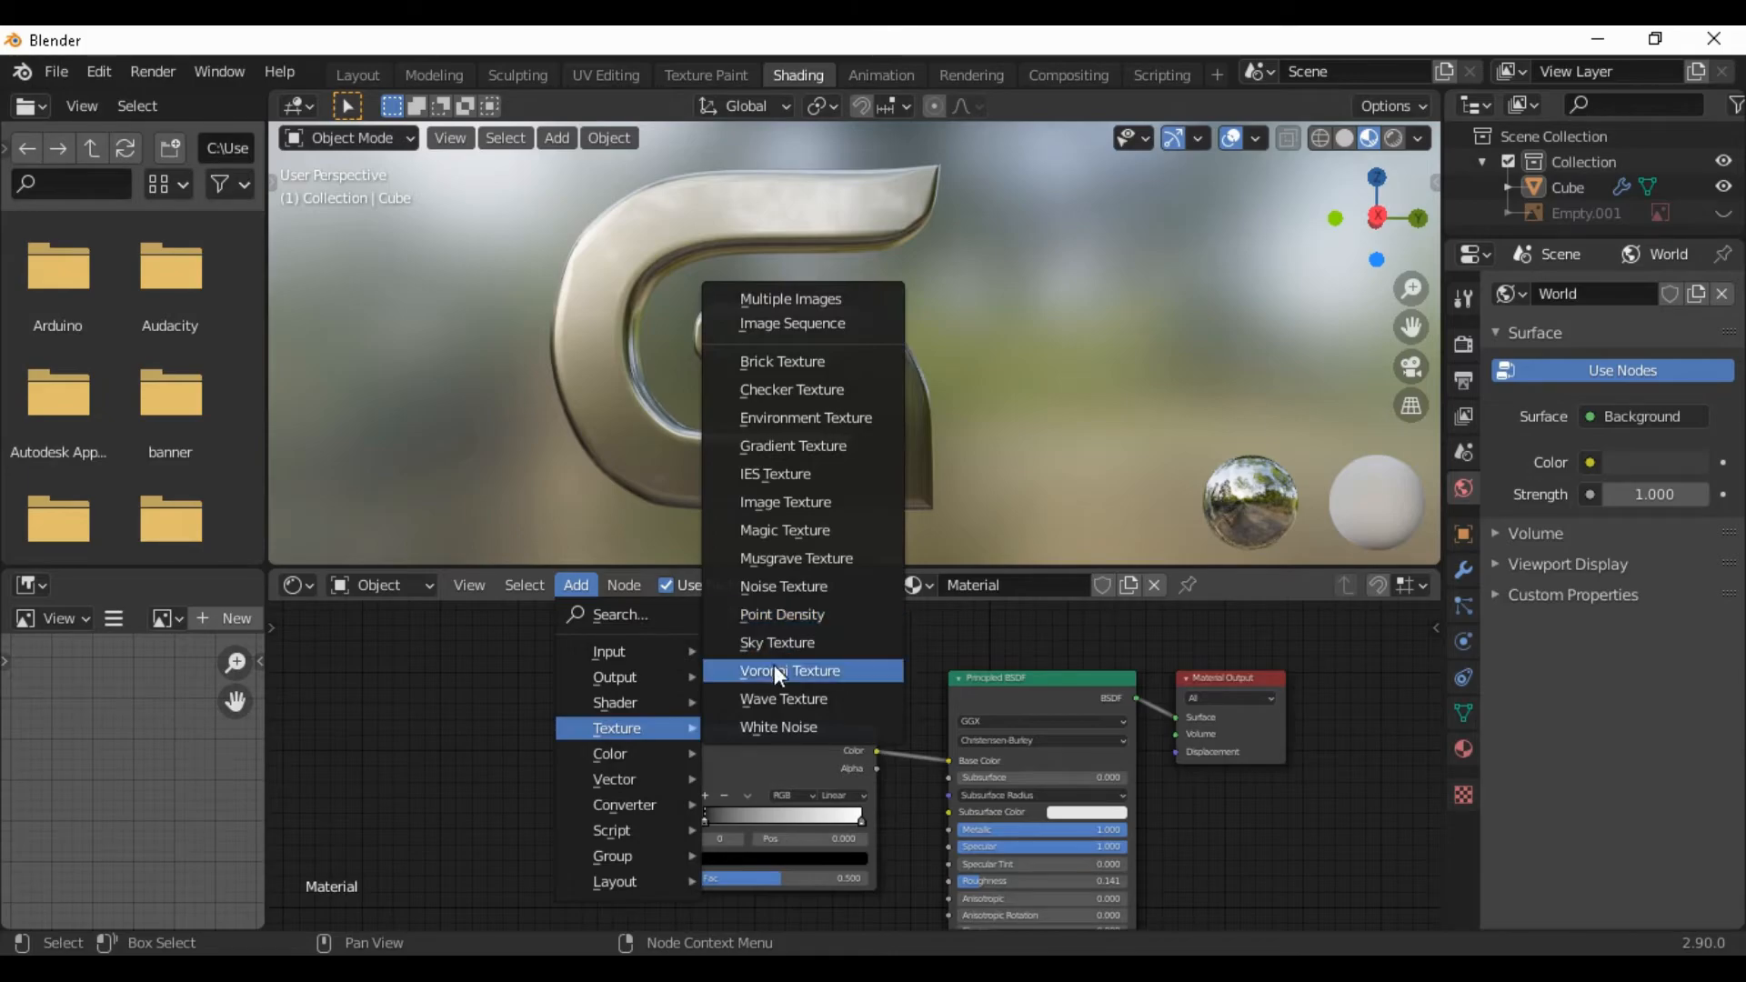
{"action": "left_click", "coordinate": [773, 667]}
{"action": "left_click", "coordinate": [527, 717]}
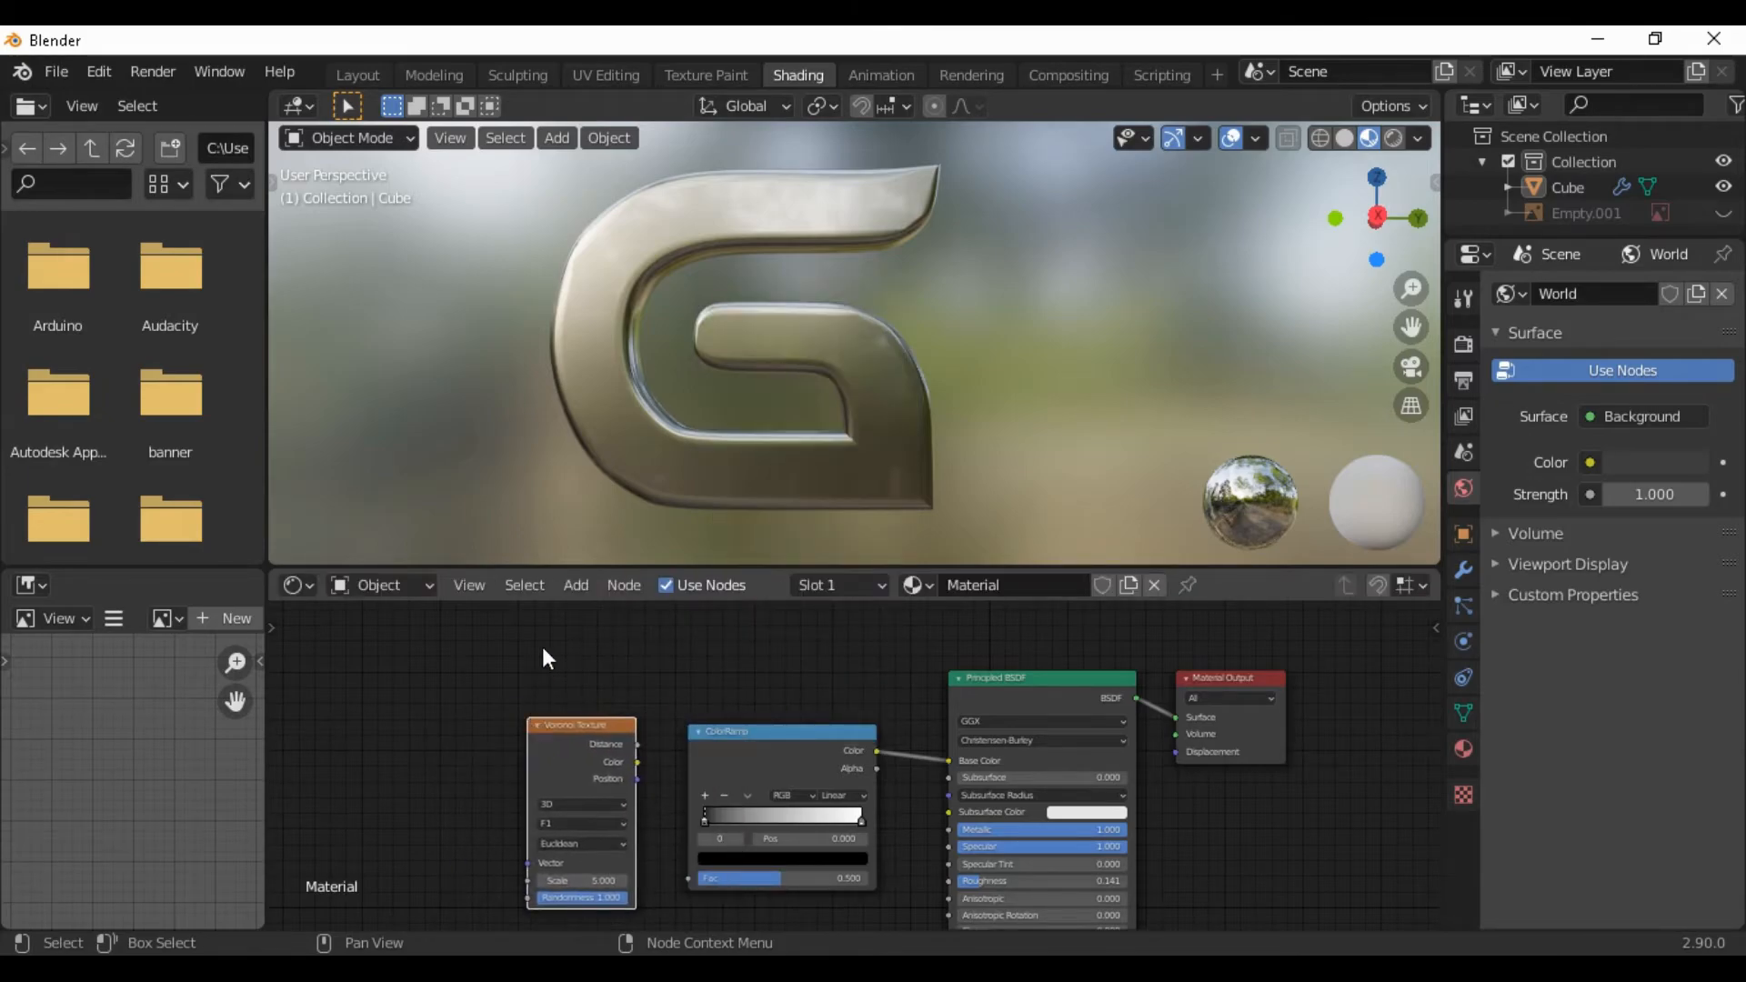
Add a Musgrave Texture node in front of the Voronoi Texture node
{"action": "left_click", "coordinate": [571, 592]}
{"action": "mouse_move", "coordinate": [646, 724]}
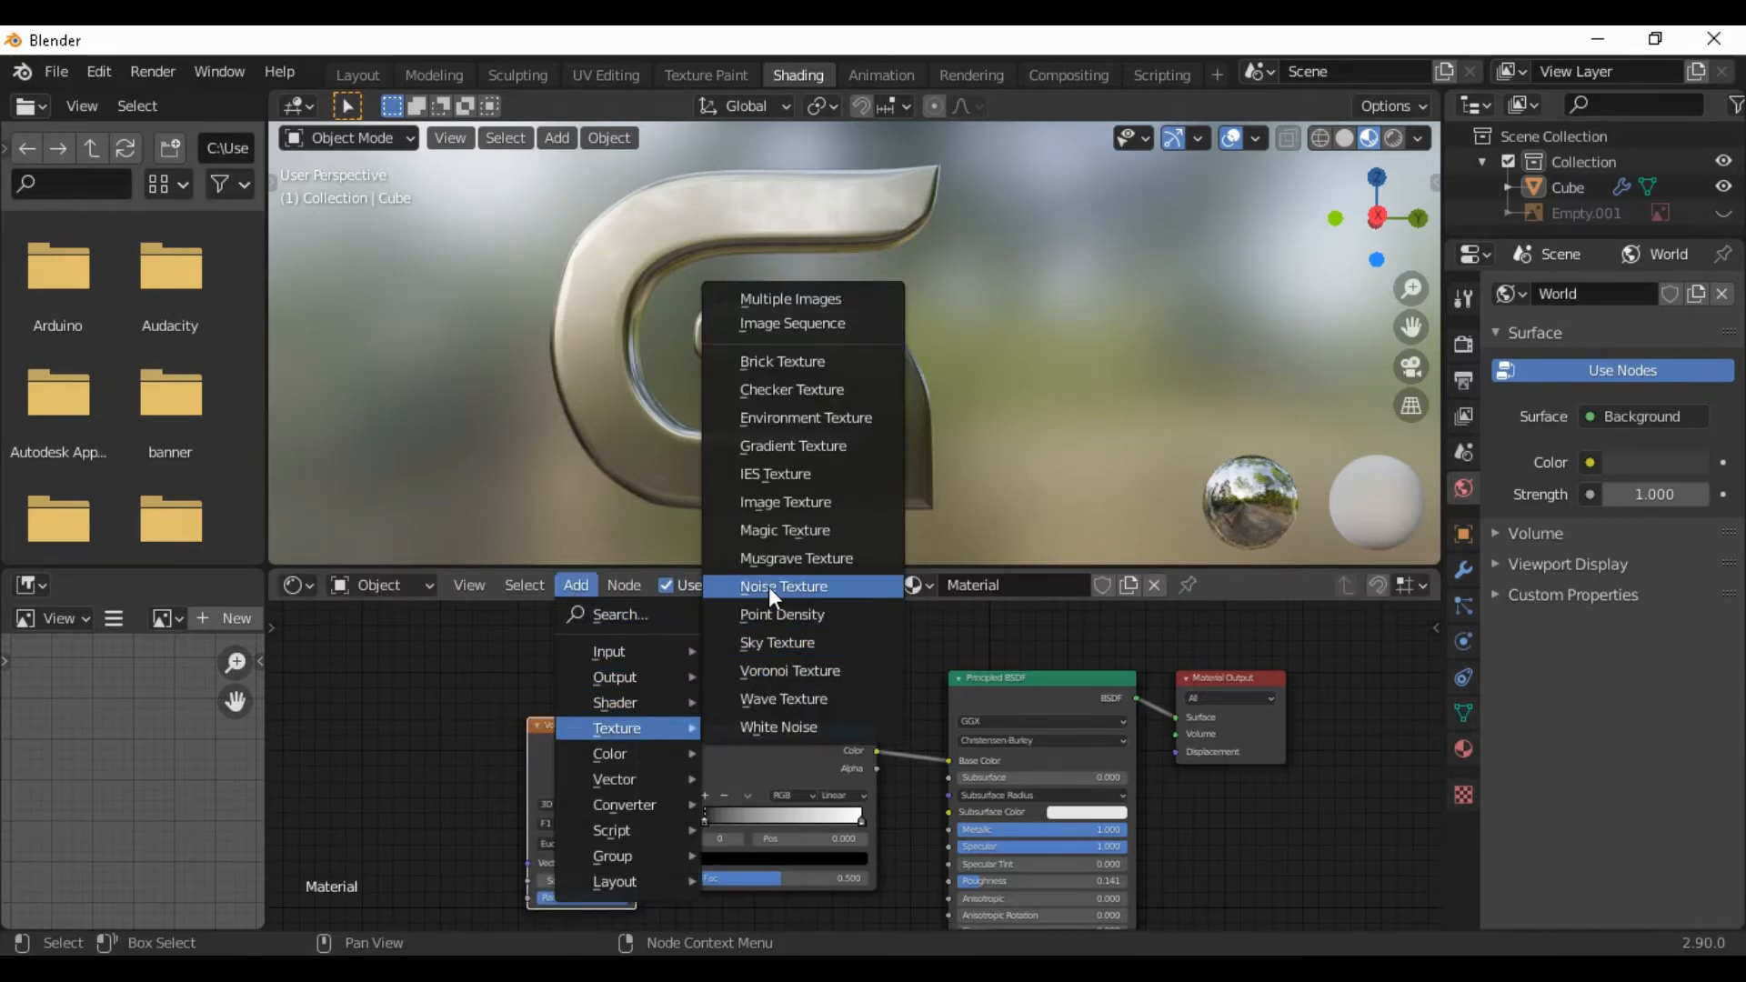
{"action": "left_click", "coordinate": [786, 559]}
{"action": "left_click", "coordinate": [330, 713]}
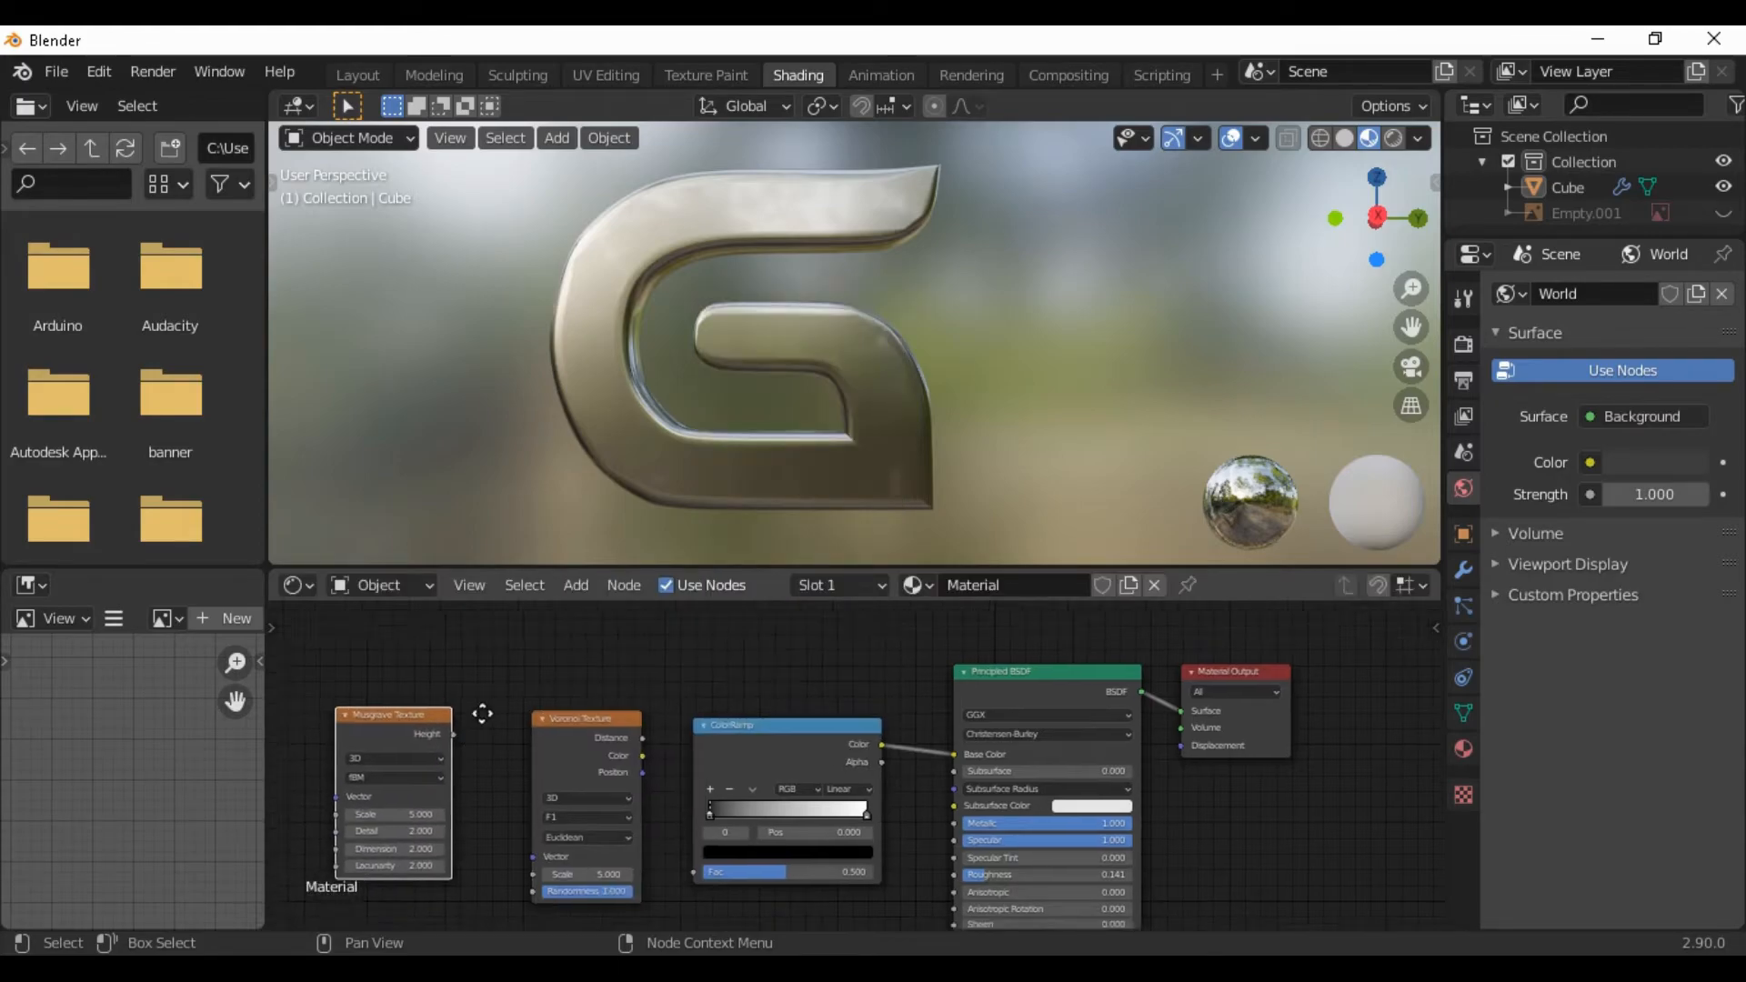
Link the Voronoi Distance output to the ColorRamp Fac and the Musgrave Height output to the Voronoi Vector
{"action": "middle_click_drag", "start_coordinate": [617, 788], "coordinate": [669, 701]}
{"action": "scroll", "coordinate": [669, 700], "scroll_direction": "up", "scroll_amount": 1}
{"action": "left_click_drag", "start_coordinate": [662, 639], "coordinate": [720, 793]}
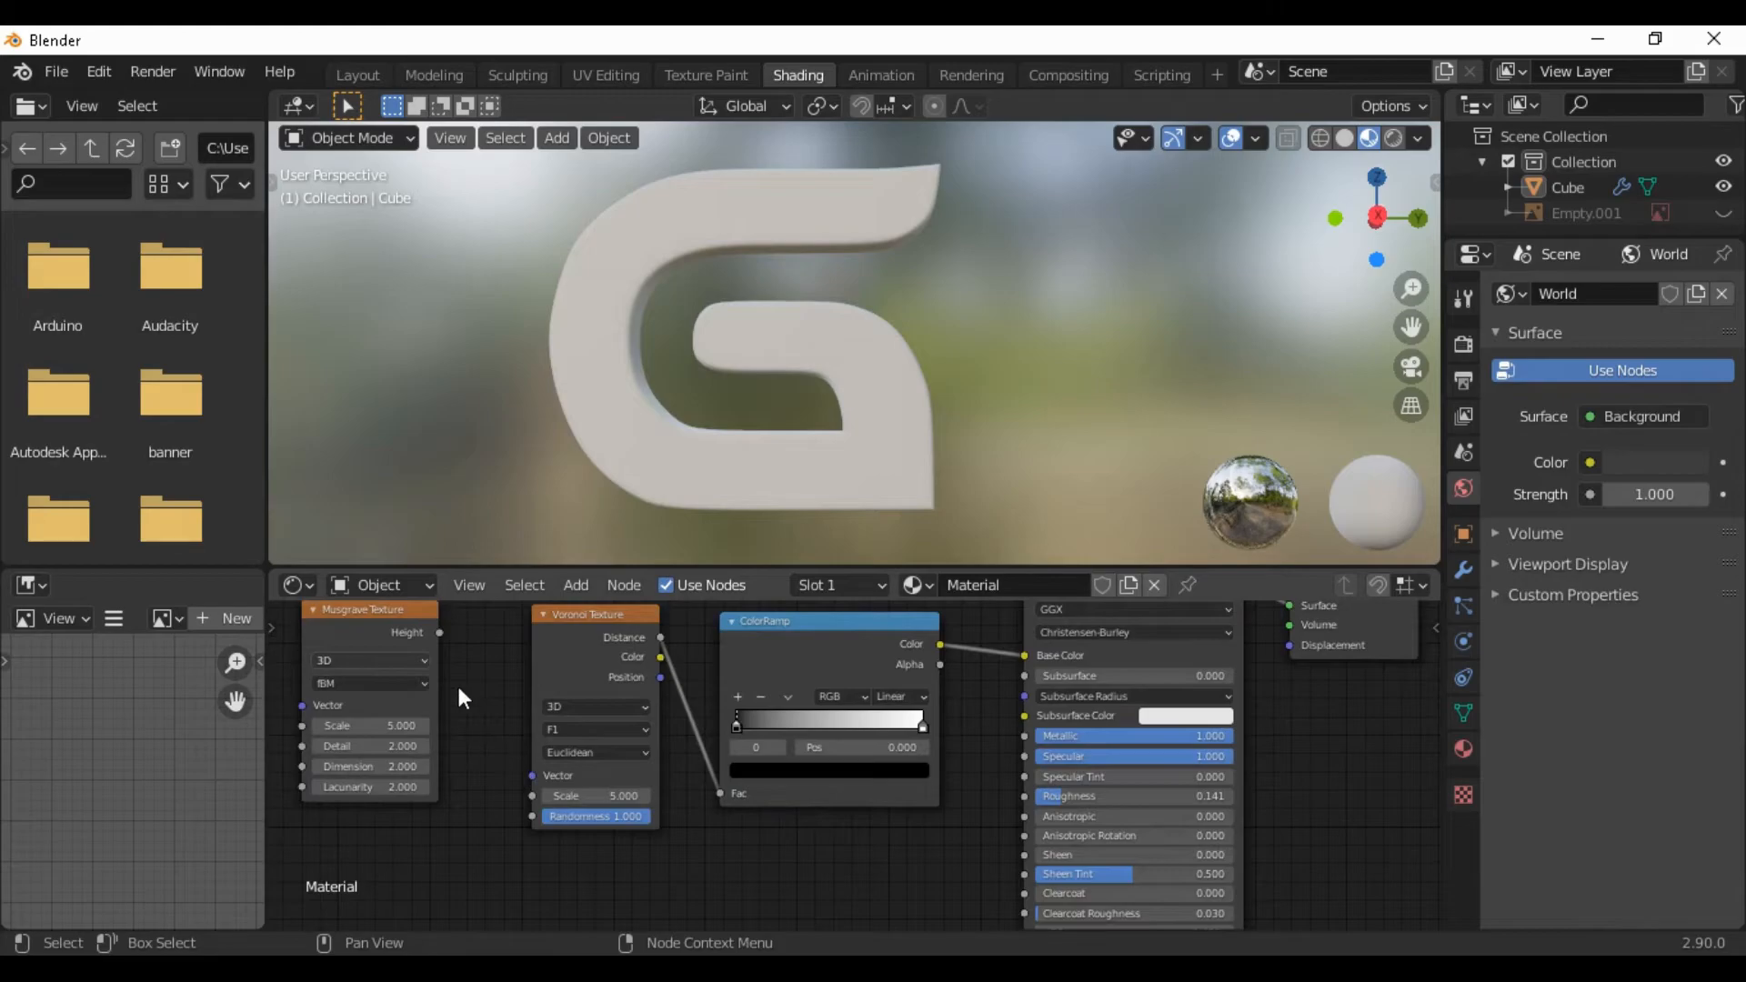
{"action": "left_click_drag", "start_coordinate": [432, 632], "coordinate": [494, 704]}
{"action": "left_click_drag", "start_coordinate": [528, 776], "coordinate": [532, 776]}
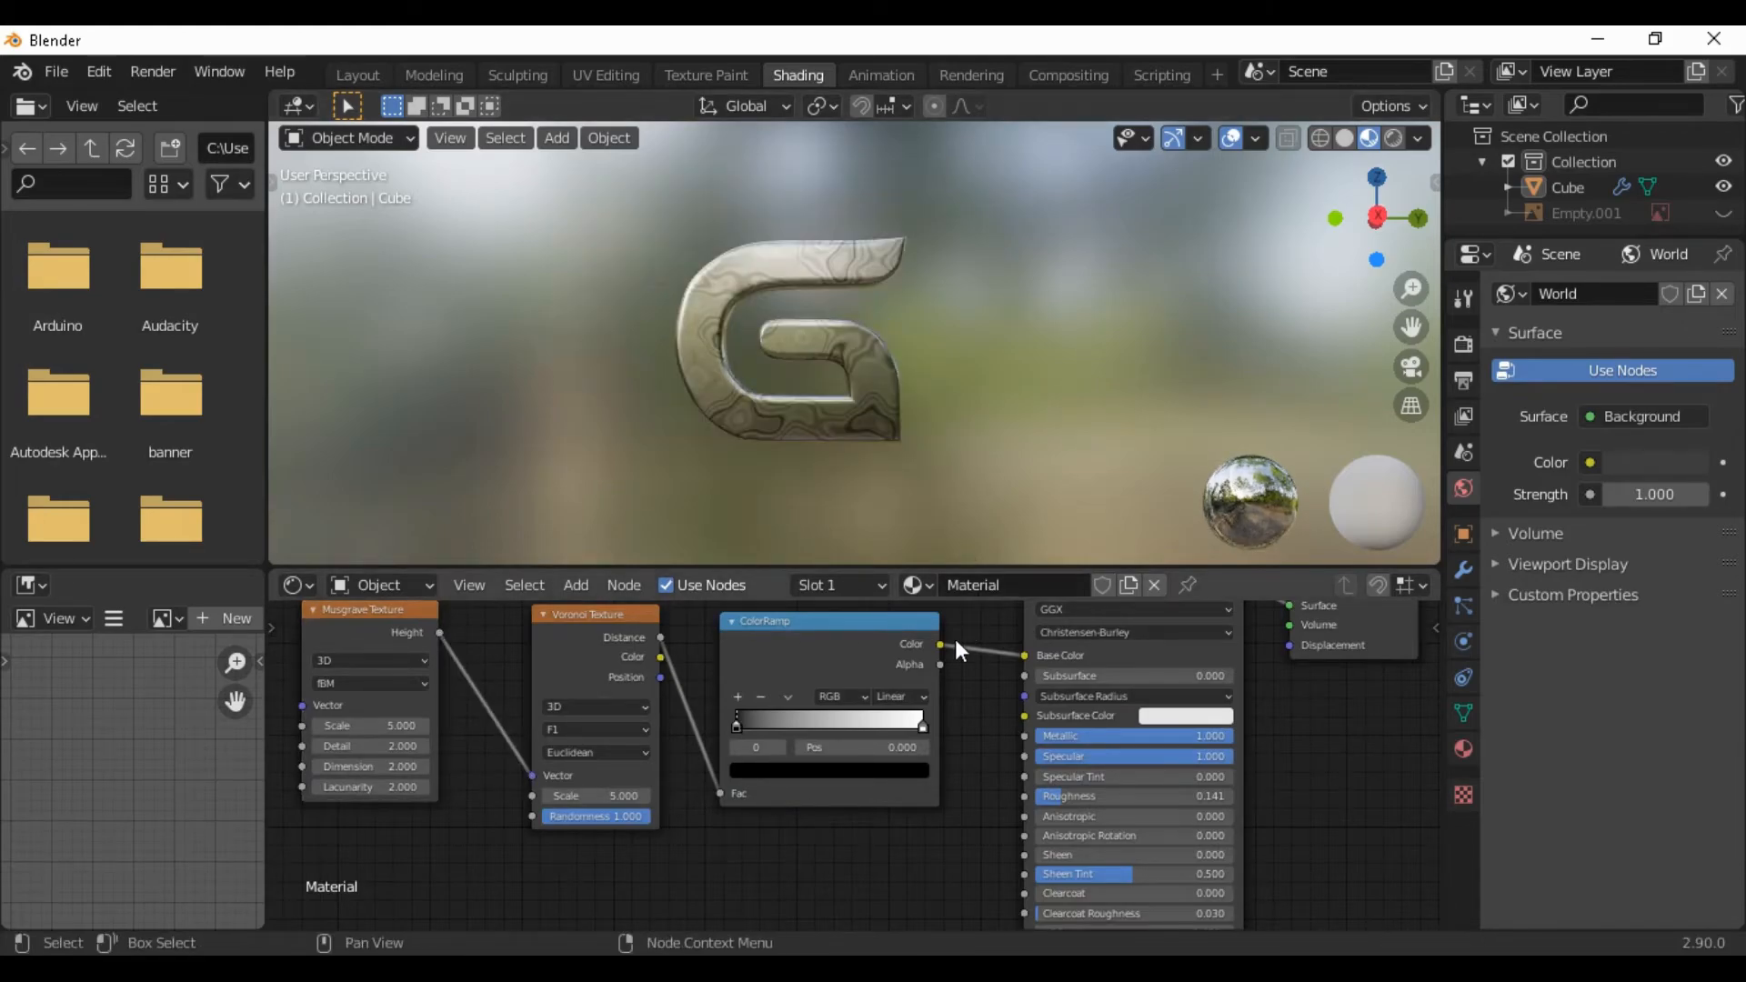
{"action": "scroll", "coordinate": [966, 446], "scroll_direction": "up", "scroll_amount": 2}
{"action": "middle_click_drag", "start_coordinate": [828, 462], "coordinate": [854, 293], "text": "shift"}
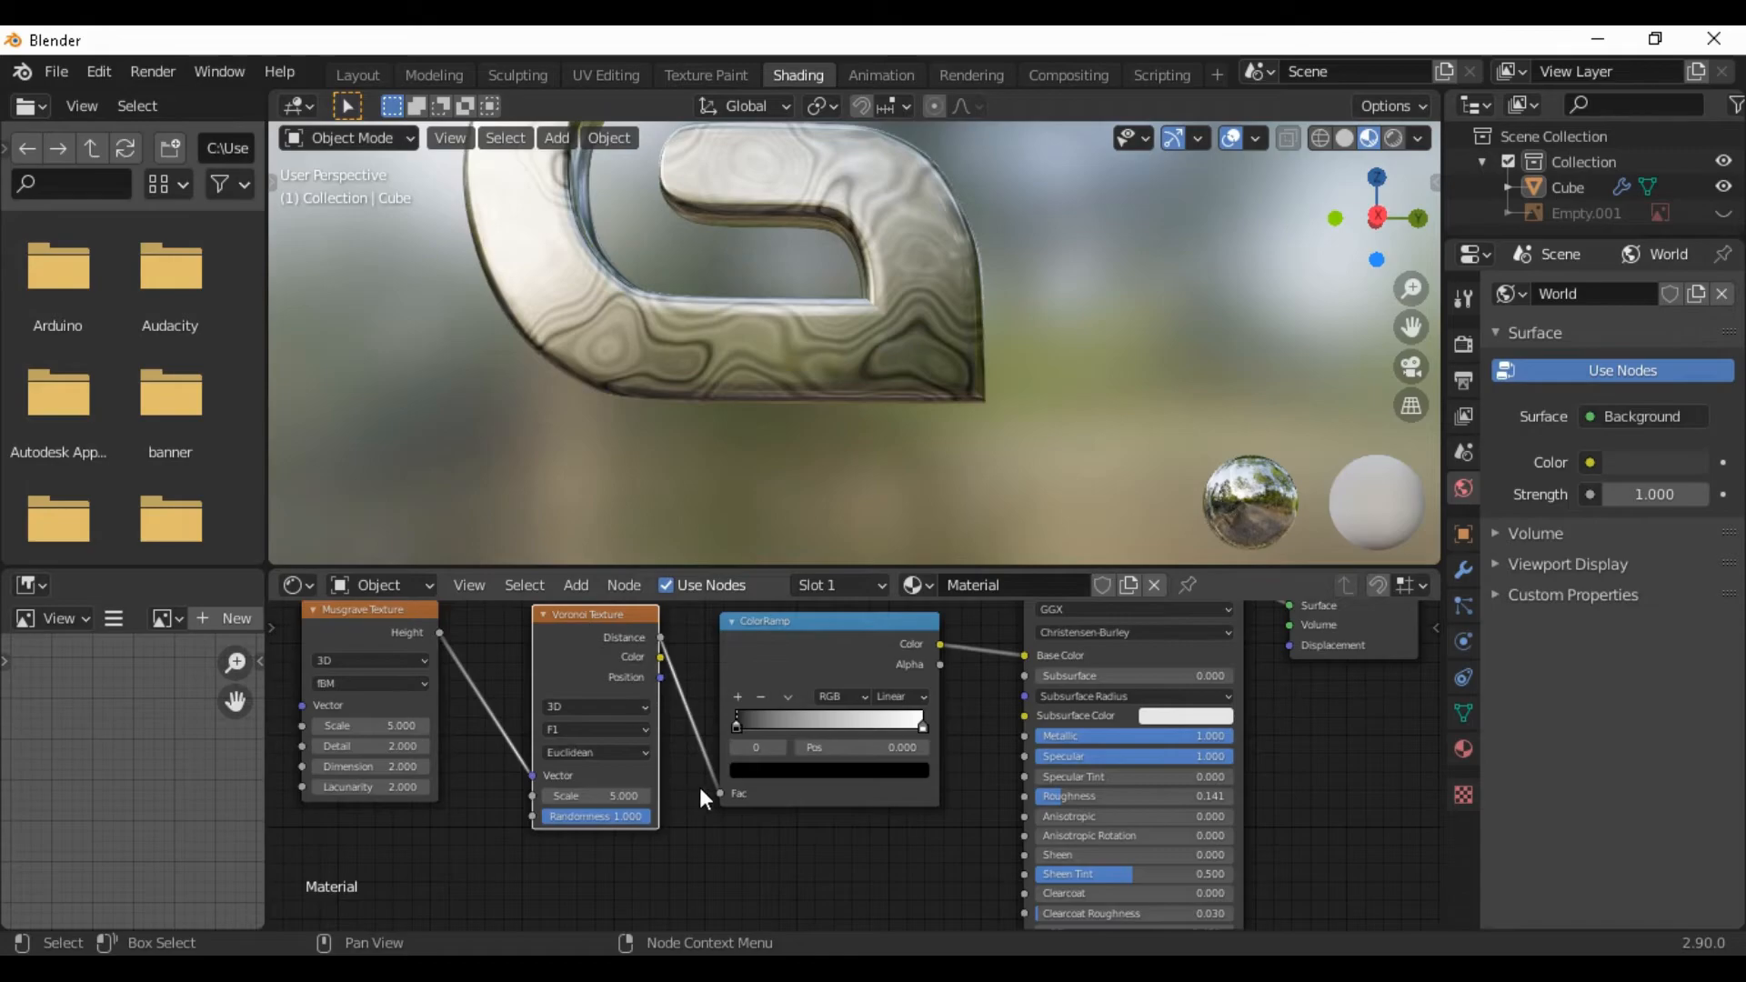
Disconnect the two texture nodes and swap their order, placing the Musgrave Texture between the Voronoi Texture and the ColorRamp
{"action": "mouse_move", "coordinate": [720, 792]}
{"action": "left_mouse_down"}
{"action": "mouse_move", "coordinate": [580, 742]}
{"action": "mouse_move", "coordinate": [447, 637]}
{"action": "mouse_move", "coordinate": [516, 670]}
{"action": "mouse_move", "coordinate": [610, 775]}
{"action": "left_mouse_up"}
{"action": "scroll", "coordinate": [446, 673], "scroll_direction": "down", "scroll_amount": 3}
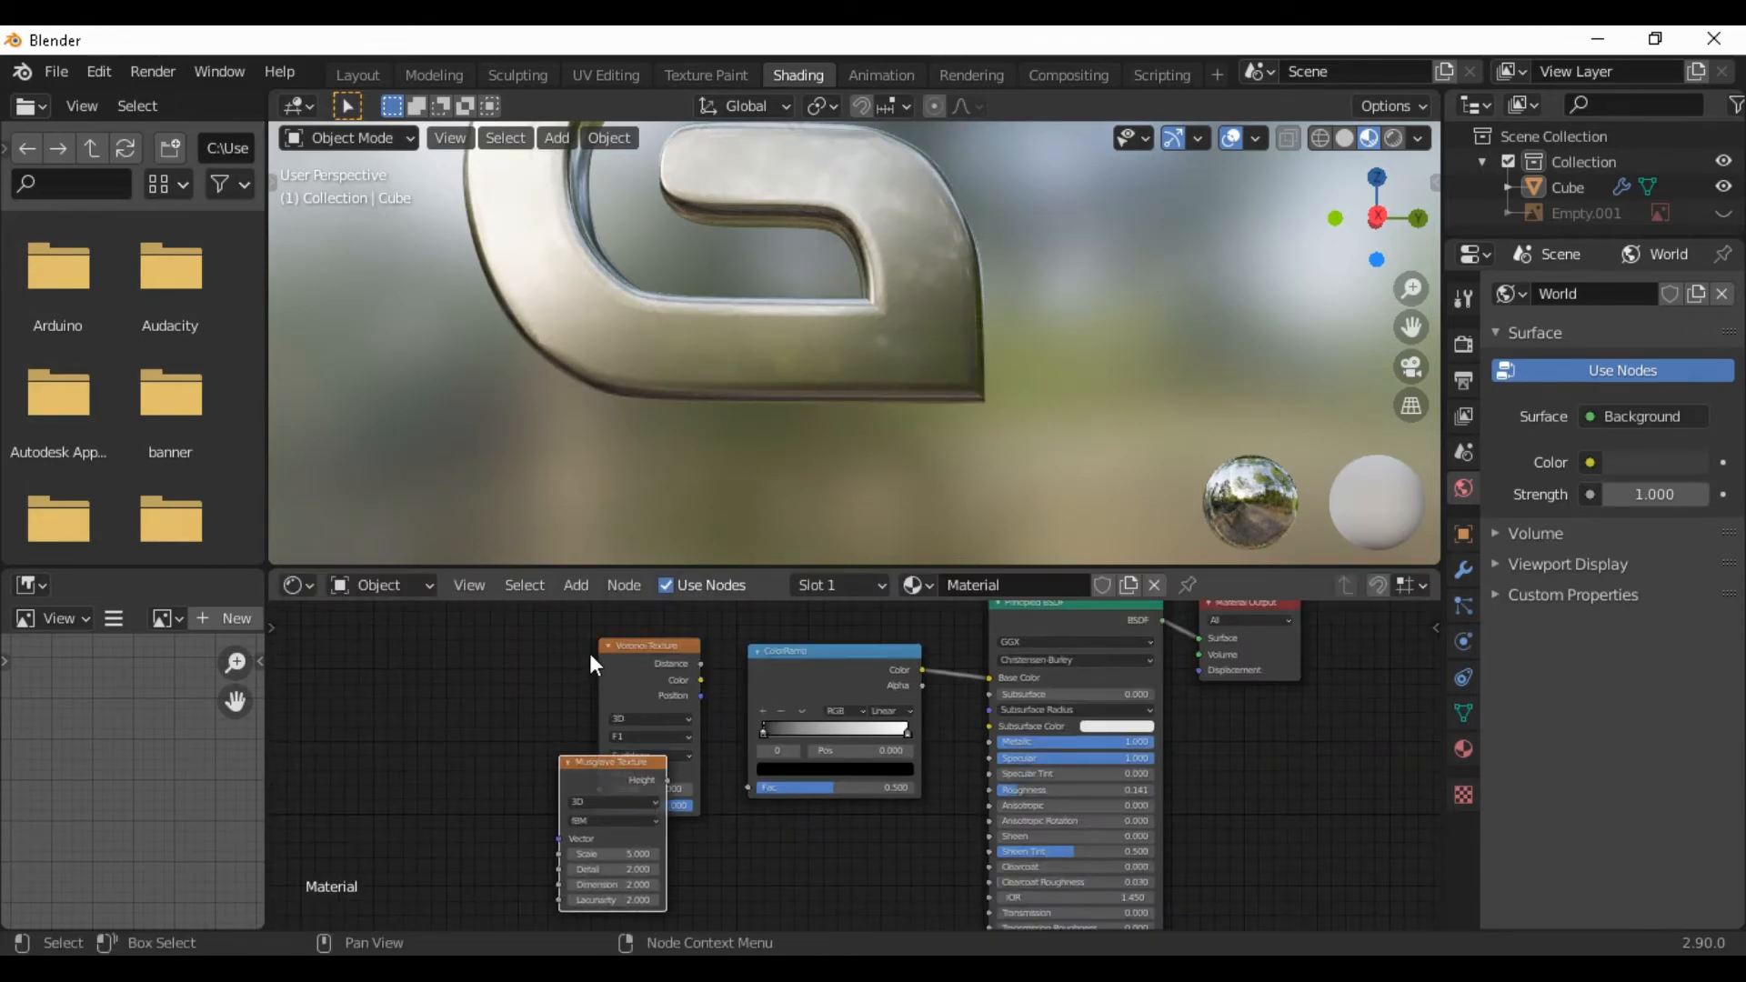
{"action": "left_click_drag", "start_coordinate": [610, 648], "coordinate": [415, 629]}
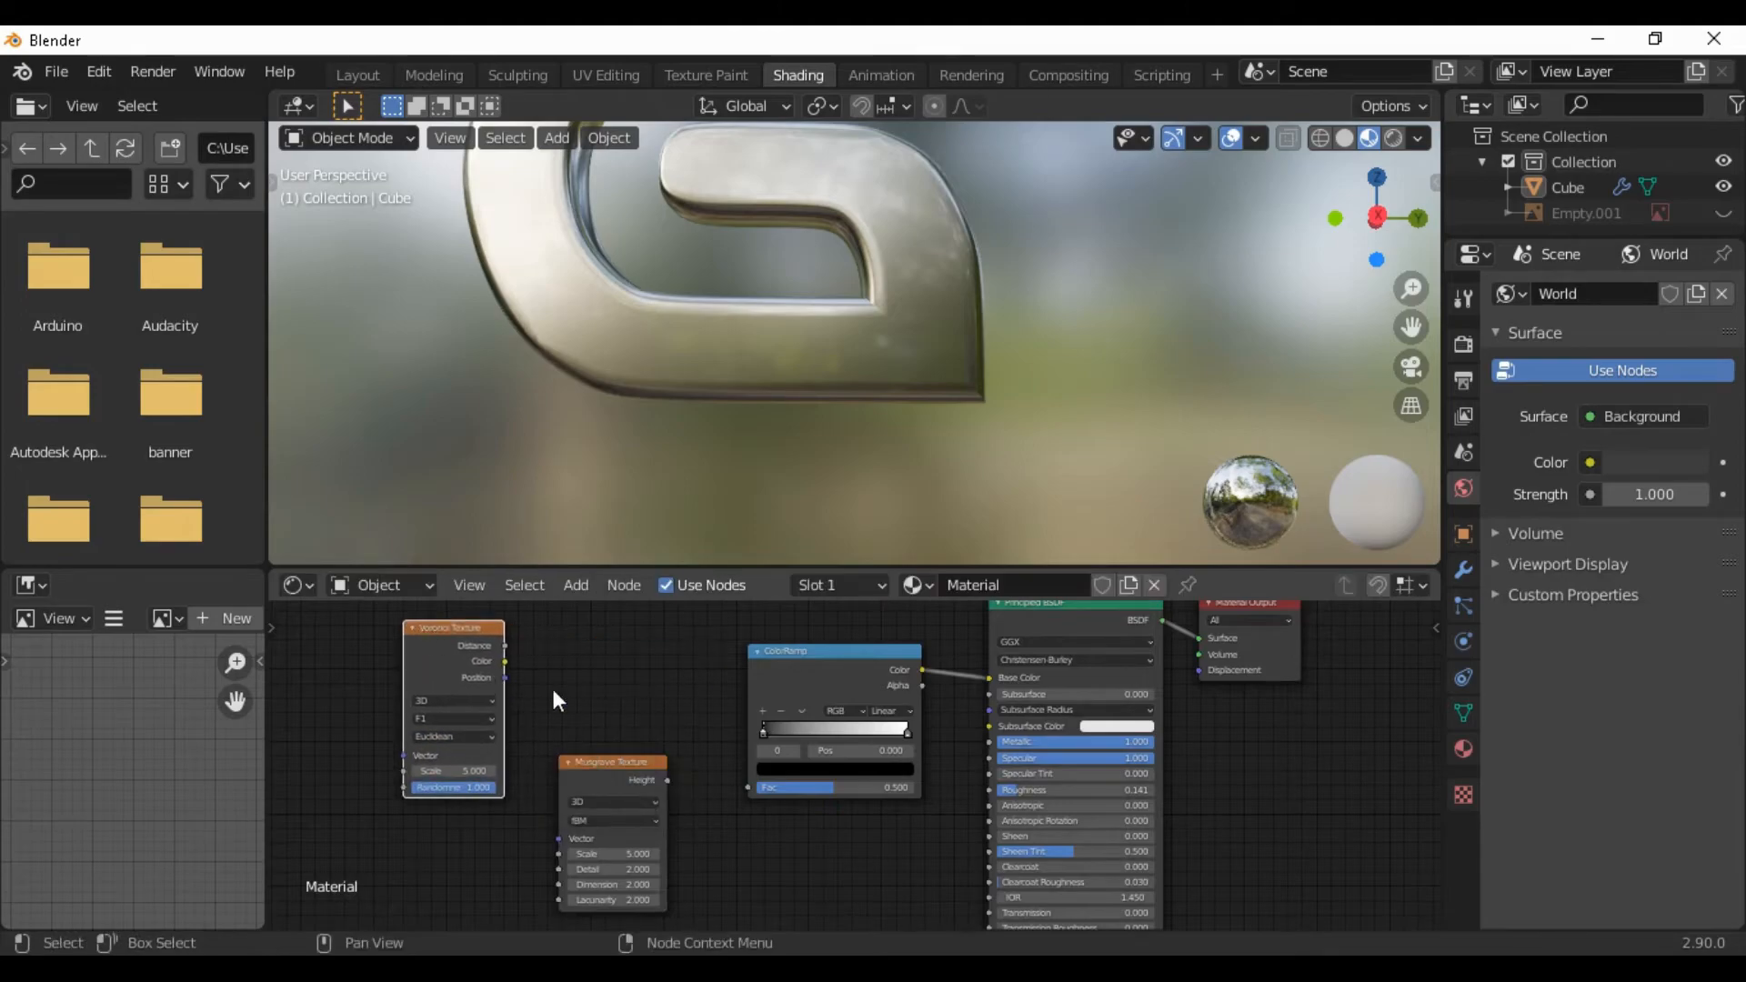
{"action": "left_click_drag", "start_coordinate": [592, 762], "coordinate": [686, 732]}
Link the Musgrave Height output to the ColorRamp Fac and the Voronoi Distance output to the Musgrave Vector
{"action": "scroll", "coordinate": [700, 718], "scroll_direction": "up", "scroll_amount": 2}
{"action": "left_click_drag", "start_coordinate": [720, 798], "coordinate": [723, 795]}
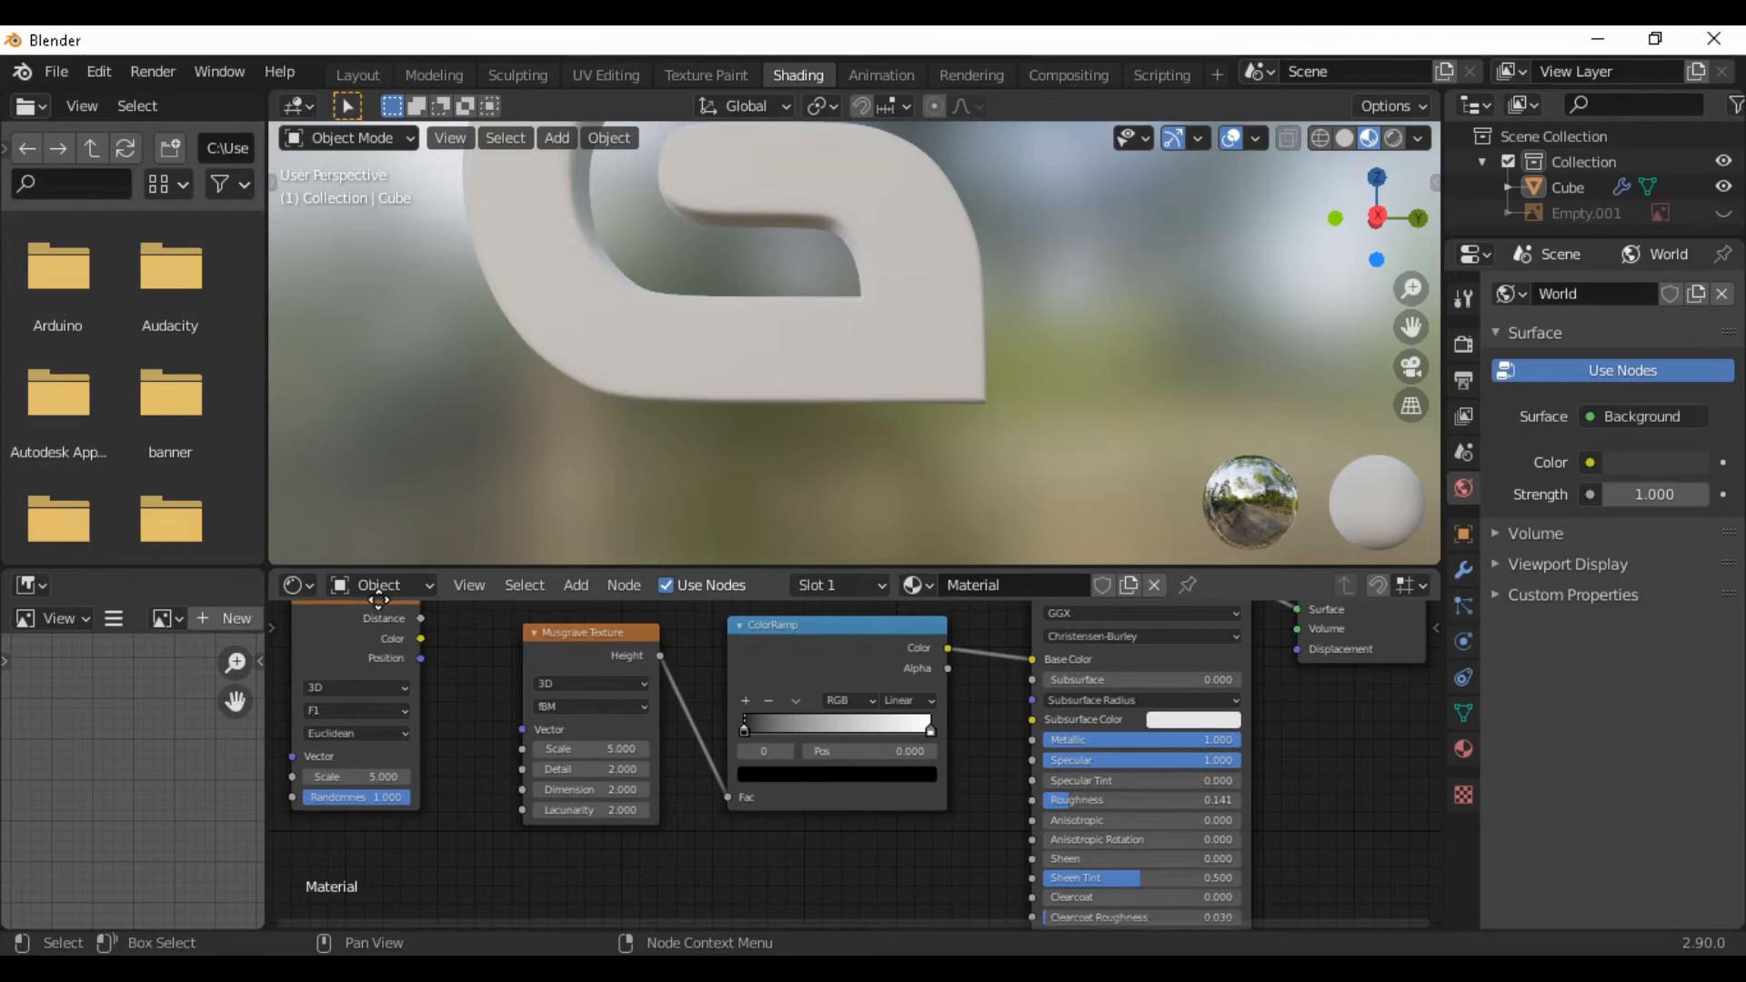
{"action": "middle_click_drag", "start_coordinate": [378, 600], "coordinate": [428, 633]}
{"action": "middle_click_drag", "start_coordinate": [460, 692], "coordinate": [818, 917]}
{"action": "left_click_drag", "start_coordinate": [567, 707], "coordinate": [666, 824]}
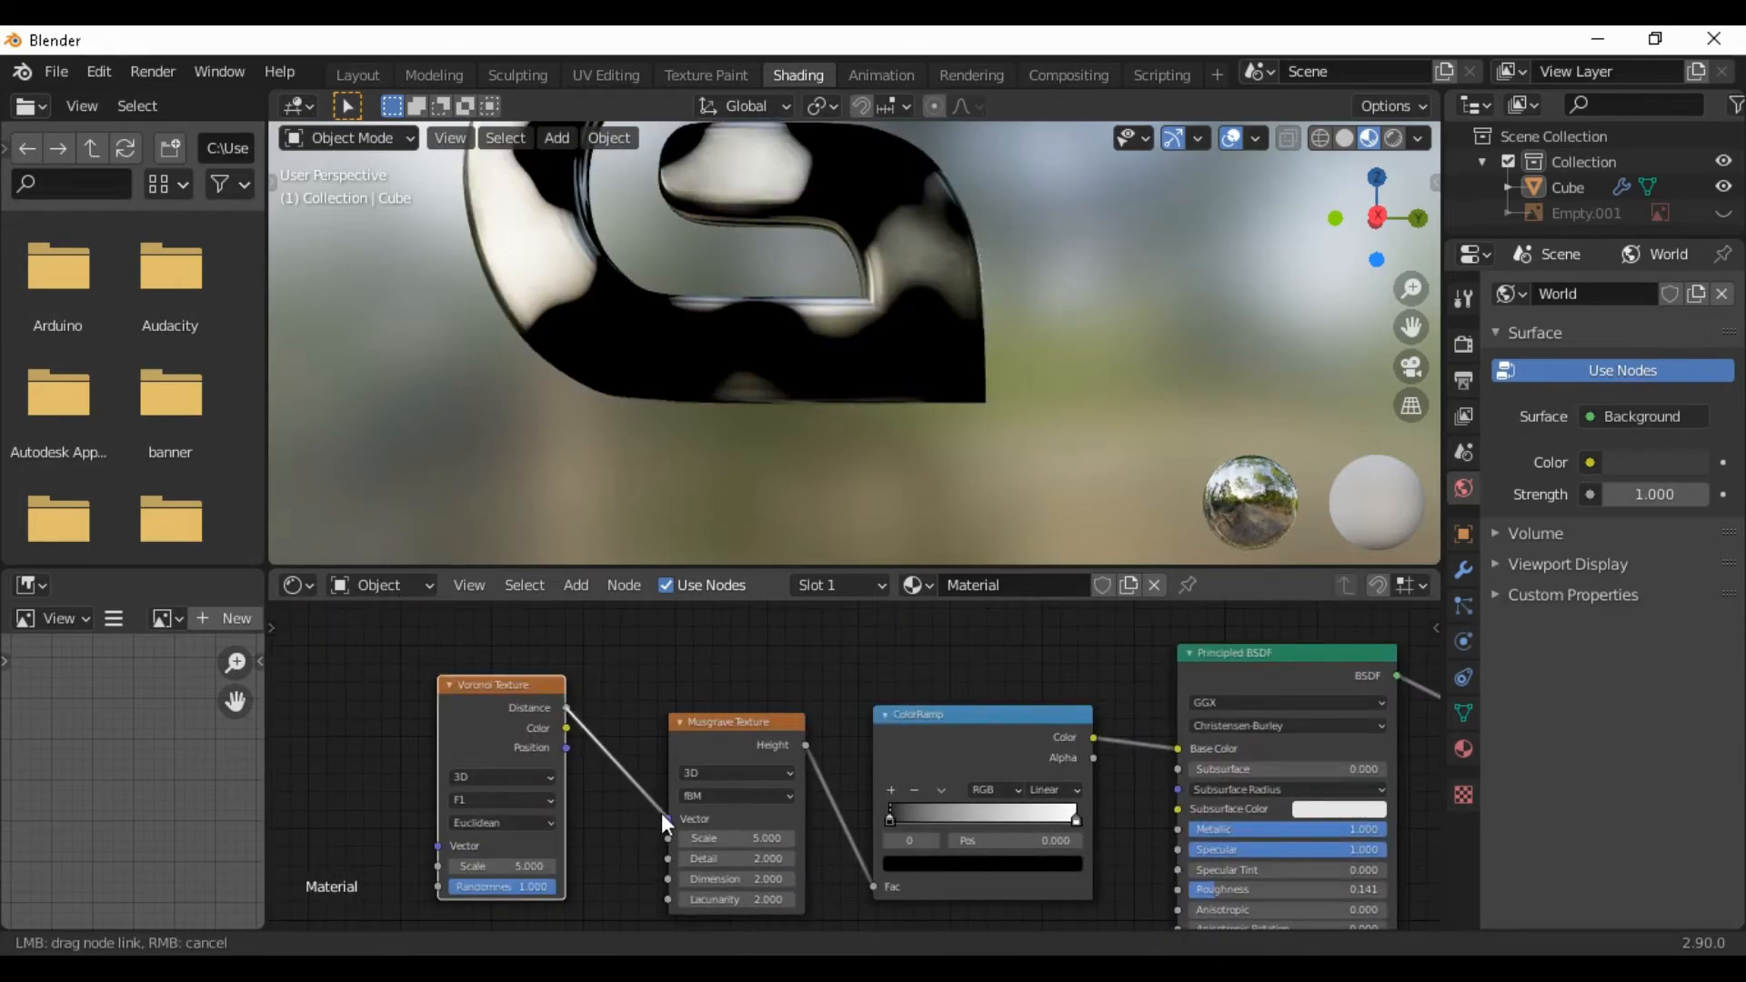
{"action": "left_click_drag", "start_coordinate": [650, 757], "coordinate": [653, 737]}
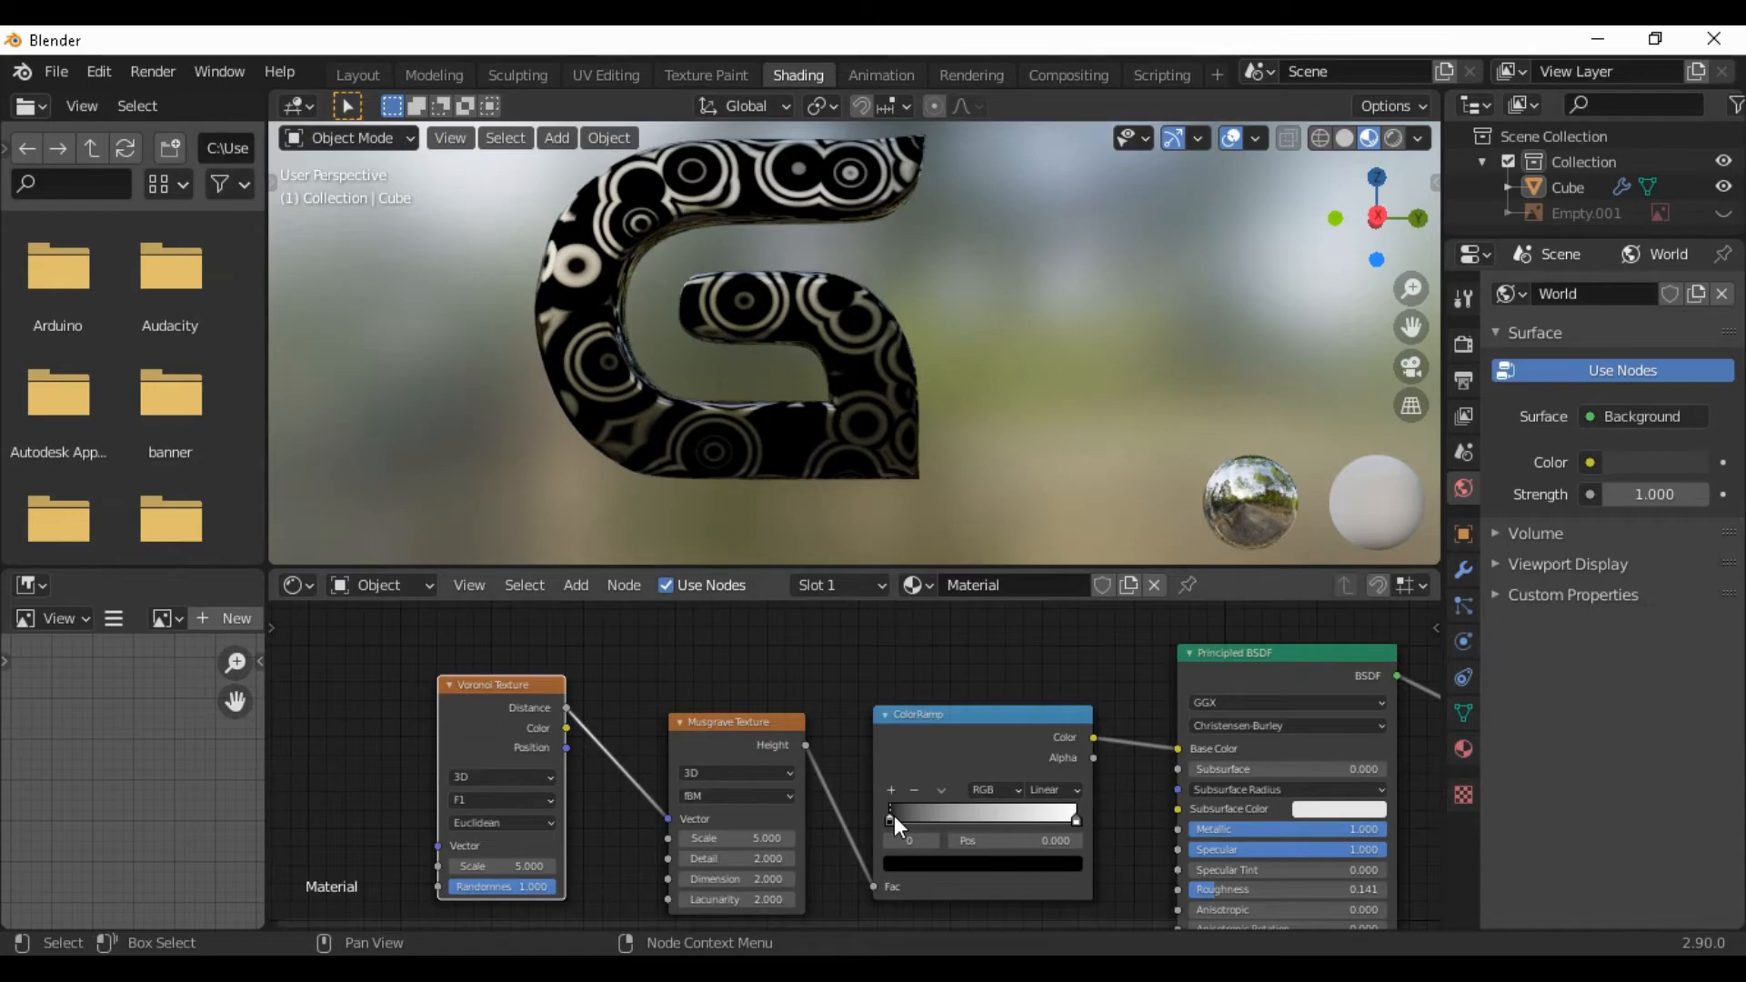
Change the ColorRamp's black stop to a bright saturated blue
{"action": "left_click", "coordinate": [910, 866]}
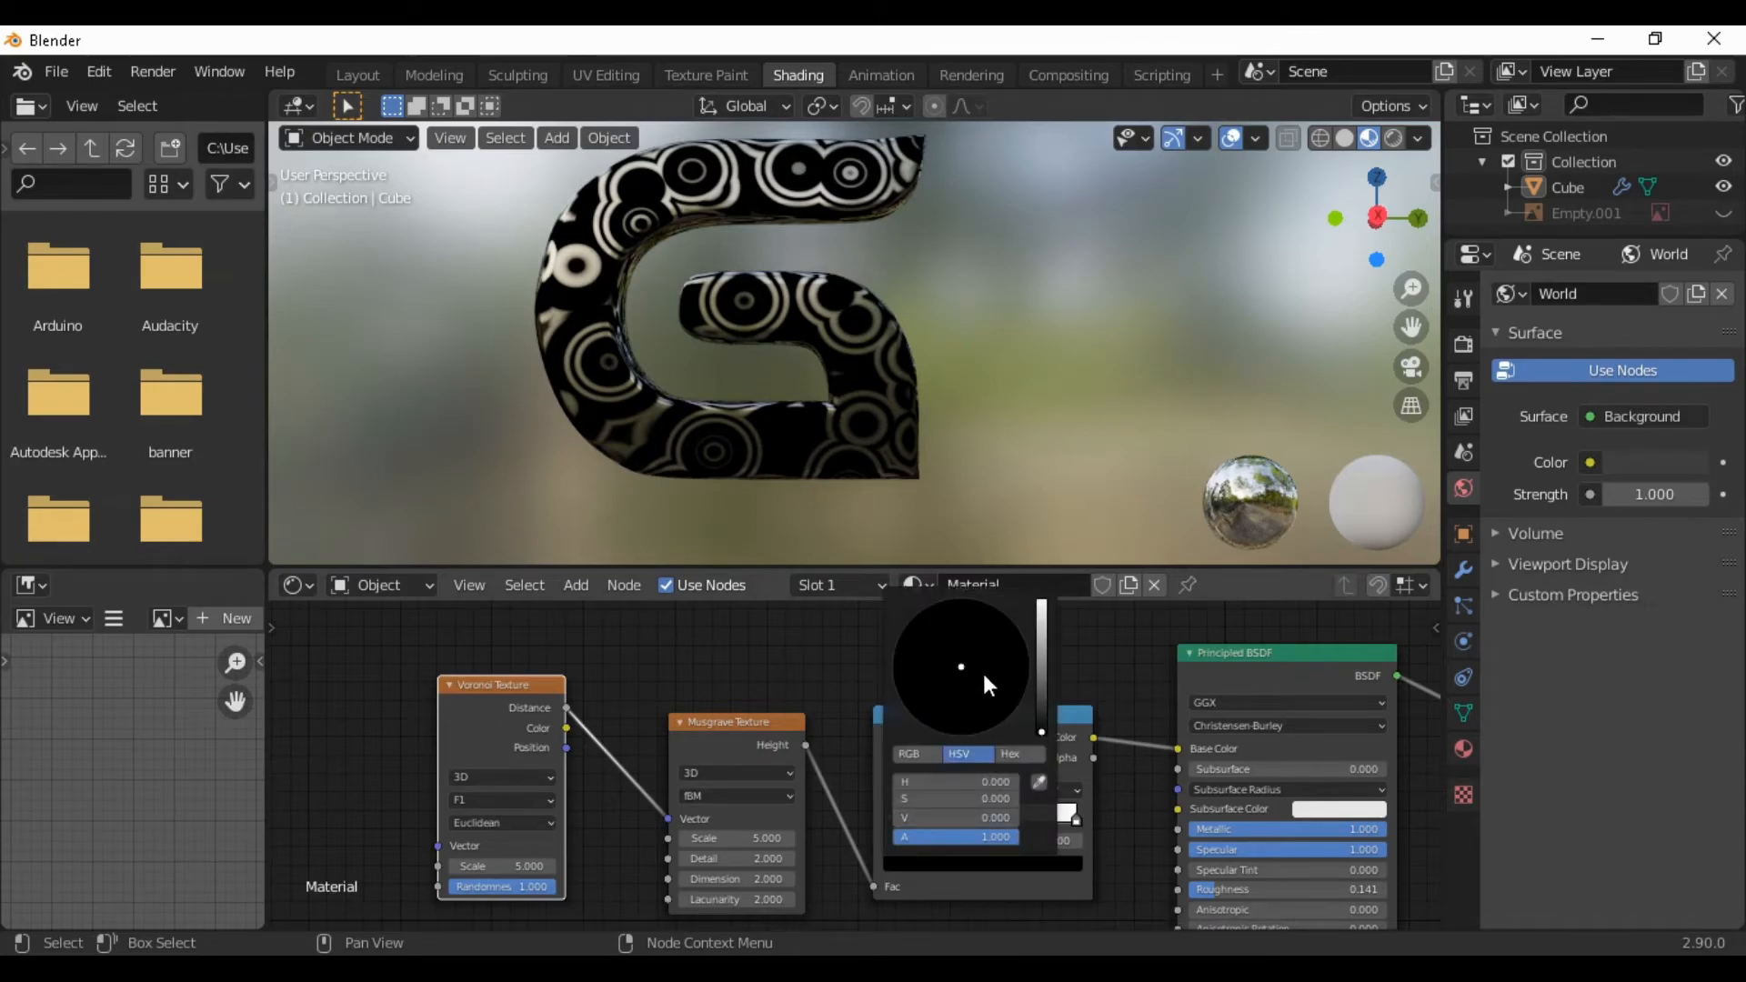
{"action": "left_click_drag", "start_coordinate": [1039, 725], "coordinate": [1026, 621]}
{"action": "mouse_move", "coordinate": [964, 675]}
{"action": "left_mouse_down"}
{"action": "mouse_move", "coordinate": [993, 732]}
{"action": "mouse_move", "coordinate": [1025, 689]}
{"action": "mouse_move", "coordinate": [1017, 626]}
{"action": "left_mouse_up"}
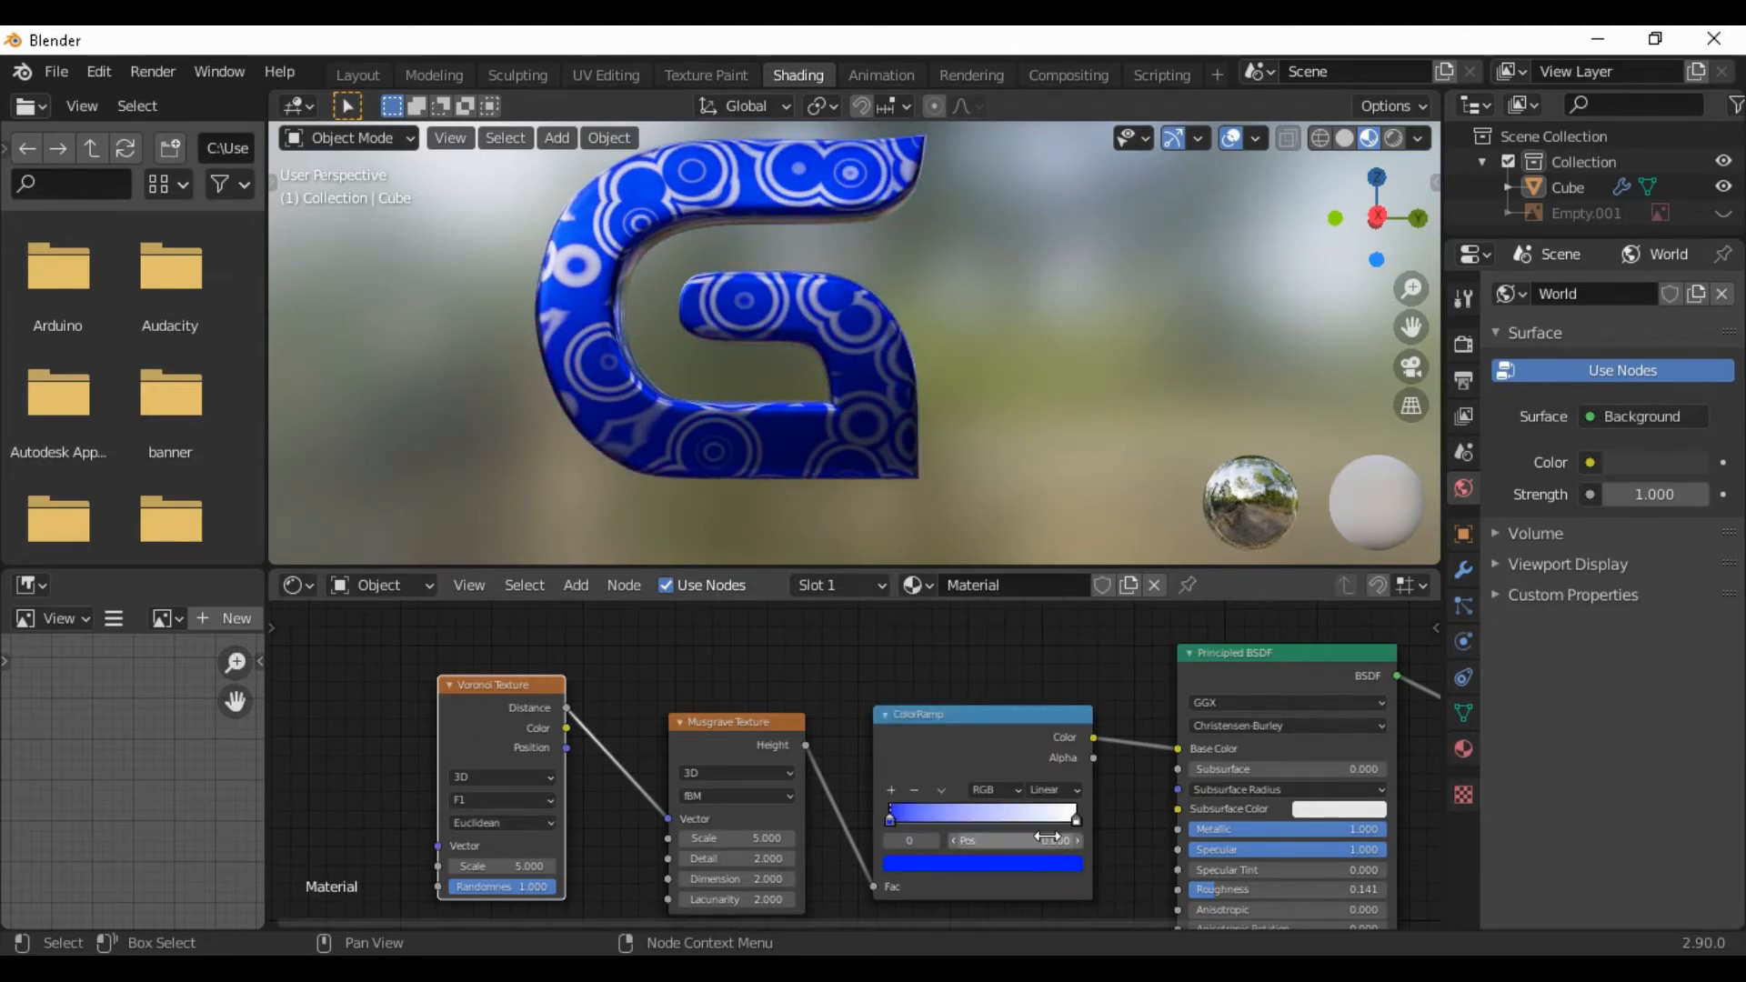
Move the ColorRamp's white stop to position 0.282 and recolor it pinkish red with hue about 0.956 and full saturation
{"action": "left_click", "coordinate": [1077, 818]}
{"action": "middle_click_drag", "start_coordinate": [1052, 636], "coordinate": [980, 584]}
{"action": "left_click_drag", "start_coordinate": [1004, 764], "coordinate": [873, 772]}
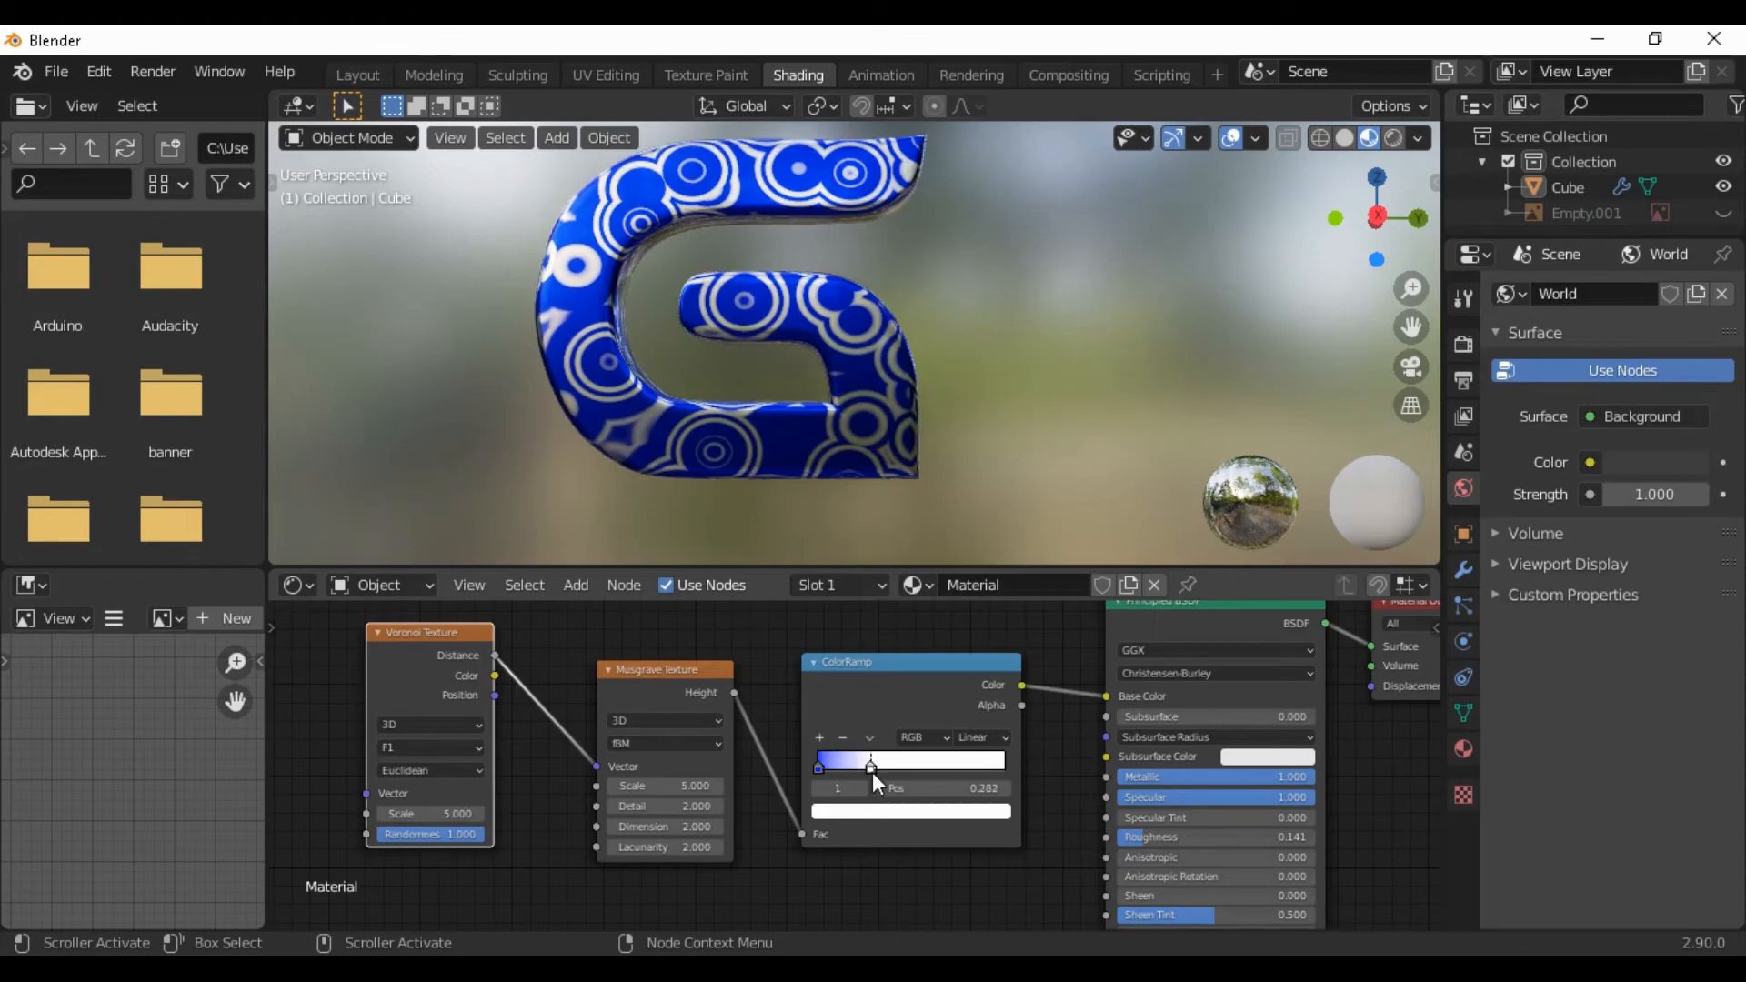
{"action": "left_click", "coordinate": [929, 811]}
{"action": "left_click", "coordinate": [874, 603]}
{"action": "mouse_move", "coordinate": [873, 603]}
{"action": "left_mouse_down"}
{"action": "mouse_move", "coordinate": [888, 582]}
{"action": "mouse_move", "coordinate": [886, 682]}
{"action": "mouse_move", "coordinate": [909, 680]}
{"action": "left_mouse_up"}
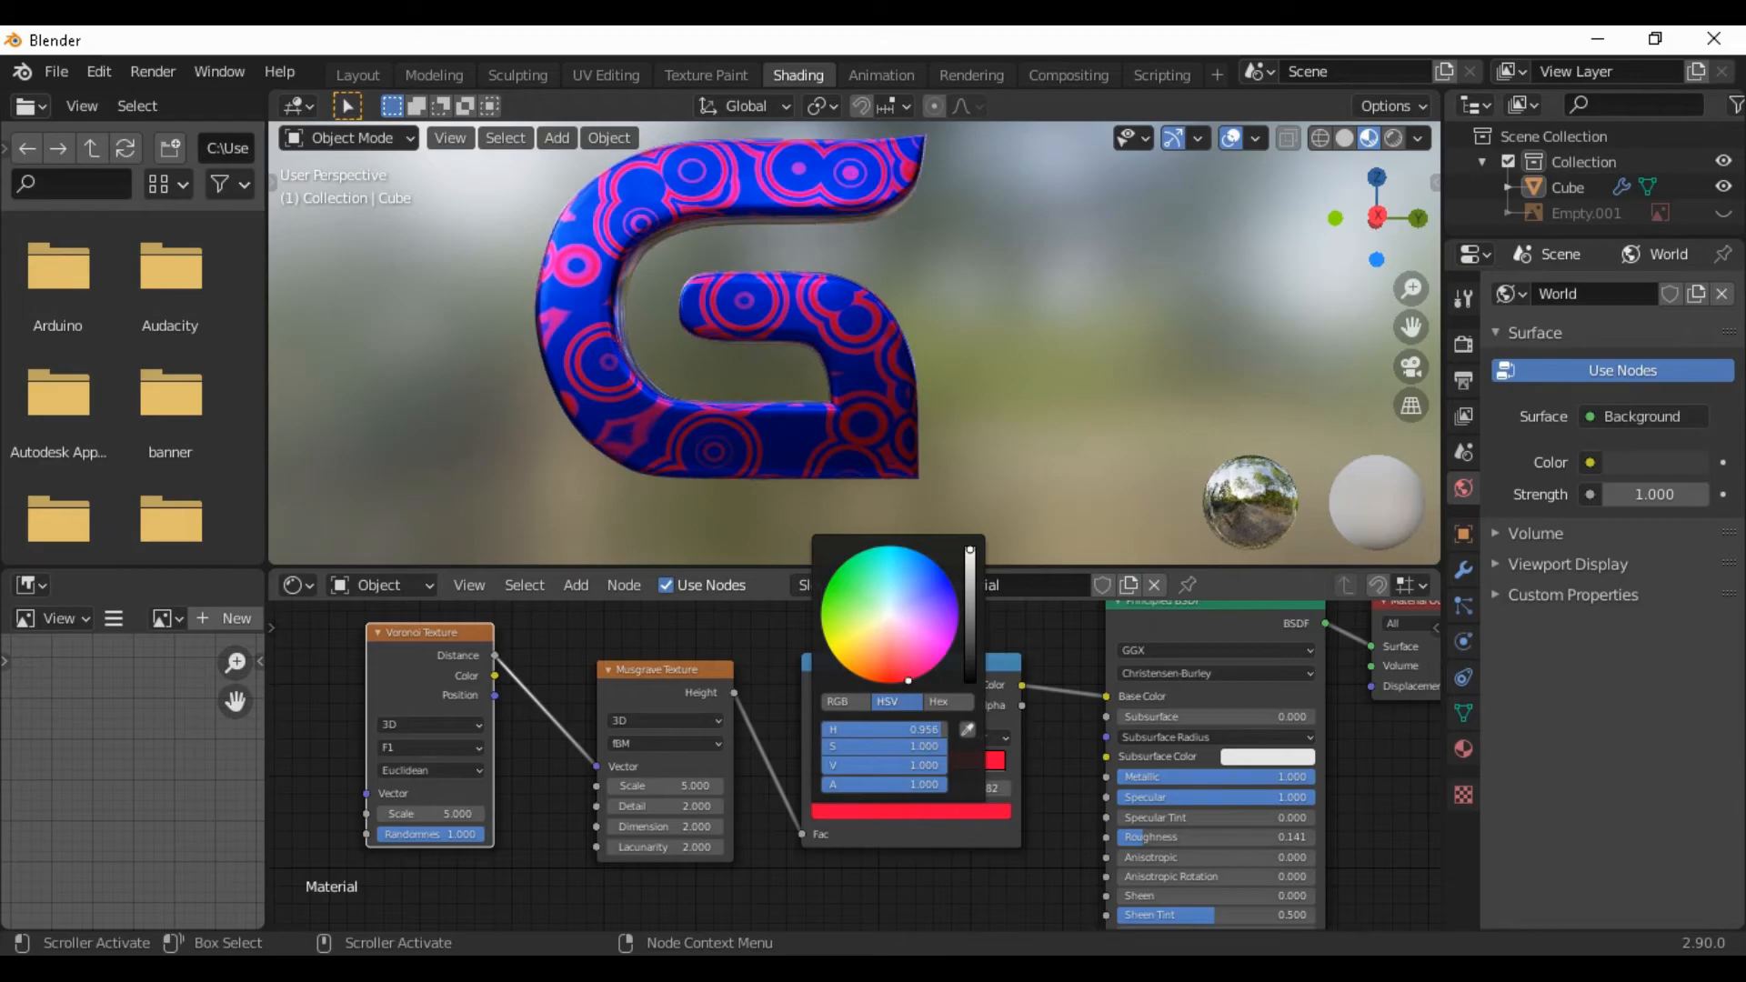
Boost the red ColorRamp stop's brightness by setting its HSV value to 4.875, with hue about 0.986
{"action": "left_click", "coordinate": [914, 764]}
{"action": "type", "text": "0"}
{"action": "key", "text": "Return"}
{"action": "left_click", "coordinate": [915, 769]}
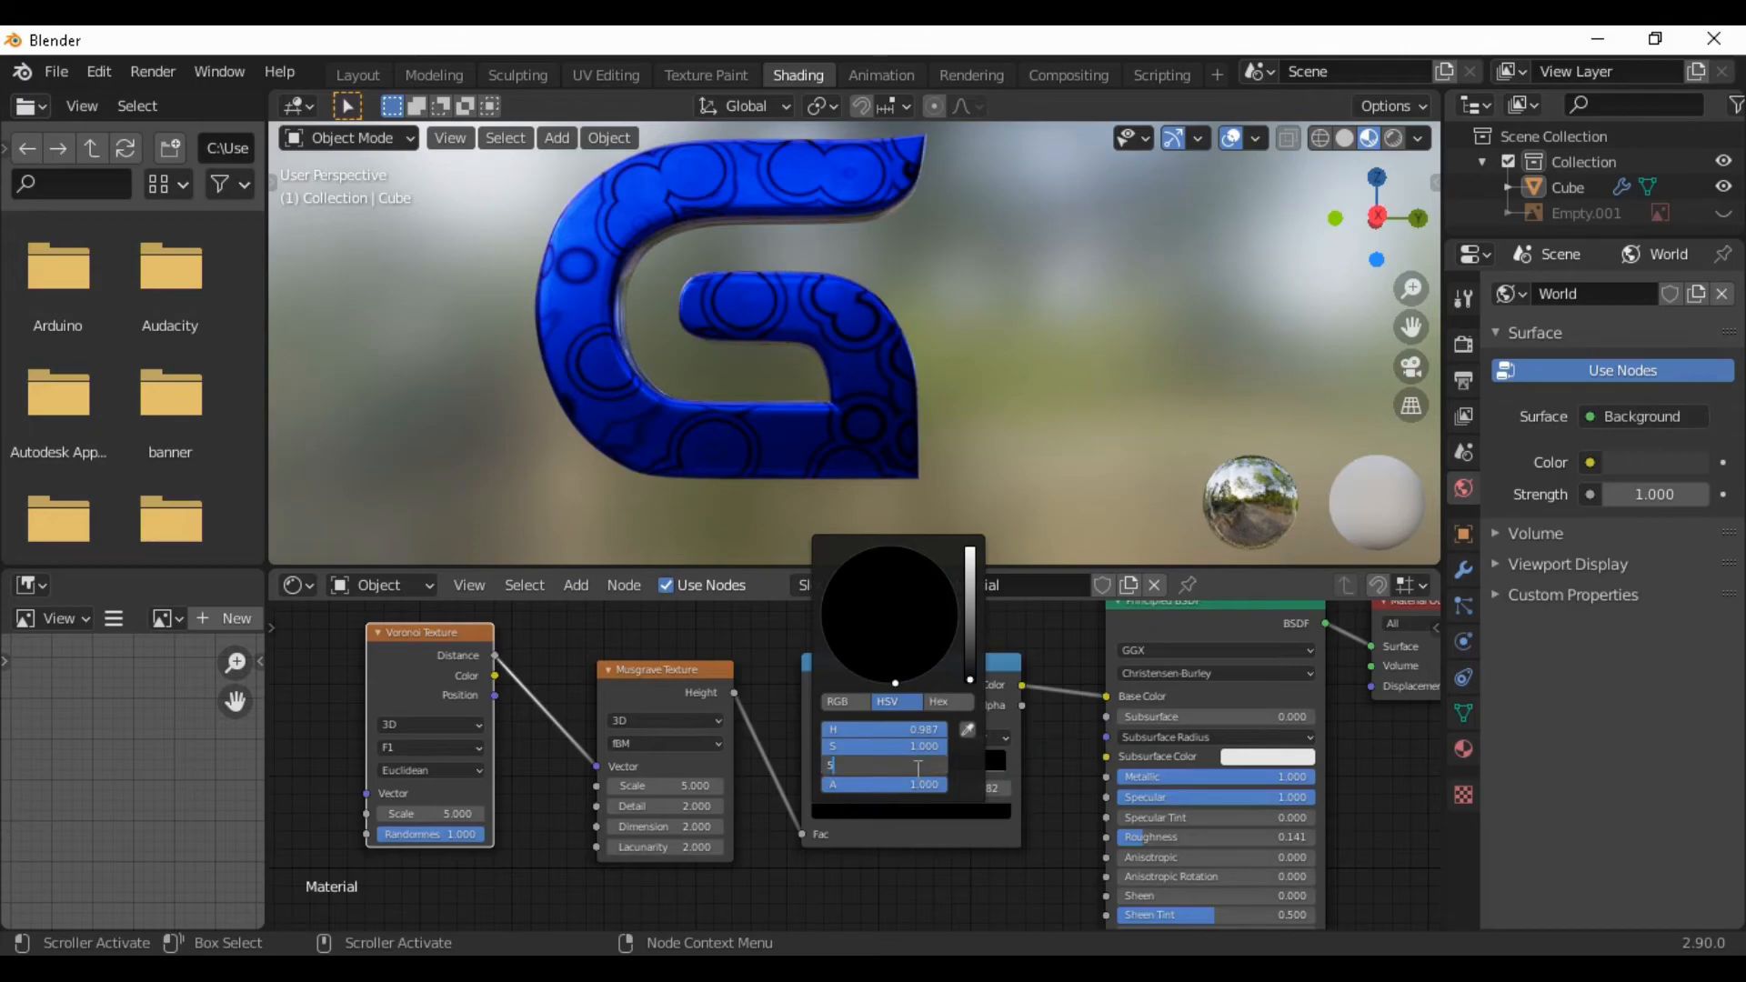
{"action": "type", "text": "5"}
{"action": "key", "text": "Return"}
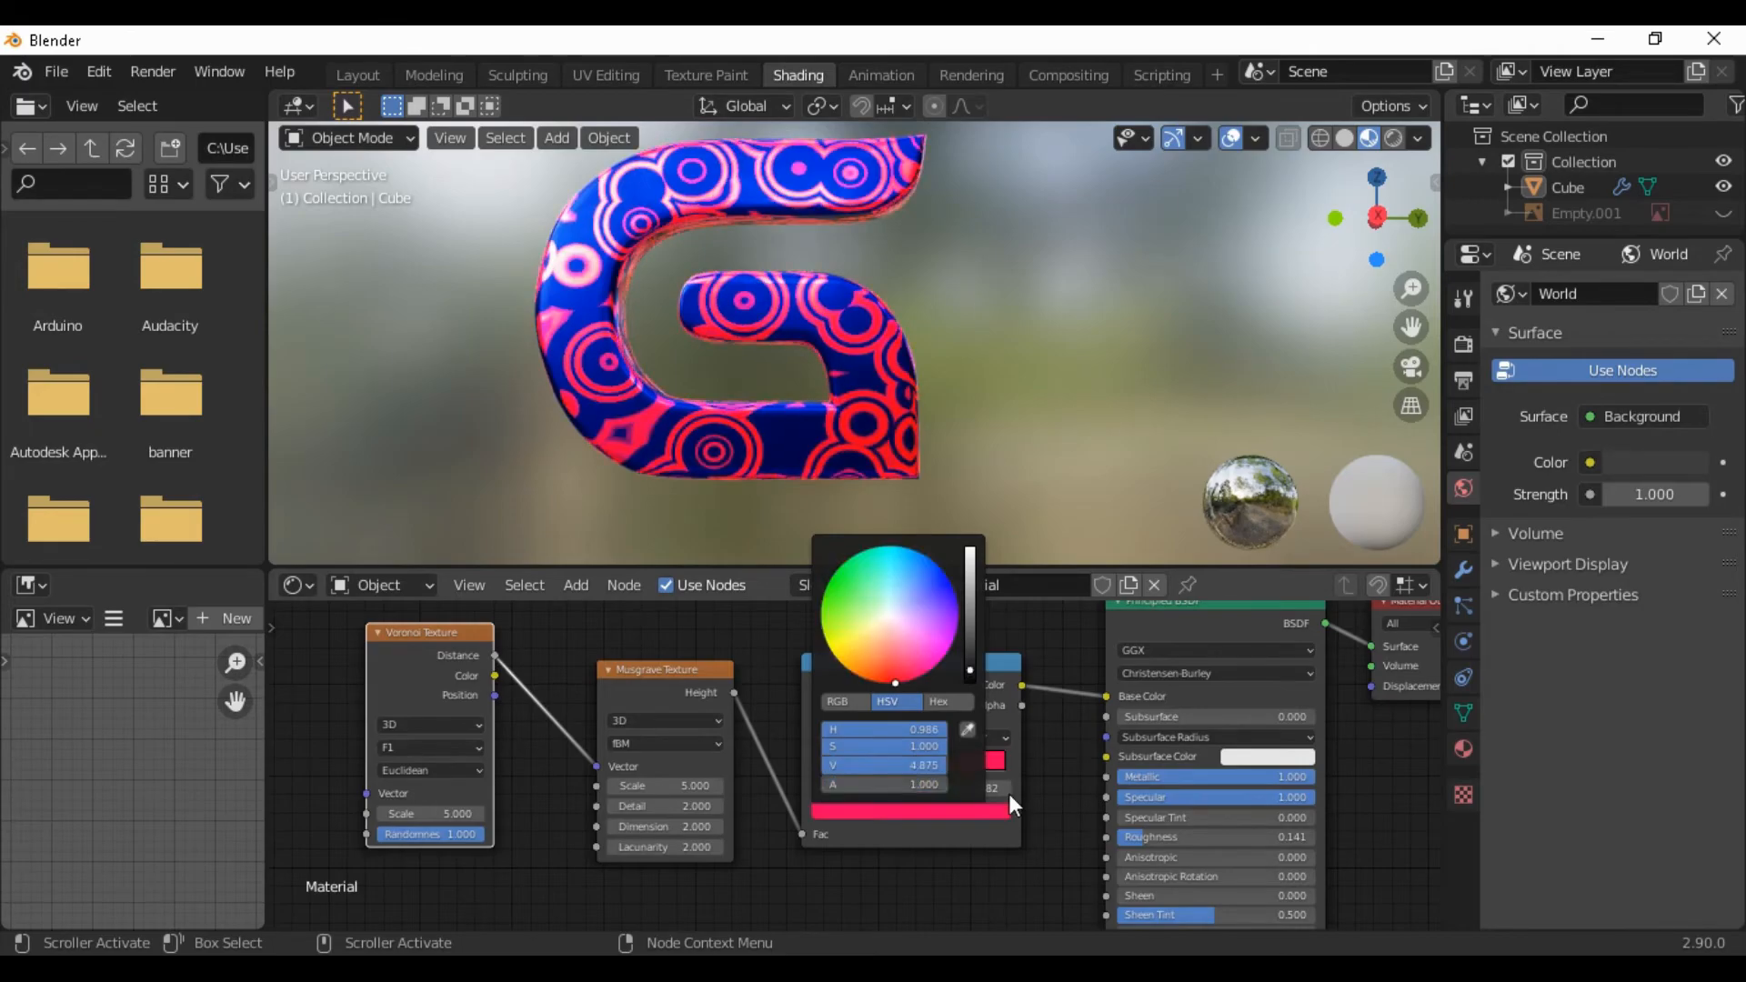
Enable Bloom in the Eevee render settings and expand its options
{"action": "scroll", "coordinate": [940, 320], "scroll_direction": "down", "scroll_amount": 8}
{"action": "middle_click_drag", "start_coordinate": [940, 320], "coordinate": [1157, 445]}
{"action": "scroll", "coordinate": [941, 431], "scroll_direction": "up", "scroll_amount": 5}
{"action": "scroll", "coordinate": [940, 311], "scroll_direction": "up", "scroll_amount": 5}
{"action": "left_click", "coordinate": [1455, 344]}
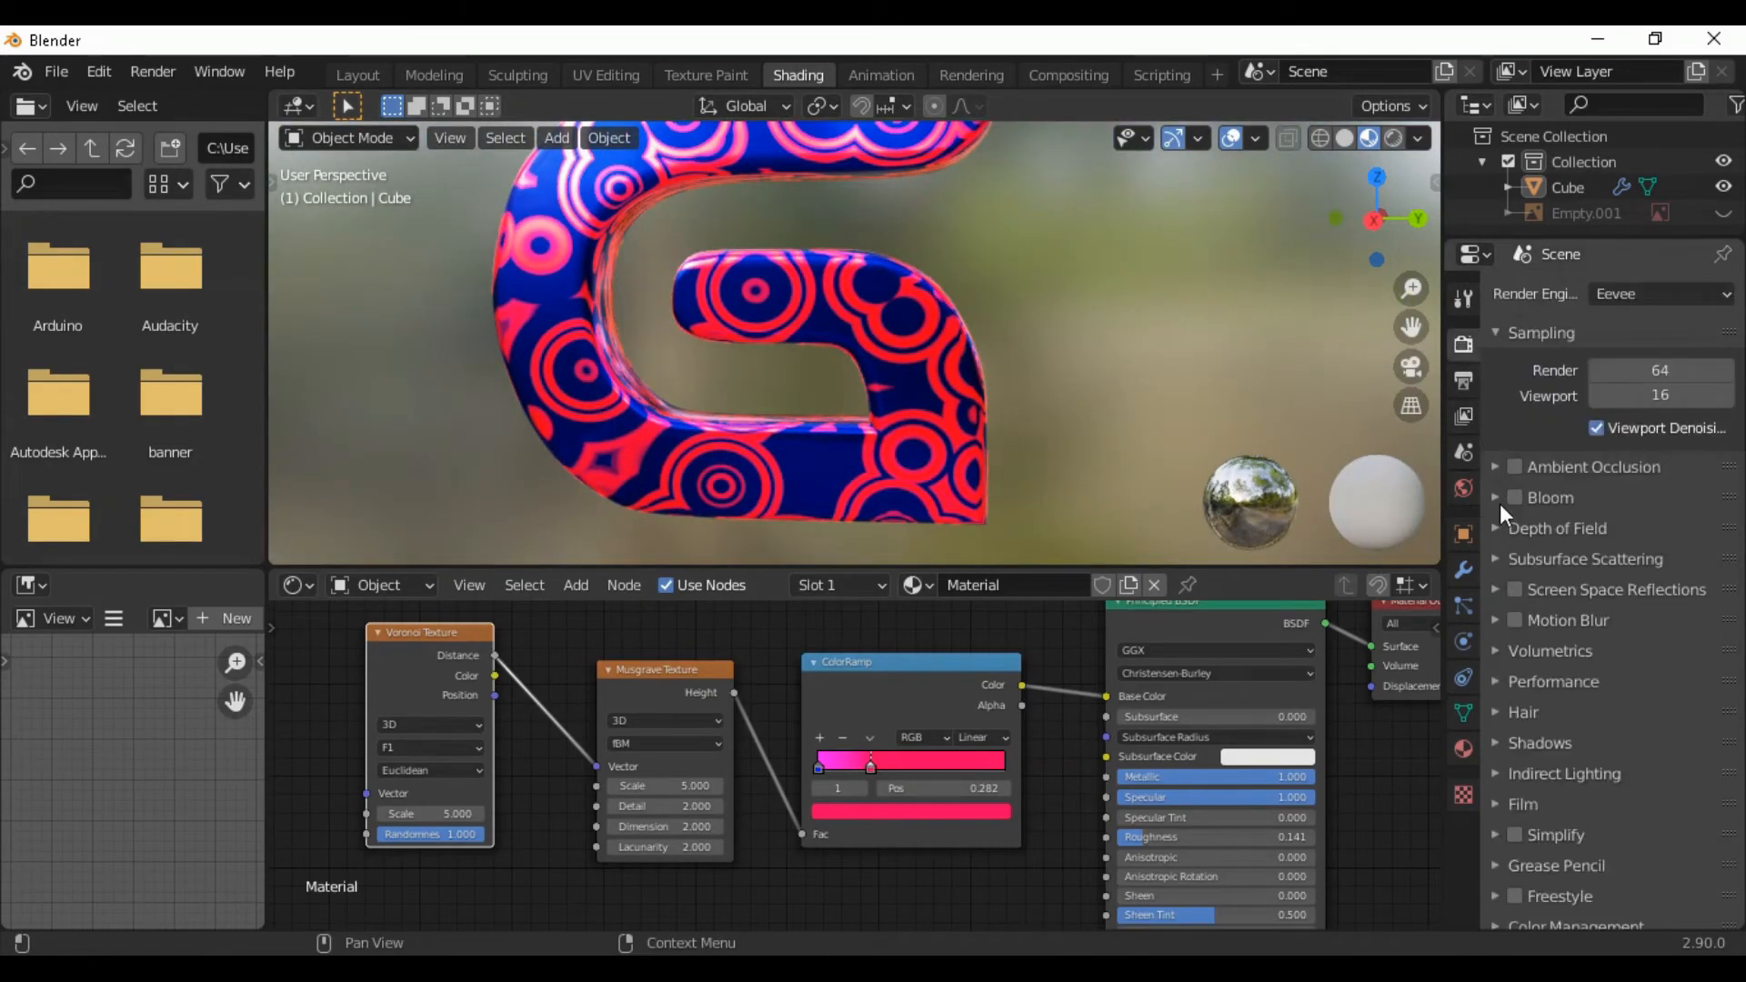
{"action": "left_click", "coordinate": [1506, 498]}
{"action": "left_click", "coordinate": [1516, 499]}
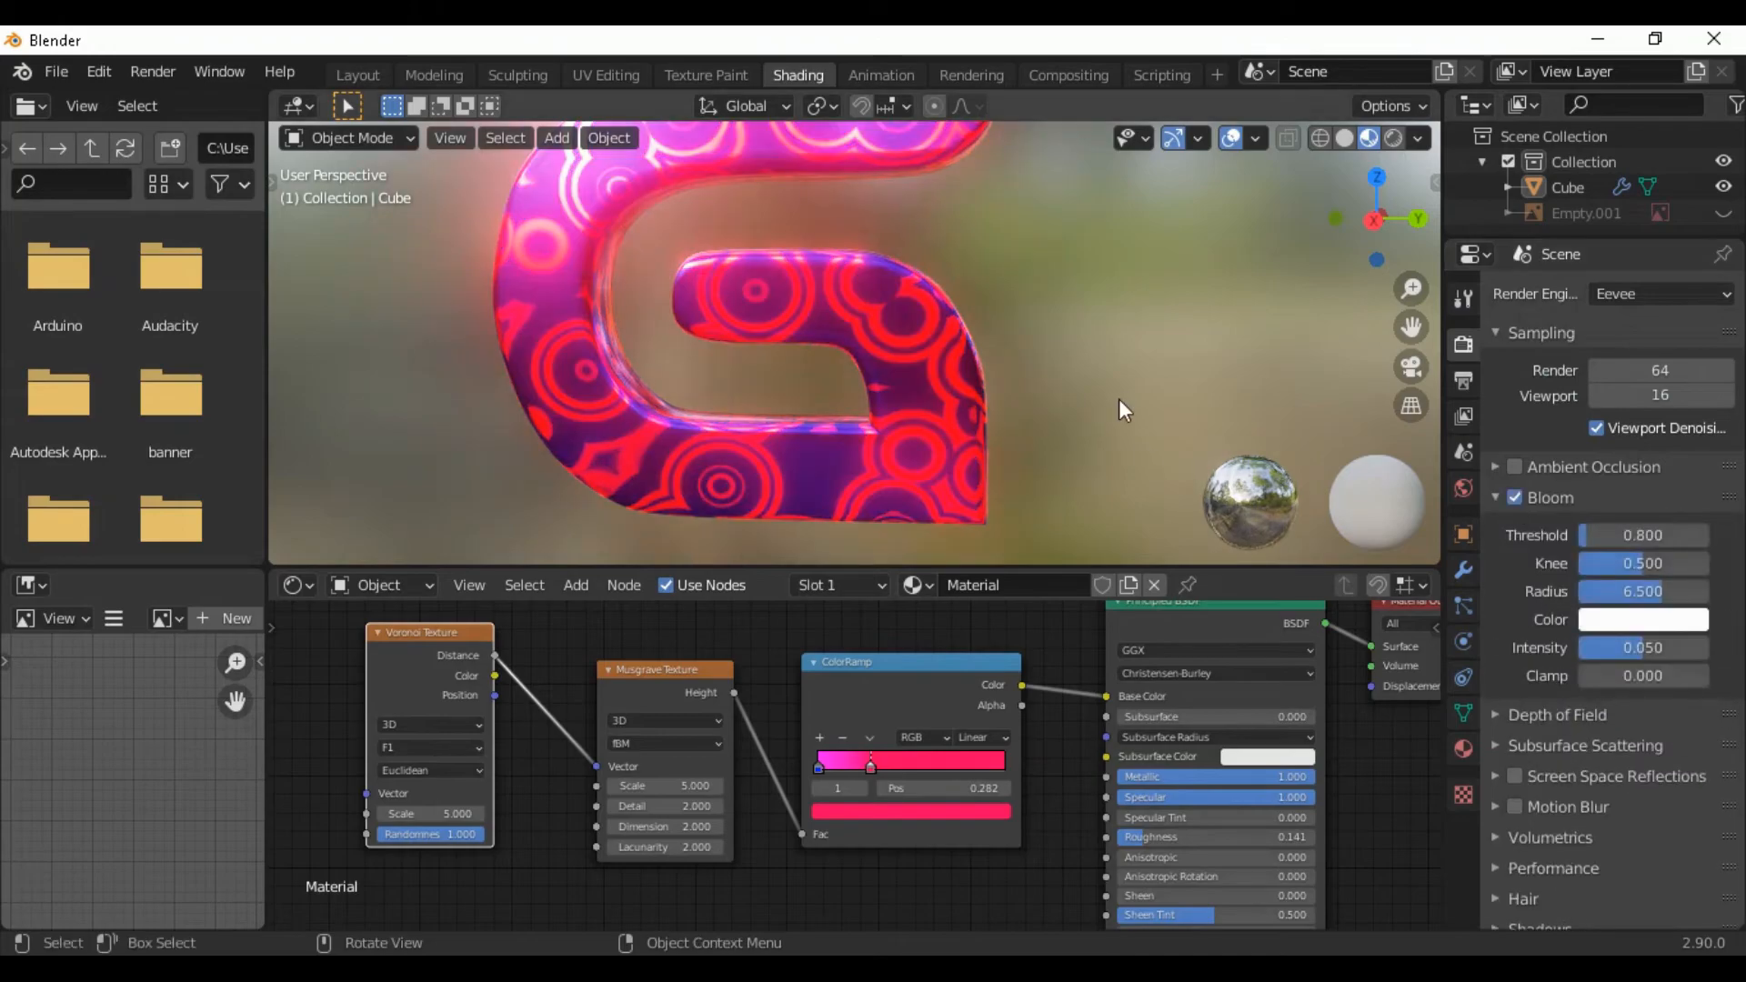
Move the ColorRamp's blue stop to position 0.159
{"action": "scroll", "coordinate": [1045, 409], "scroll_direction": "down", "scroll_amount": 4}
{"action": "middle_click_drag", "start_coordinate": [1045, 409], "coordinate": [1022, 442]}
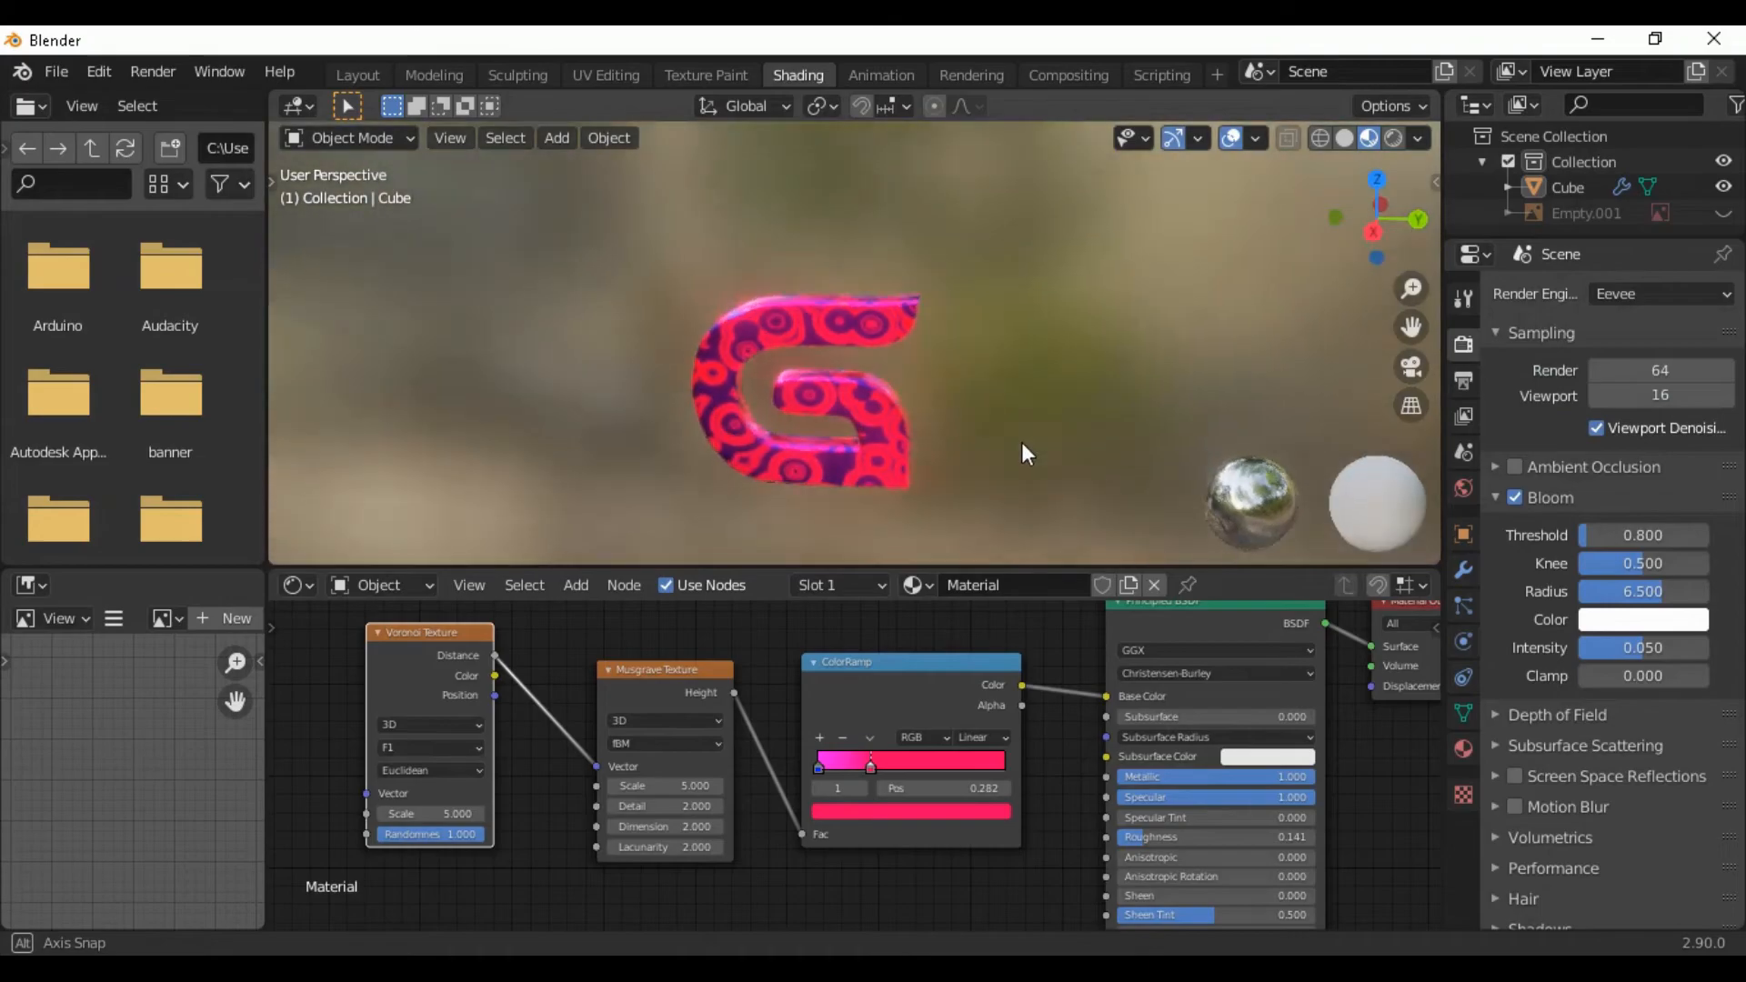
{"action": "left_click_drag", "start_coordinate": [817, 768], "coordinate": [849, 766]}
{"action": "middle_click_drag", "start_coordinate": [888, 501], "coordinate": [929, 476]}
{"action": "scroll", "coordinate": [929, 477], "scroll_direction": "up", "scroll_amount": 1}
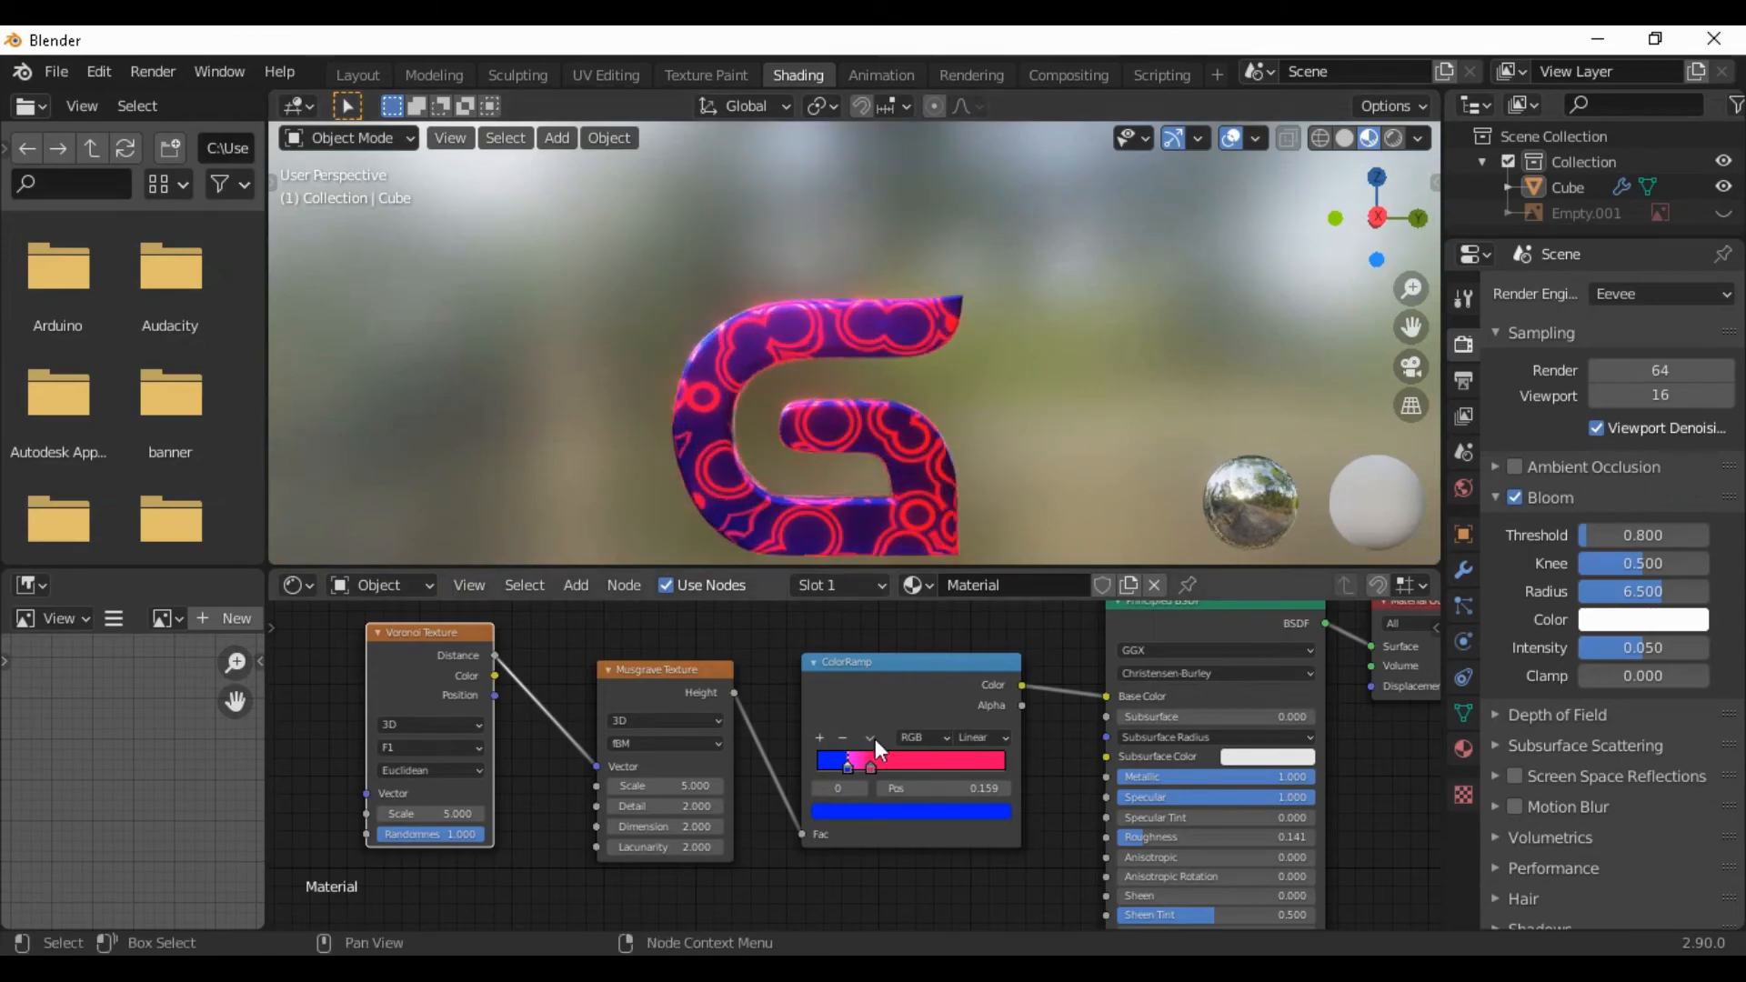
Recolor the ColorRamp's blue stop to teal with hue 0.462, saturation 1.000 and value 1.000
{"action": "left_click", "coordinate": [860, 810]}
{"action": "left_click_drag", "start_coordinate": [943, 571], "coordinate": [875, 545]}
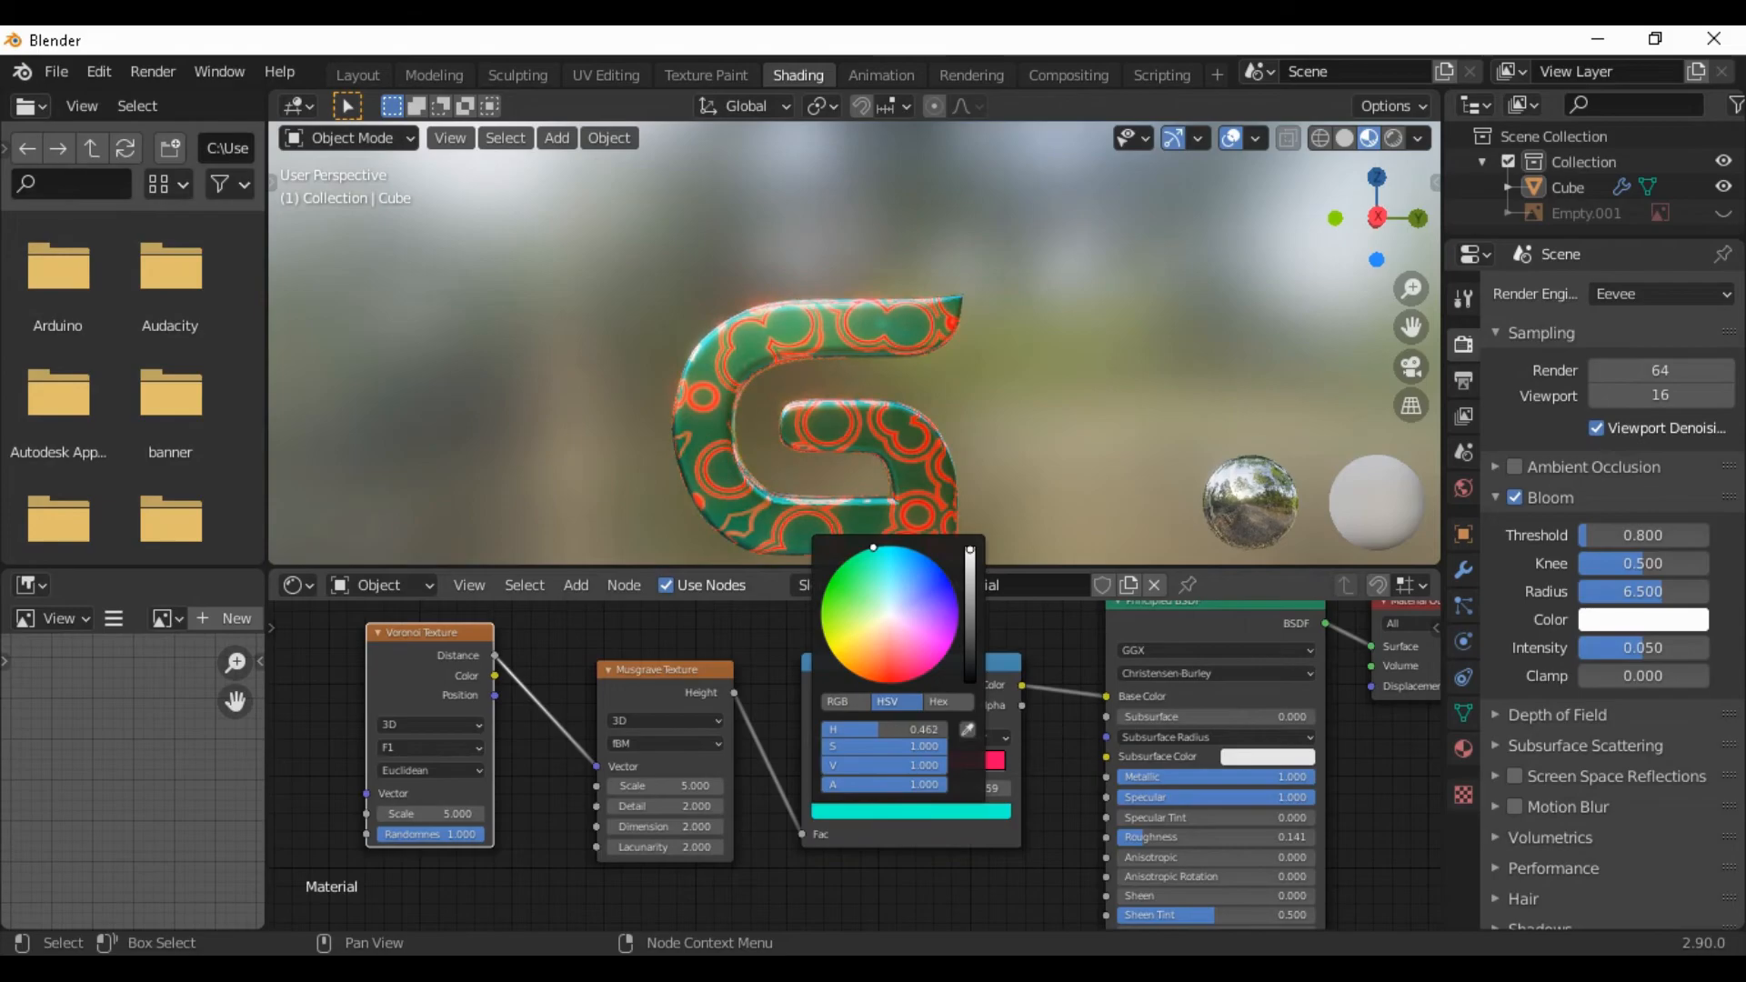
{"action": "scroll", "coordinate": [1011, 353], "scroll_direction": "down", "scroll_amount": 1}
{"action": "middle_click_drag", "start_coordinate": [1011, 343], "coordinate": [1027, 304]}
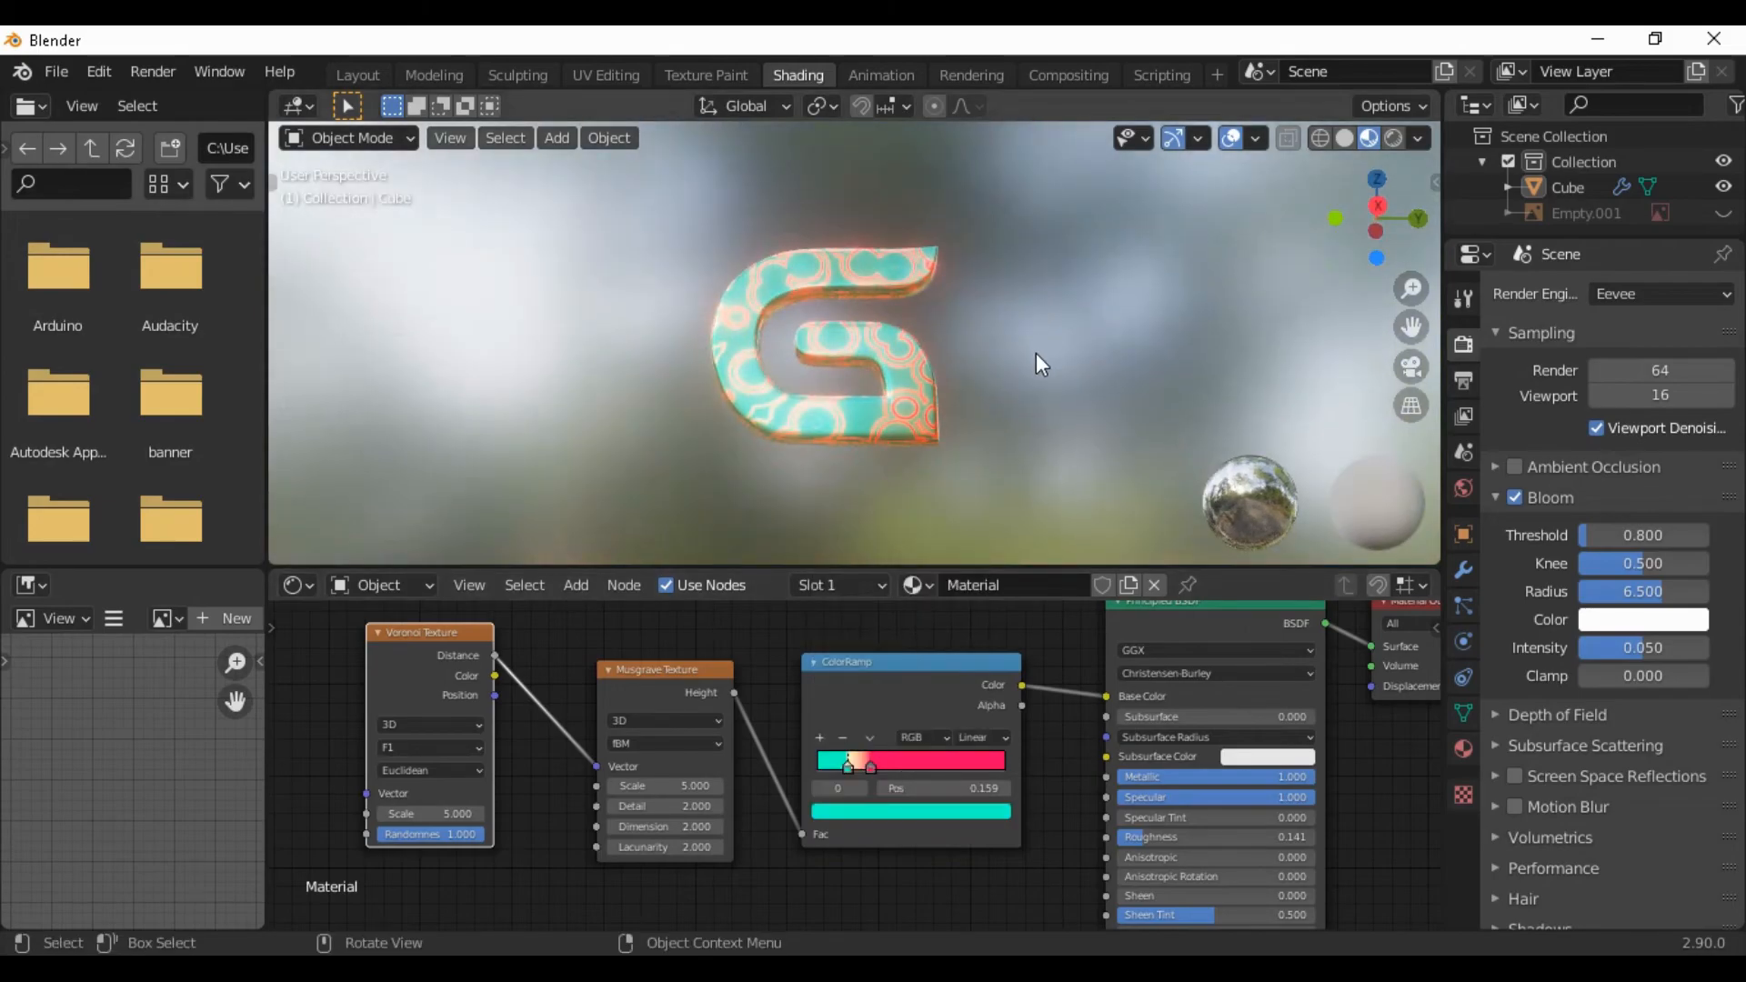
{"action": "middle_click_drag", "start_coordinate": [1041, 364], "coordinate": [1037, 421]}
Switch to the Layout workspace and show the G in Material Preview shading to inspect its glow up close
{"action": "left_click", "coordinate": [358, 74]}
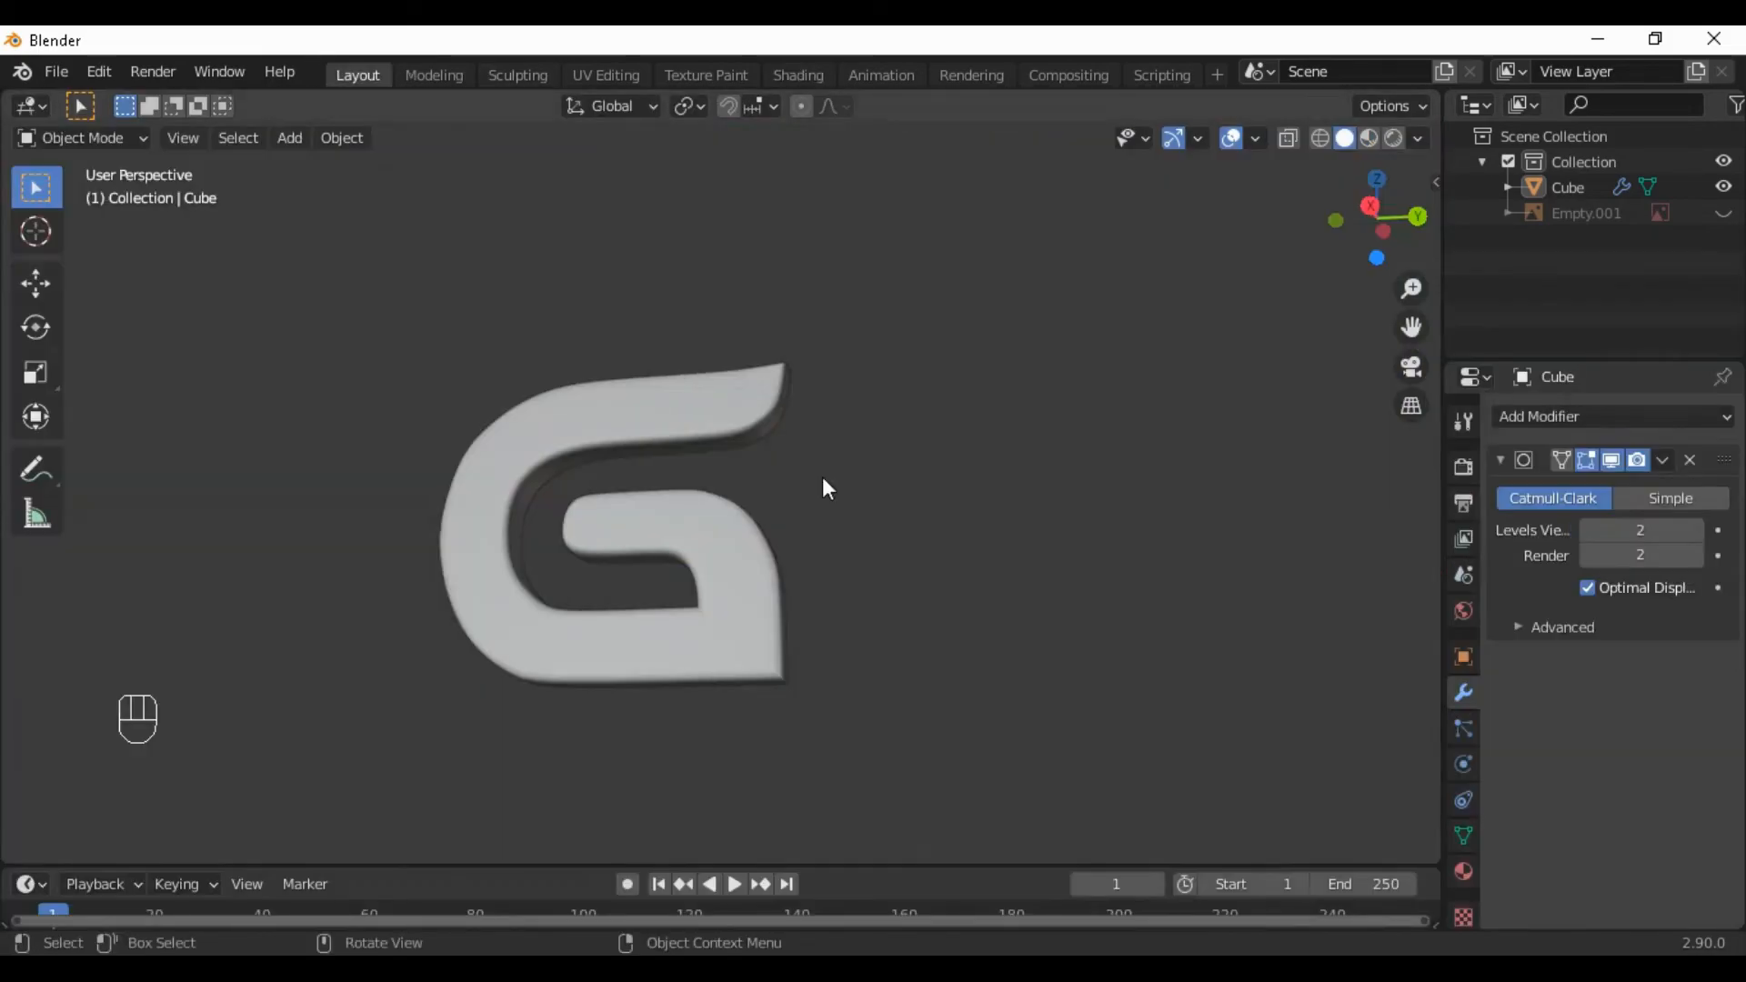
{"action": "scroll", "coordinate": [846, 504], "scroll_direction": "down", "scroll_amount": 2}
{"action": "left_click", "coordinate": [1370, 138]}
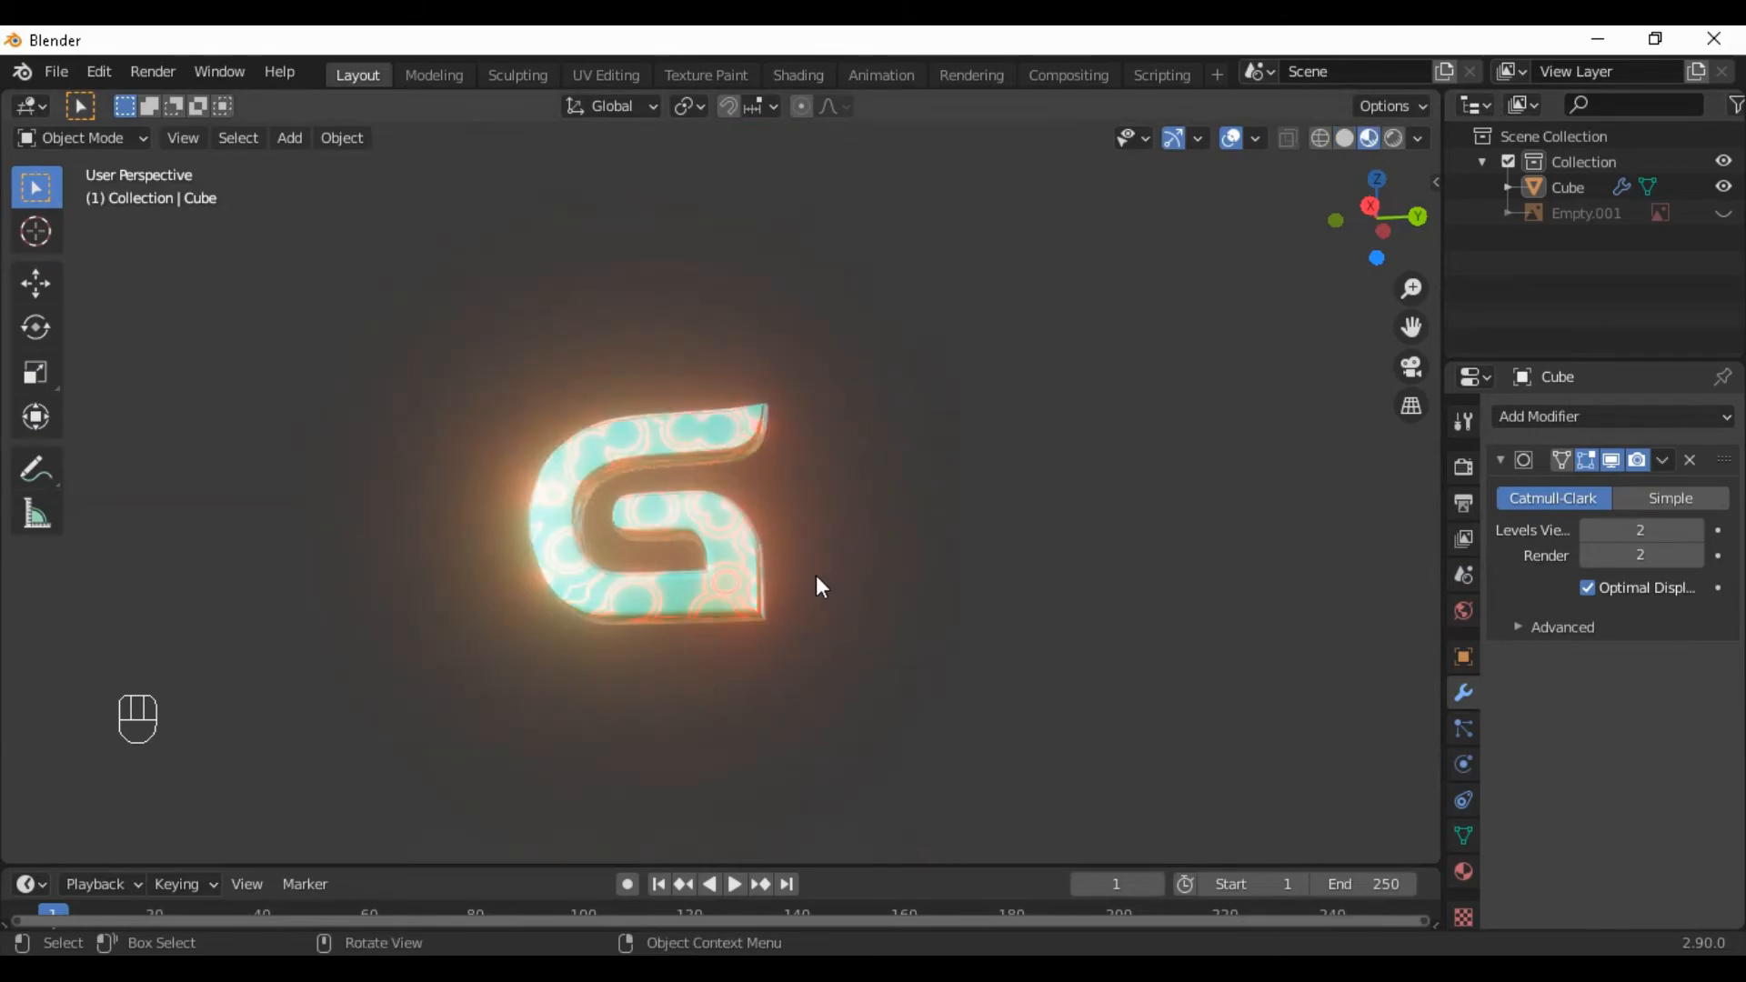
{"action": "mouse_move", "coordinate": [854, 622]}
{"action": "middle_mouse_down"}
{"action": "mouse_move", "coordinate": [891, 680]}
{"action": "mouse_move", "coordinate": [933, 691]}
{"action": "mouse_move", "coordinate": [913, 641]}
{"action": "mouse_move", "coordinate": [851, 593]}
{"action": "mouse_move", "coordinate": [737, 544]}
{"action": "mouse_move", "coordinate": [640, 533]}
{"action": "mouse_move", "coordinate": [194, 609]}
{"action": "mouse_move", "coordinate": [1422, 616]}
{"action": "mouse_move", "coordinate": [1056, 616]}
{"action": "mouse_move", "coordinate": [1216, 655]}
{"action": "mouse_move", "coordinate": [1200, 588]}
{"action": "mouse_move", "coordinate": [1181, 581]}
{"action": "middle_mouse_up"}
{"action": "scroll", "coordinate": [864, 688], "scroll_direction": "up", "scroll_amount": 1}
{"action": "scroll", "coordinate": [934, 690], "scroll_direction": "up", "scroll_amount": 3}
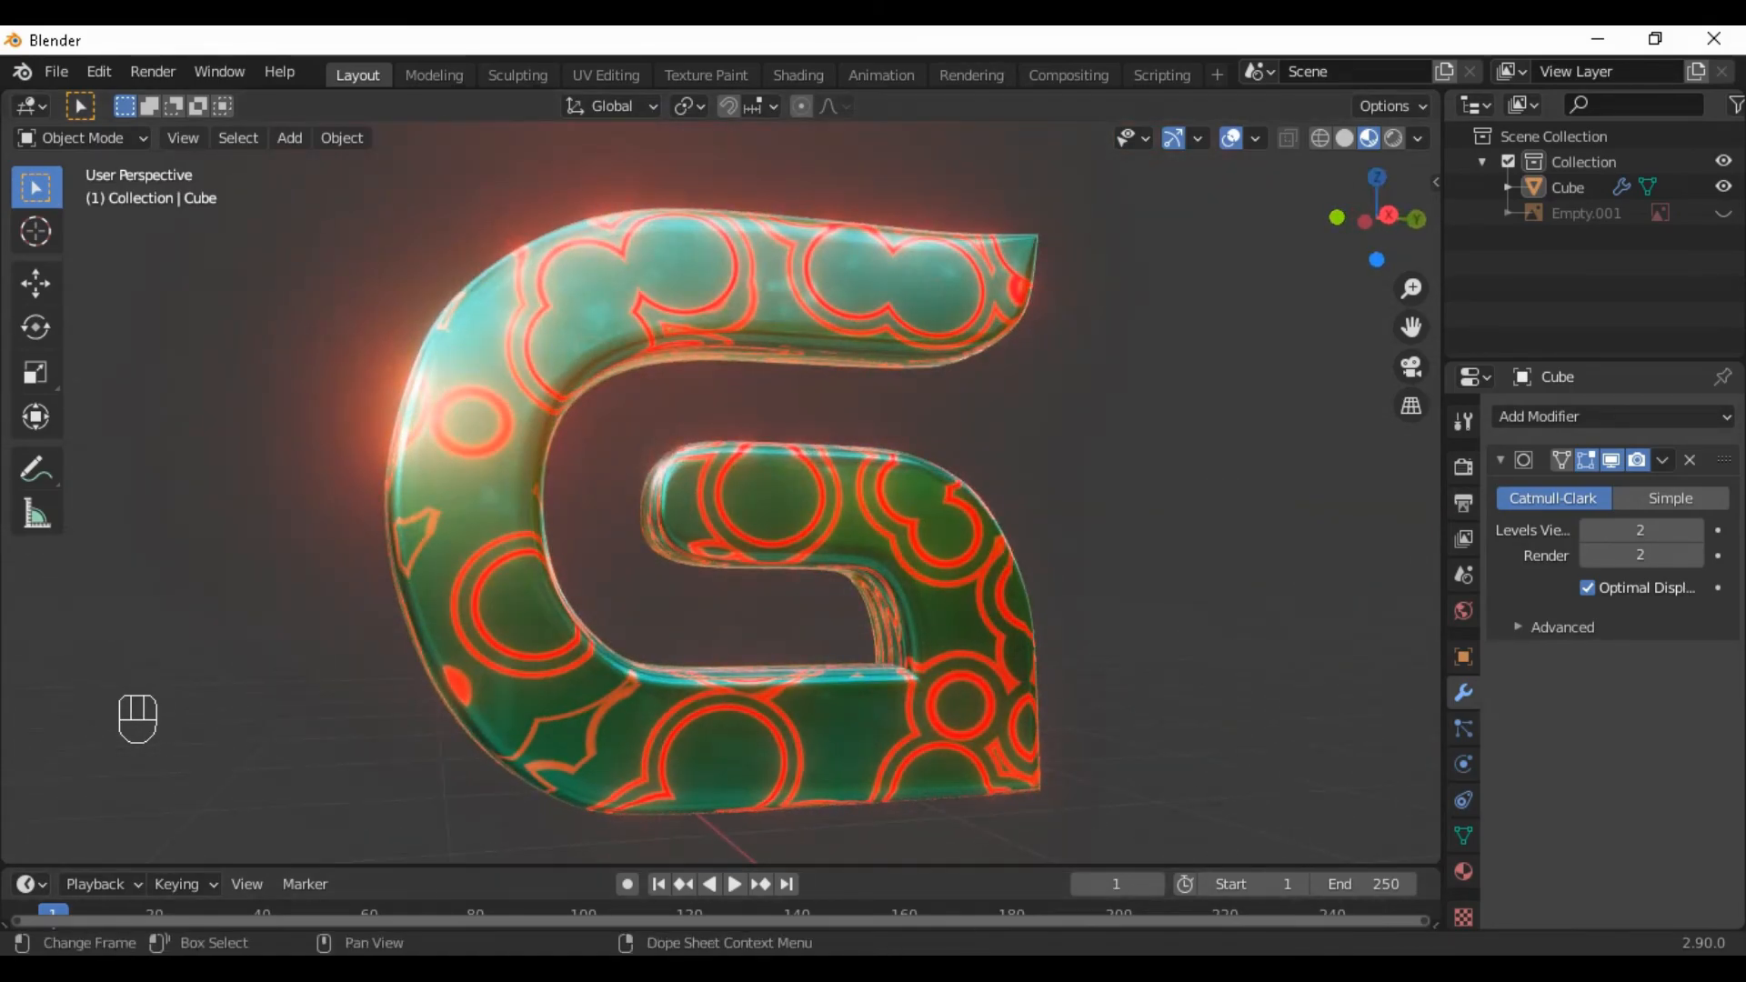
{"action": "left_click", "coordinate": [1487, 977]}
{"action": "left_click", "coordinate": [1488, 977]}
{"action": "middle_click_drag", "start_coordinate": [1288, 627], "coordinate": [1128, 691]}
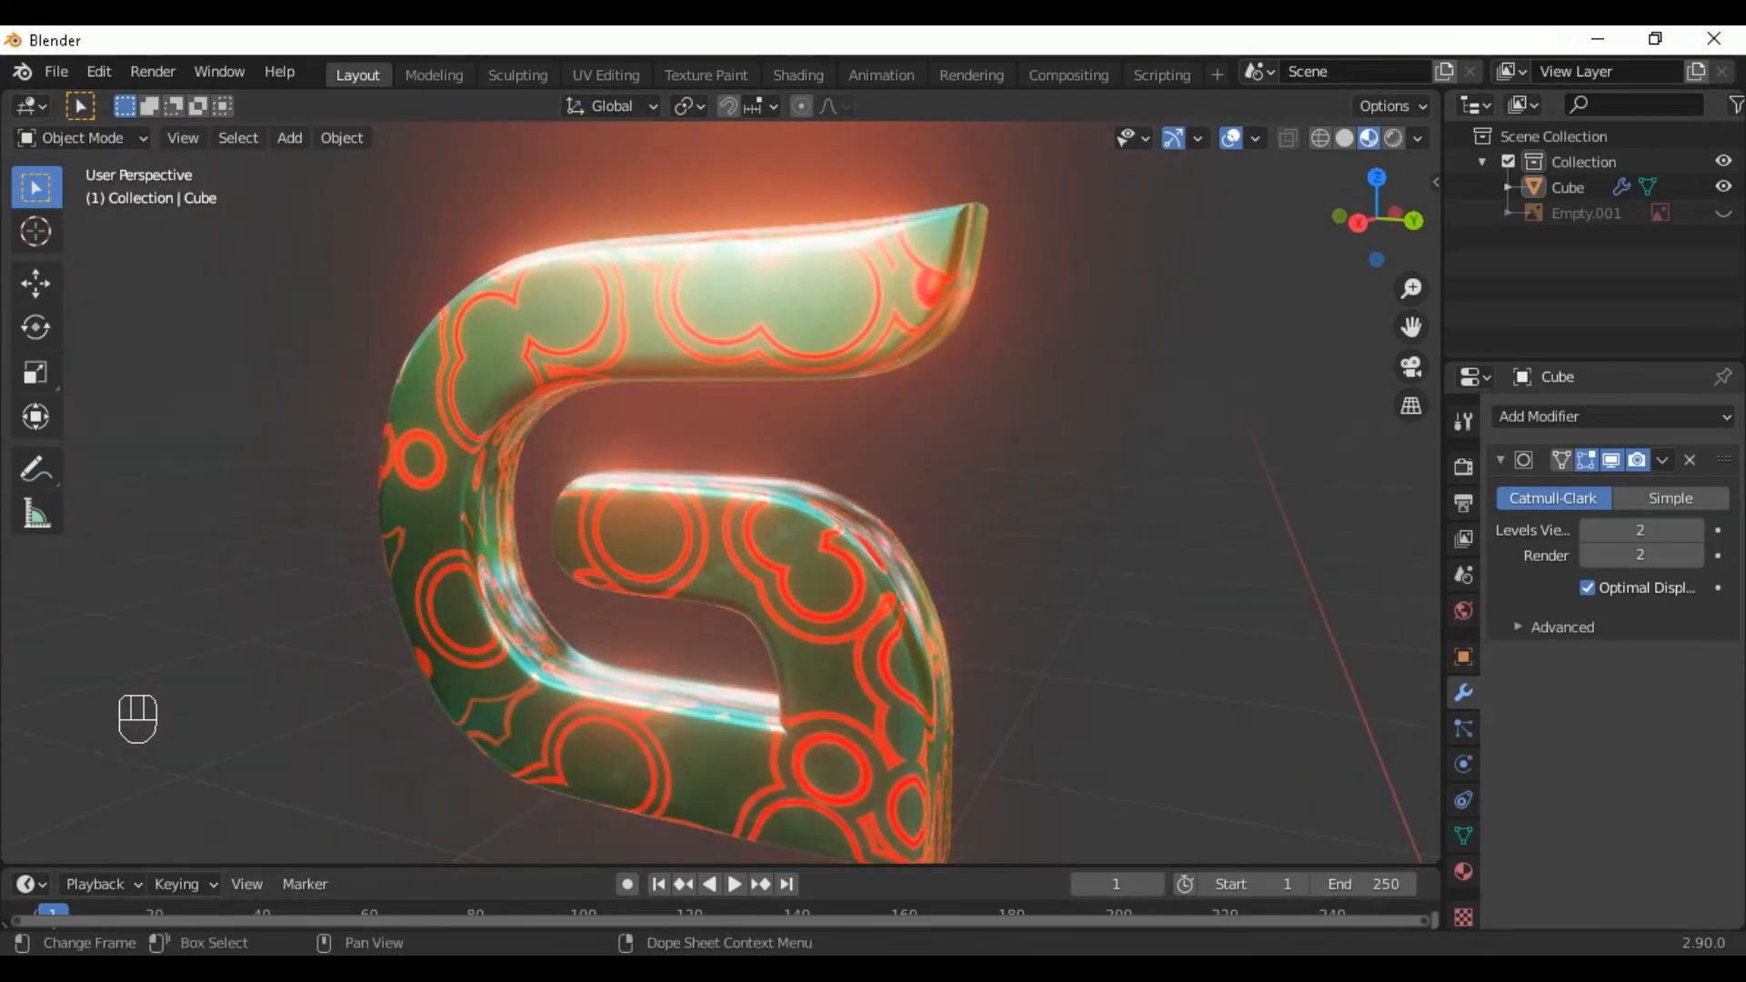
{"action": "left_click", "coordinate": [1487, 977]}
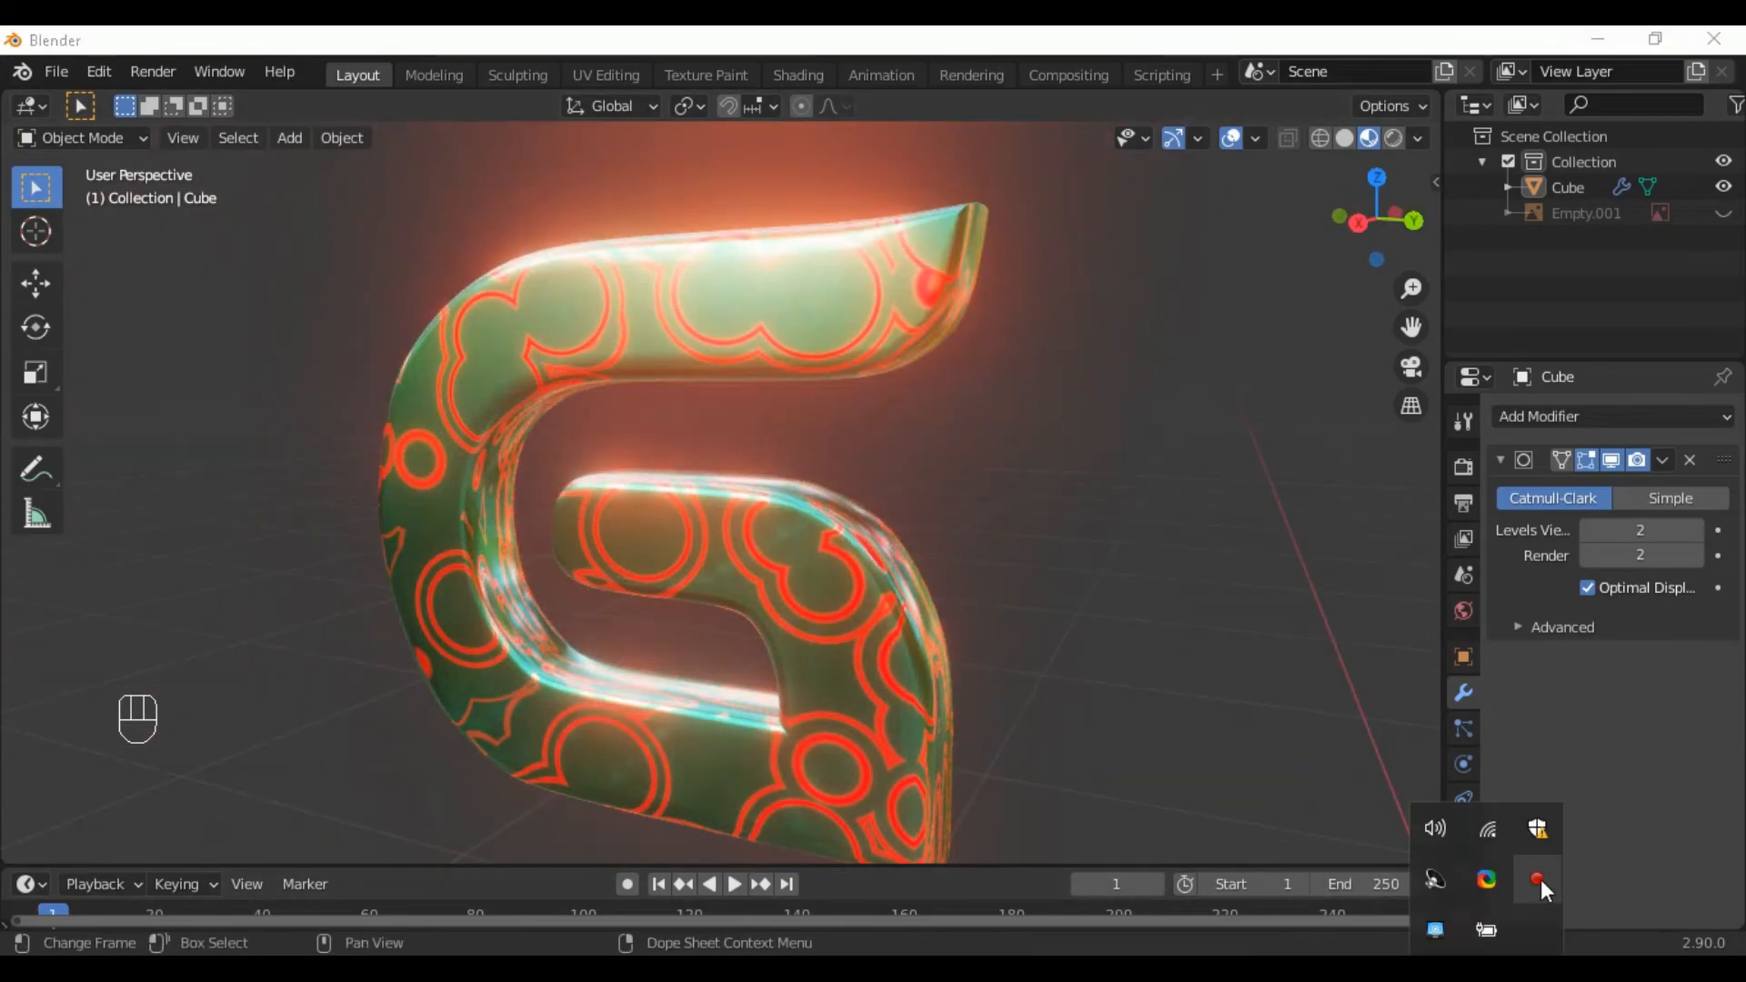